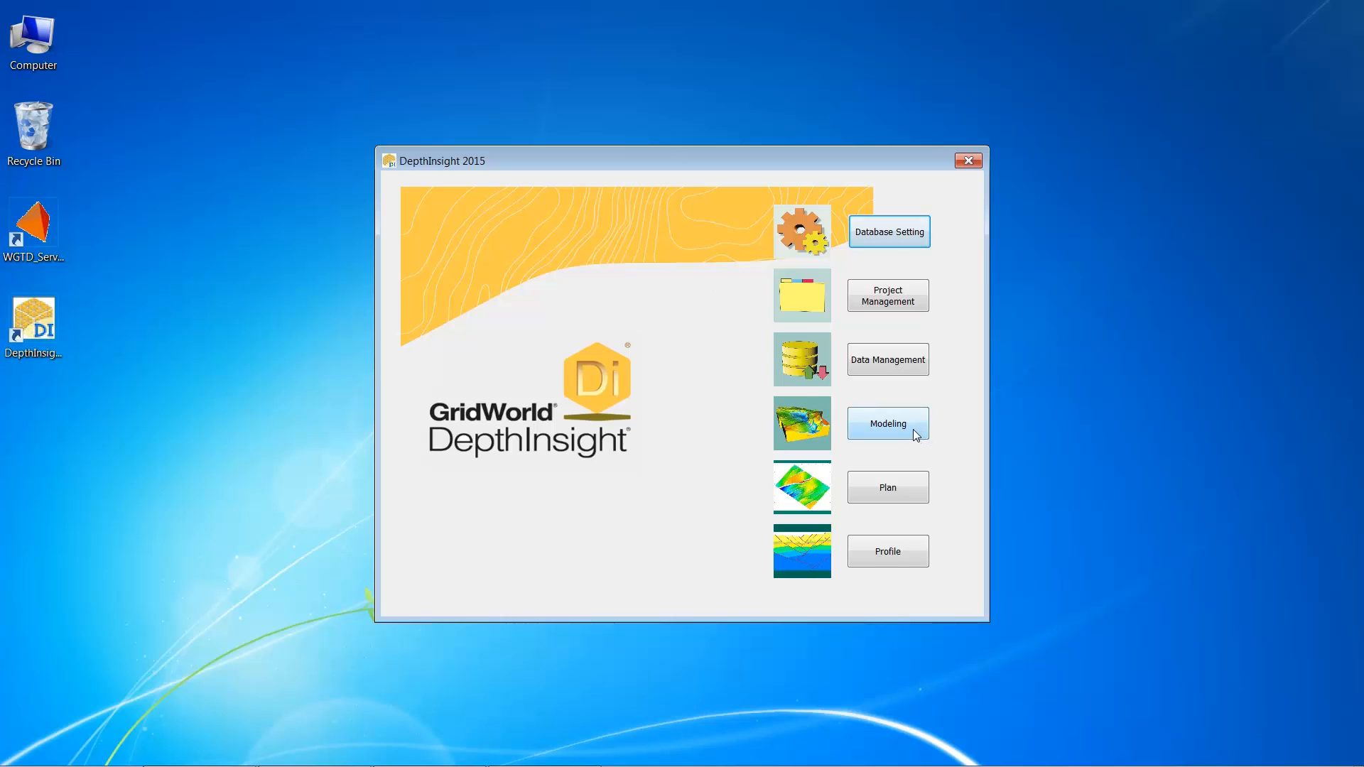
Launch the Modeling module and maximize its 3D modeling window
{"action": "left_click", "coordinate": [915, 434]}
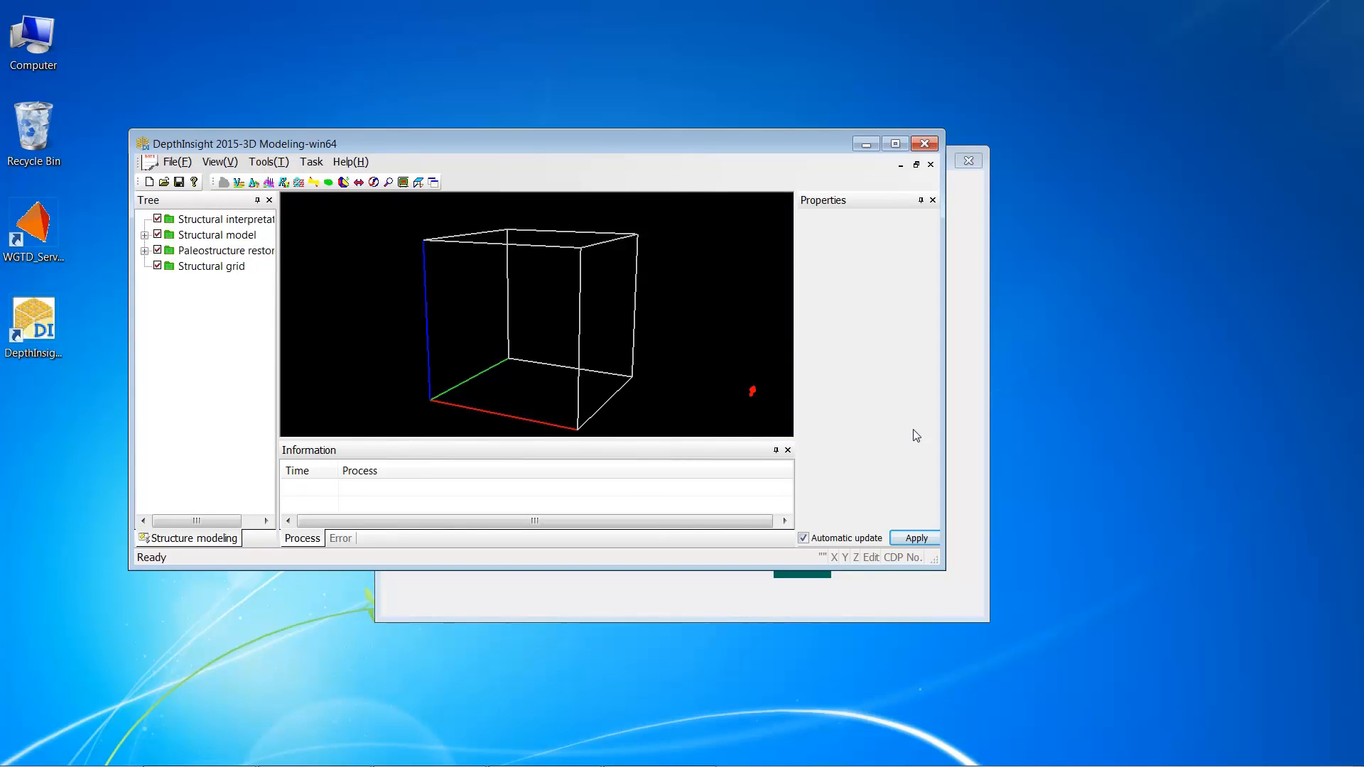
{"action": "left_click", "coordinate": [894, 144]}
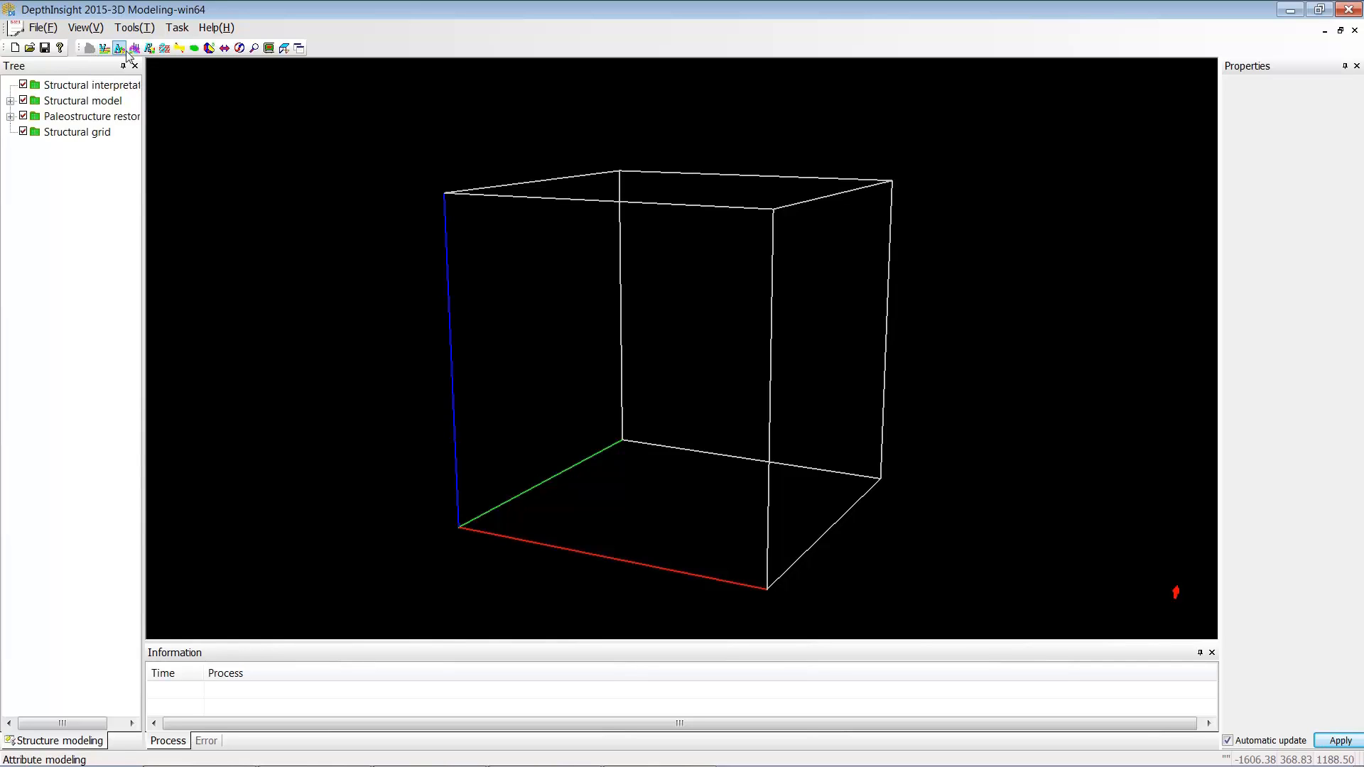
Turn on the Combination view mode and practise rotating, panning and zooming the empty model's bounding box
{"action": "left_click", "coordinate": [209, 48]}
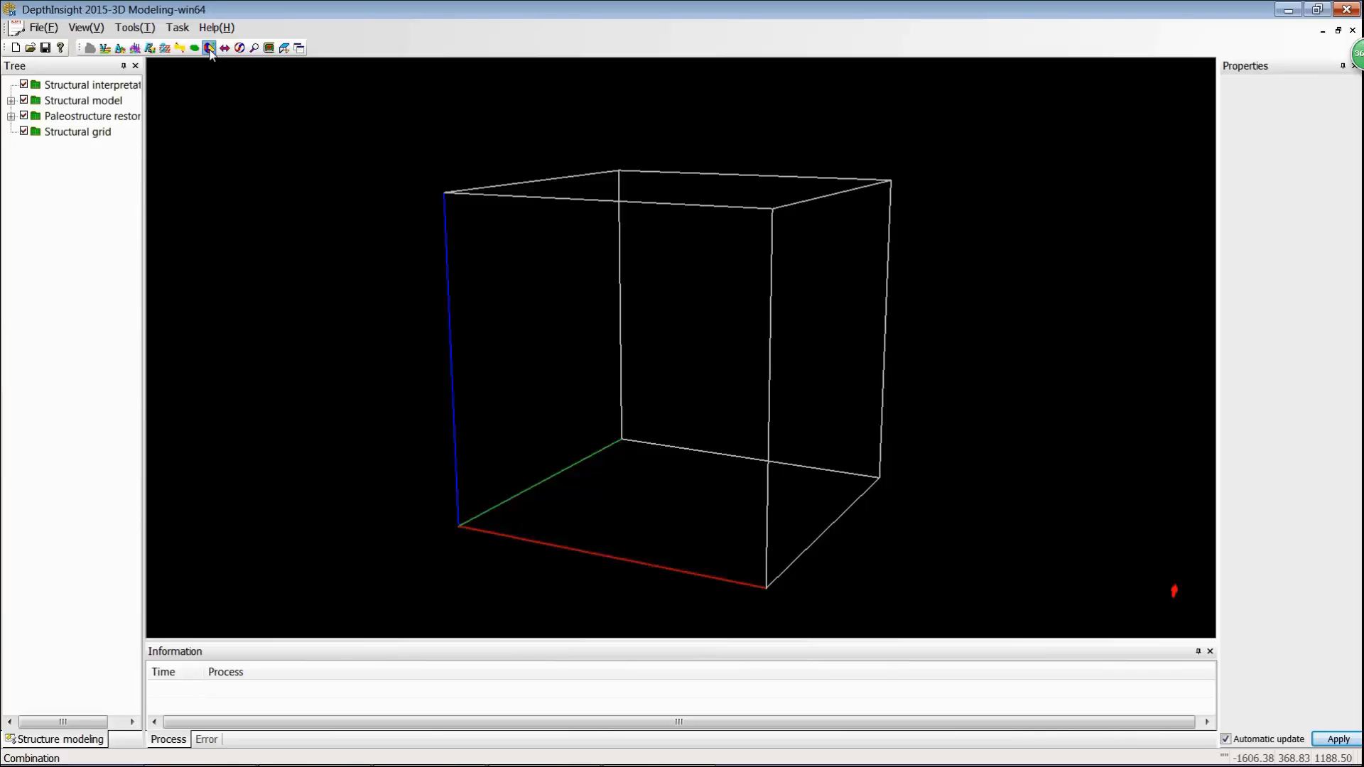
{"action": "left_click", "coordinate": [209, 48]}
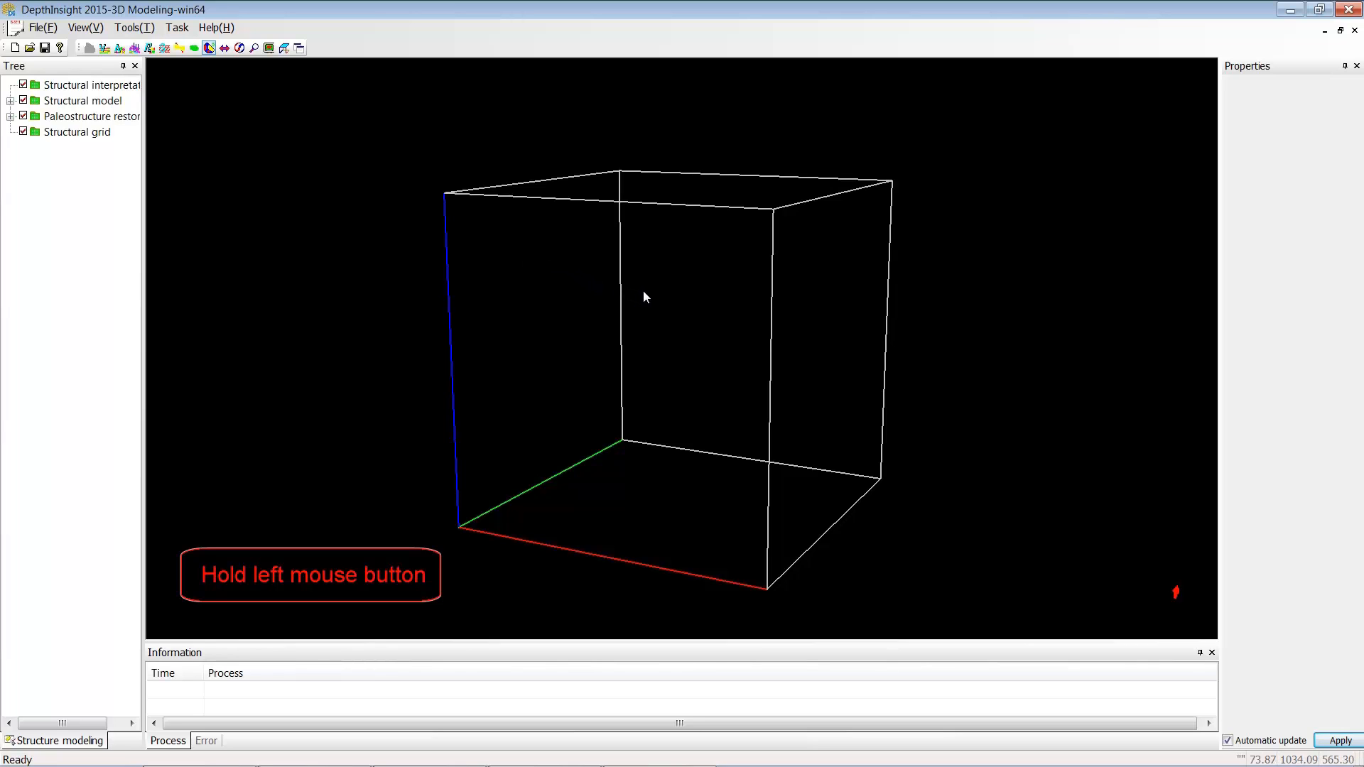
{"action": "left_click_drag", "start_coordinate": [642, 293], "coordinate": [535, 395]}
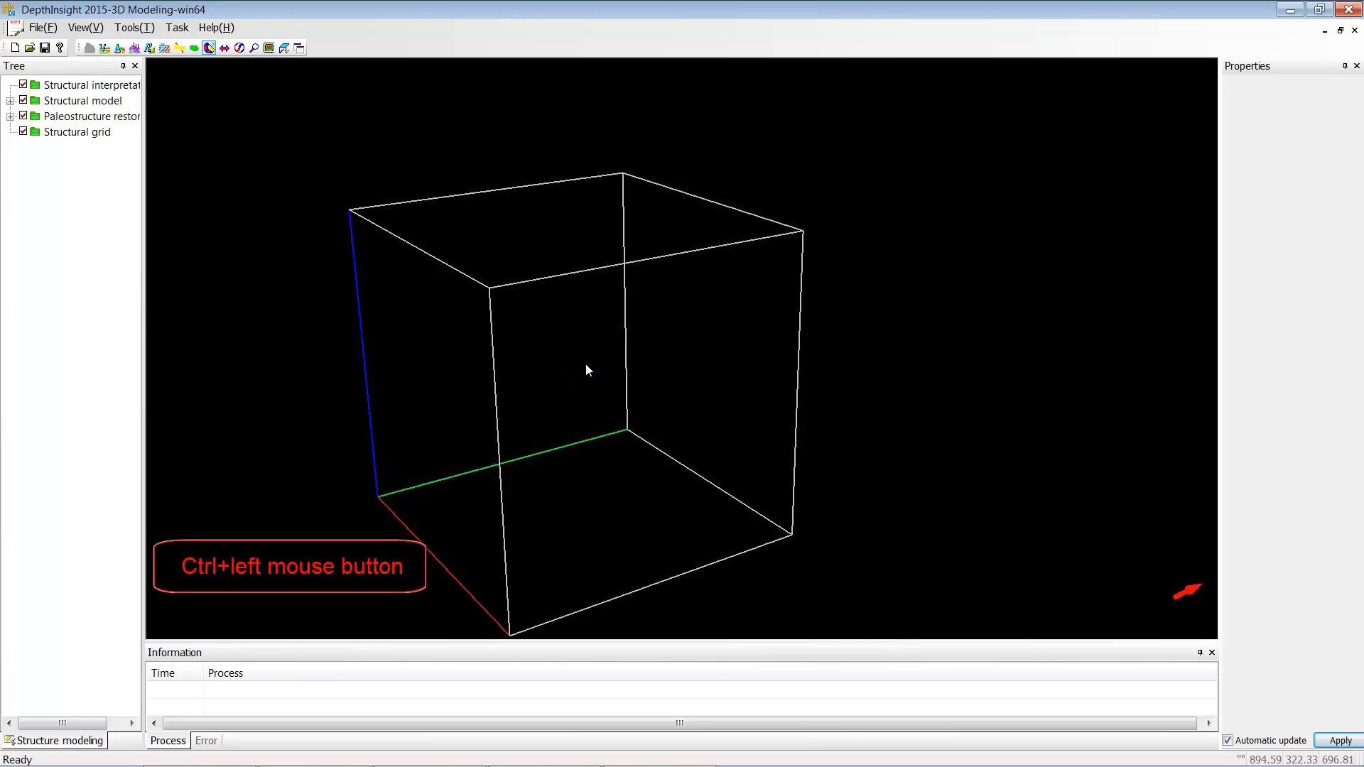
{"action": "left_click_drag", "start_coordinate": [587, 369], "coordinate": [669, 308], "text": "ctrl"}
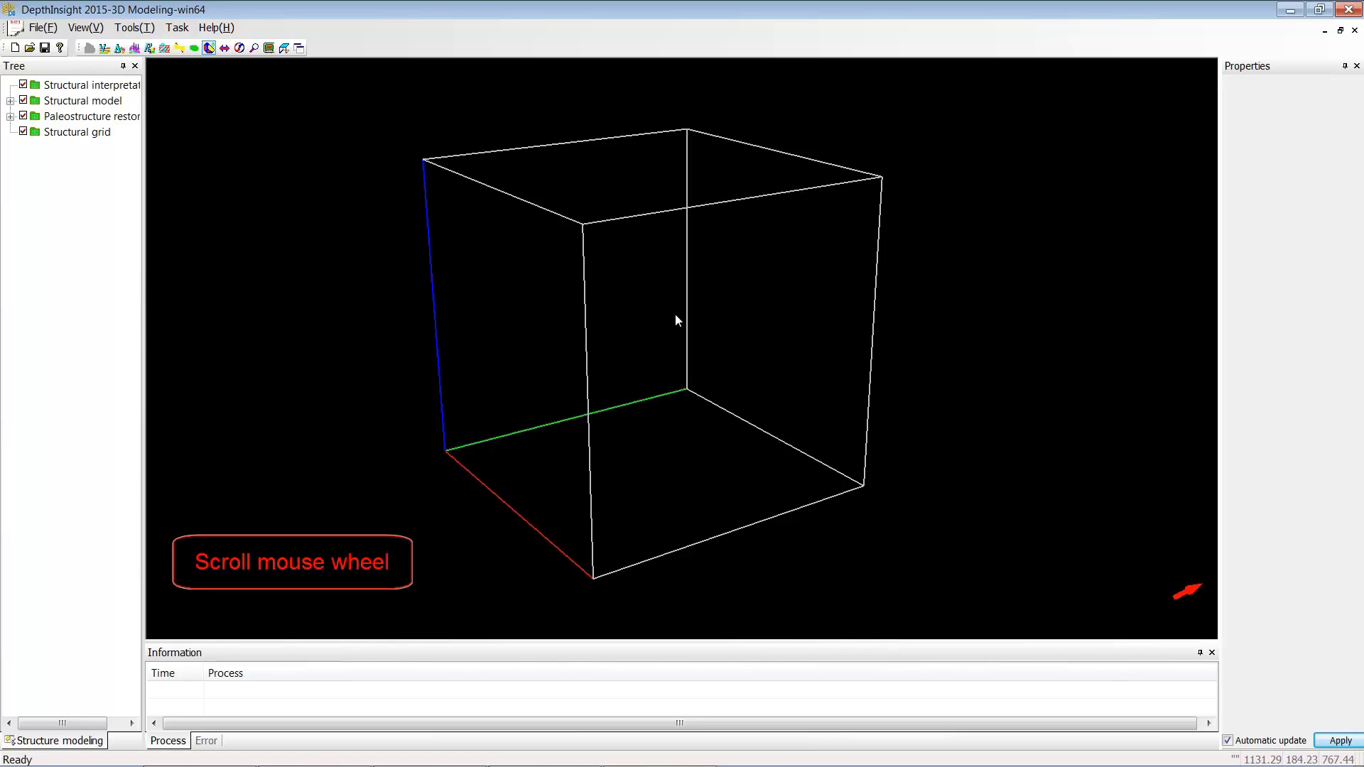
{"action": "scroll", "coordinate": [675, 314], "scroll_direction": "down", "scroll_amount": 3}
{"action": "scroll", "coordinate": [675, 314], "scroll_direction": "up", "scroll_amount": 5}
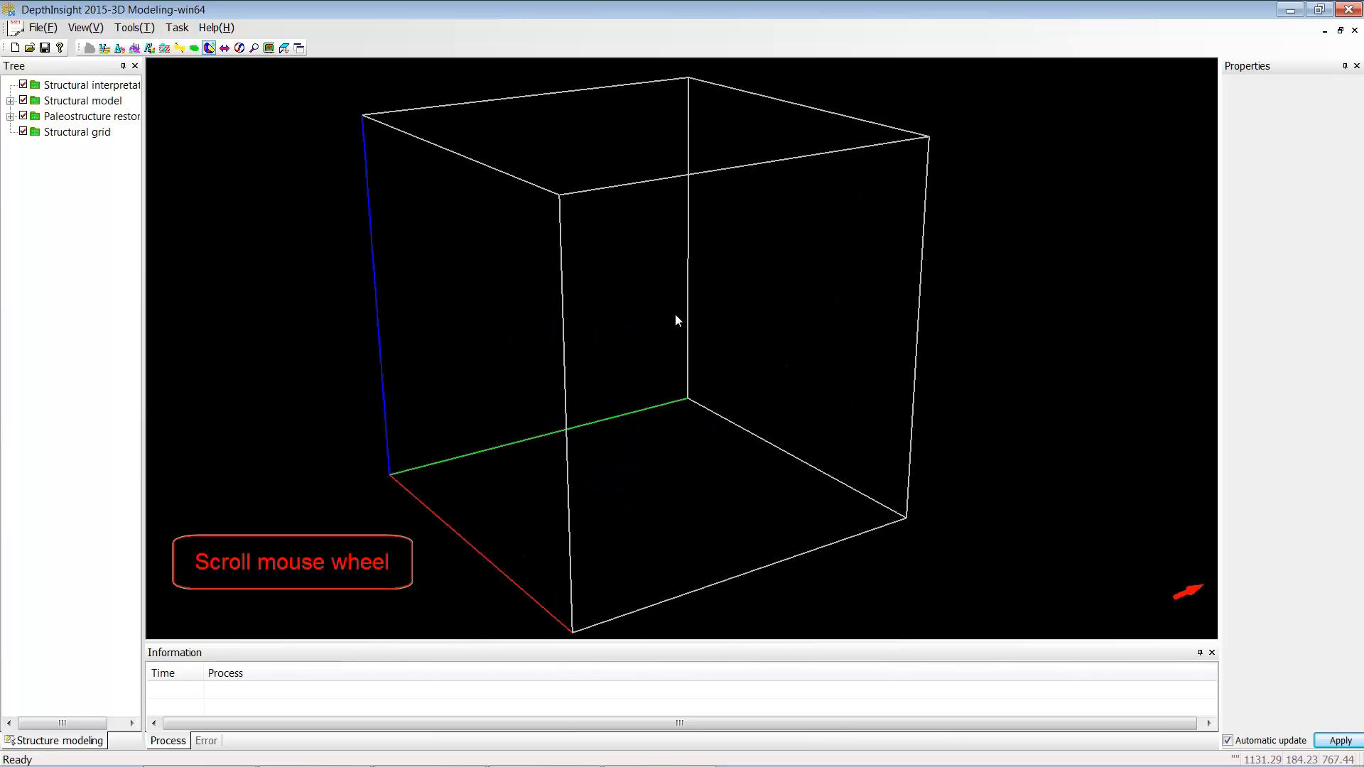
{"action": "scroll", "coordinate": [675, 320], "scroll_direction": "up", "scroll_amount": 2}
{"action": "scroll", "coordinate": [675, 320], "scroll_direction": "down", "scroll_amount": 5}
{"action": "scroll", "coordinate": [674, 320], "scroll_direction": "up", "scroll_amount": 3}
{"action": "scroll", "coordinate": [676, 315], "scroll_direction": "up", "scroll_amount": 3}
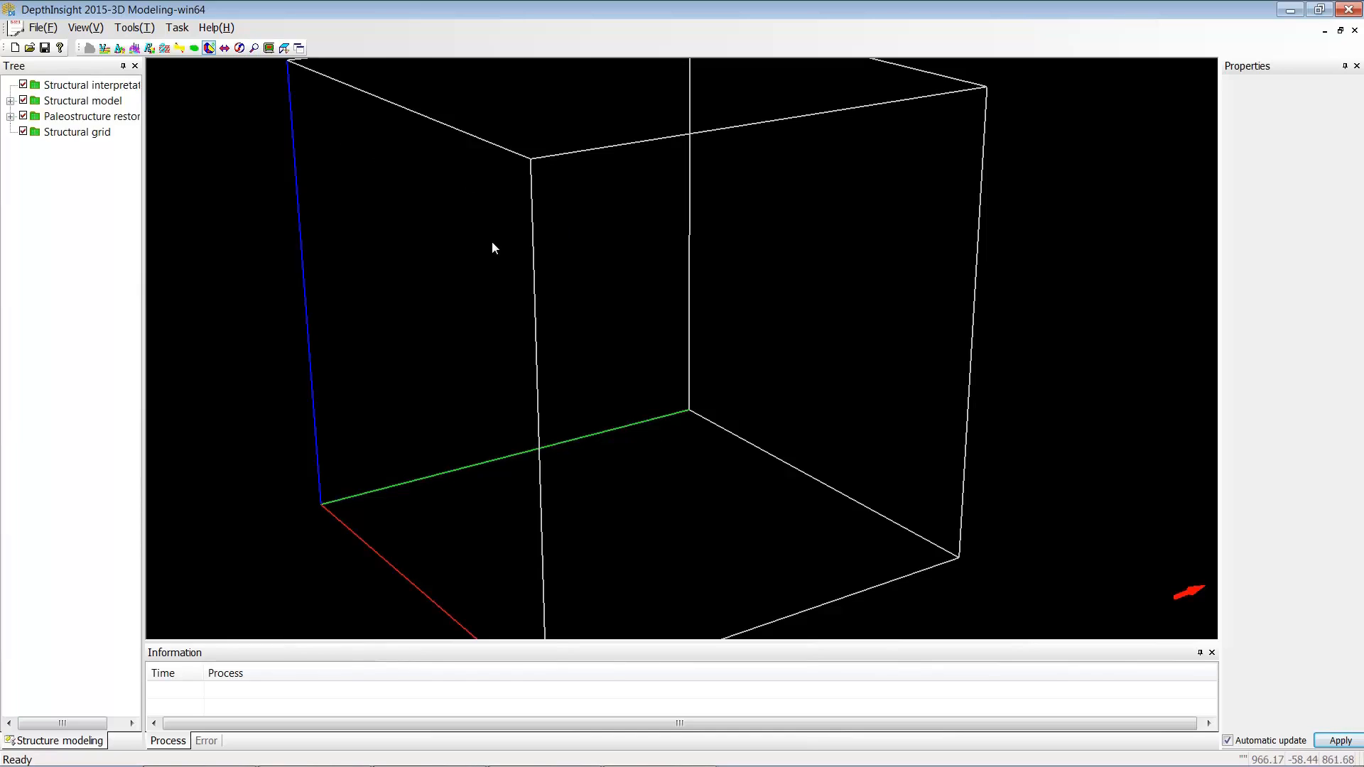
Fit the whole bounding box in the 3D view and switch the view with the Projection option
{"action": "left_click", "coordinate": [269, 49]}
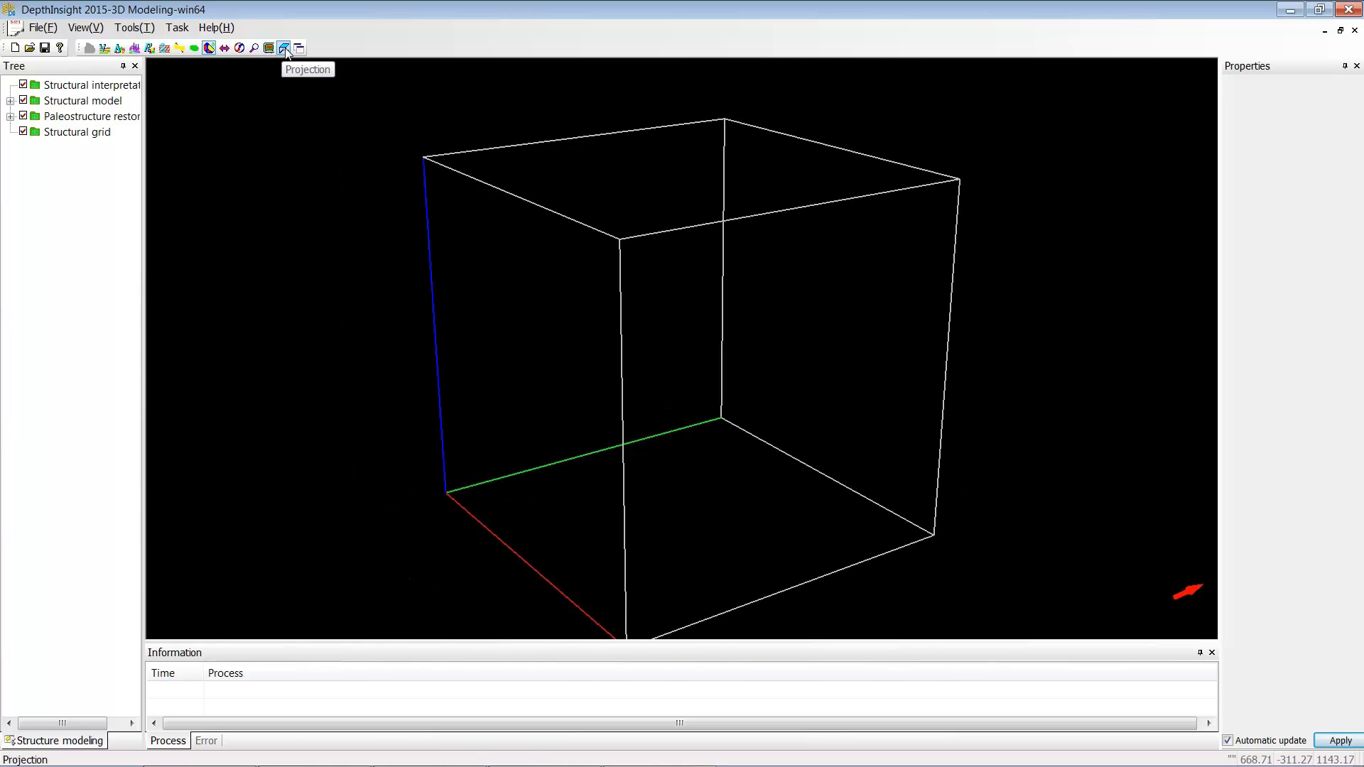
{"action": "left_click", "coordinate": [284, 48]}
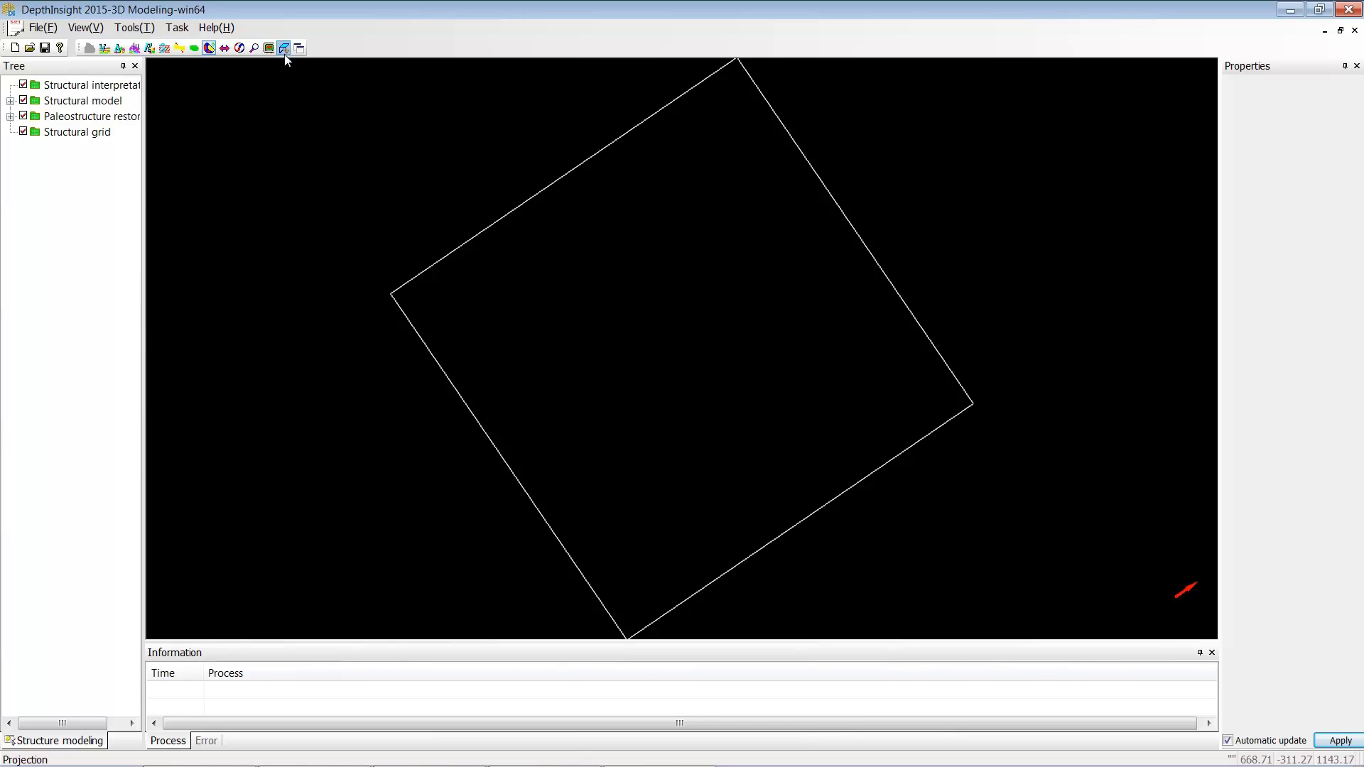
Expand the Structural model folder and widen the tree and properties areas so their labels are readable
{"action": "double_click", "coordinate": [98, 100]}
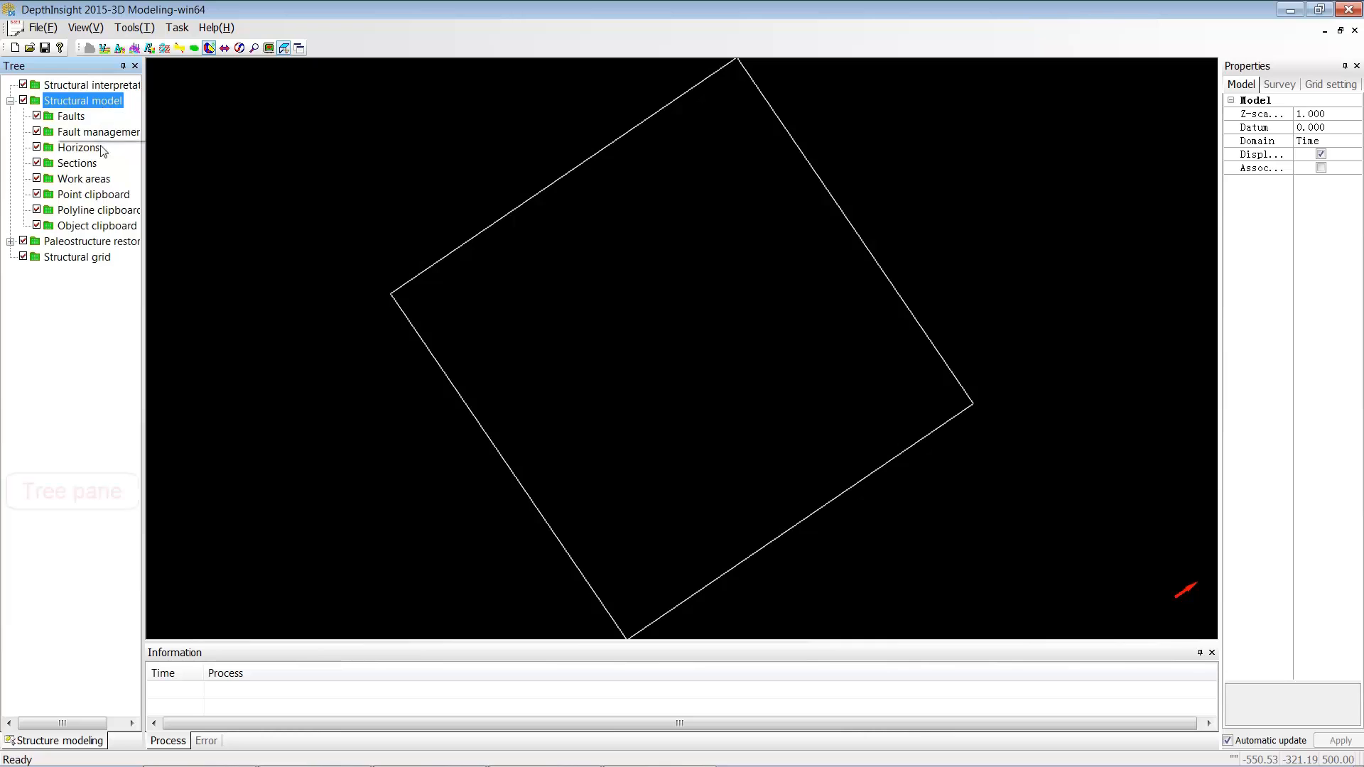
{"action": "left_click_drag", "start_coordinate": [147, 248], "coordinate": [185, 249]}
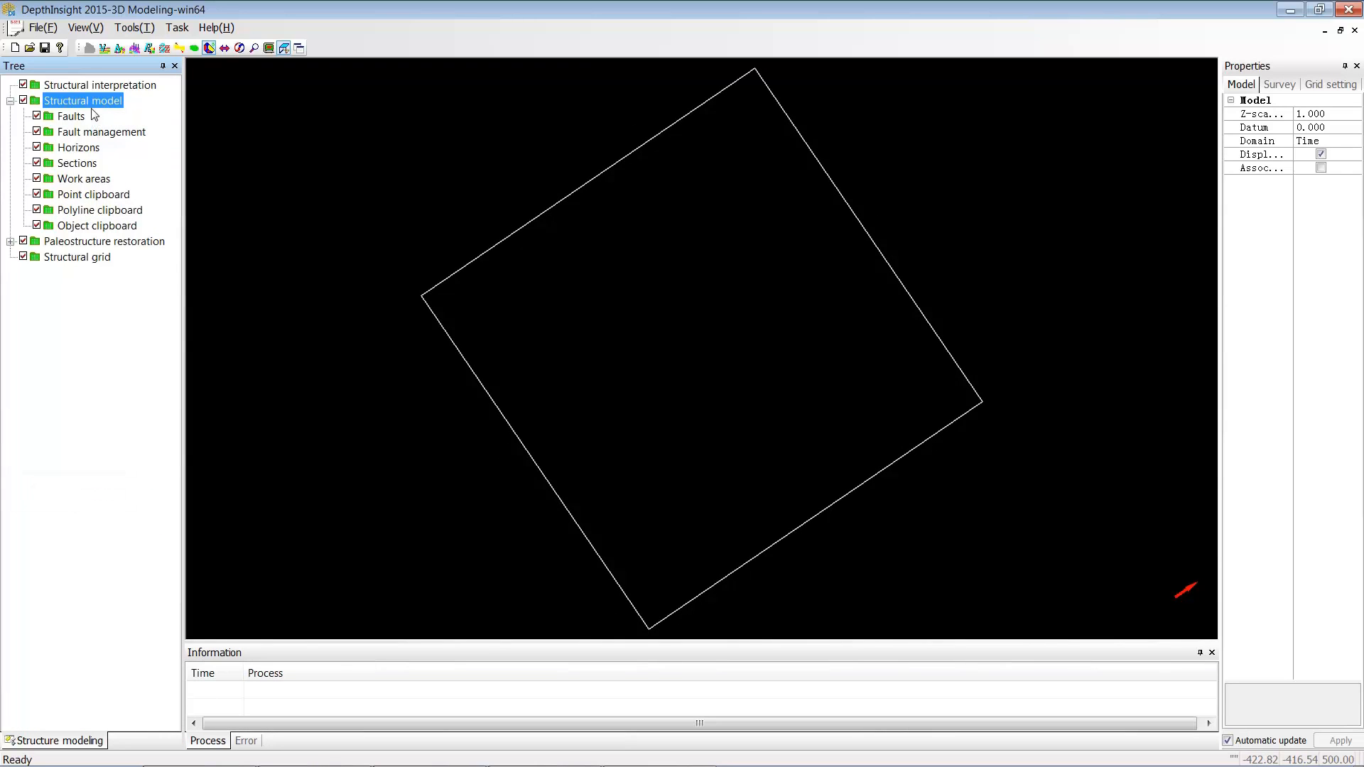
{"action": "left_click_drag", "start_coordinate": [1219, 275], "coordinate": [1111, 279]}
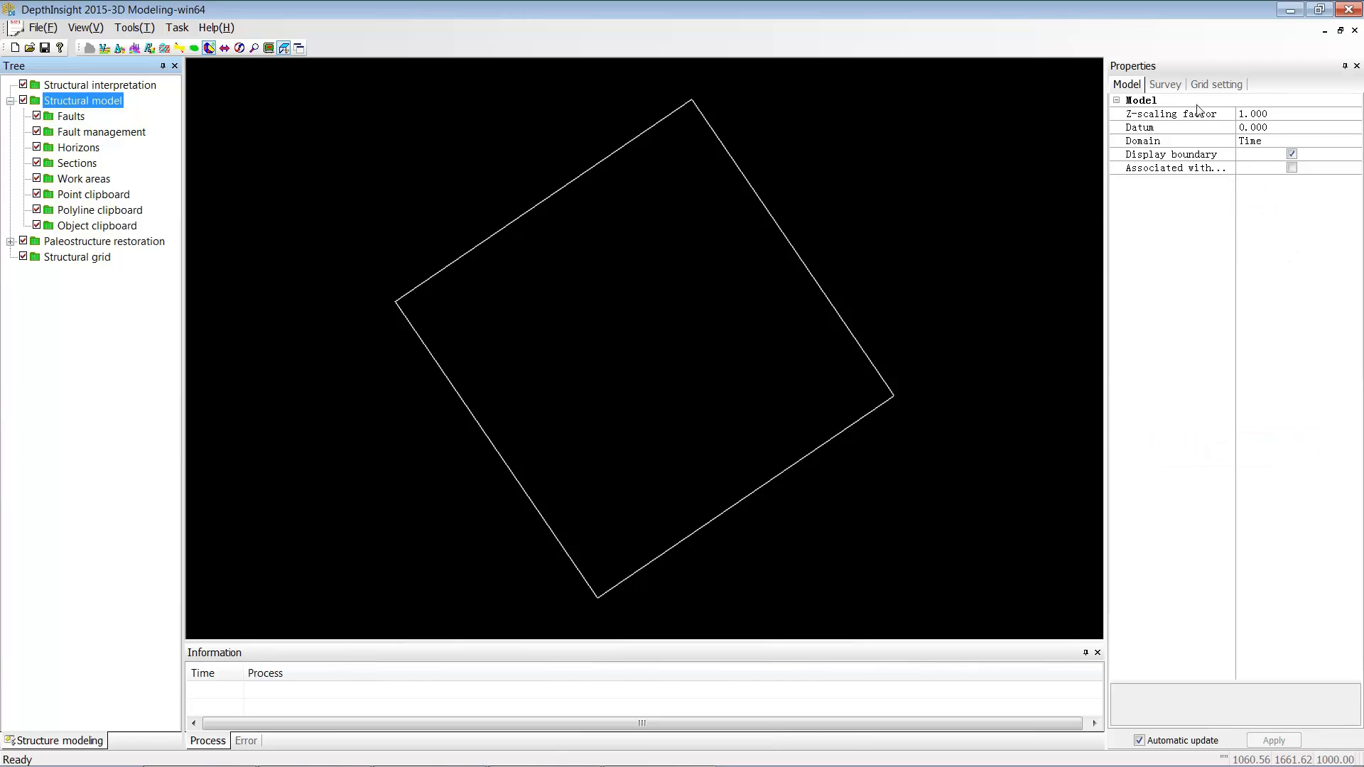
Look at the Structural model's survey and model properties, and tilt the bounding box in the 3D view
{"action": "left_click", "coordinate": [1165, 84]}
{"action": "left_click", "coordinate": [1125, 85]}
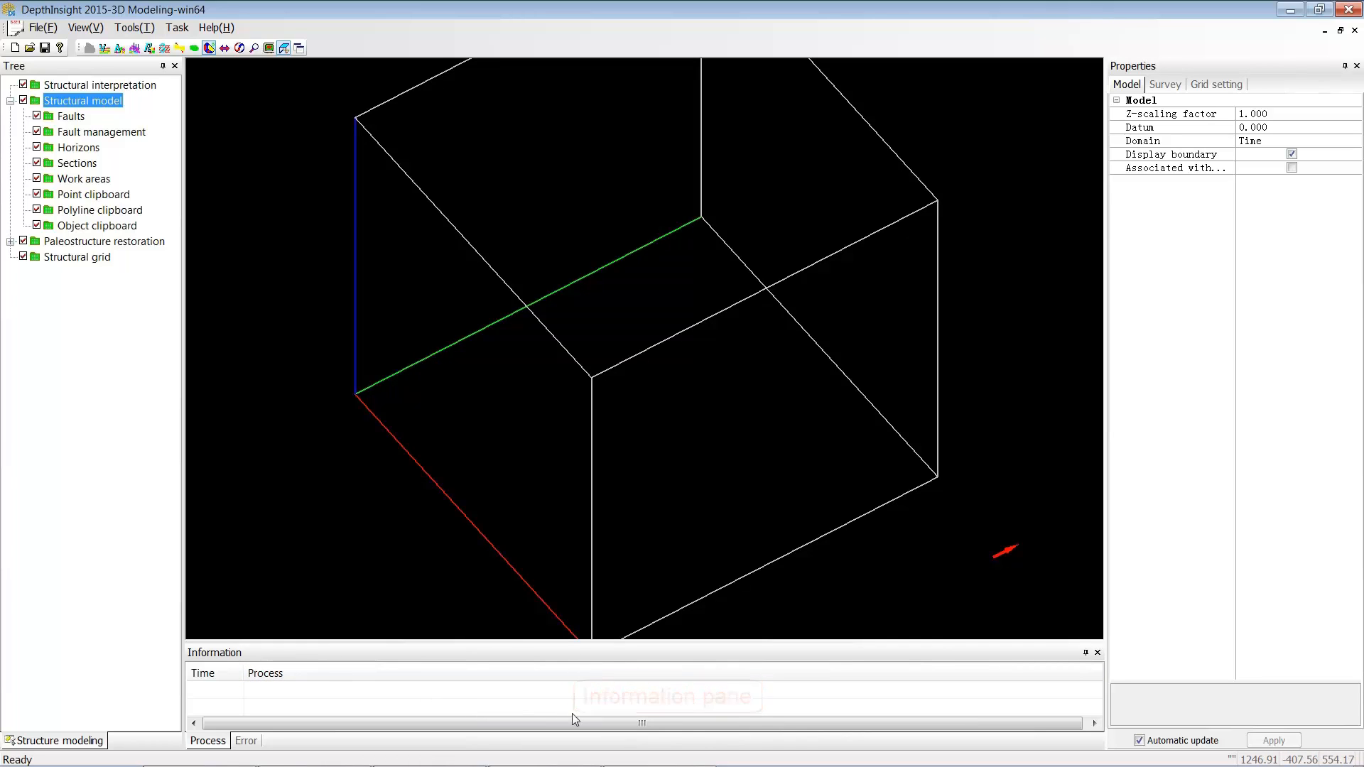
{"action": "left_click_drag", "start_coordinate": [613, 362], "coordinate": [630, 292]}
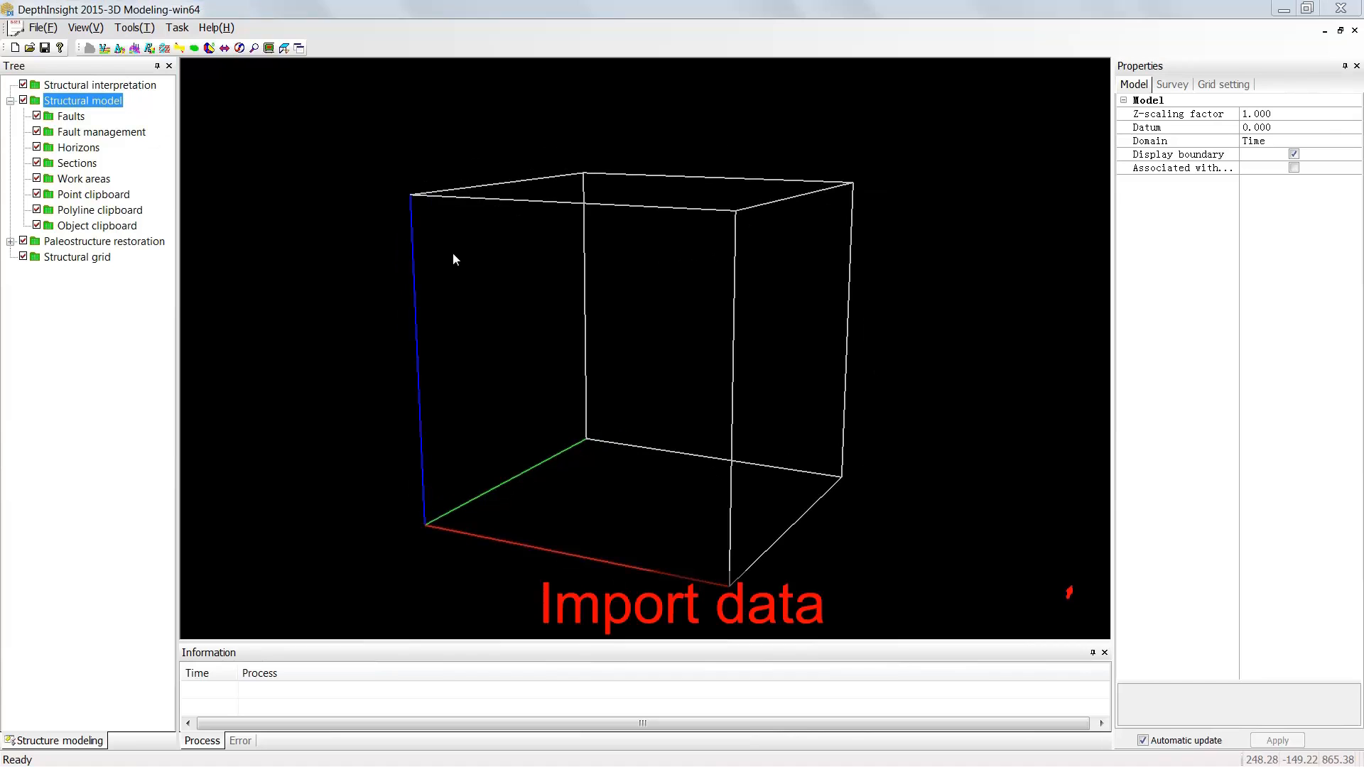
Open F.flt from the F folder as fault segments to import, using the Geoframe fault segments (ASCII)(*.flt) format
{"action": "left_click", "coordinate": [74, 117]}
{"action": "right_click", "coordinate": [80, 118]}
{"action": "mouse_move", "coordinate": [146, 125]}
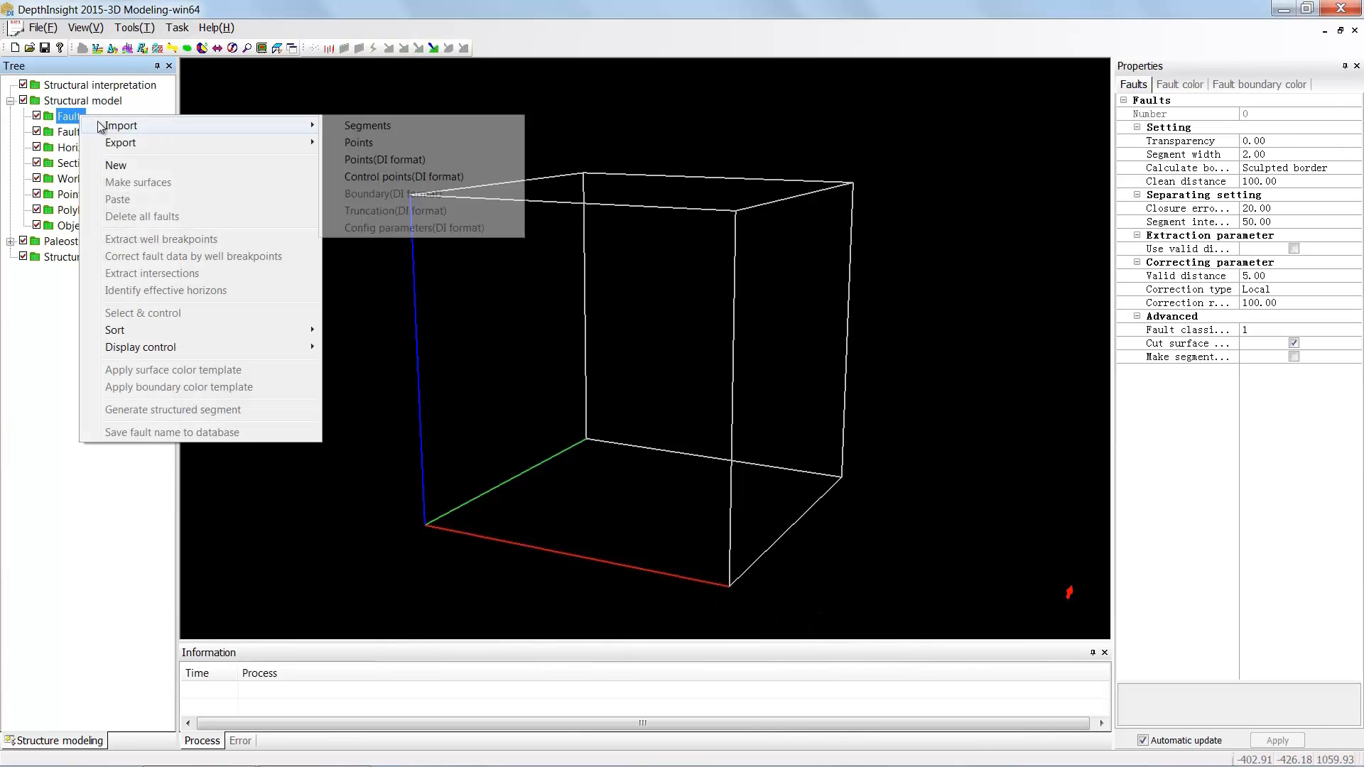
{"action": "left_click", "coordinate": [479, 127]}
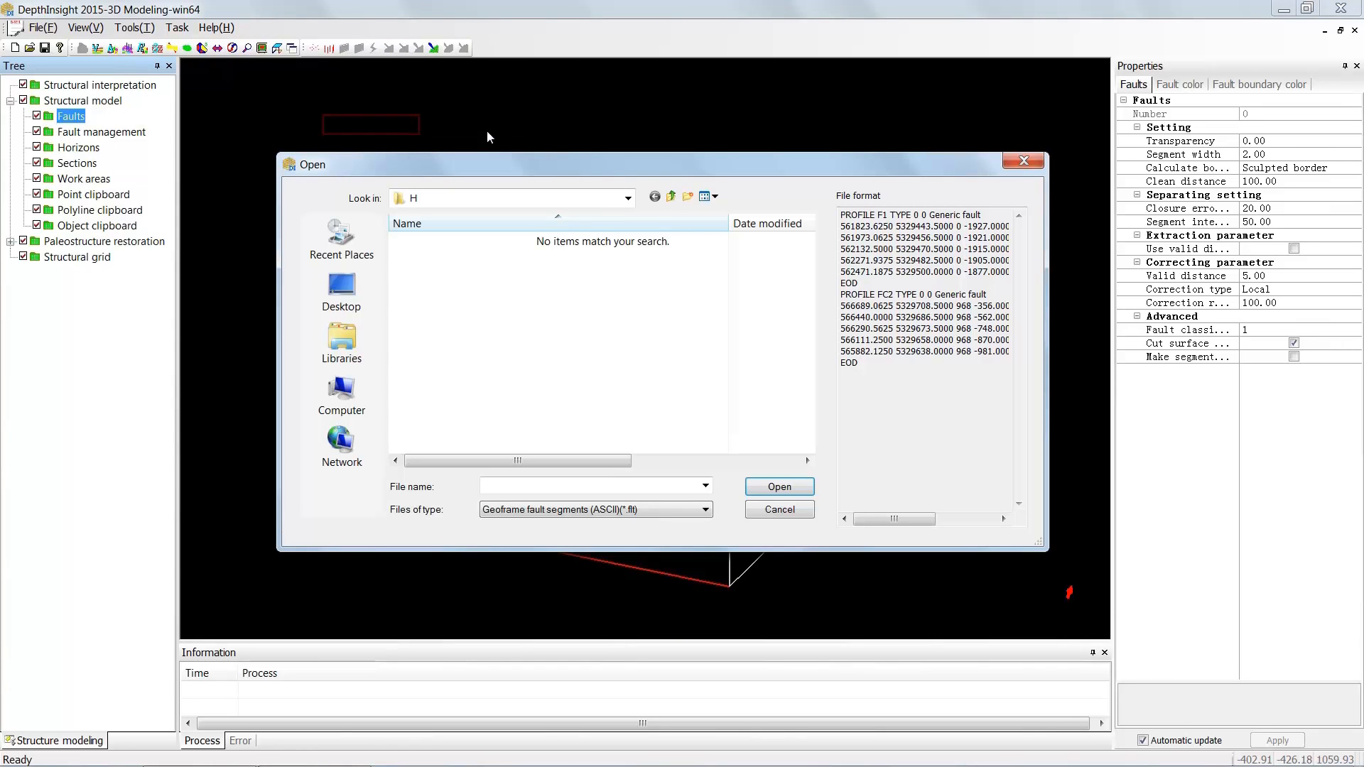
{"action": "left_click", "coordinate": [671, 196]}
{"action": "double_click", "coordinate": [427, 243]}
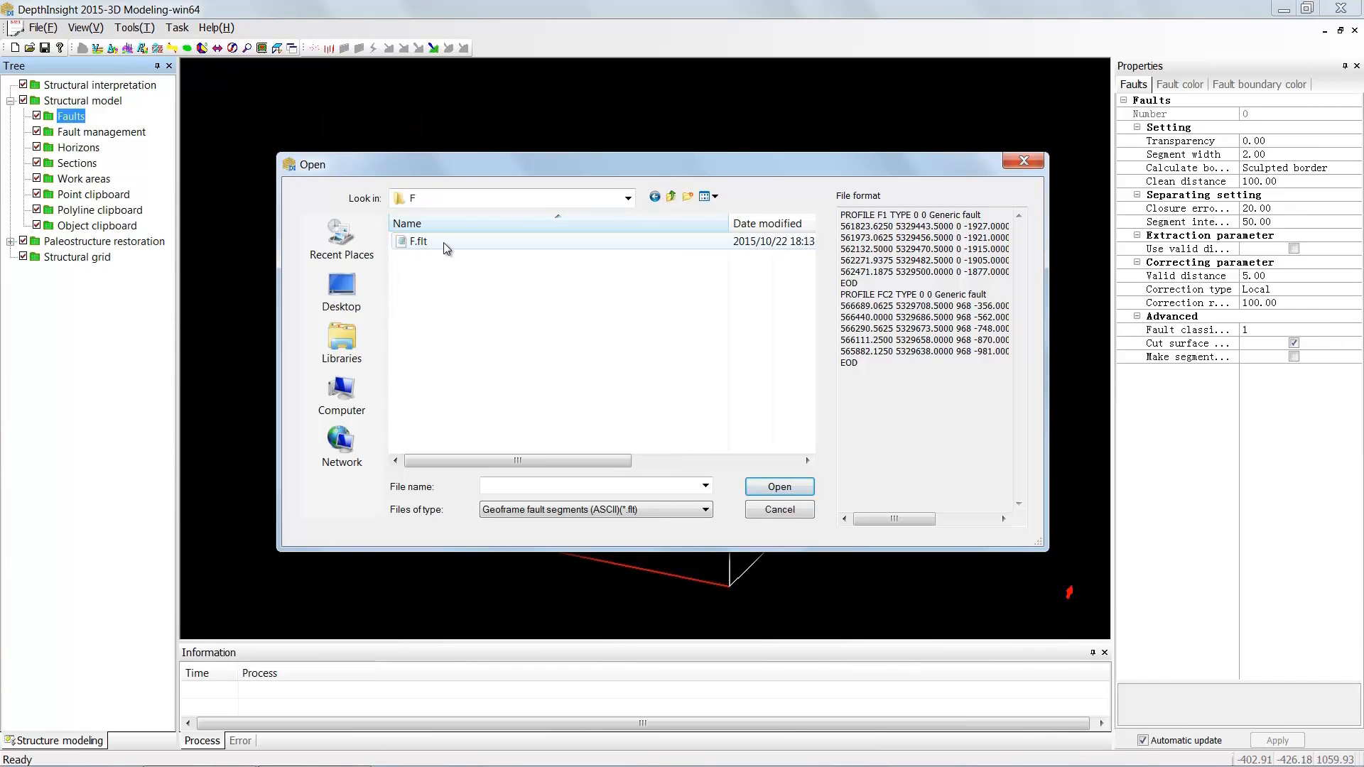
{"action": "left_click", "coordinate": [444, 241]}
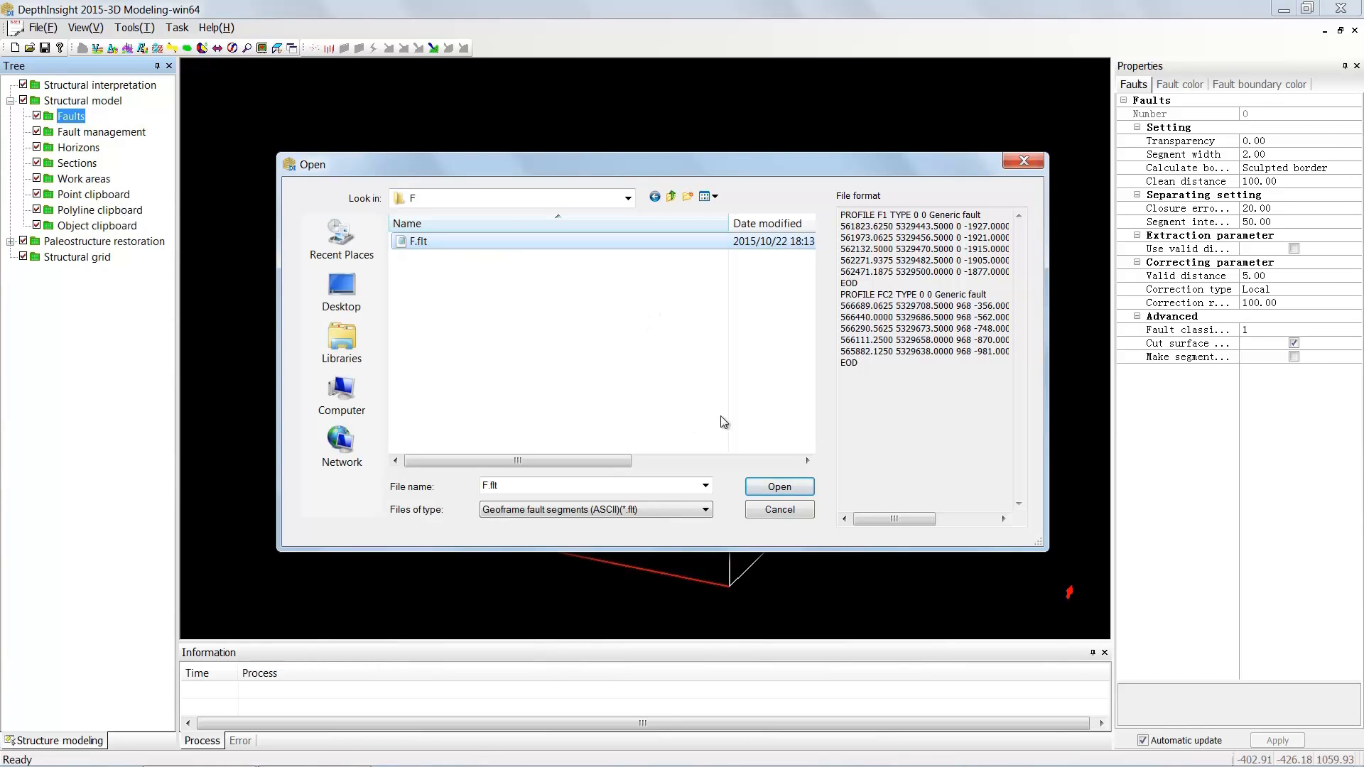
{"action": "left_click", "coordinate": [700, 511]}
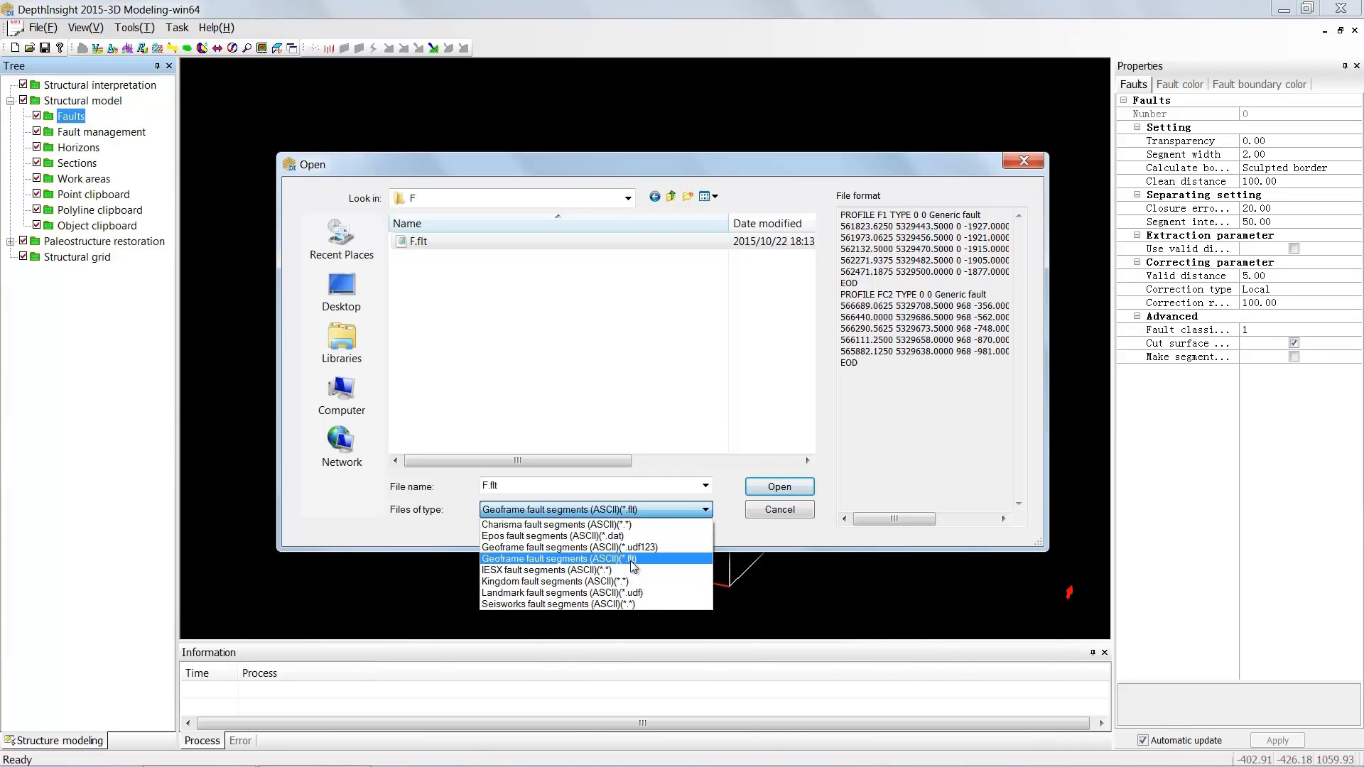
{"action": "left_click", "coordinate": [631, 562]}
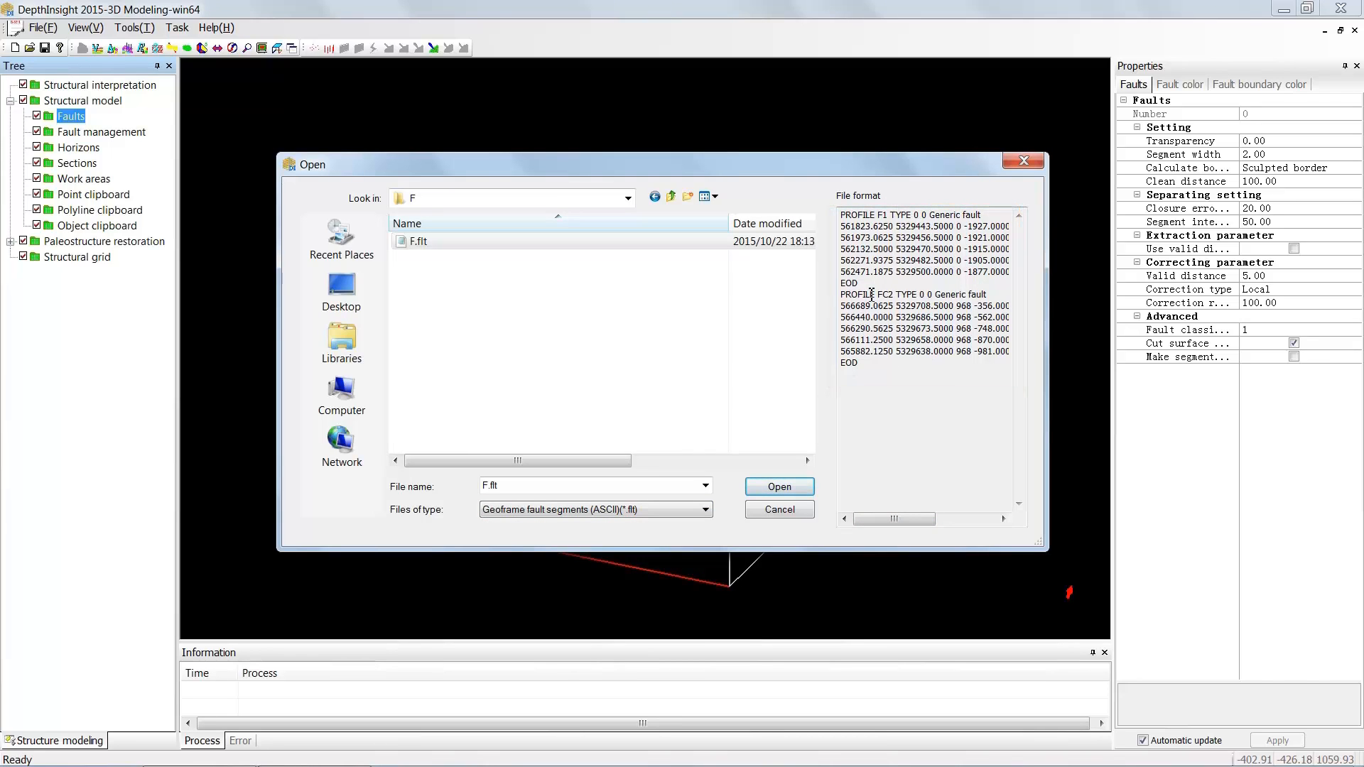
{"action": "left_click", "coordinate": [794, 490]}
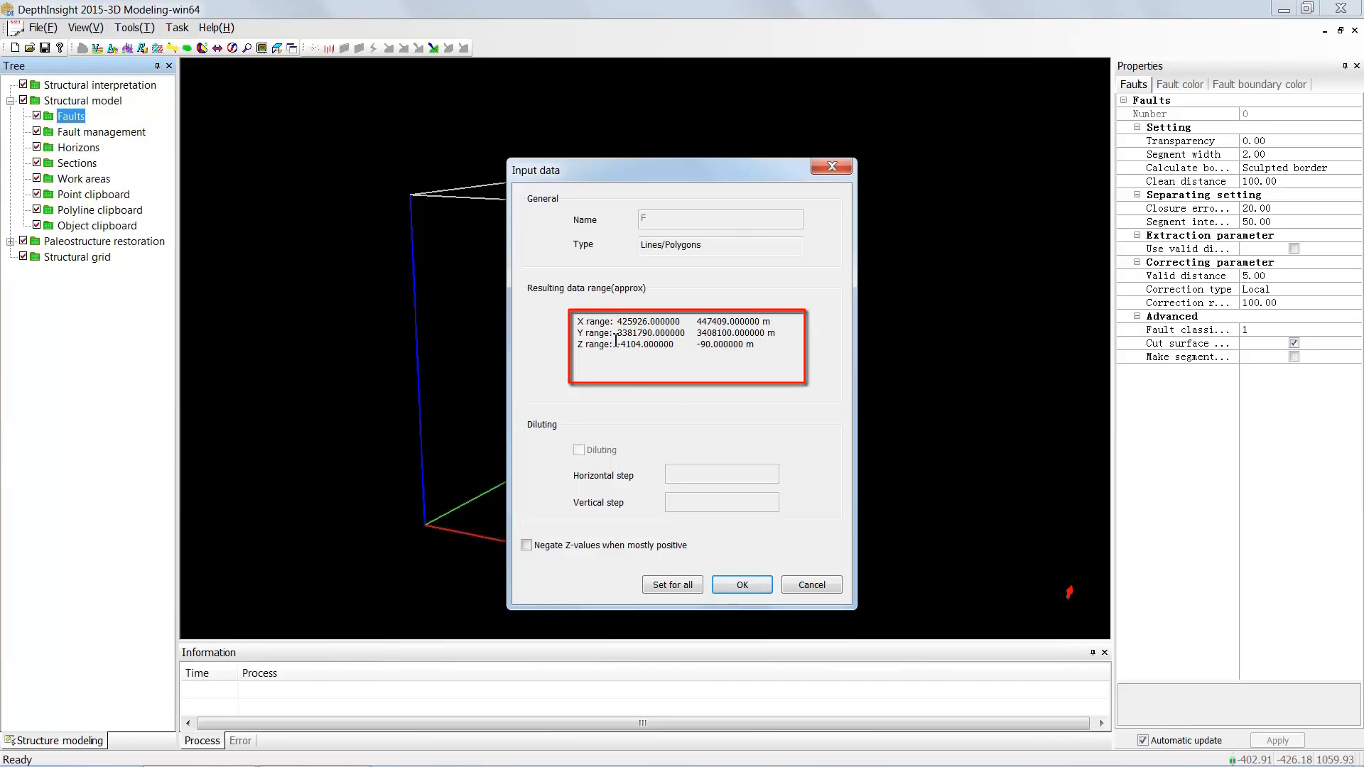
Check the fault data's Z range, accept the import, and extract the survey from the imported segments
{"action": "left_click_drag", "start_coordinate": [581, 344], "coordinate": [773, 343]}
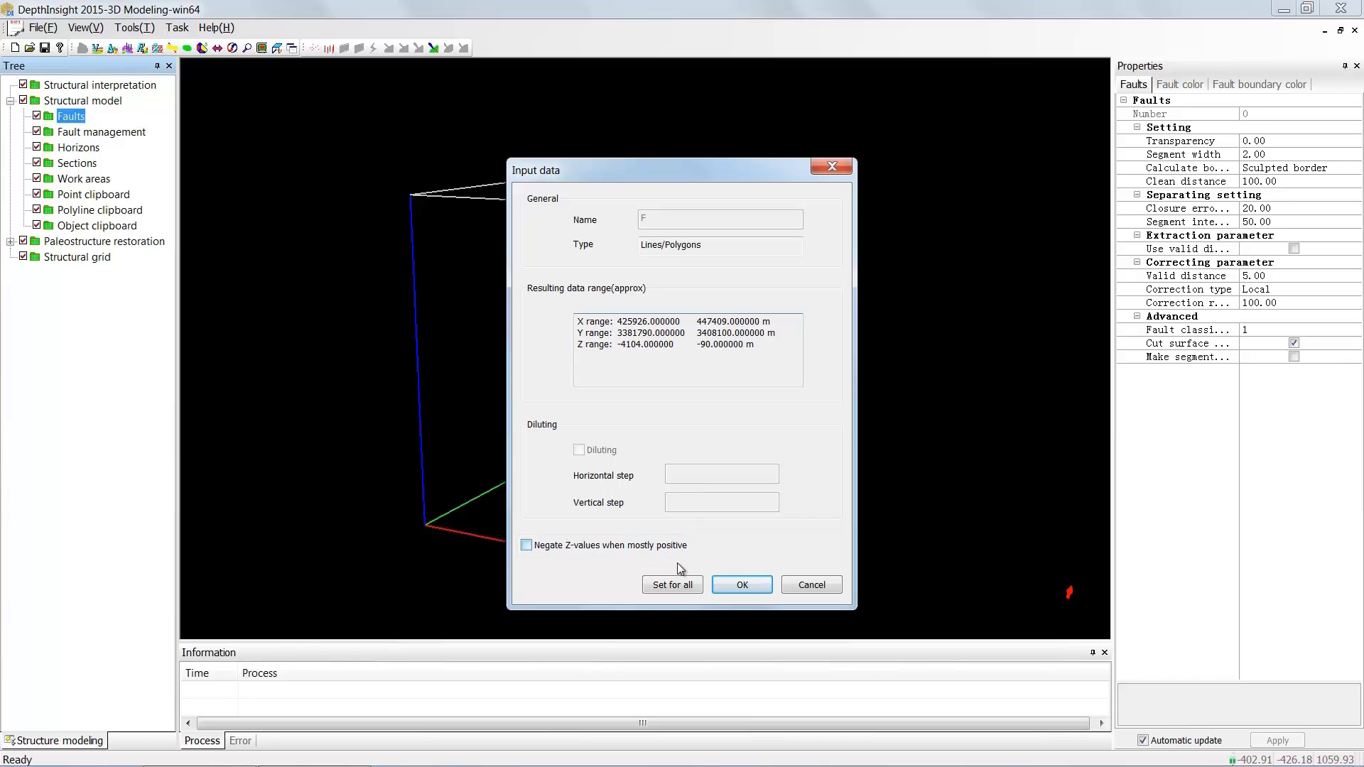
{"action": "left_click", "coordinate": [742, 584]}
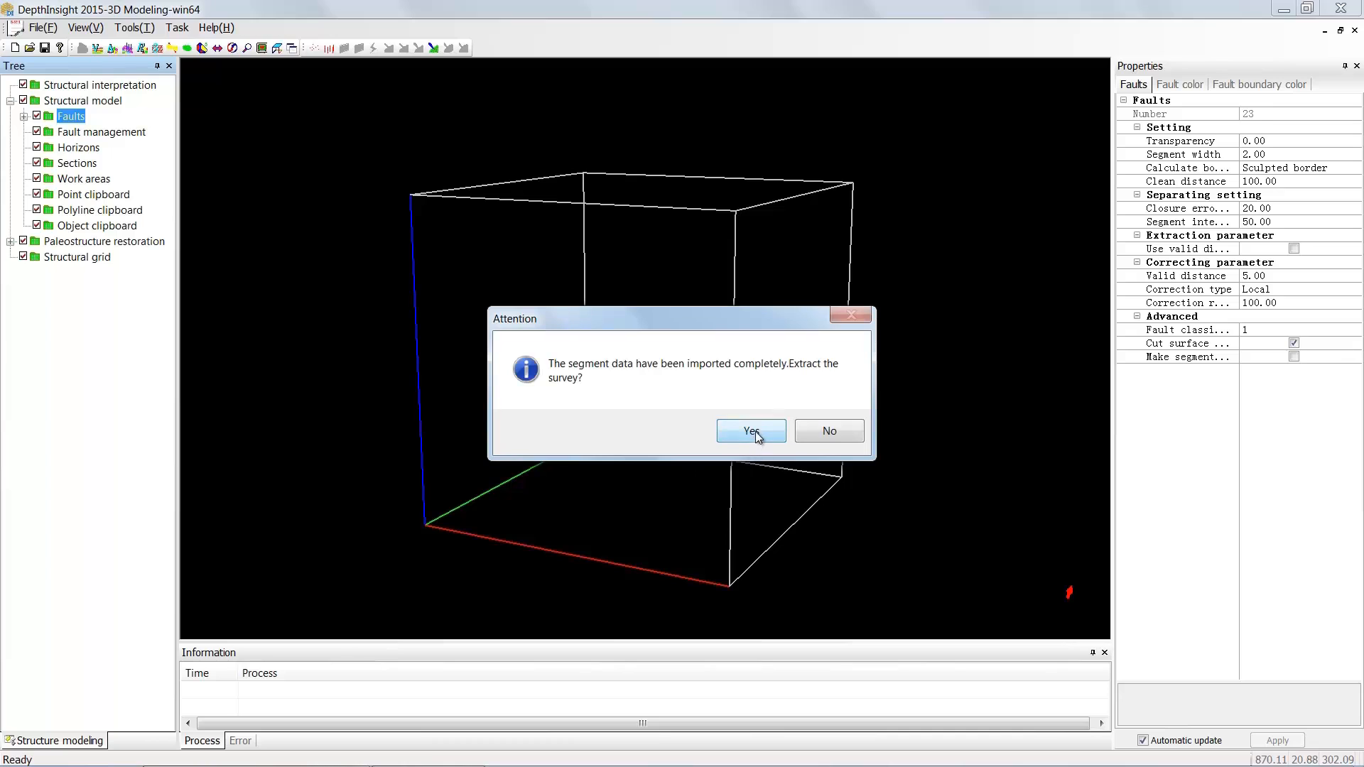
{"action": "left_click", "coordinate": [754, 431]}
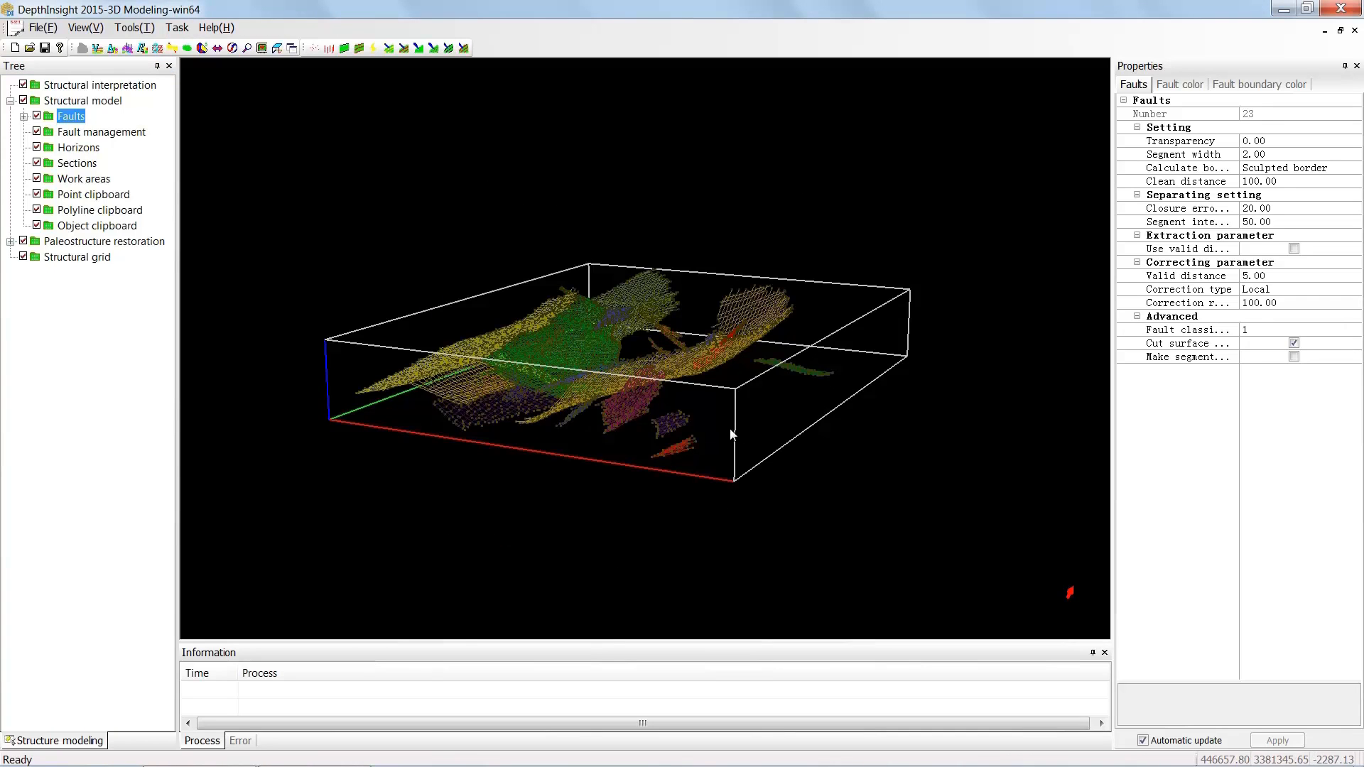
{"action": "left_click", "coordinate": [203, 47]}
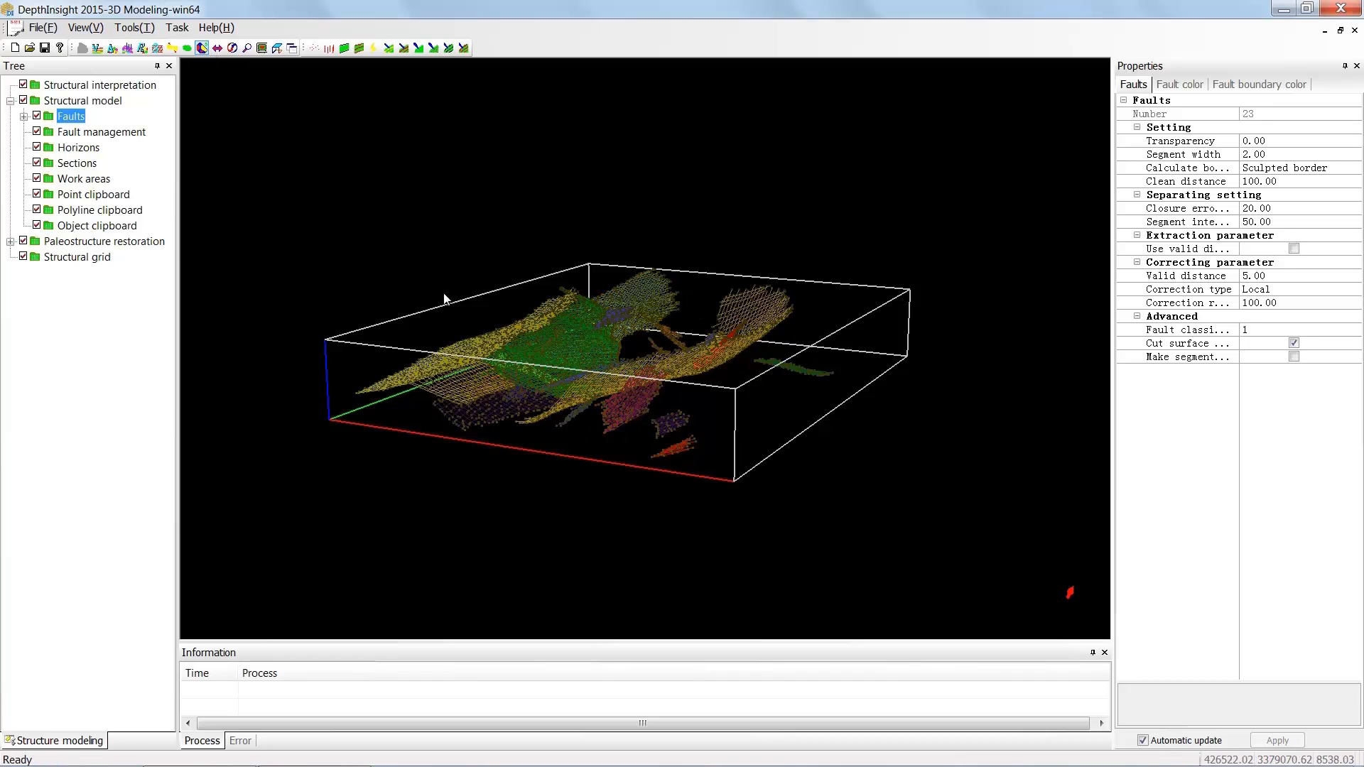
{"action": "mouse_move", "coordinate": [597, 347]}
{"action": "left_mouse_down"}
{"action": "mouse_move", "coordinate": [644, 388]}
{"action": "mouse_move", "coordinate": [568, 406]}
{"action": "mouse_move", "coordinate": [540, 398]}
{"action": "mouse_move", "coordinate": [586, 371]}
{"action": "left_mouse_up"}
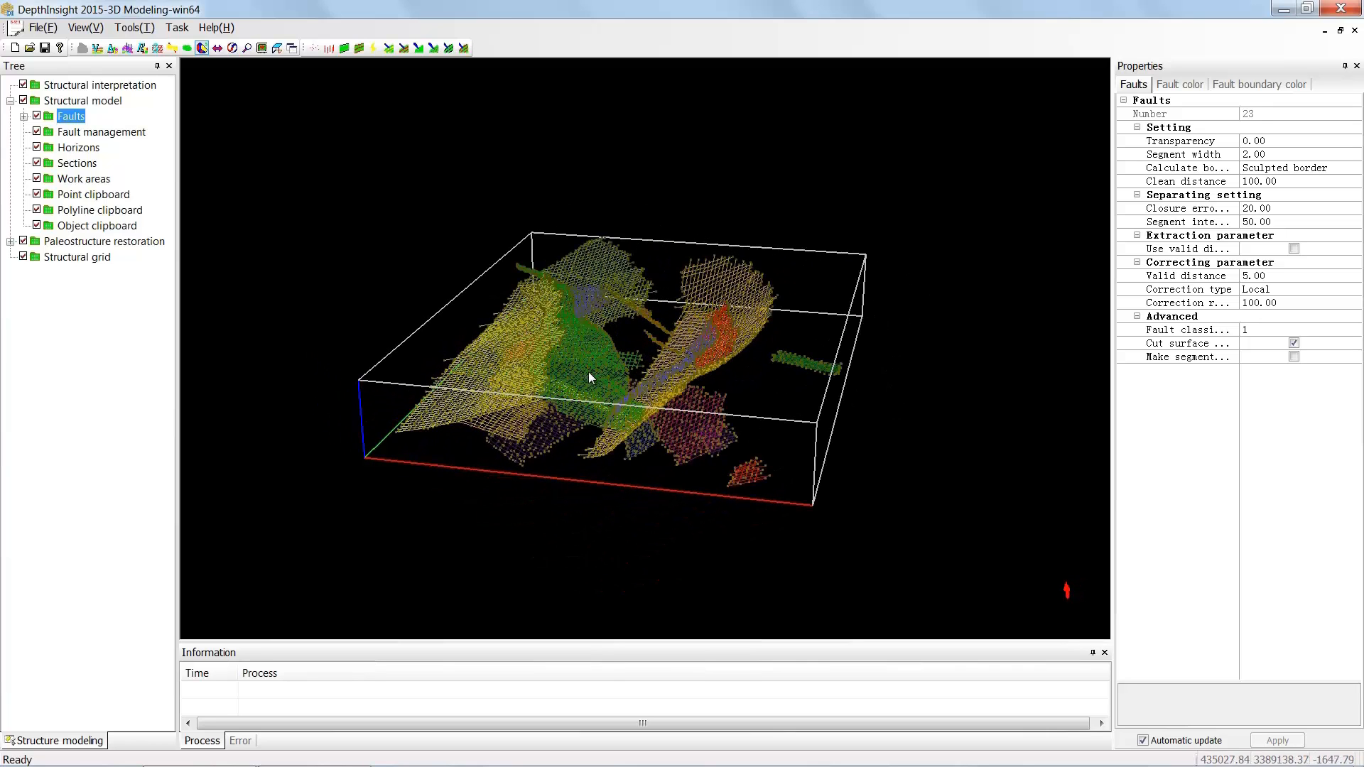
Open bottom.dat and H1.dat to H9.dat from the H folder as horizon points to import, using Points/Contours/Grids (ASCII)(*.dat)
{"action": "left_click", "coordinate": [78, 148]}
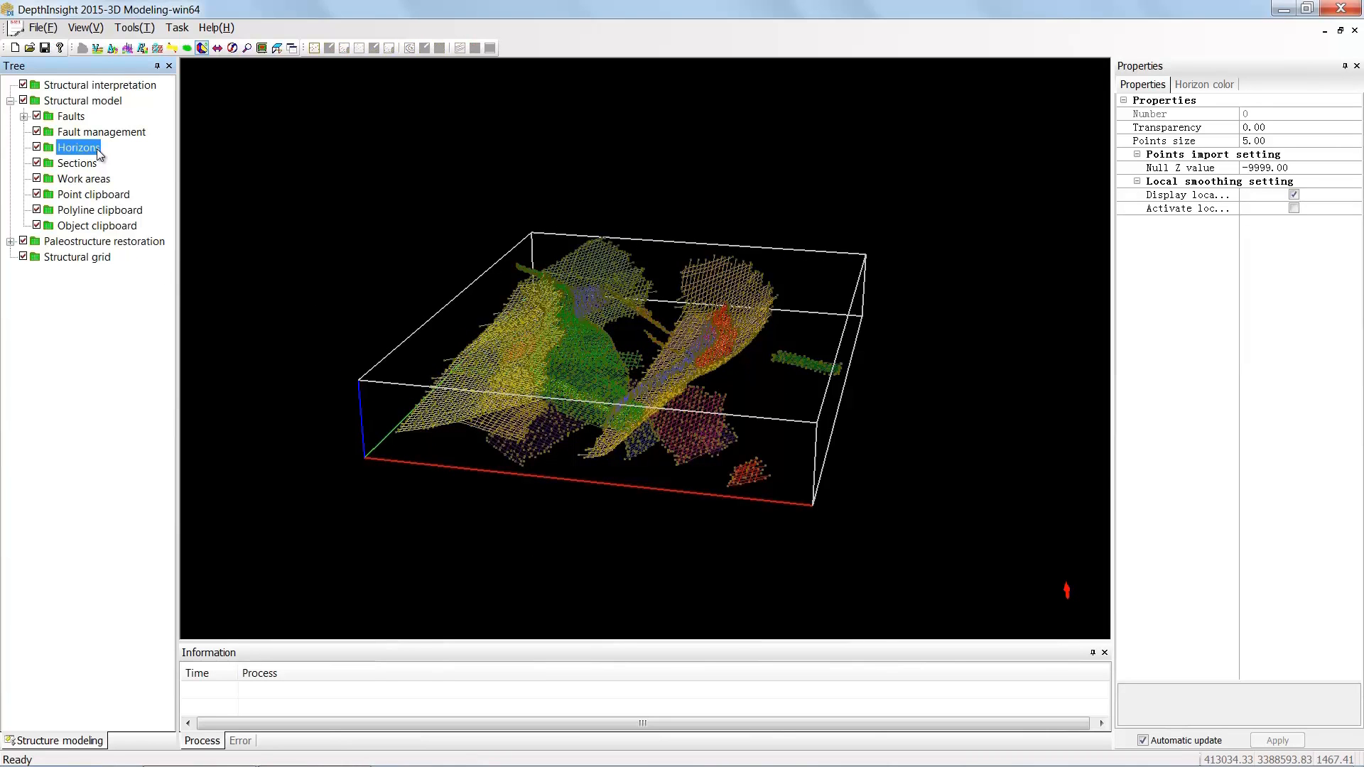
{"action": "right_click", "coordinate": [96, 148]}
{"action": "mouse_move", "coordinate": [235, 159]}
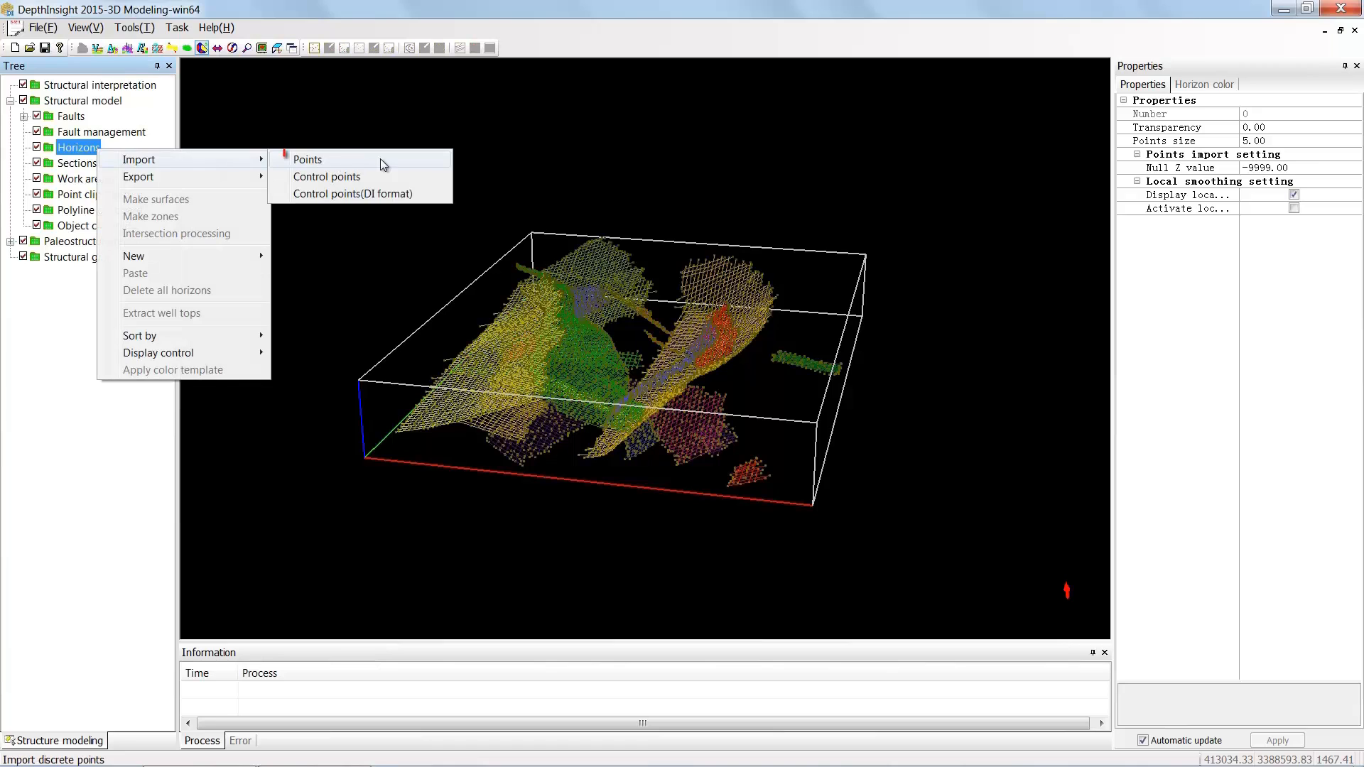
{"action": "left_click", "coordinate": [412, 161]}
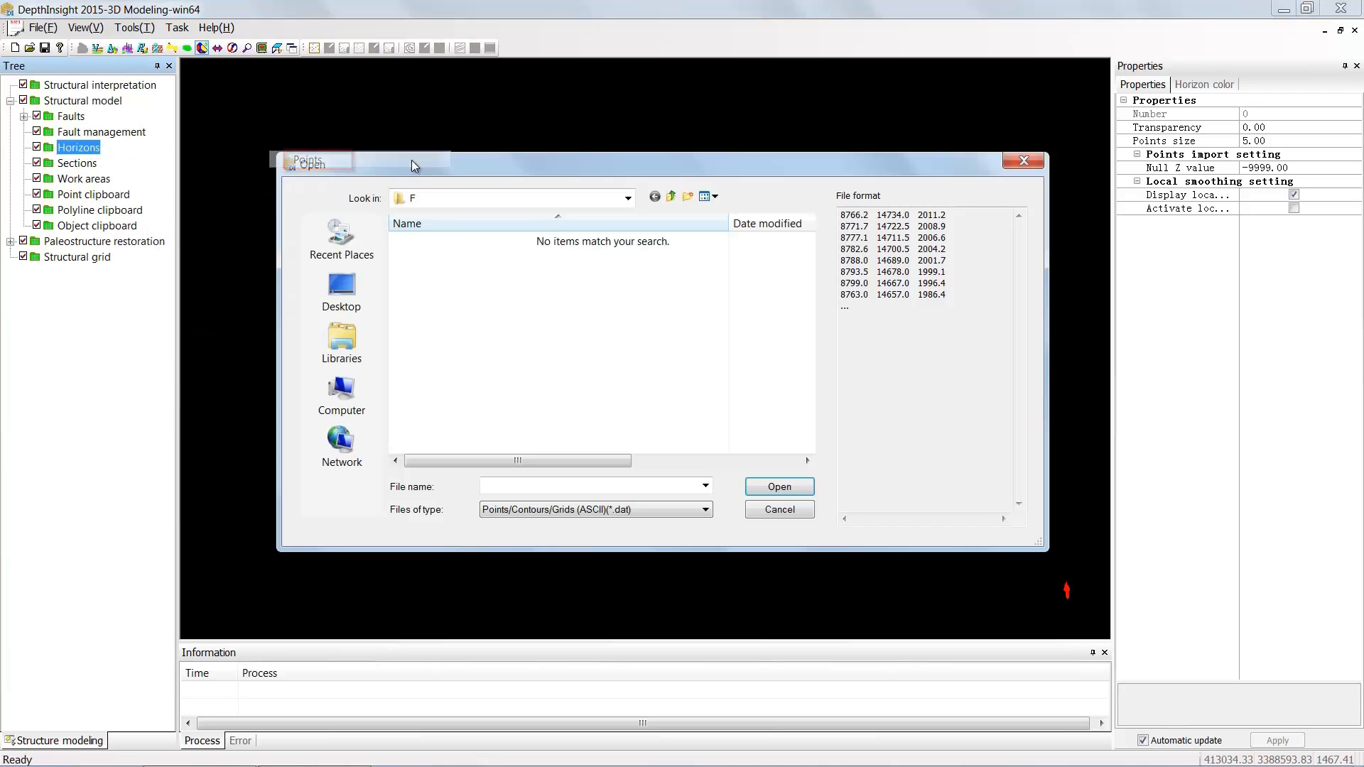
{"action": "left_click", "coordinate": [670, 197]}
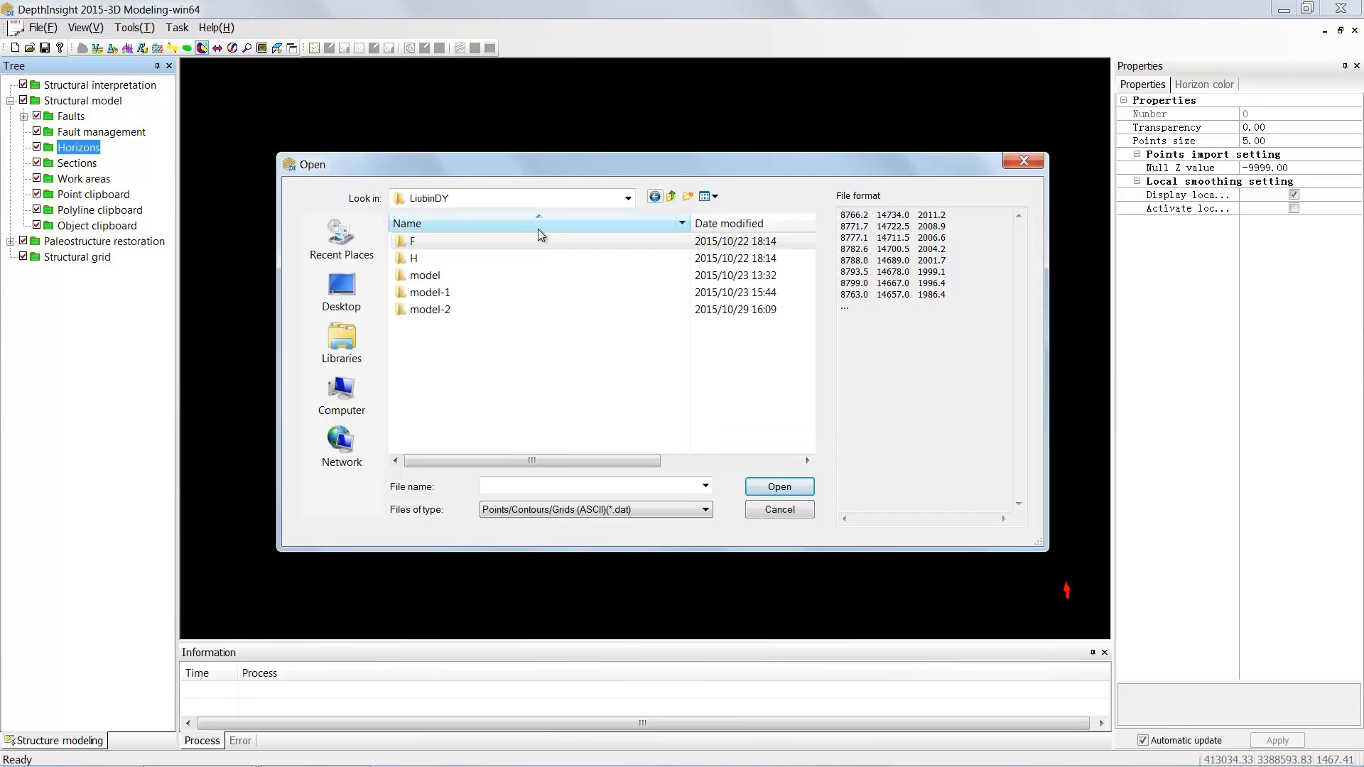
{"action": "double_click", "coordinate": [419, 260]}
{"action": "left_click_drag", "start_coordinate": [455, 402], "coordinate": [429, 241]}
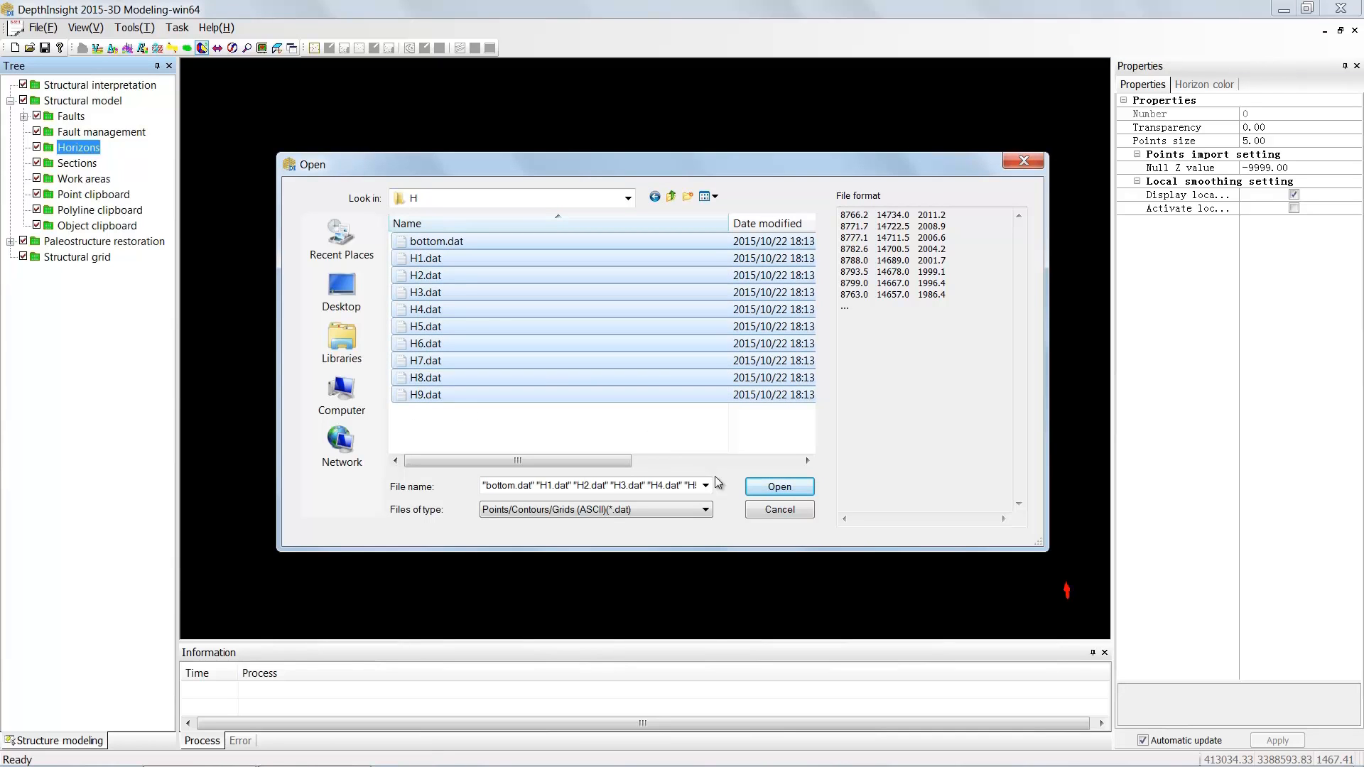
{"action": "left_click", "coordinate": [705, 509]}
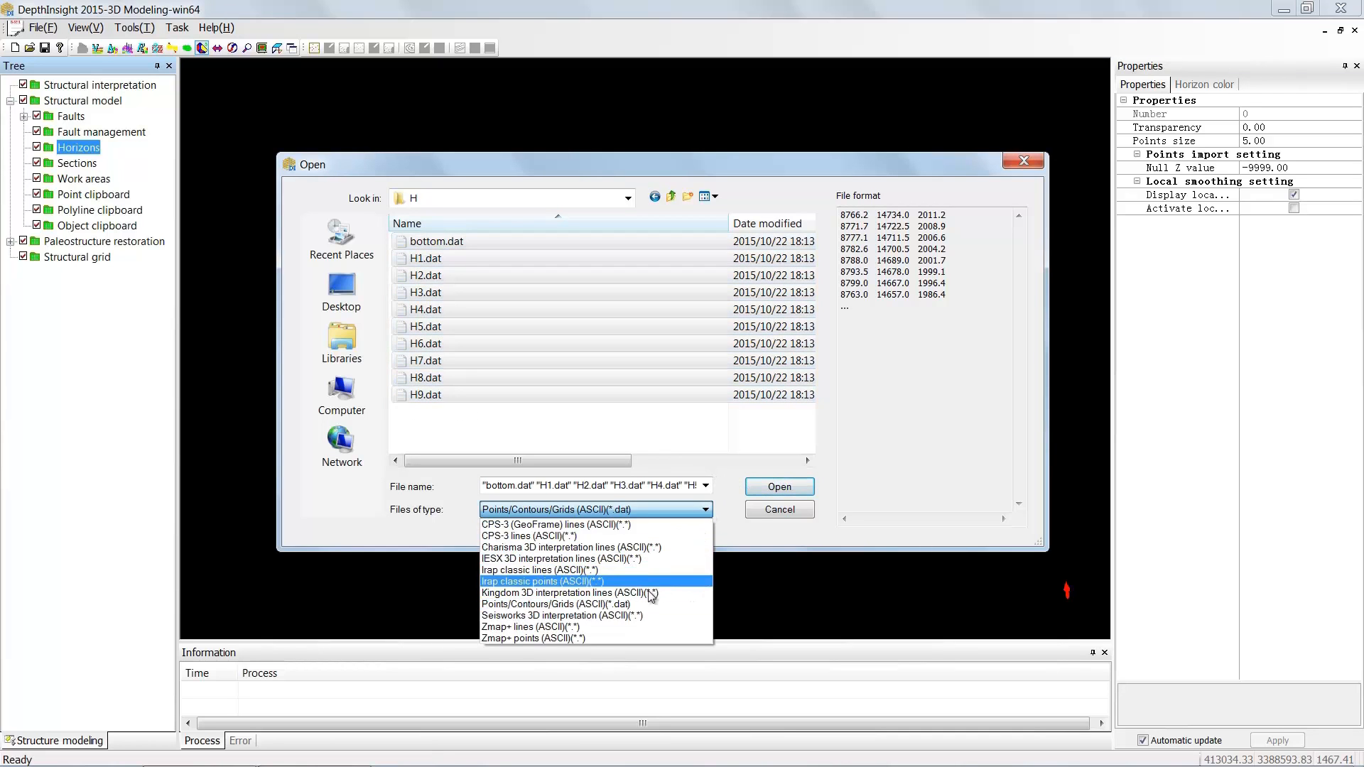
{"action": "left_click", "coordinate": [630, 609]}
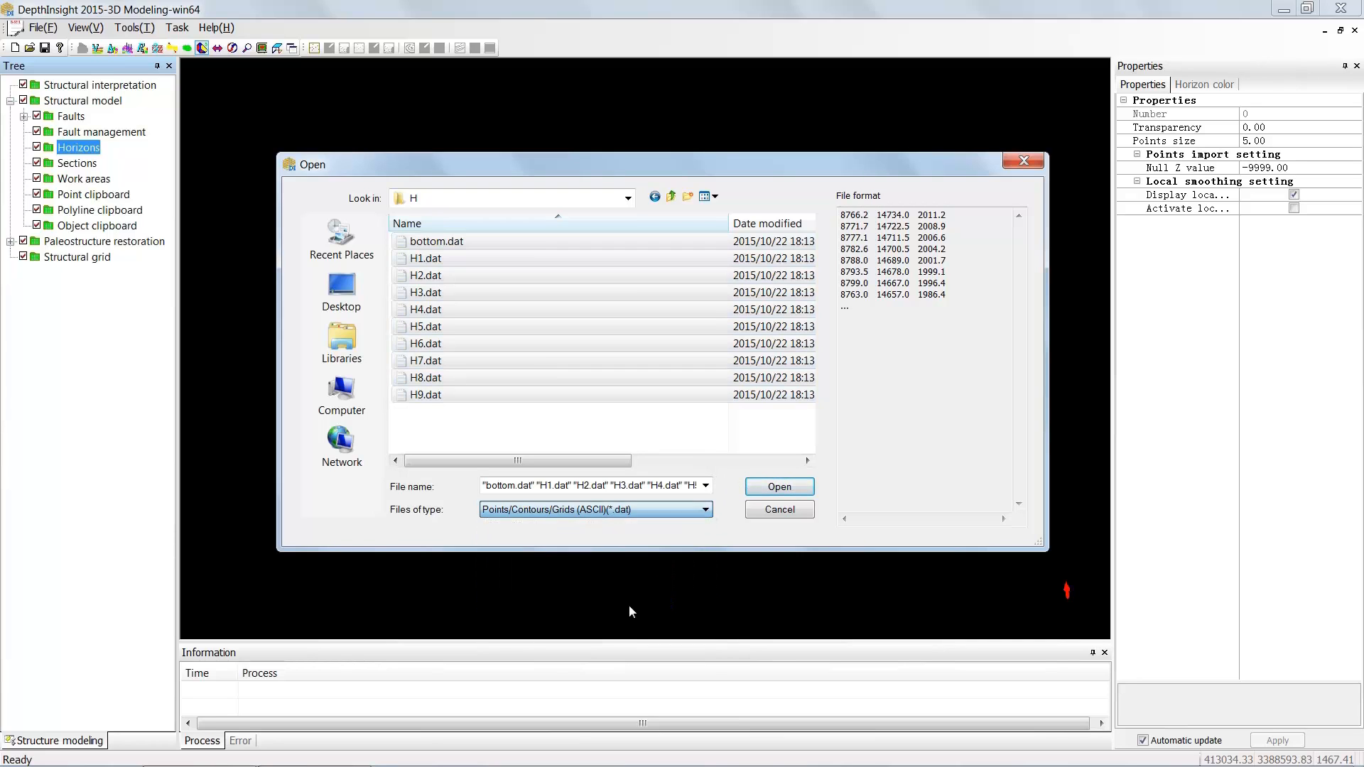
{"action": "left_click", "coordinate": [797, 489]}
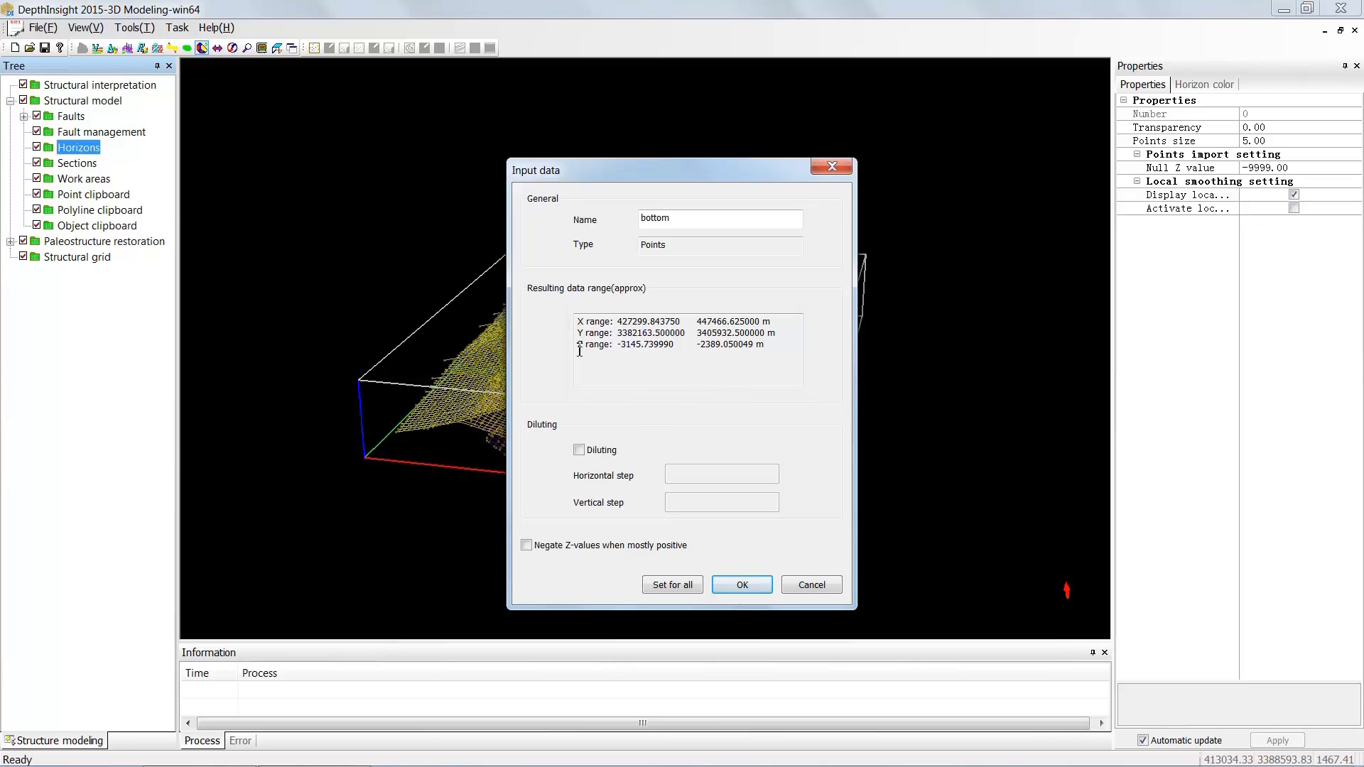
Check the bottom points' Z range, apply the import settings to all horizon files, and extract the survey from the imported points
{"action": "left_click_drag", "start_coordinate": [580, 345], "coordinate": [759, 354]}
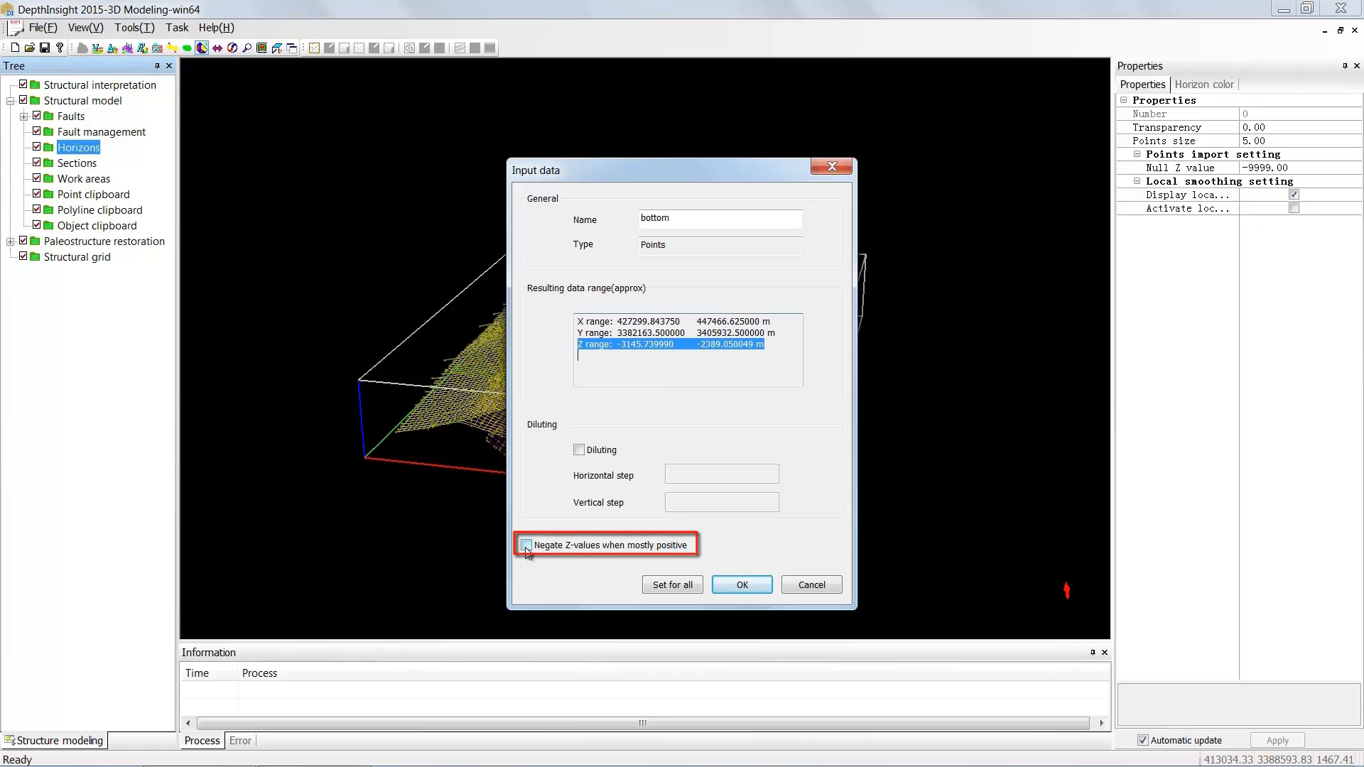
{"action": "left_click", "coordinate": [693, 381]}
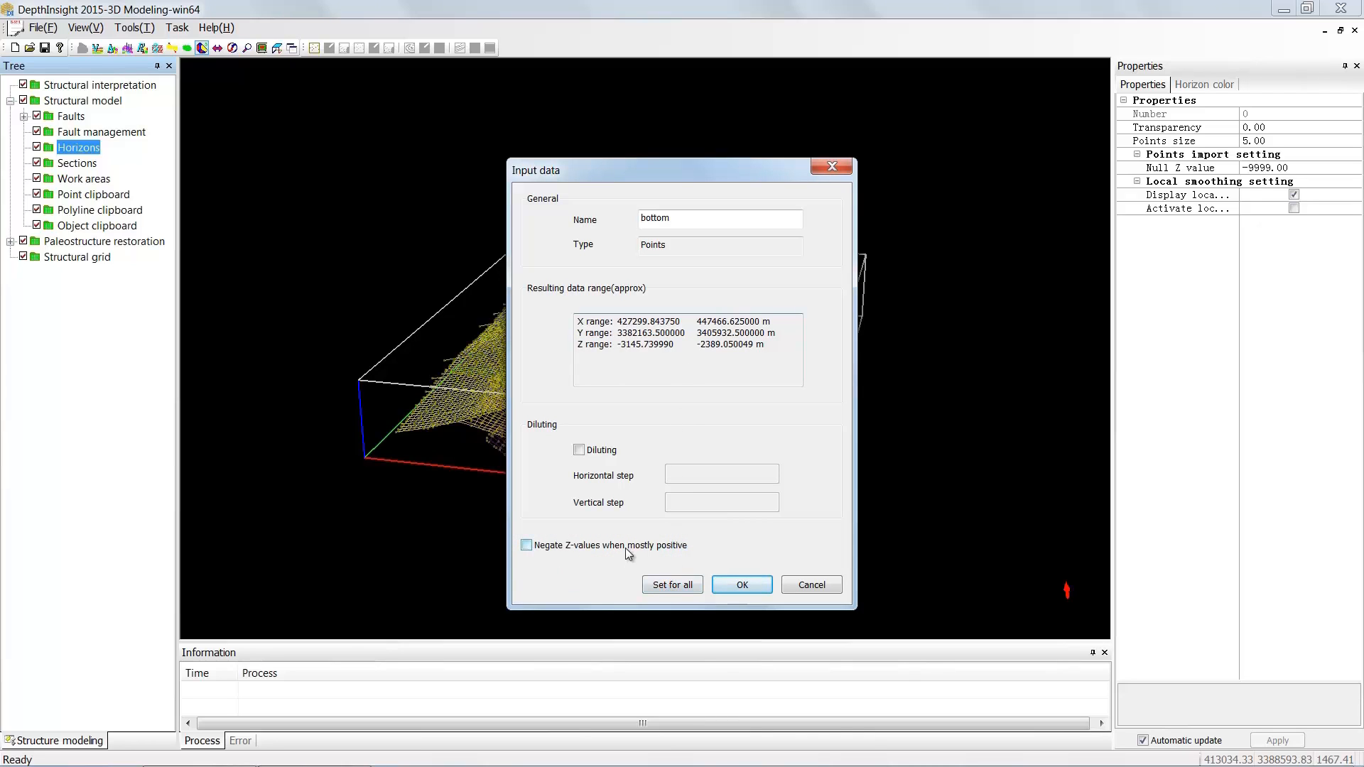
{"action": "left_click", "coordinate": [688, 585]}
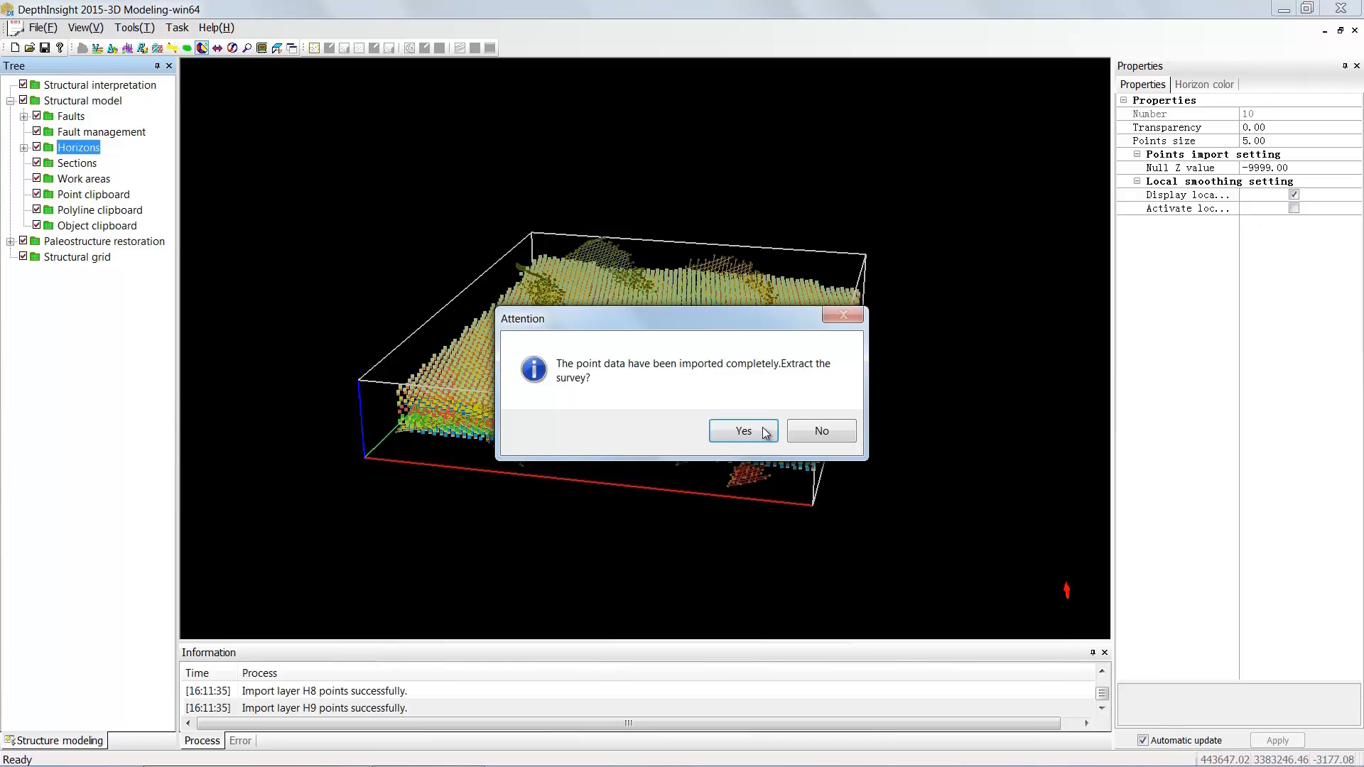
{"action": "left_click", "coordinate": [743, 431]}
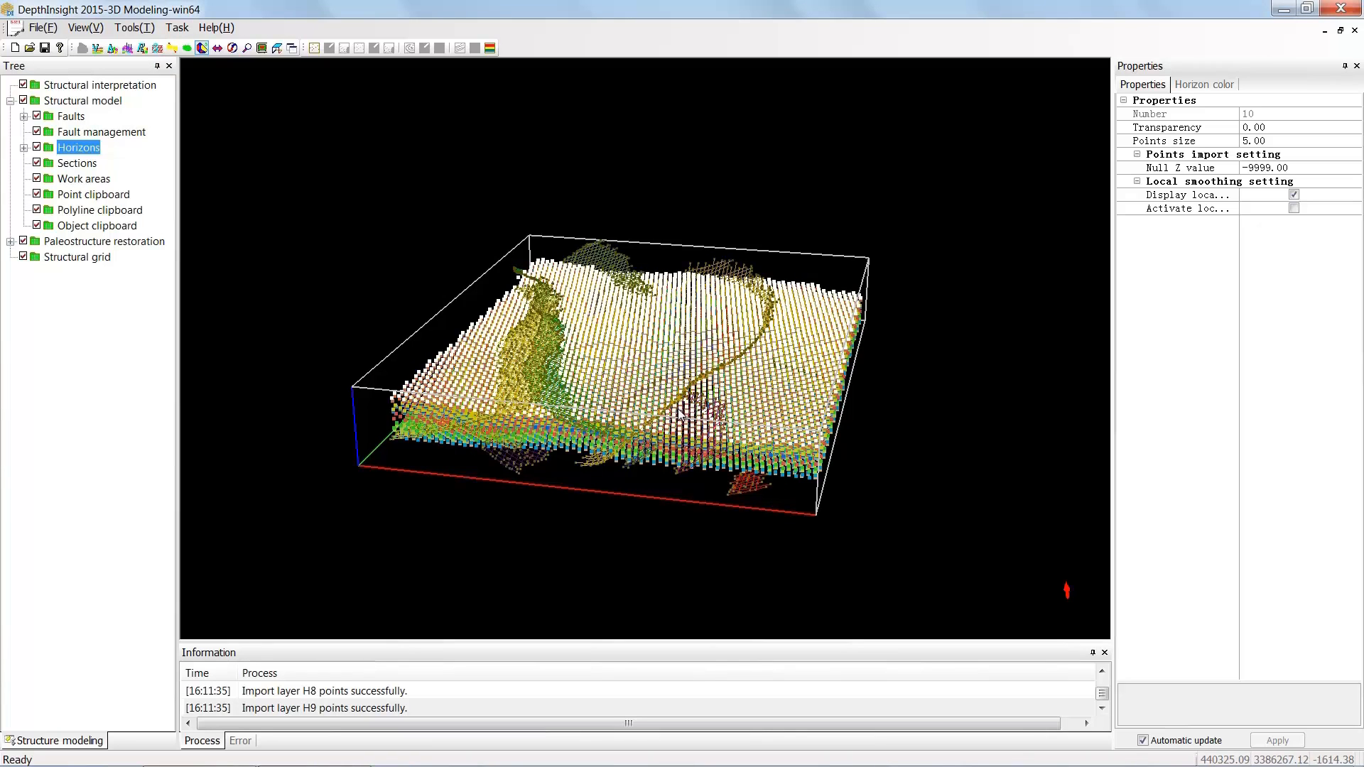
{"action": "left_click", "coordinate": [697, 433]}
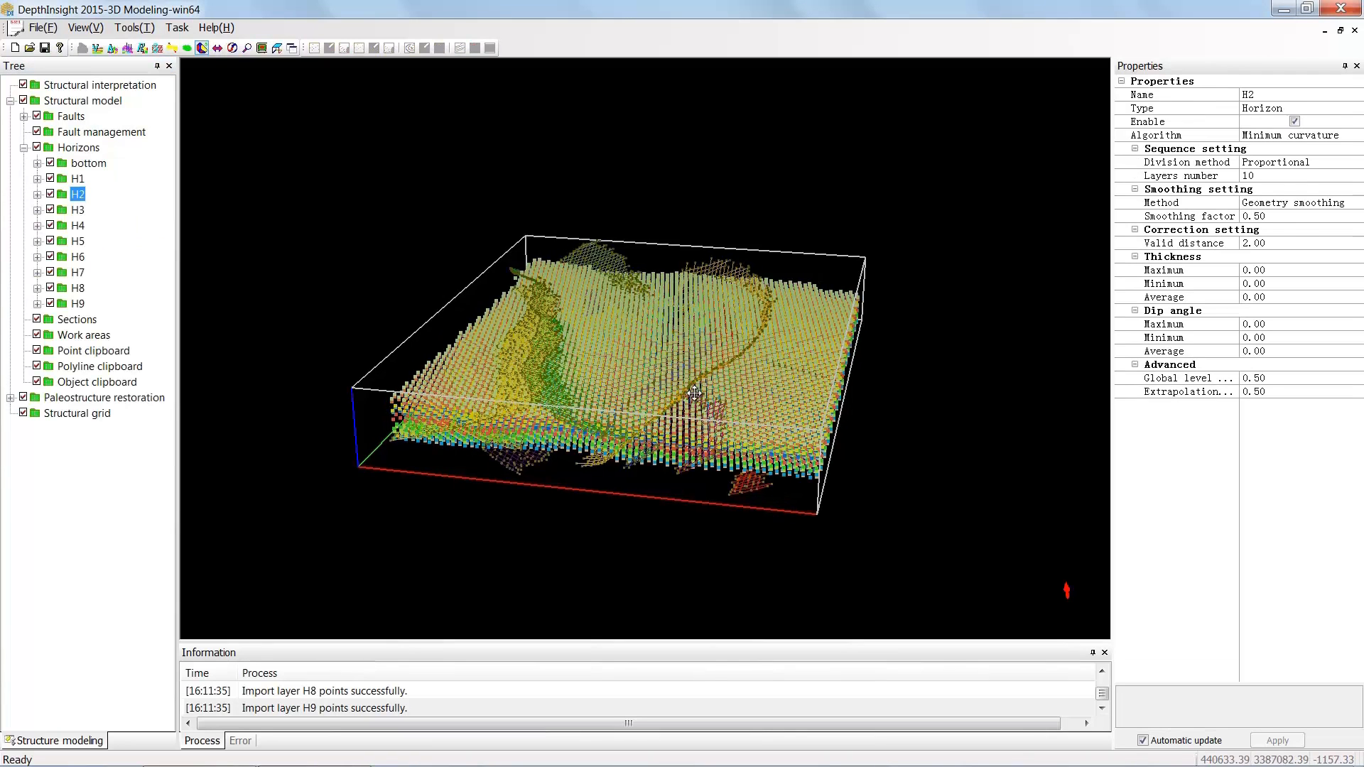
{"action": "left_click_drag", "start_coordinate": [694, 393], "coordinate": [739, 392]}
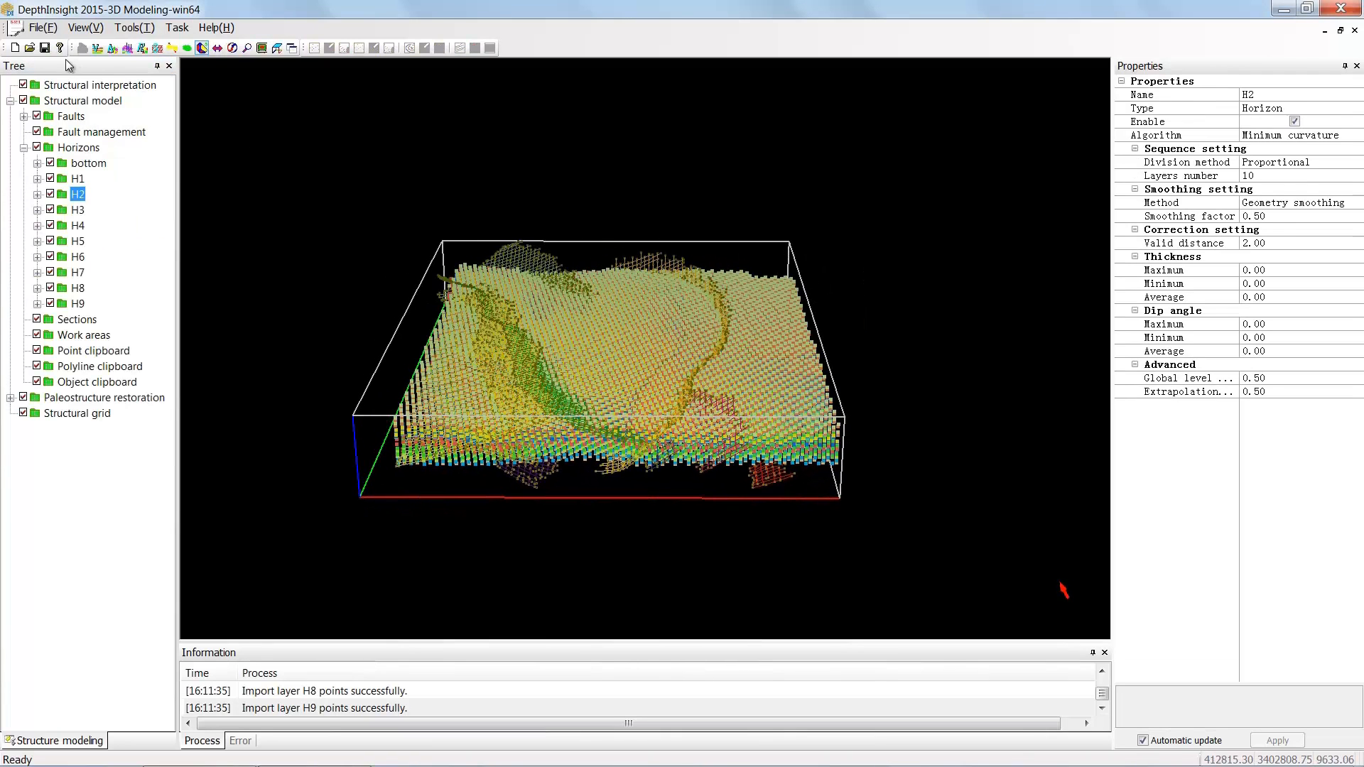
Save the model as a jsm file in the model-2 folder inside LiubinDY
{"action": "left_click", "coordinate": [44, 48]}
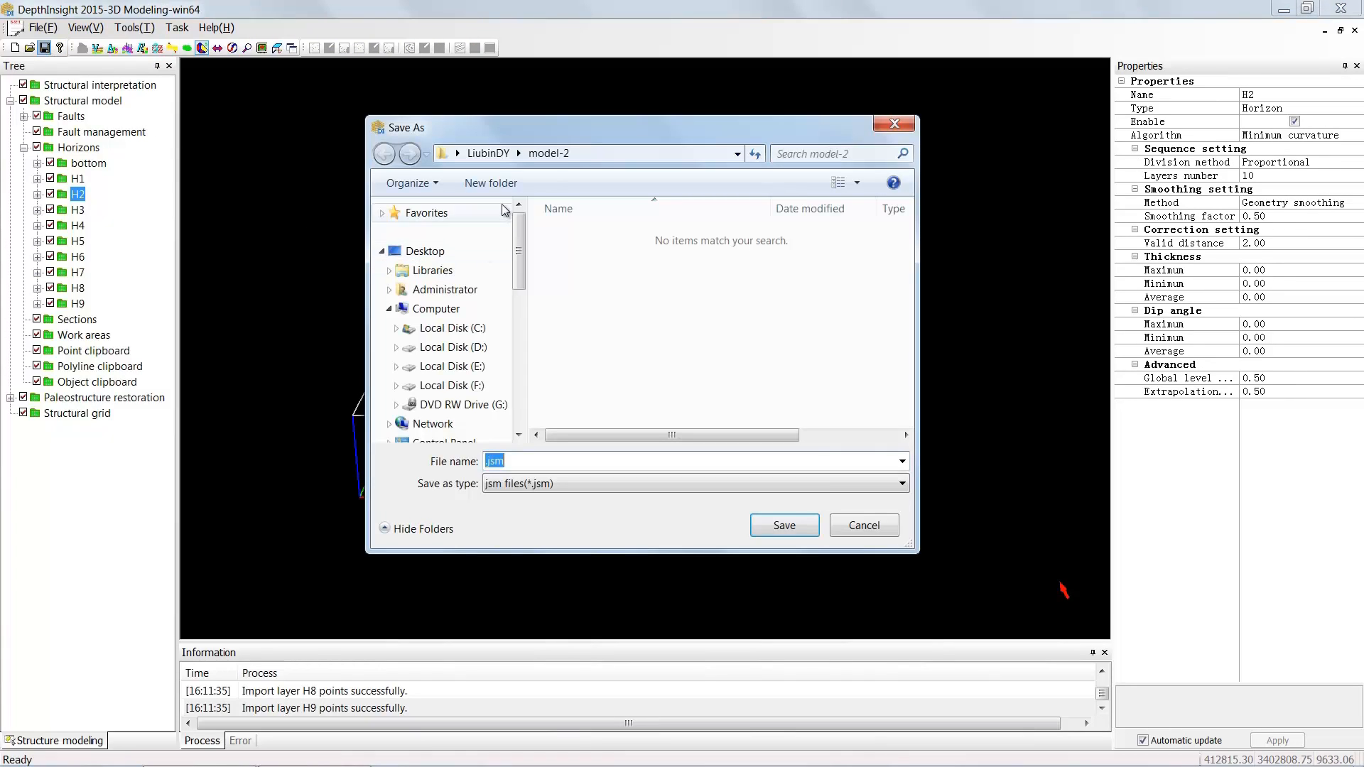
{"action": "left_click", "coordinate": [506, 152]}
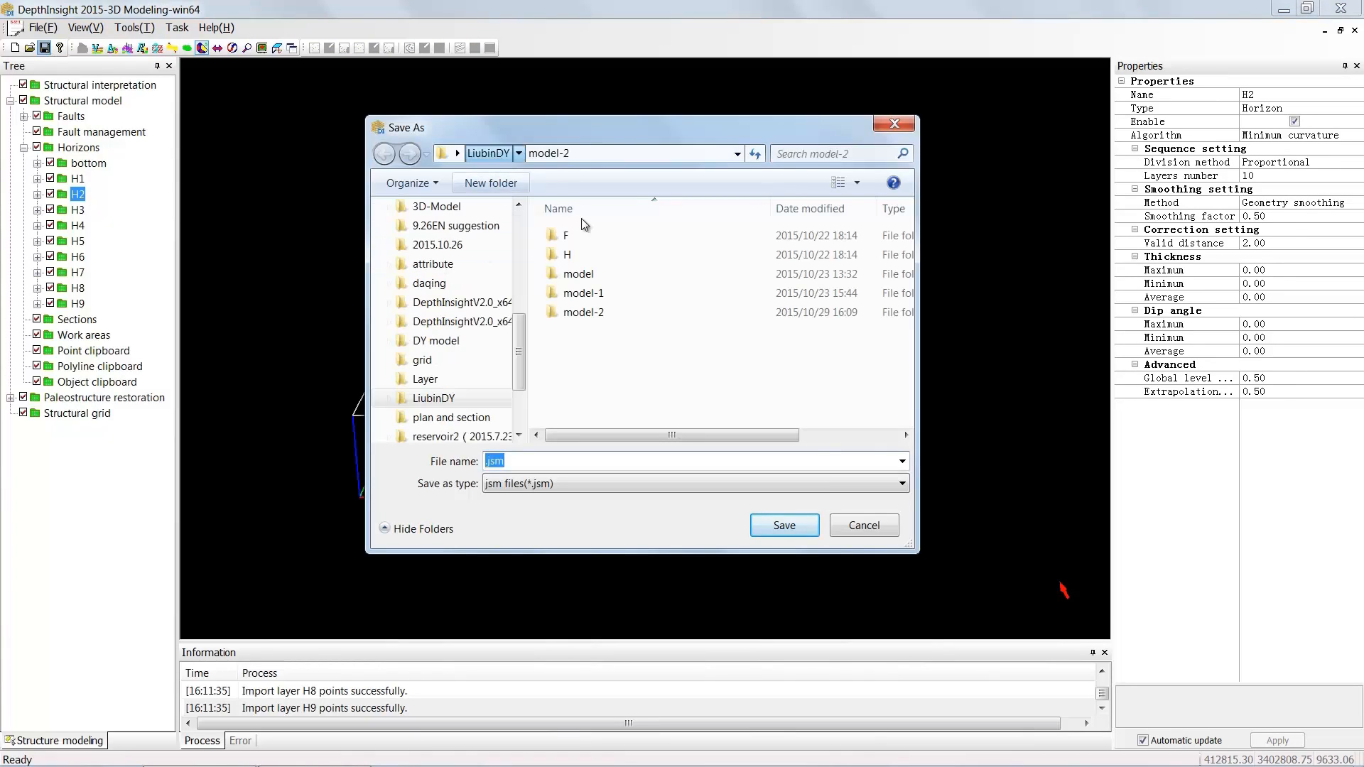
{"action": "double_click", "coordinate": [612, 313]}
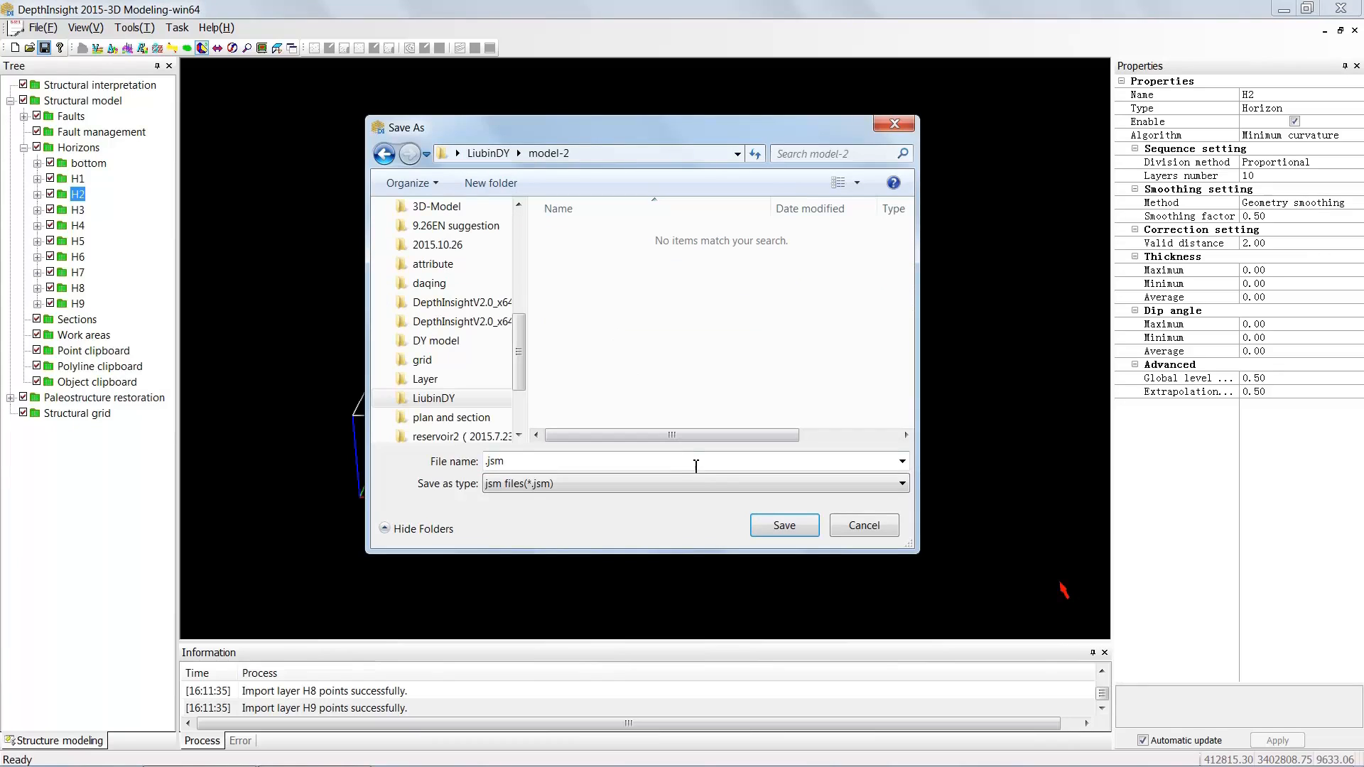
{"action": "left_click", "coordinate": [782, 526]}
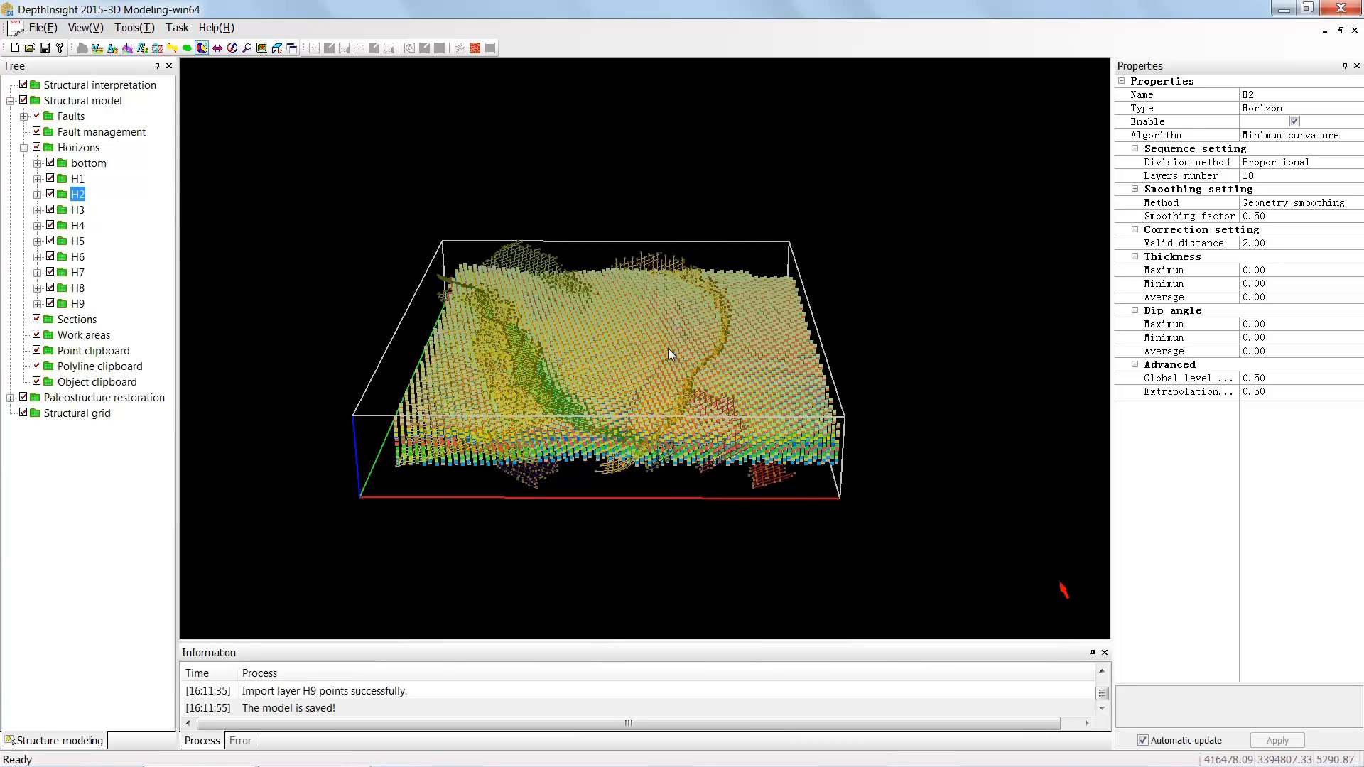
Switch the structural model's domain to Depth and back to Time, and view its fault and horizon grid settings
{"action": "left_click_drag", "start_coordinate": [615, 378], "coordinate": [694, 381]}
{"action": "left_click_drag", "start_coordinate": [478, 344], "coordinate": [474, 351]}
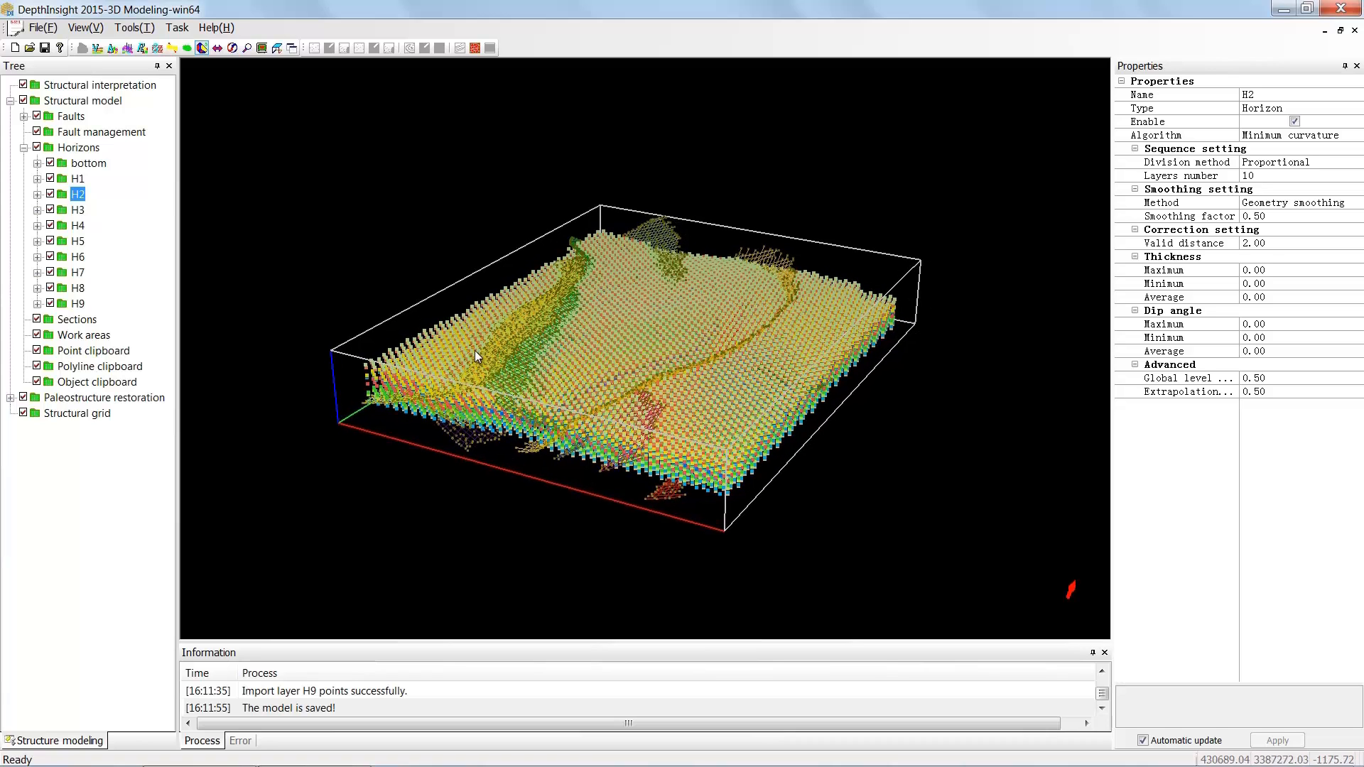
{"action": "left_click", "coordinate": [110, 102]}
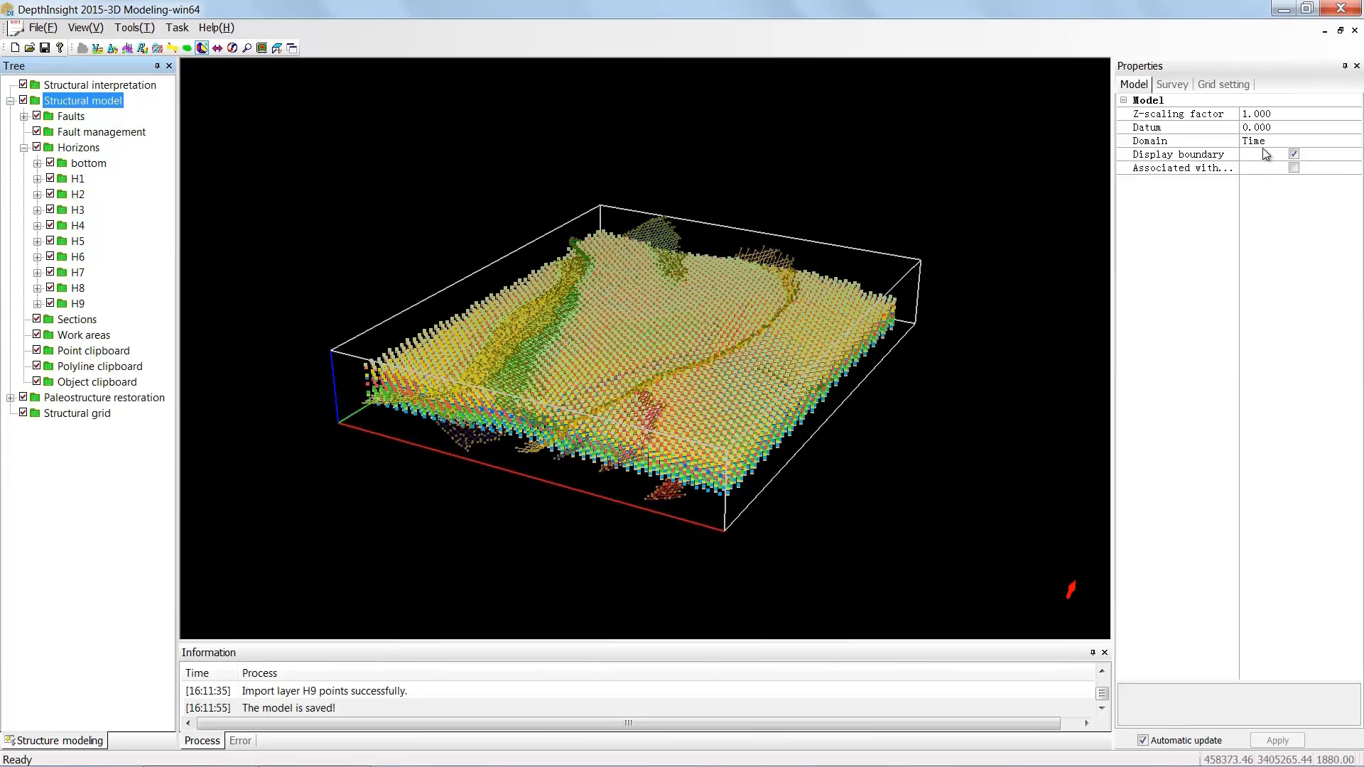
{"action": "left_click", "coordinate": [1353, 143]}
{"action": "left_click", "coordinate": [1356, 142]}
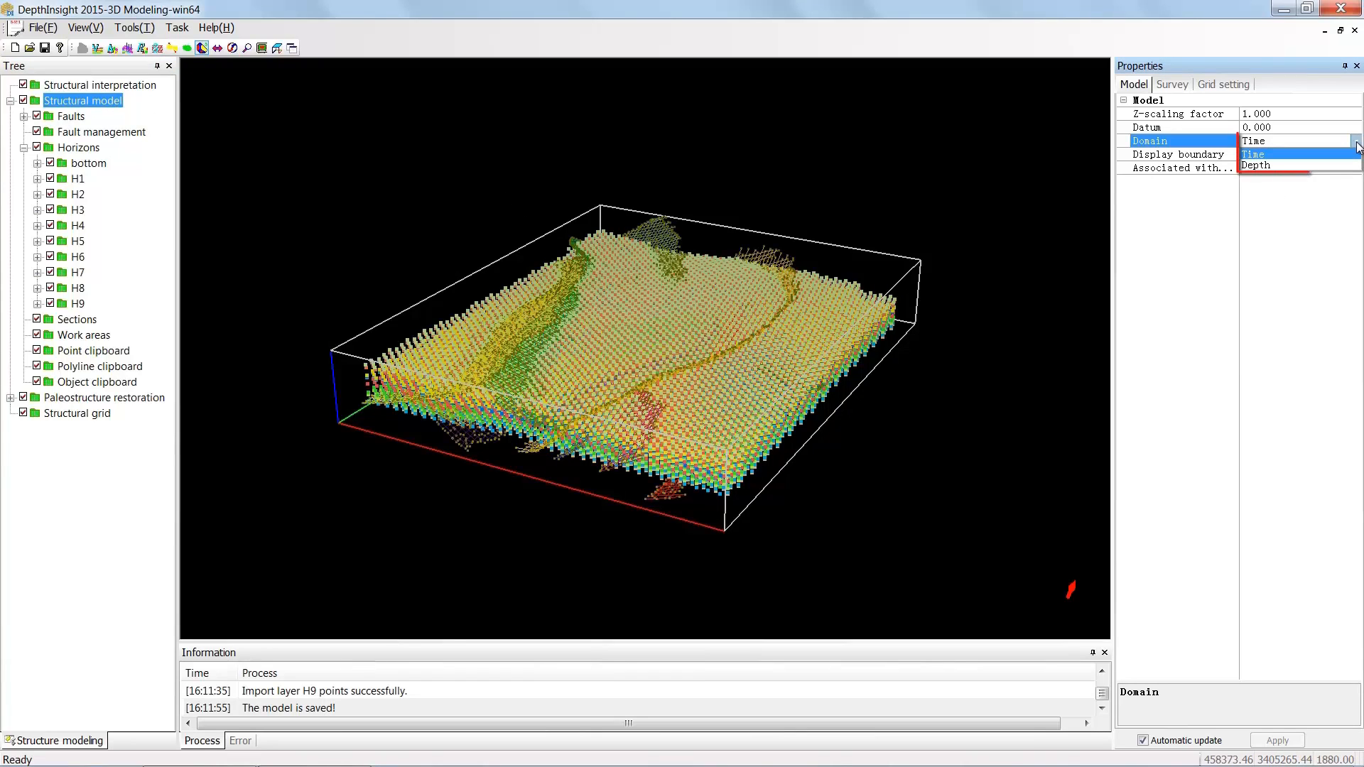
{"action": "left_click", "coordinate": [1292, 166]}
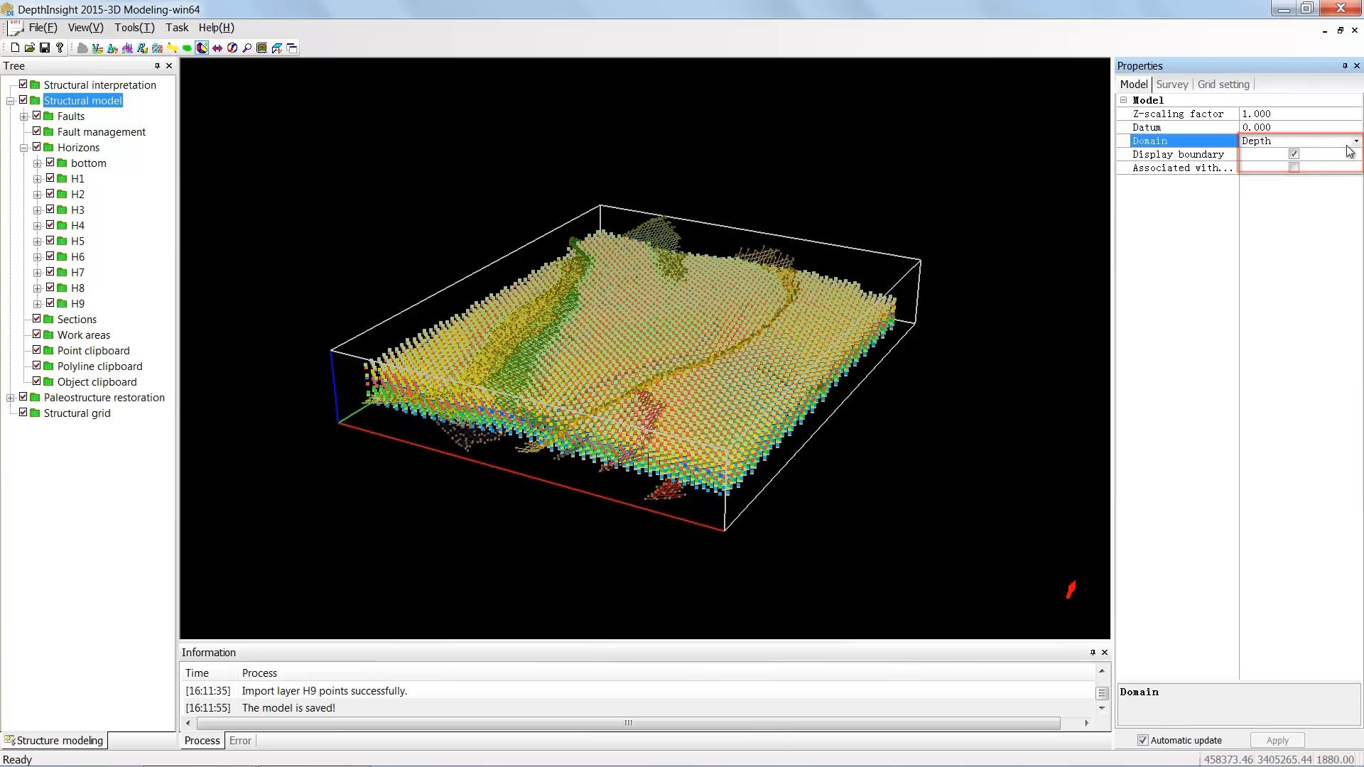
{"action": "left_click", "coordinate": [1356, 143]}
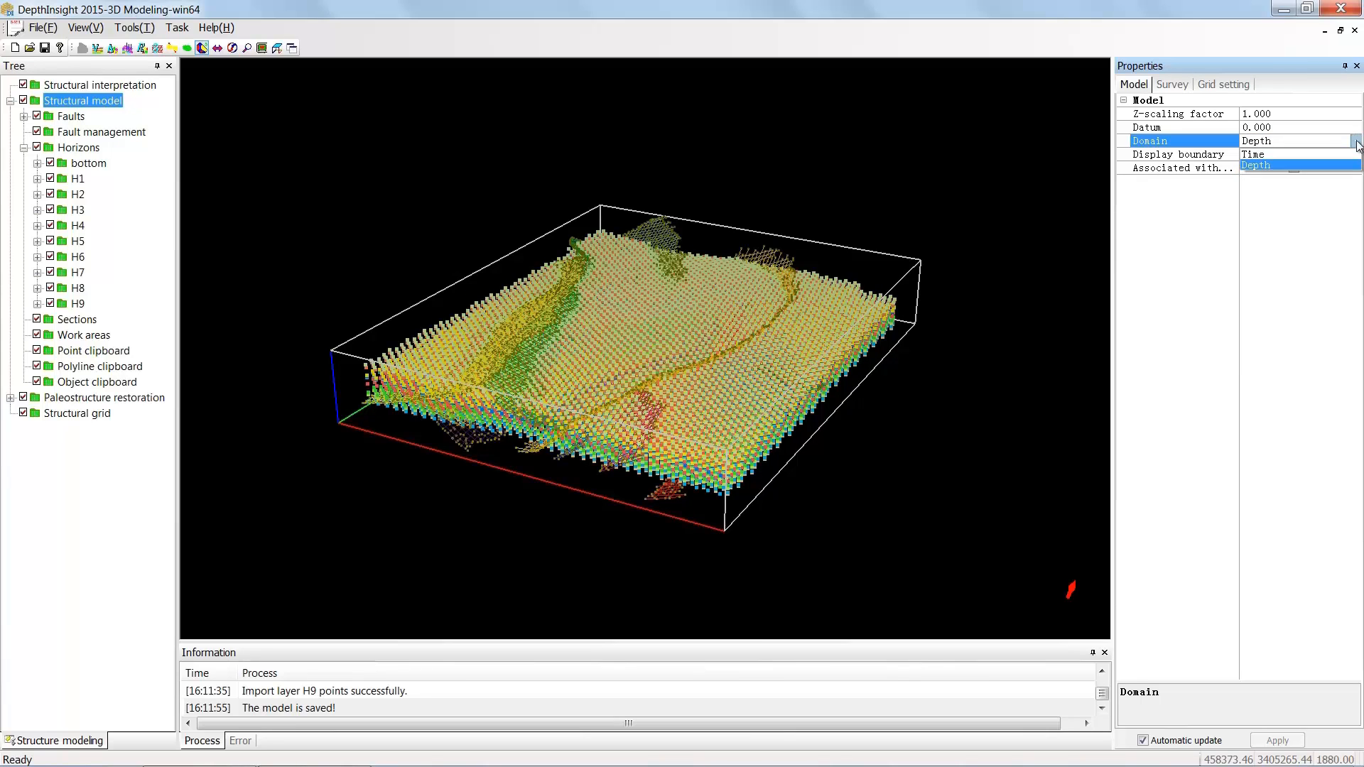
{"action": "left_click", "coordinate": [1278, 154]}
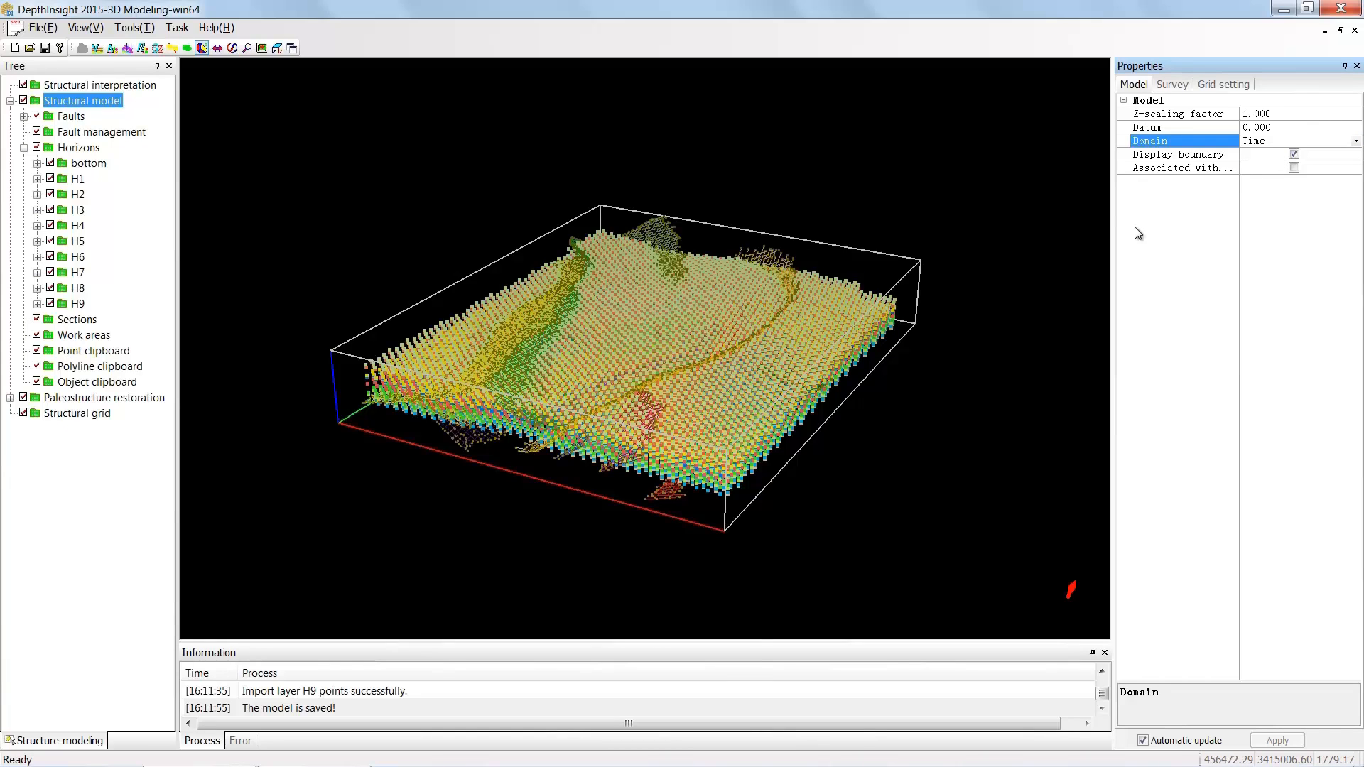
{"action": "left_click", "coordinate": [1236, 88]}
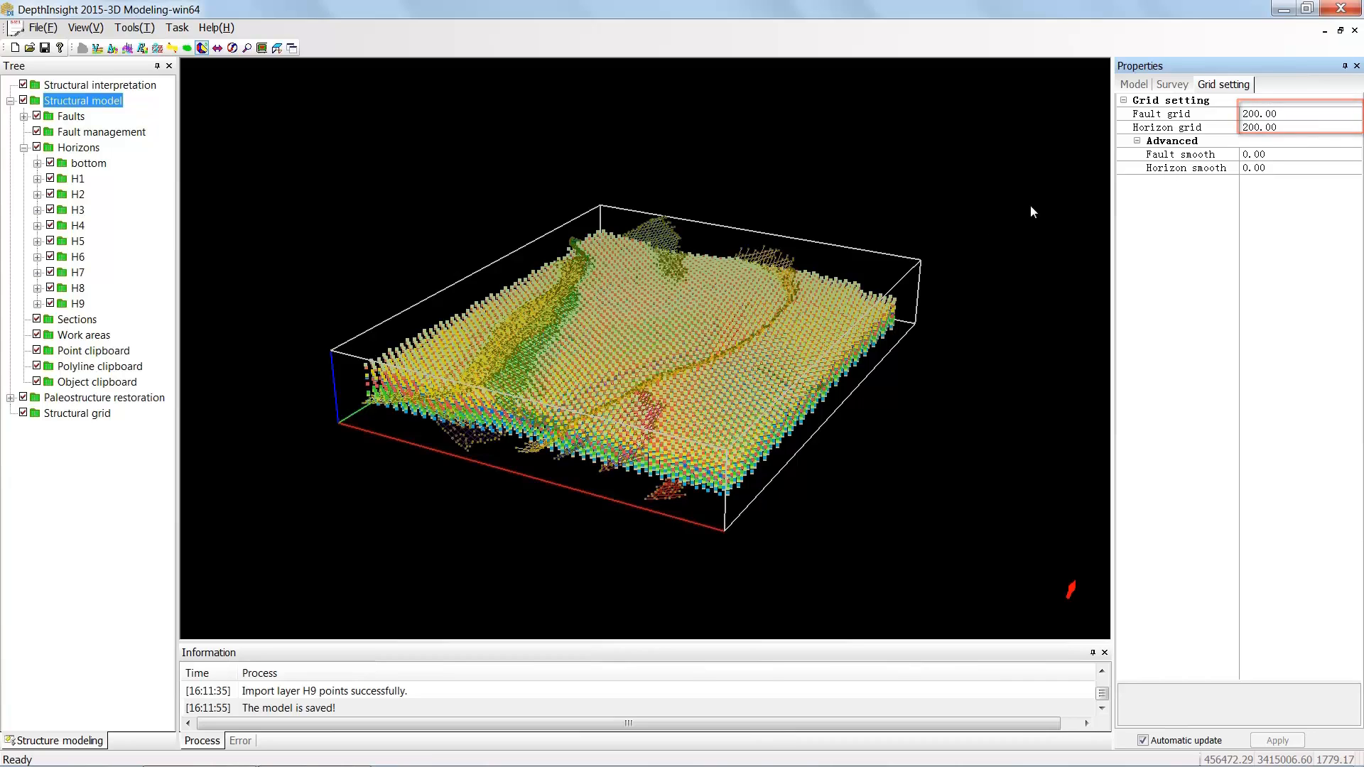
Change the 3D view's background colour to grey
{"action": "left_click", "coordinate": [136, 28]}
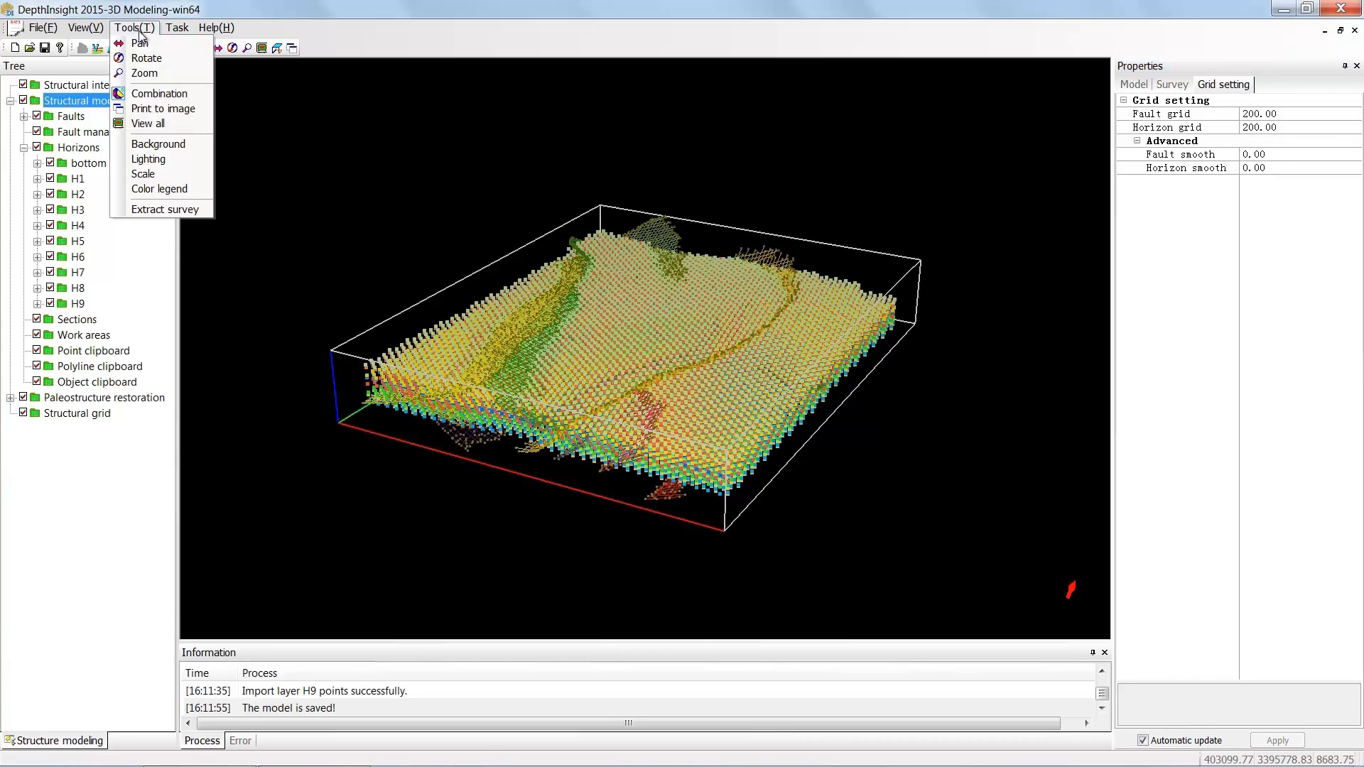
{"action": "left_click", "coordinate": [158, 144]}
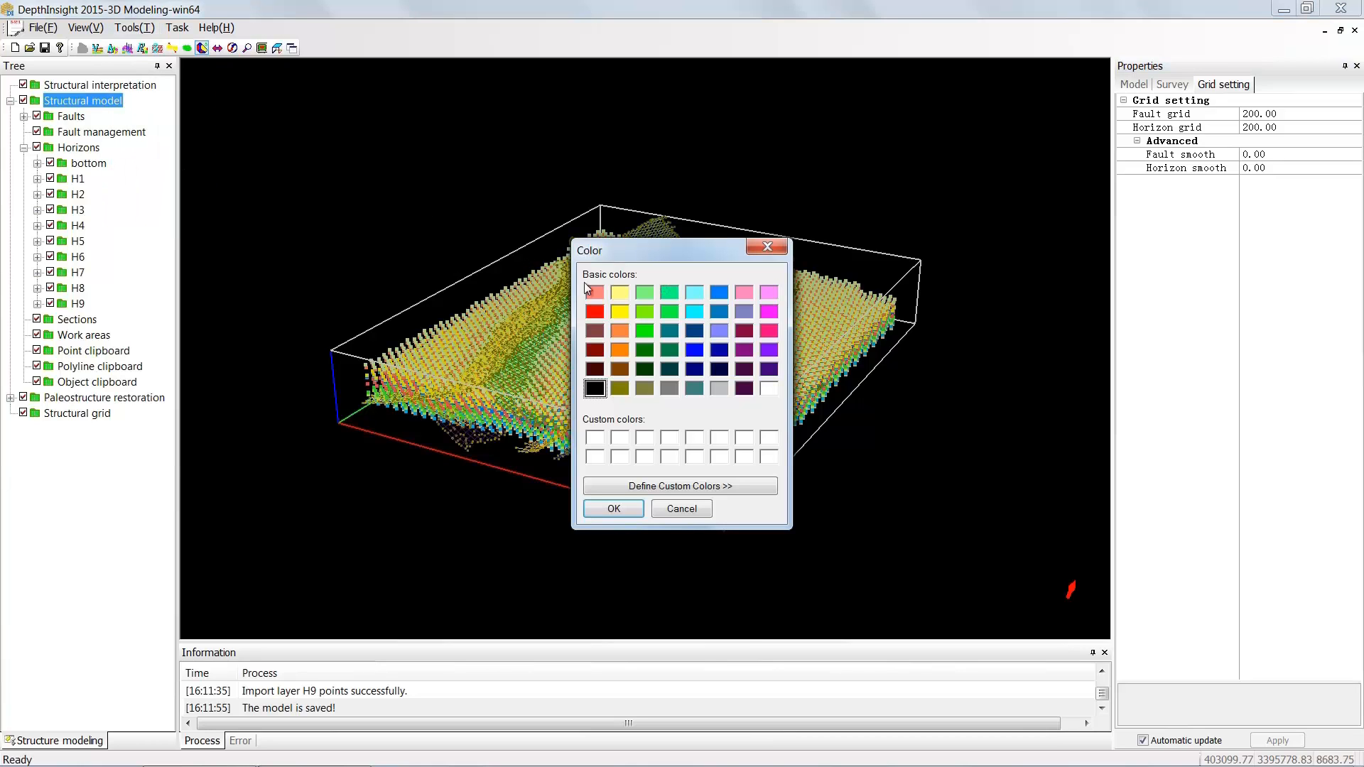
{"action": "left_click", "coordinate": [671, 390]}
{"action": "left_click", "coordinate": [624, 507]}
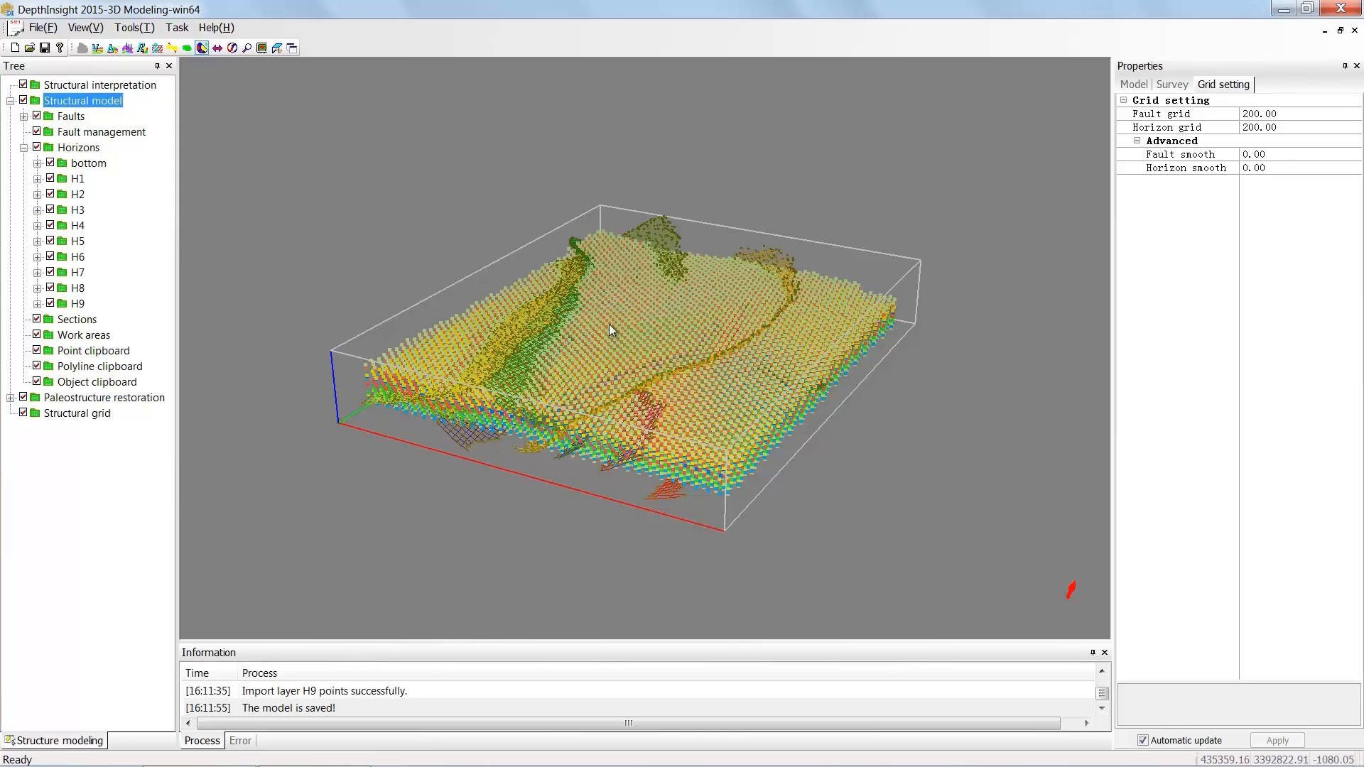
Hide the faults and sort the horizons so that they run from H1 to H9 with bottom last
{"action": "left_click_drag", "start_coordinate": [608, 324], "coordinate": [641, 318]}
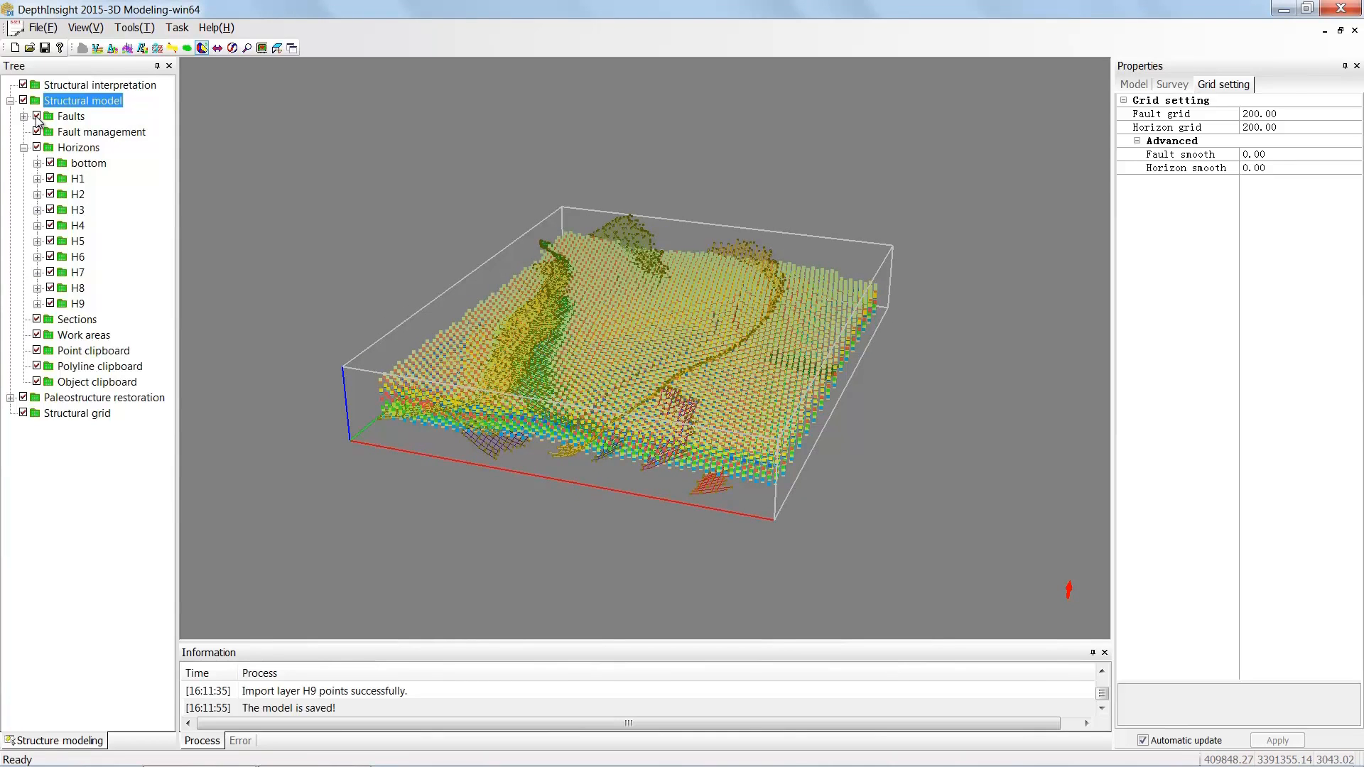
{"action": "left_click", "coordinate": [37, 116]}
{"action": "left_click", "coordinate": [95, 147]}
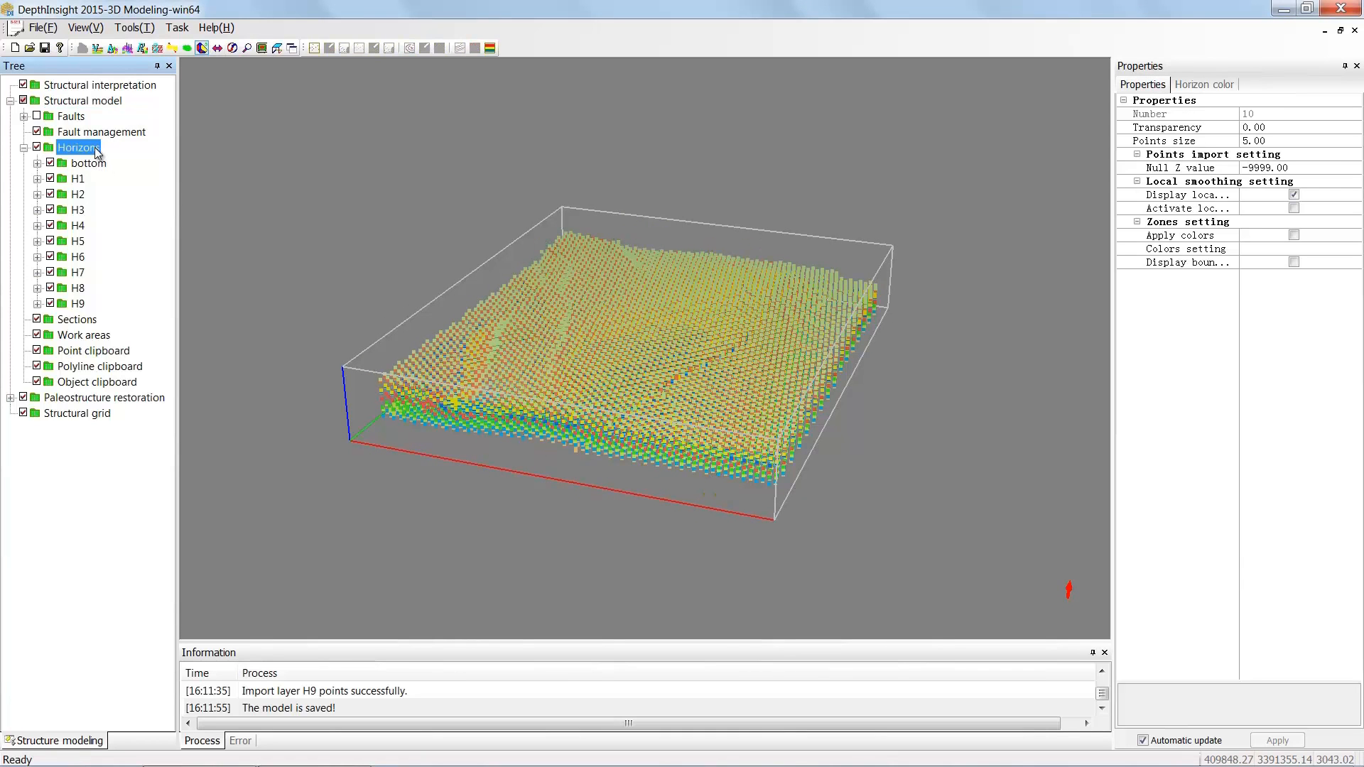
{"action": "right_click", "coordinate": [95, 147]}
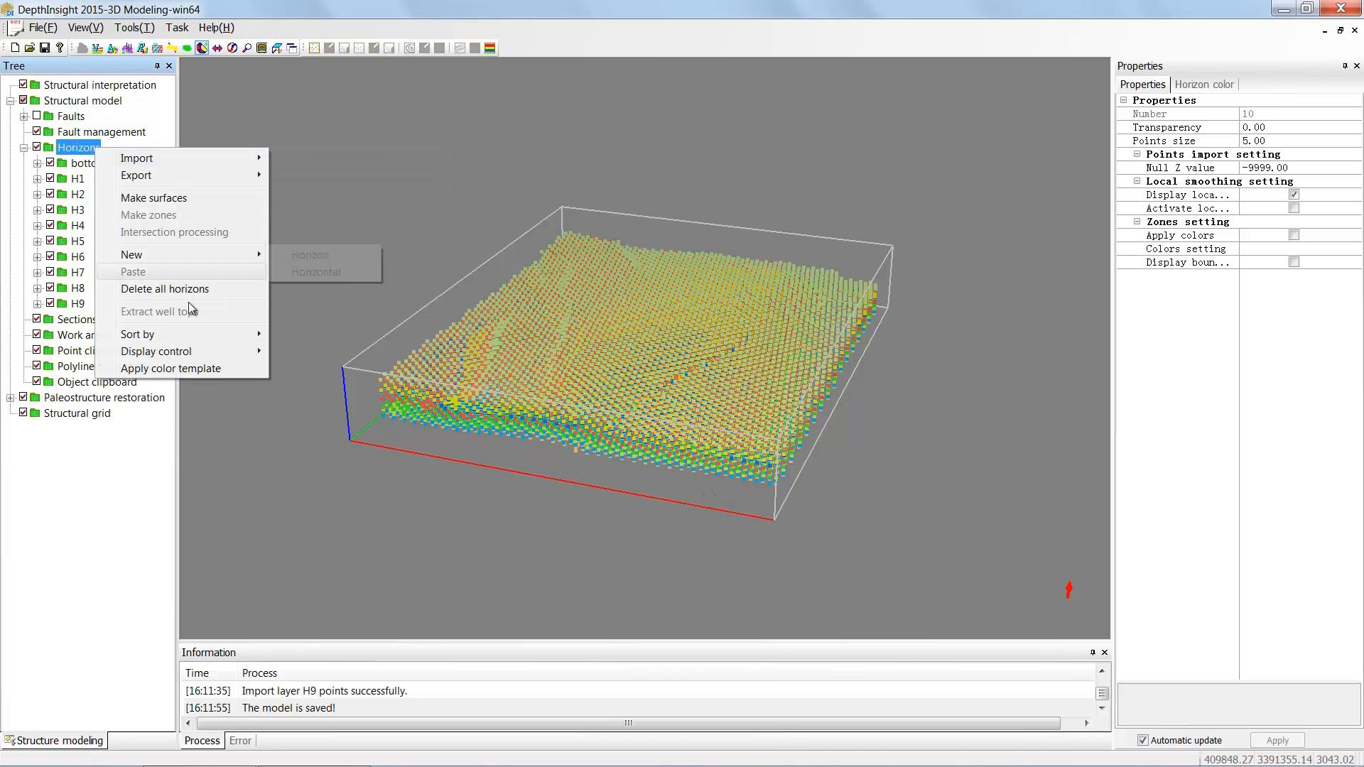
{"action": "mouse_move", "coordinate": [222, 338]}
{"action": "left_click", "coordinate": [338, 334]}
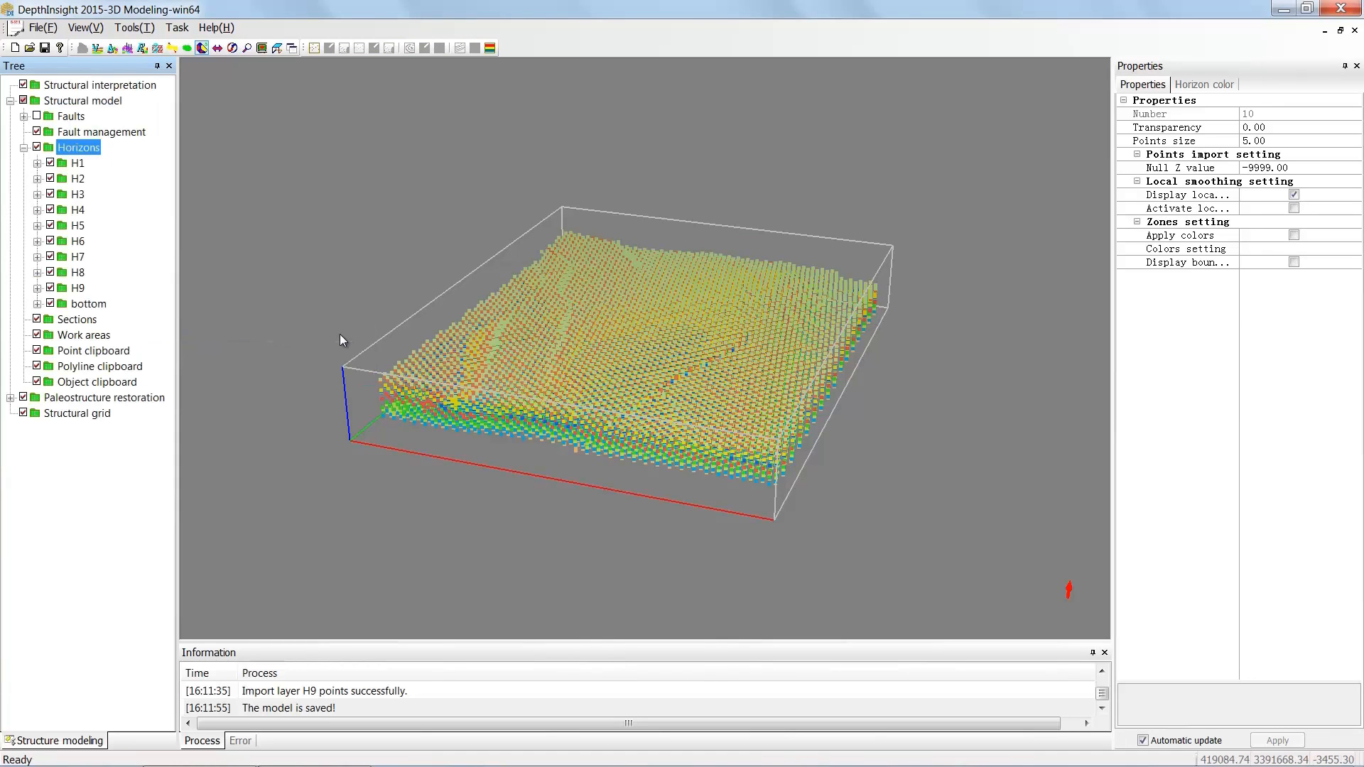
Examine the vertical order of the horizon point layers from the side, close to the corner of the bounding box
{"action": "left_click_drag", "start_coordinate": [485, 381], "coordinate": [404, 356]}
{"action": "scroll", "coordinate": [403, 358], "scroll_direction": "up", "scroll_amount": 3}
{"action": "middle_click_drag", "start_coordinate": [397, 384], "coordinate": [764, 338]}
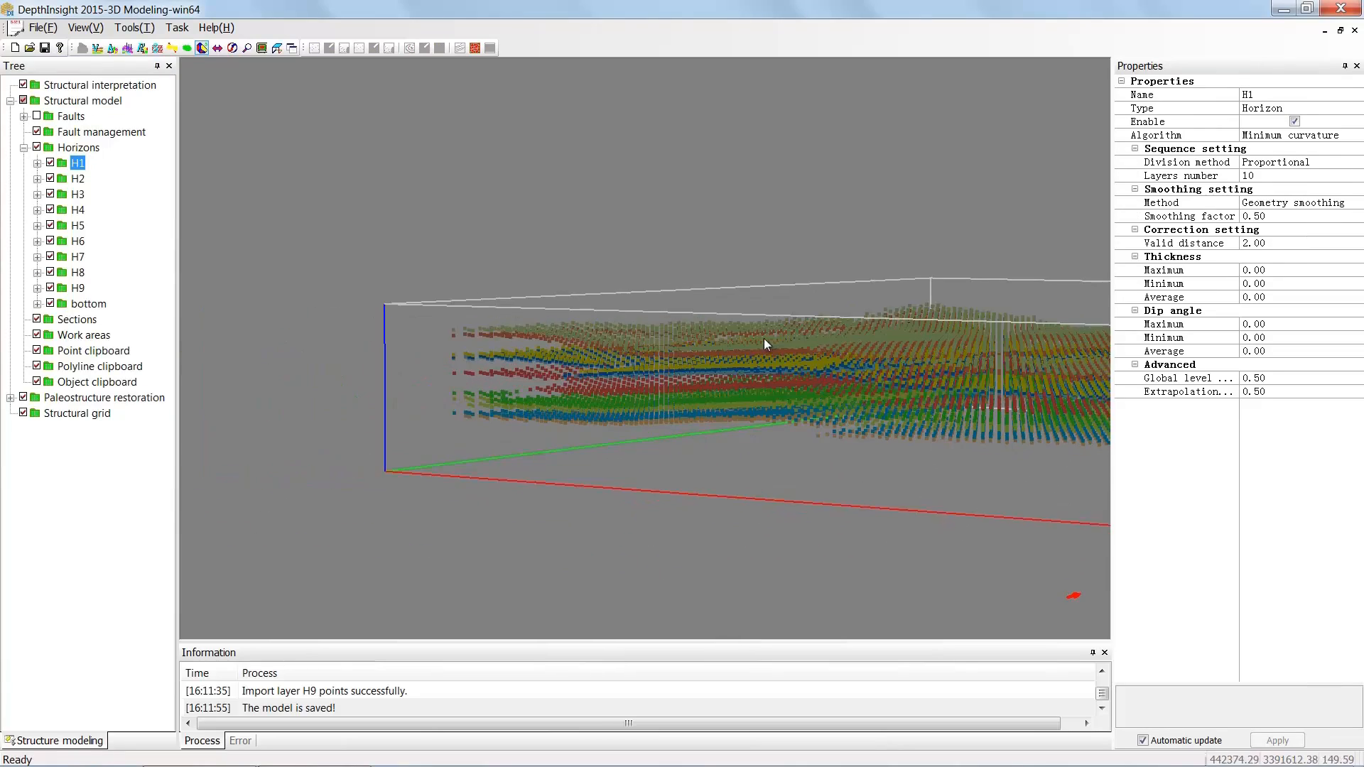
{"action": "scroll", "coordinate": [520, 365], "scroll_direction": "up", "scroll_amount": 3}
{"action": "middle_click_drag", "start_coordinate": [474, 354], "coordinate": [605, 306]}
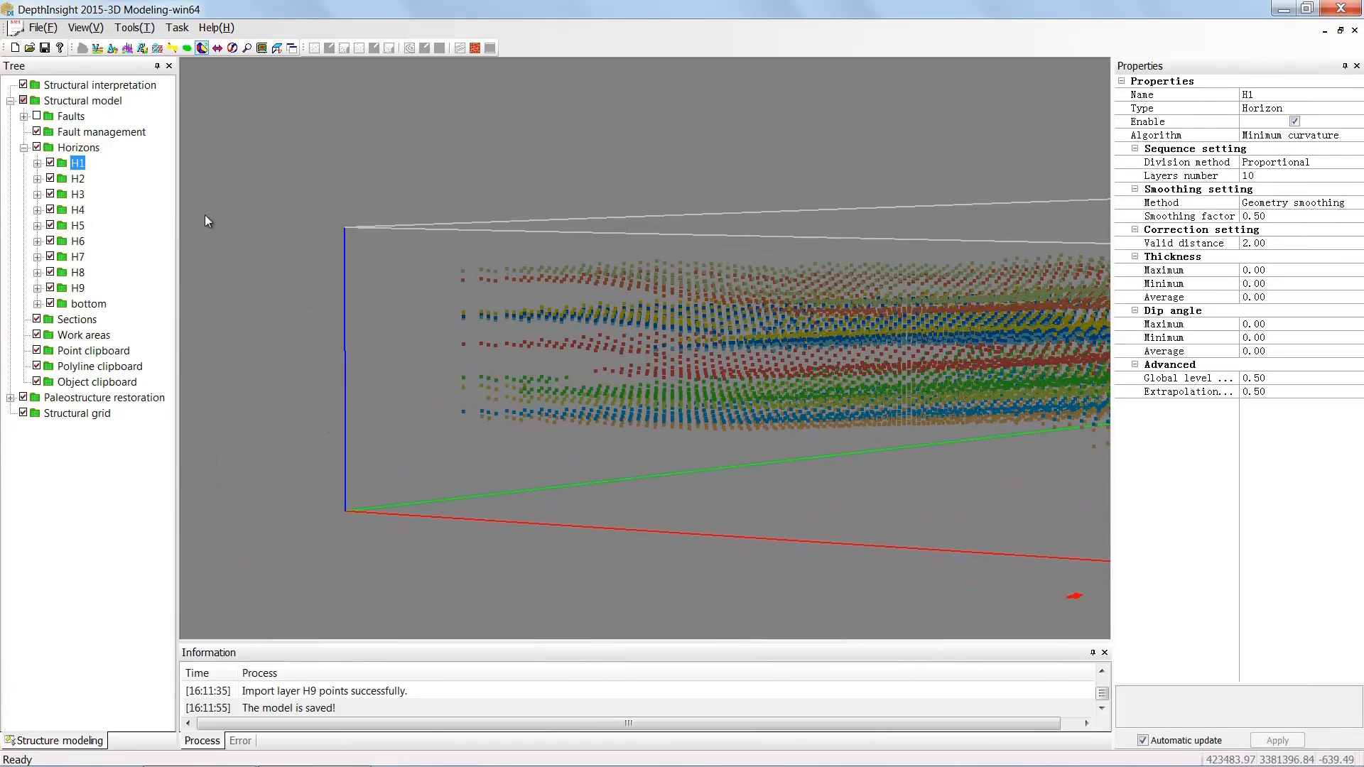
{"action": "left_click_drag", "start_coordinate": [513, 299], "coordinate": [513, 320]}
{"action": "scroll", "coordinate": [515, 321], "scroll_direction": "down", "scroll_amount": 5}
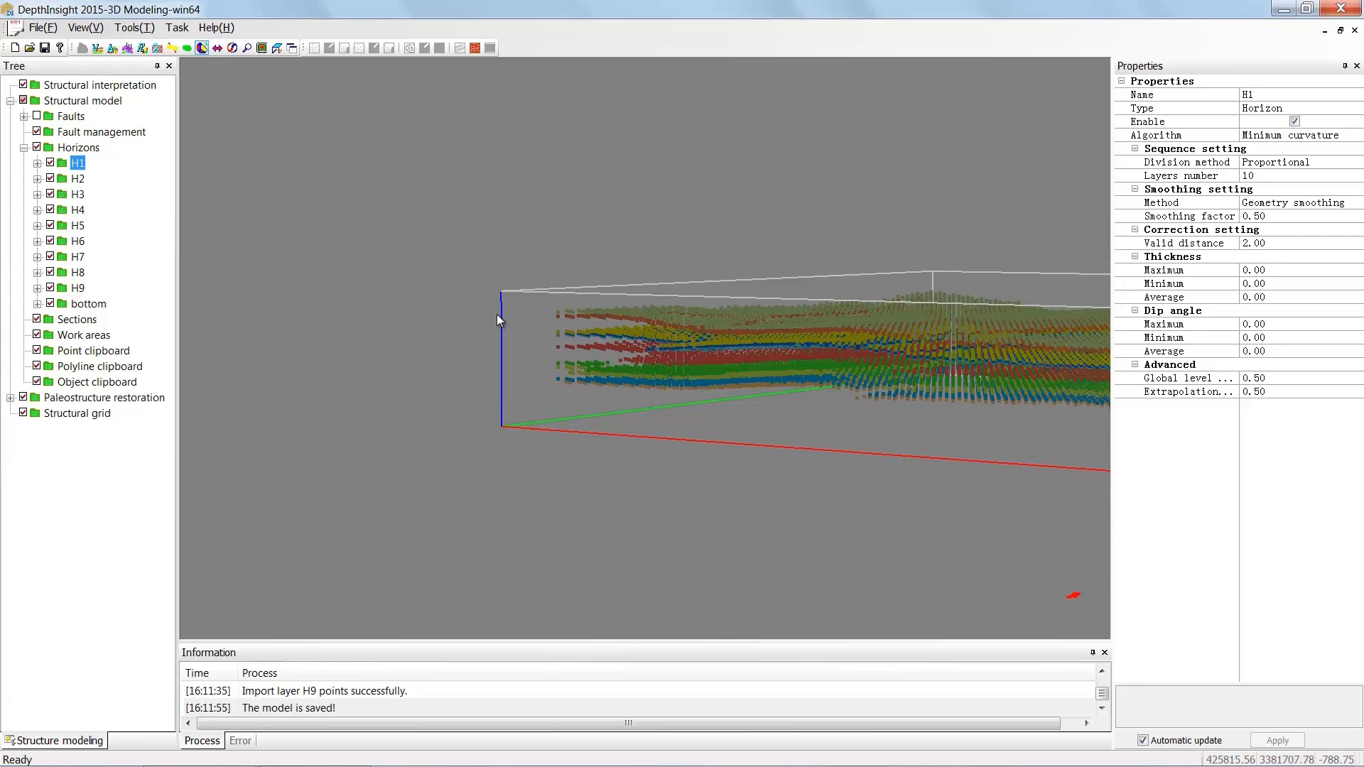
Show the horizon points from straight above with perspective turned off
{"action": "left_click", "coordinate": [277, 47]}
{"action": "middle_click_drag", "start_coordinate": [665, 345], "coordinate": [579, 345]}
{"action": "left_click_drag", "start_coordinate": [579, 345], "coordinate": [522, 353]}
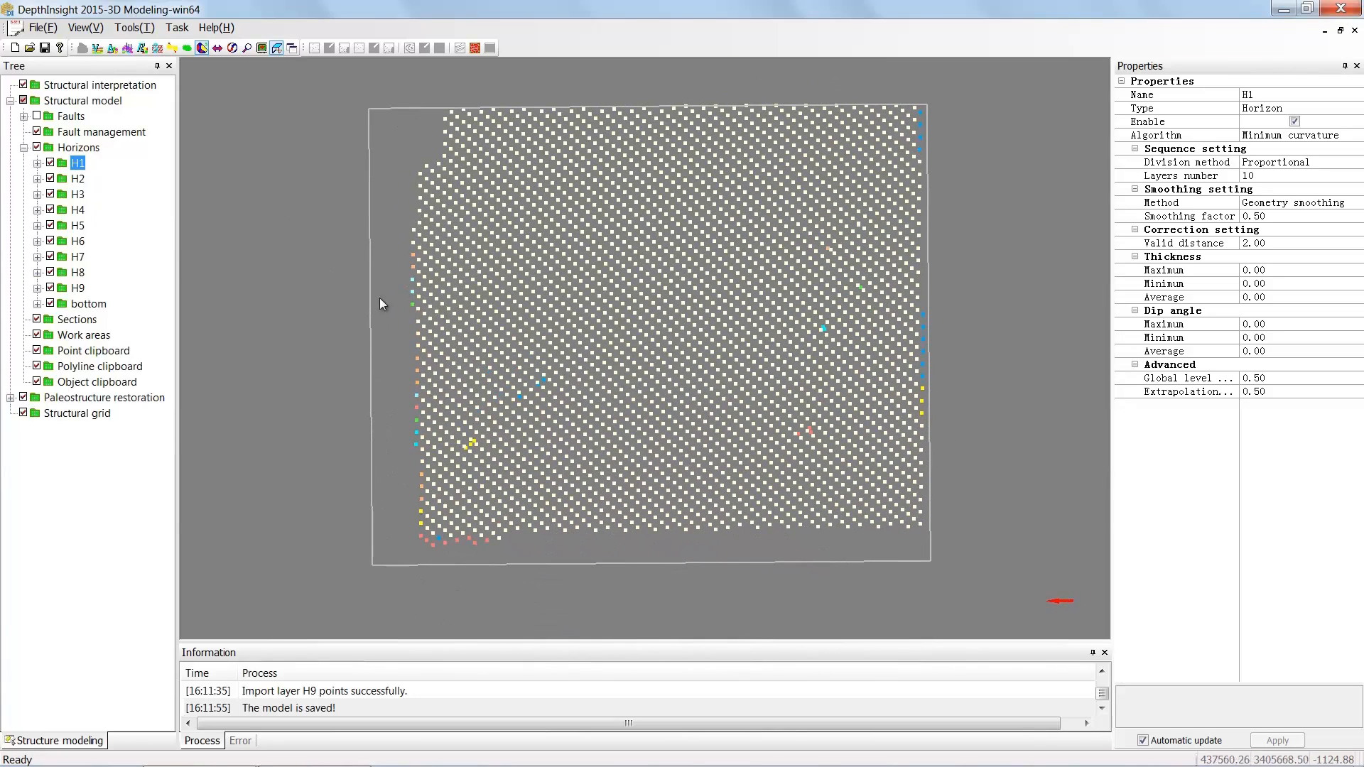
Draw a new closed model boundary for the structural model, tracing the outer edge of the horizon points including the cut-off corner
{"action": "left_click", "coordinate": [82, 101]}
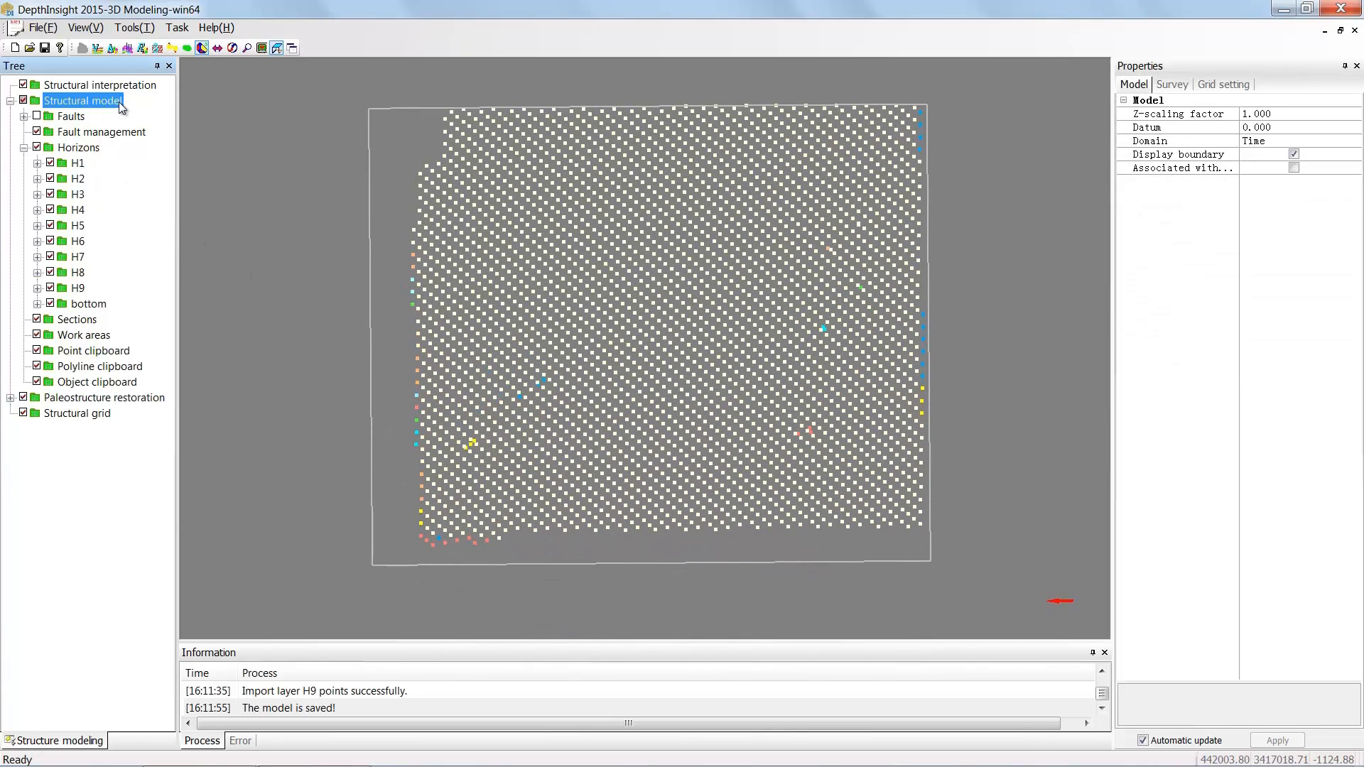
{"action": "right_click", "coordinate": [118, 101]}
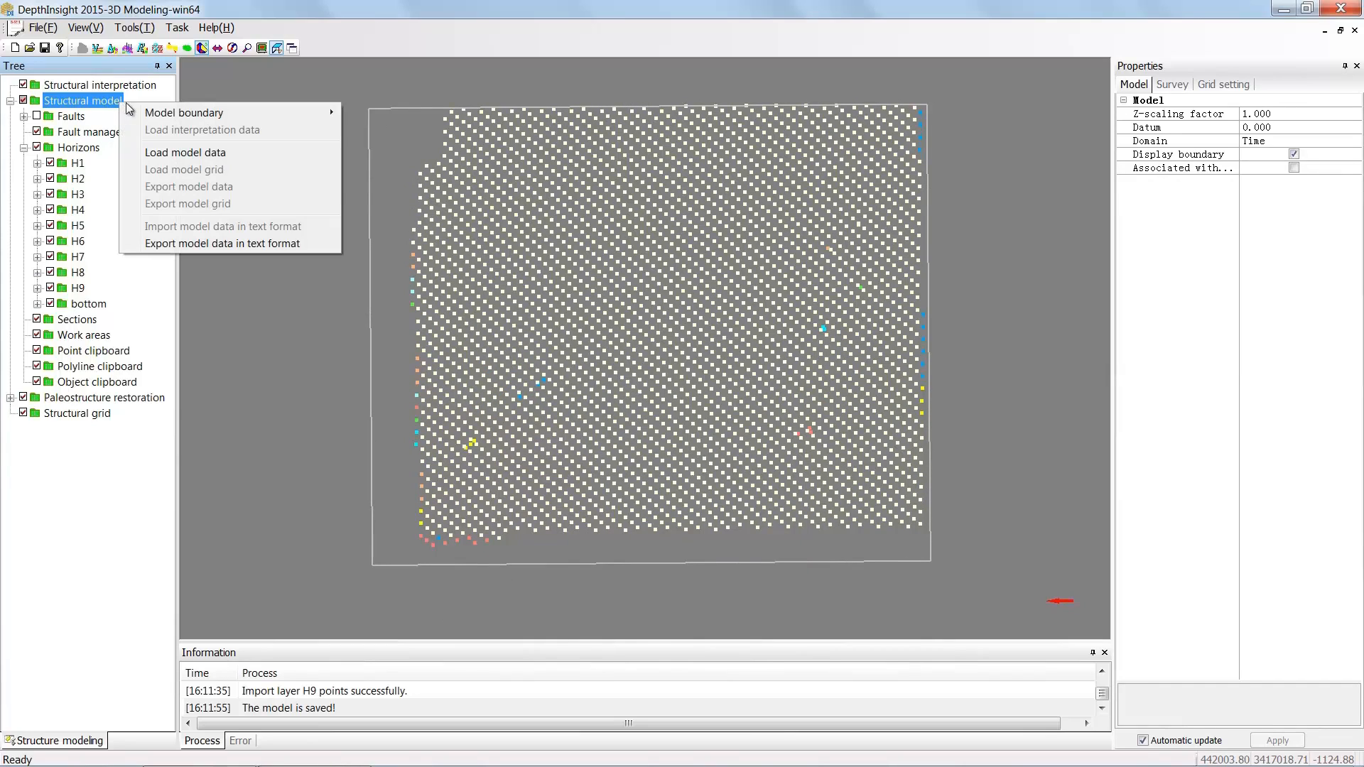
{"action": "mouse_move", "coordinate": [298, 112]}
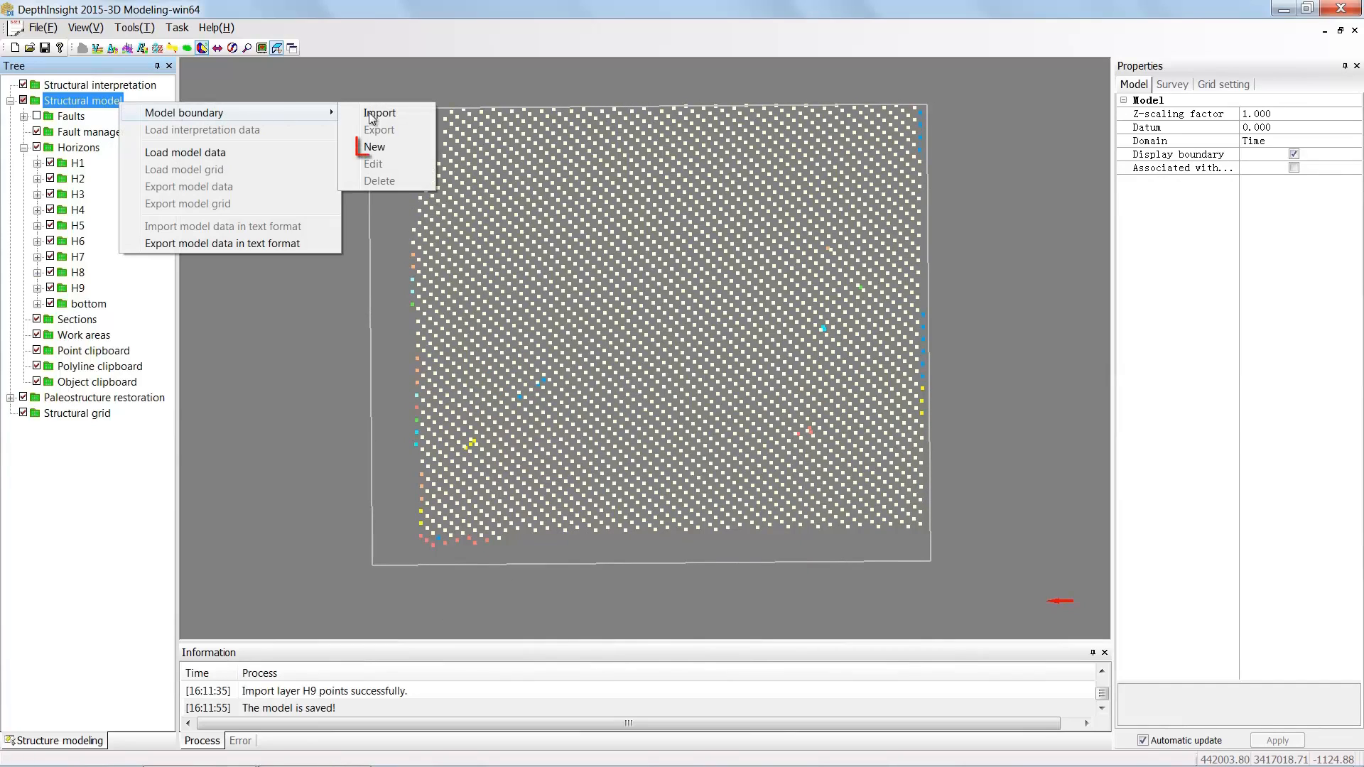
{"action": "left_click", "coordinate": [405, 148]}
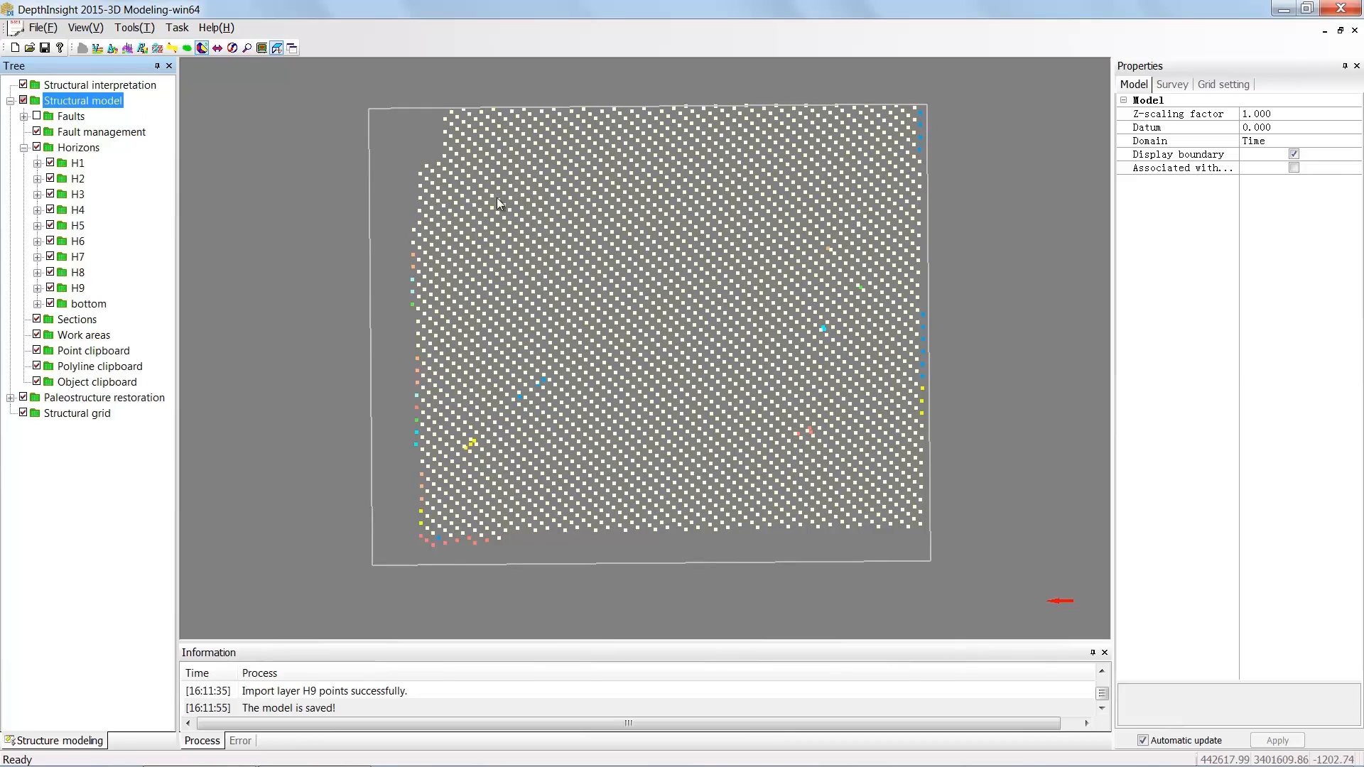
{"action": "left_click", "coordinate": [441, 110]}
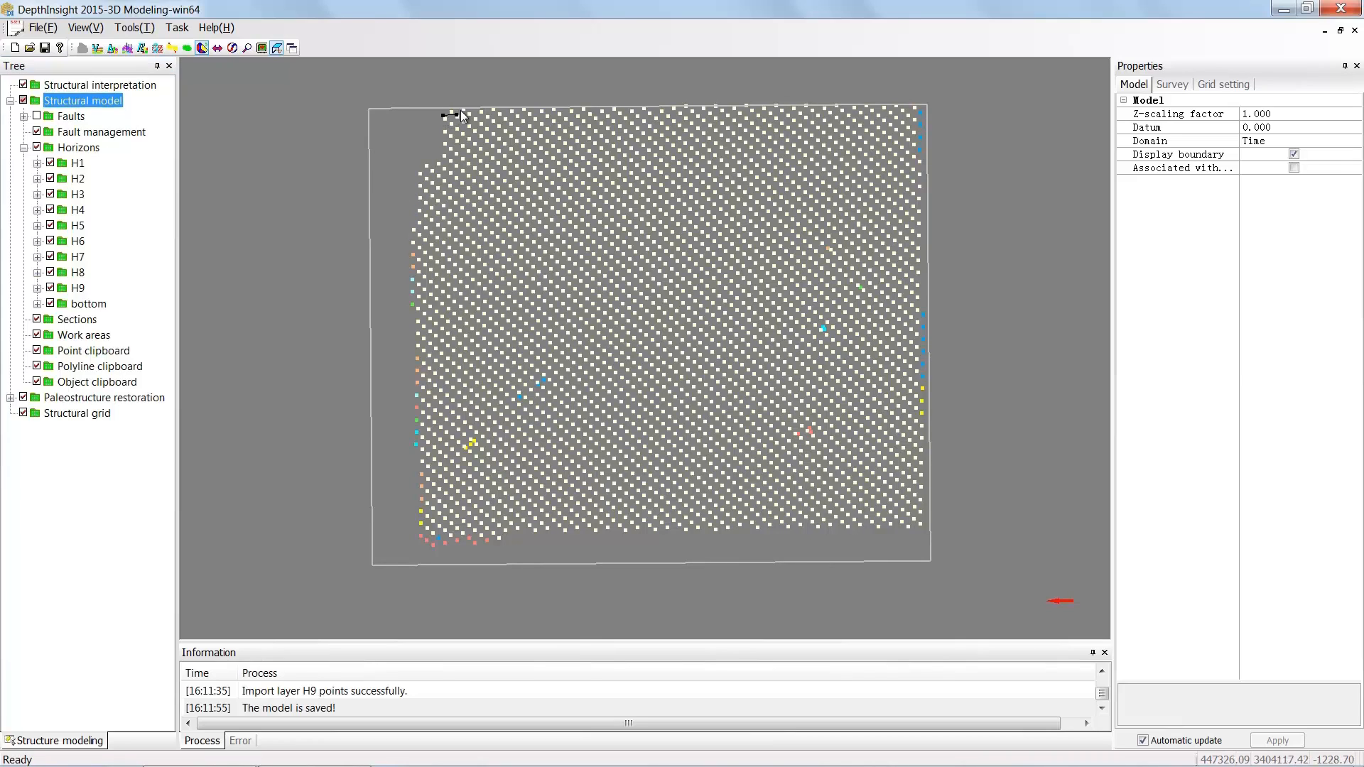
{"action": "left_click", "coordinate": [921, 110]}
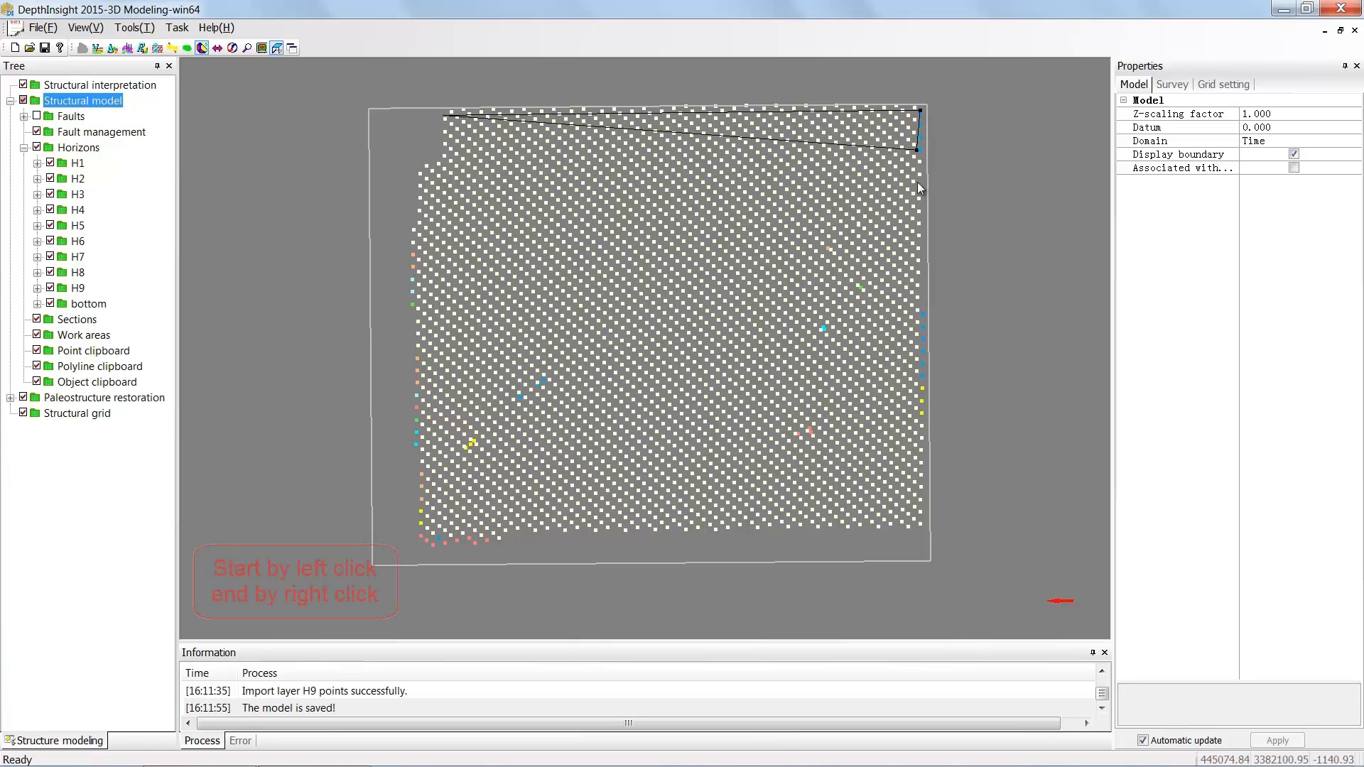
{"action": "left_click", "coordinate": [922, 527]}
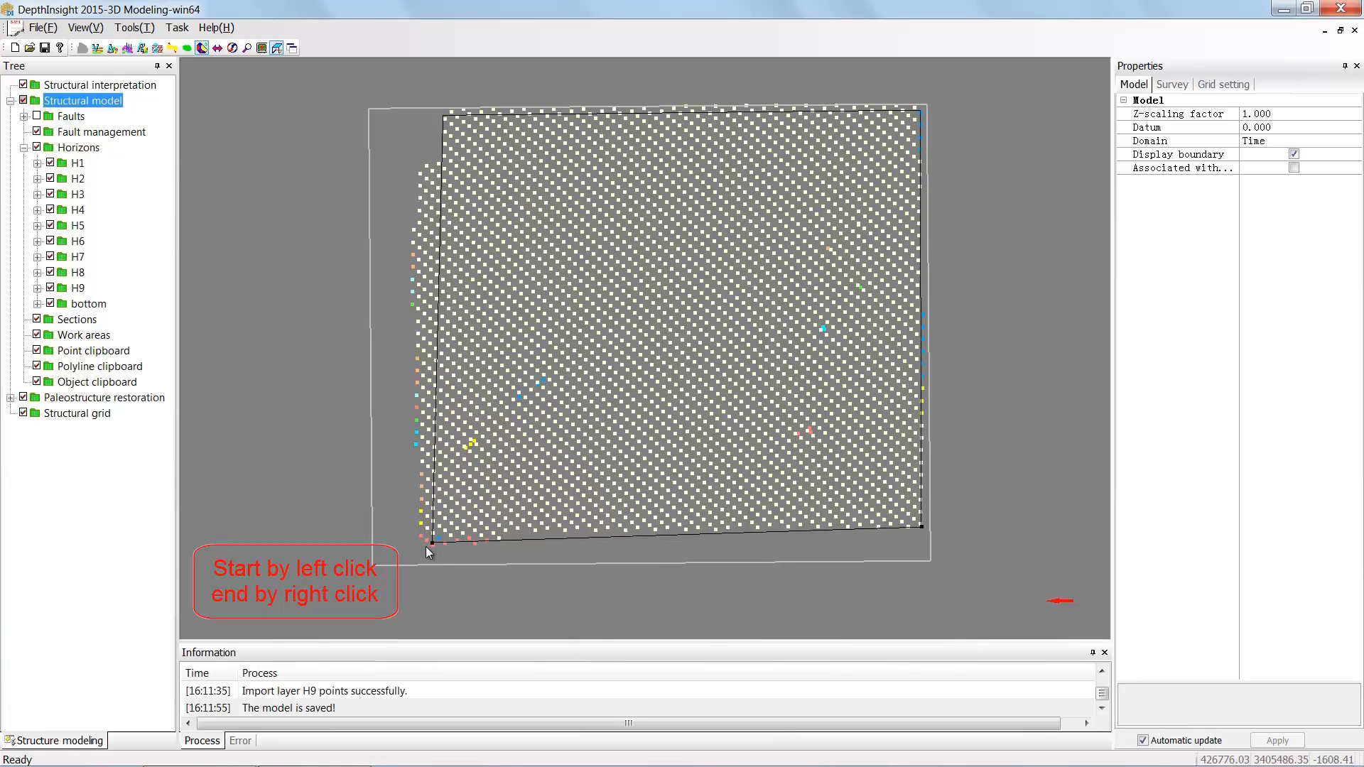
{"action": "left_click", "coordinate": [419, 546]}
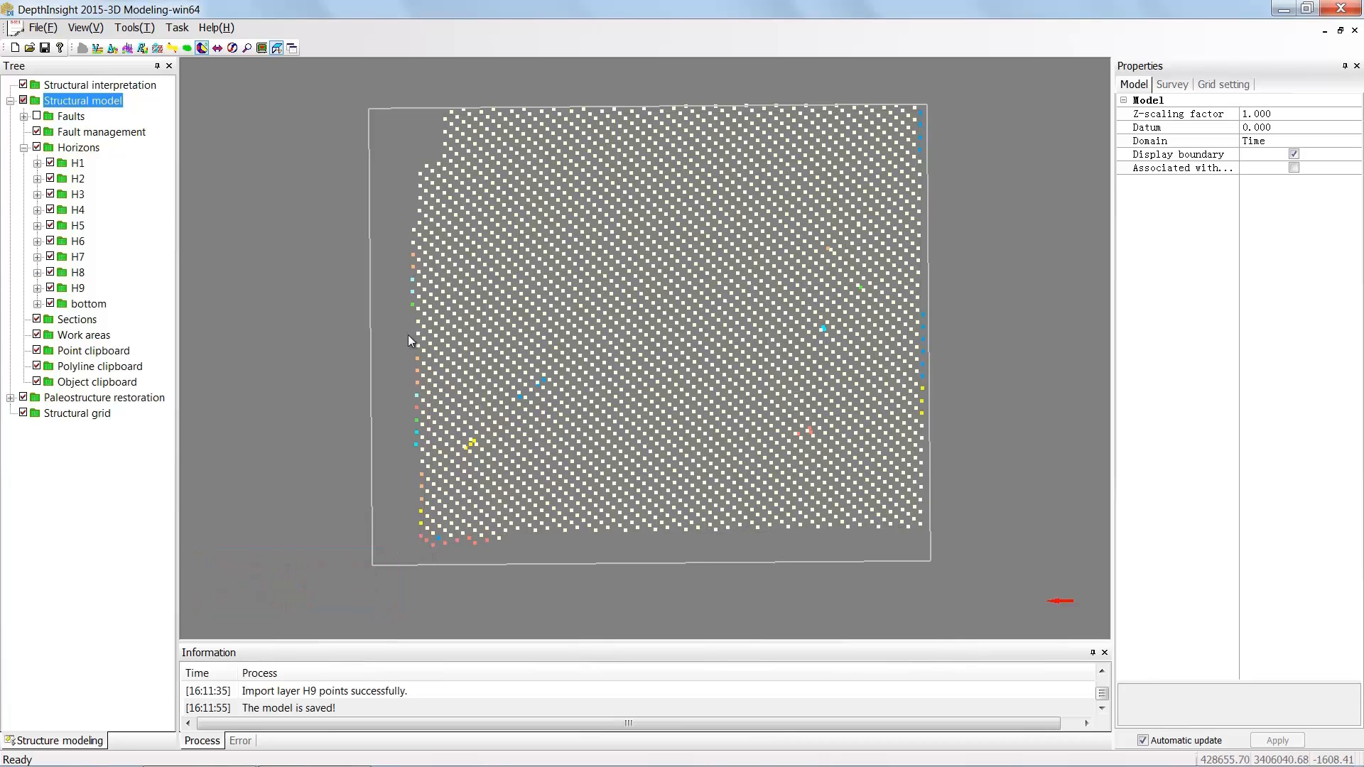
{"action": "left_click", "coordinate": [405, 176]}
{"action": "right_click", "coordinate": [402, 166]}
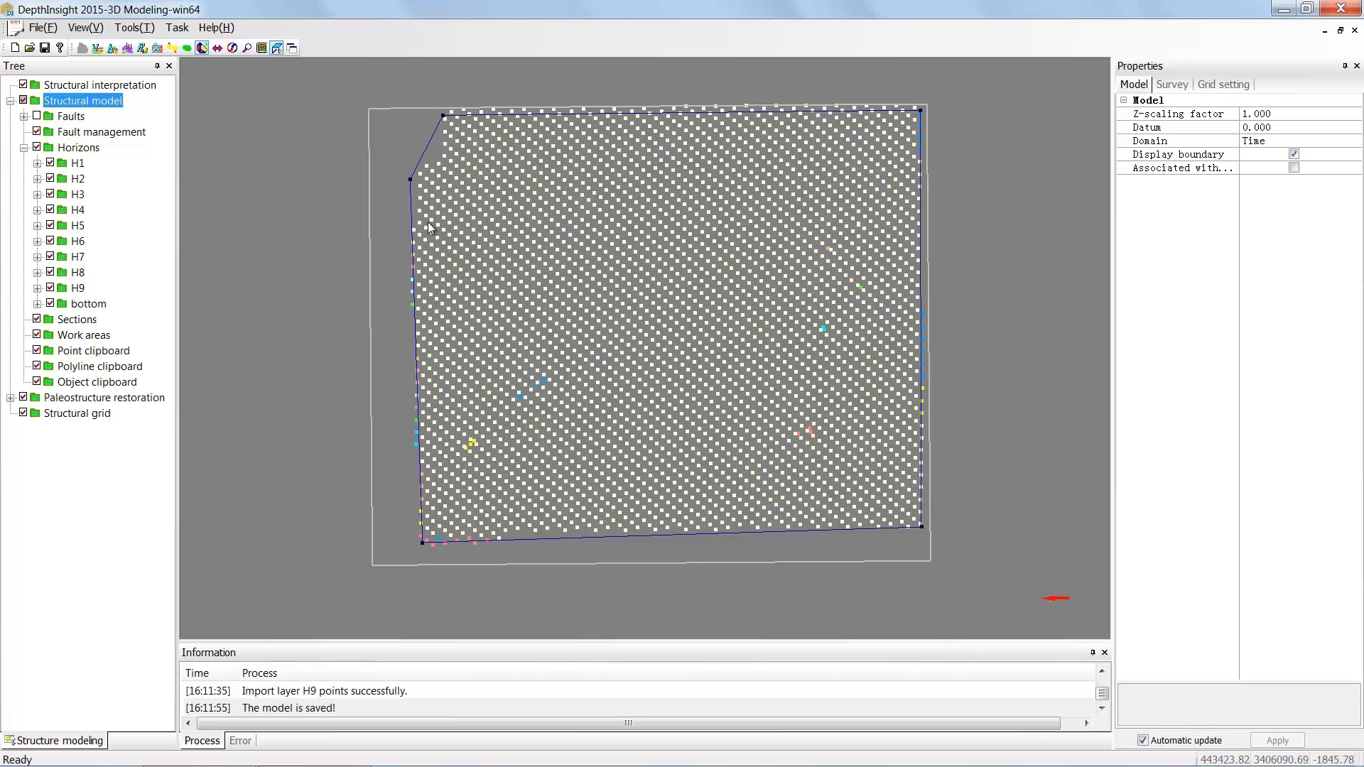
Turn off the display of the structural model's boundary in the 3D view
{"action": "middle_click_drag", "start_coordinate": [436, 310], "coordinate": [432, 324]}
{"action": "left_click", "coordinate": [203, 49]}
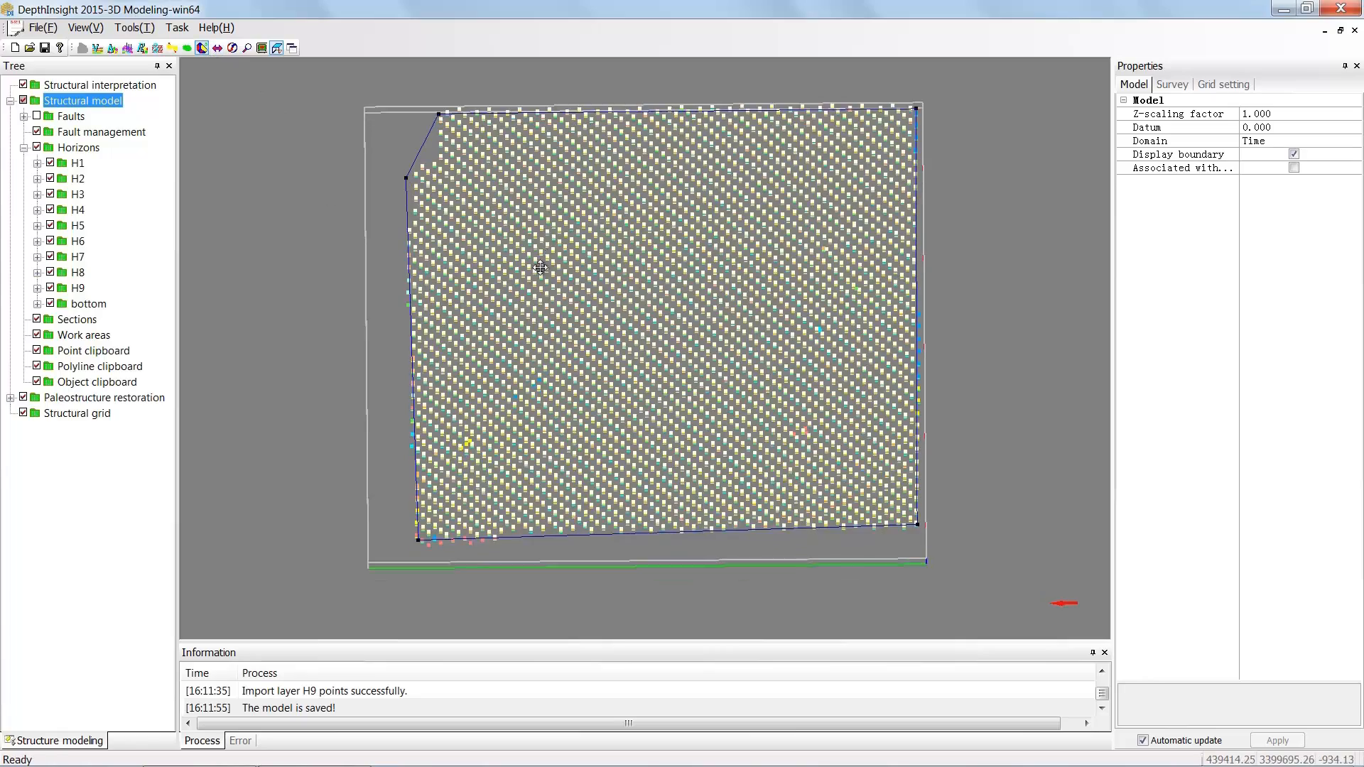
{"action": "middle_click_drag", "start_coordinate": [542, 267], "coordinate": [667, 277]}
{"action": "left_click", "coordinate": [94, 133]}
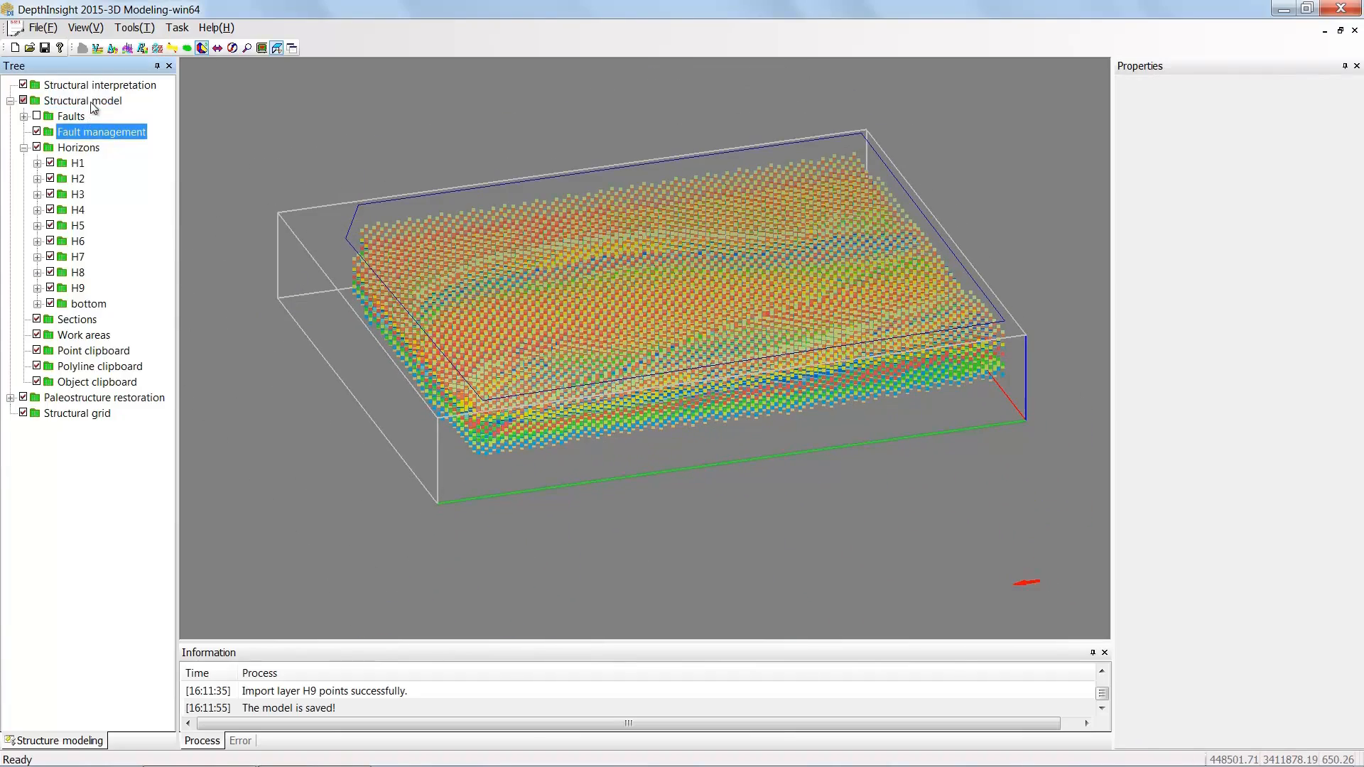
{"action": "left_click", "coordinate": [92, 101]}
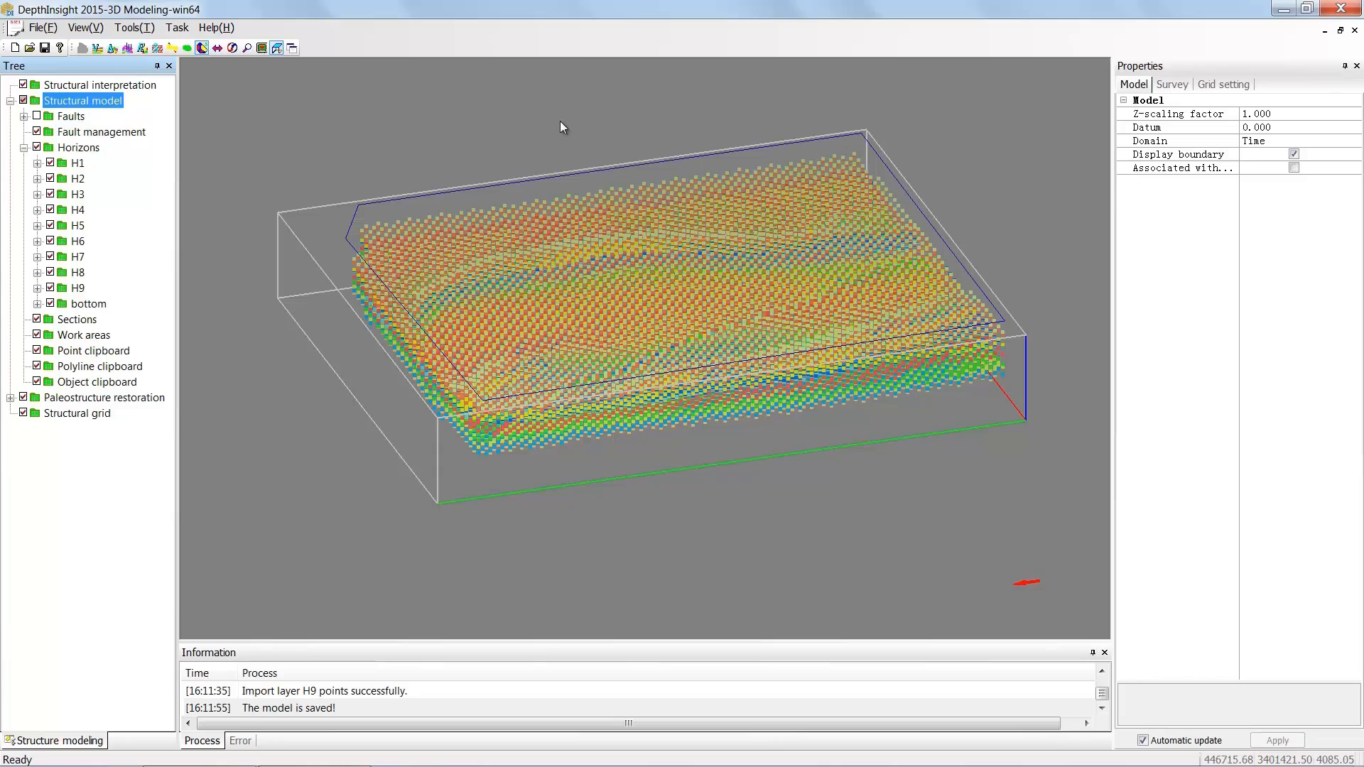
{"action": "left_click", "coordinate": [1294, 155]}
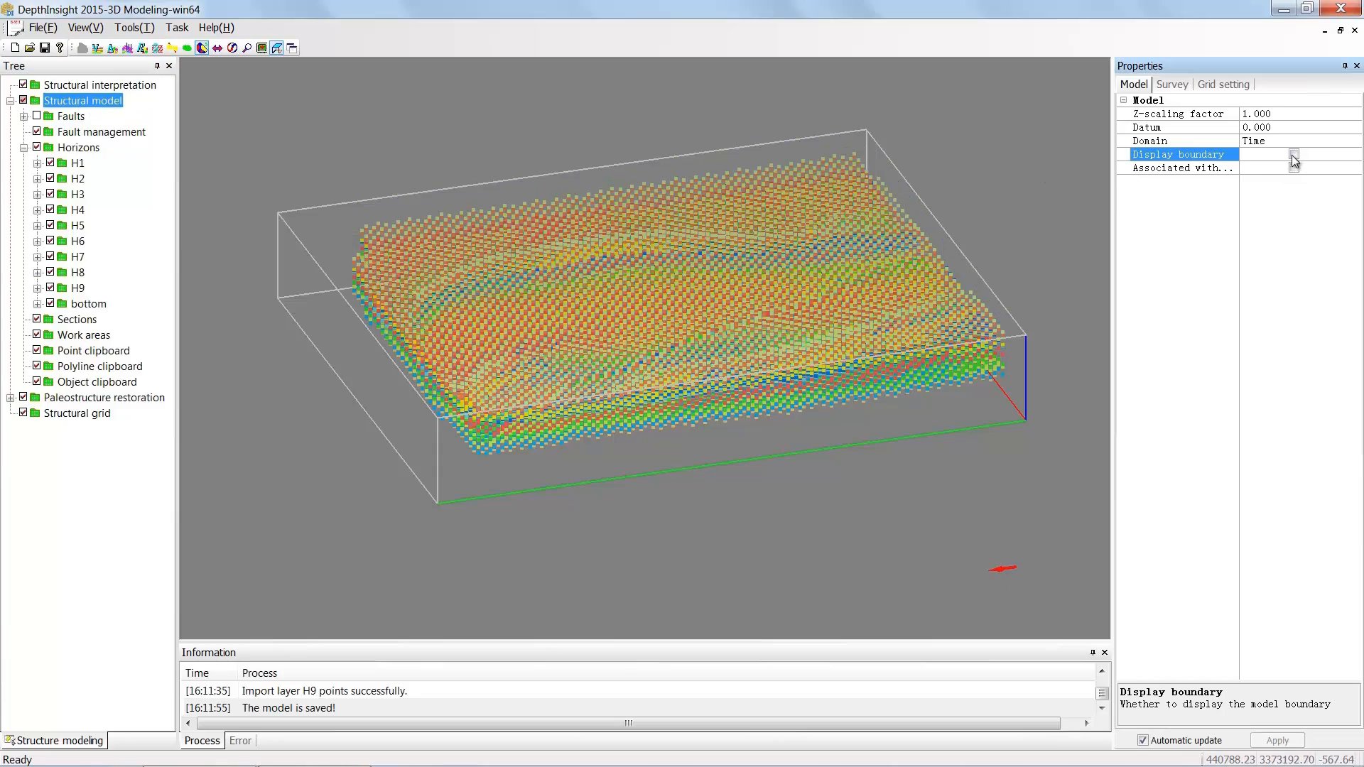
Hide all horizons and show the faults in the 3D view
{"action": "middle_click_drag", "start_coordinate": [724, 284], "coordinate": [631, 323]}
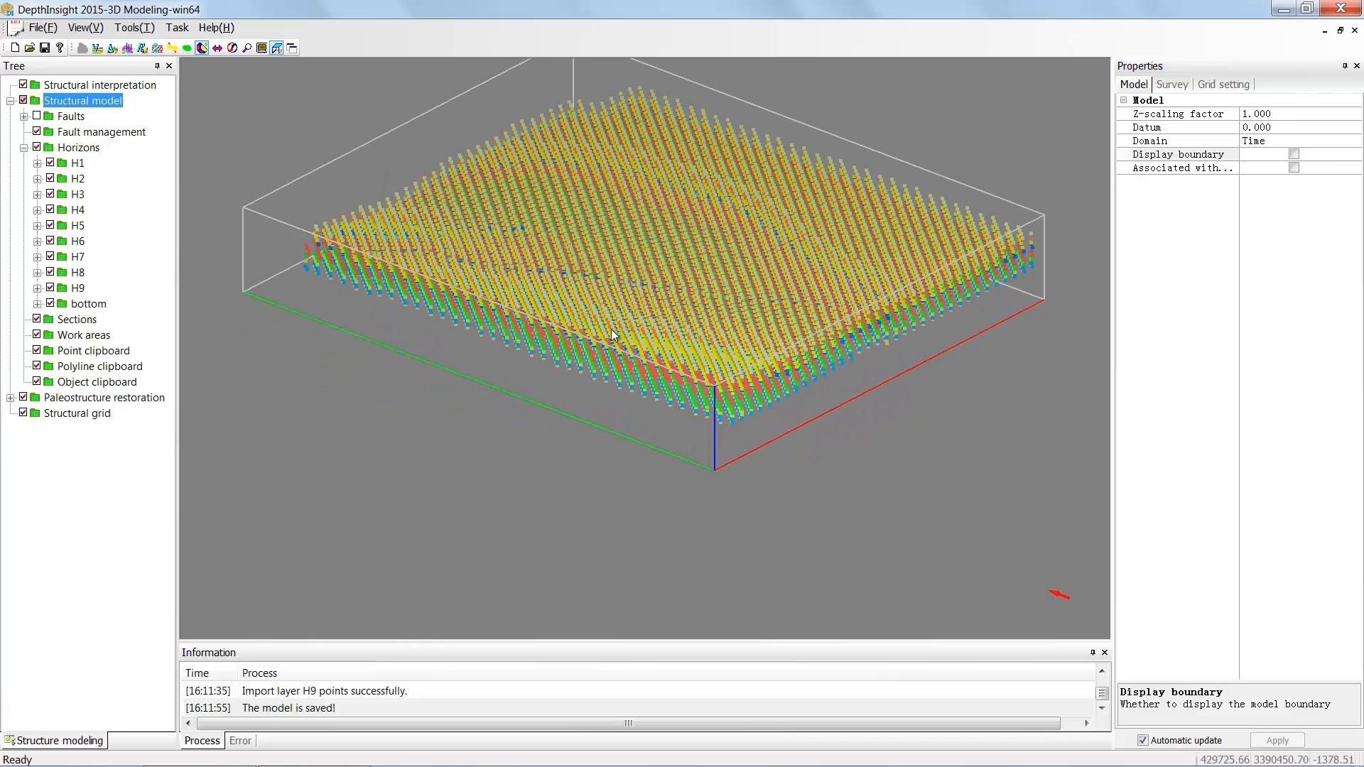
{"action": "left_click", "coordinate": [37, 148]}
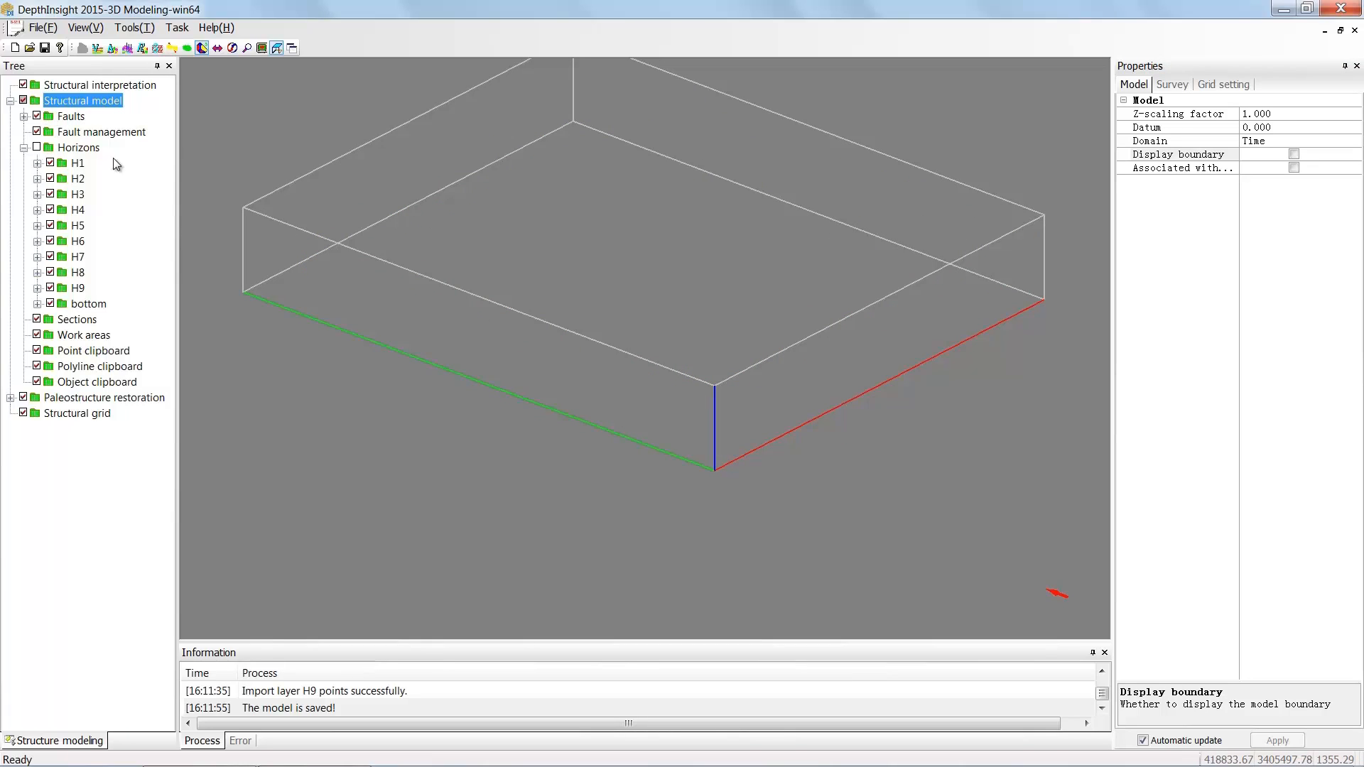
{"action": "middle_click_drag", "start_coordinate": [599, 310], "coordinate": [667, 293]}
{"action": "scroll", "coordinate": [668, 290], "scroll_direction": "down", "scroll_amount": 1}
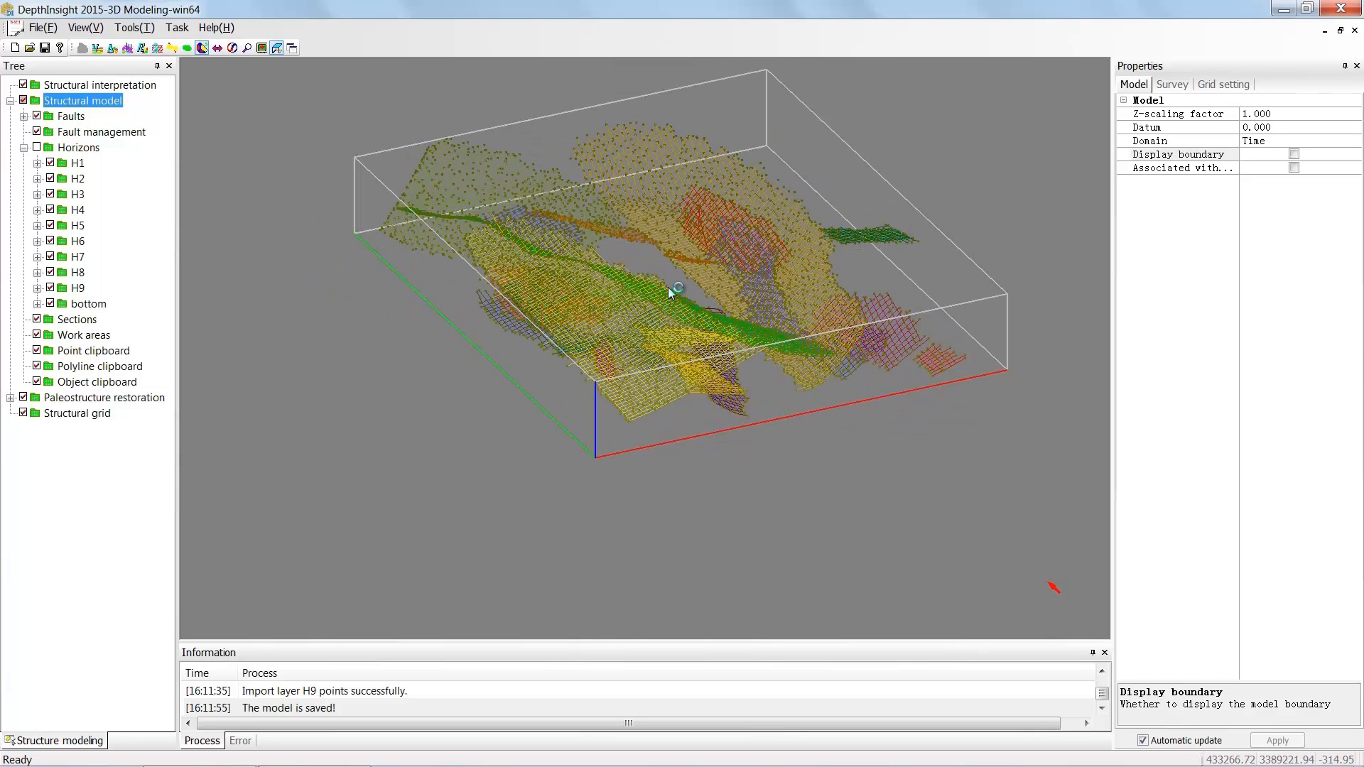
{"action": "left_click_drag", "start_coordinate": [652, 296], "coordinate": [651, 301]}
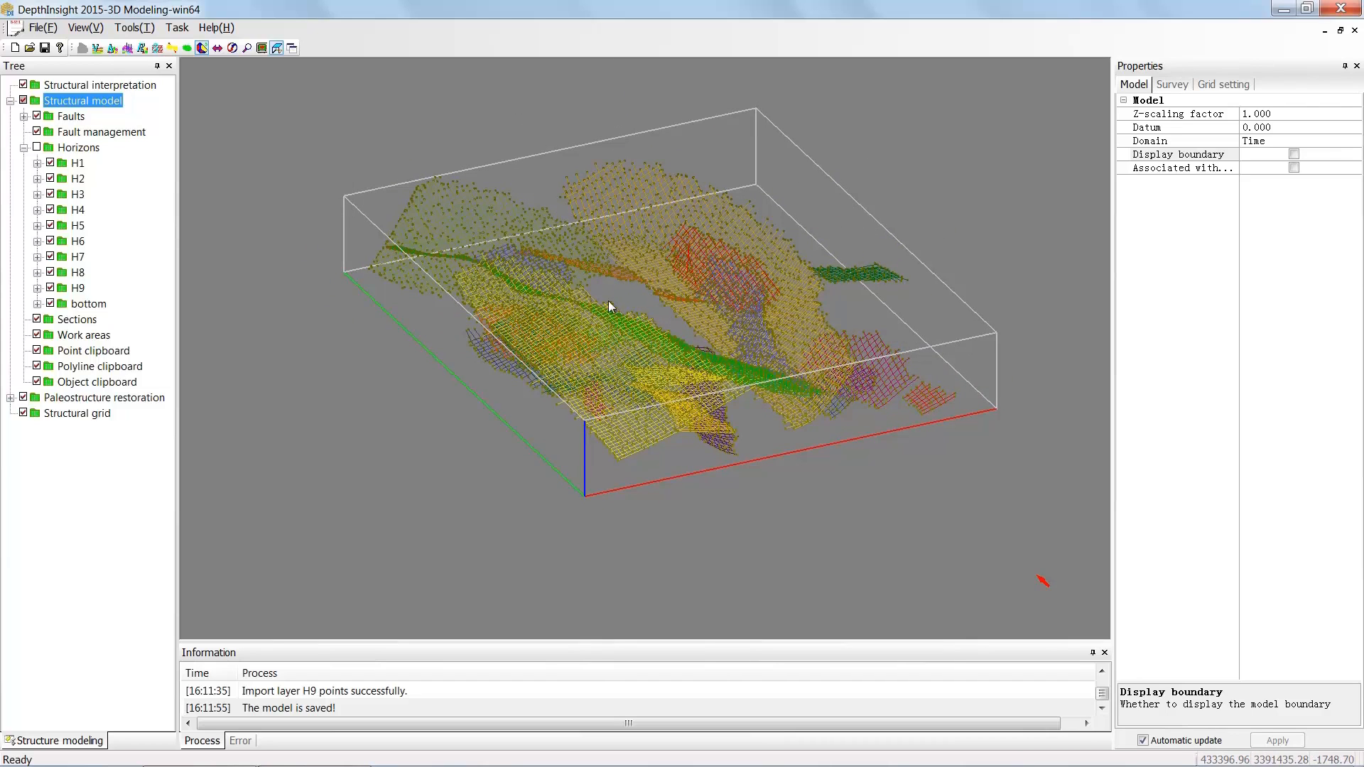
Set the boundary calculation method for all faults to Convex hull border
{"action": "left_click", "coordinate": [79, 117]}
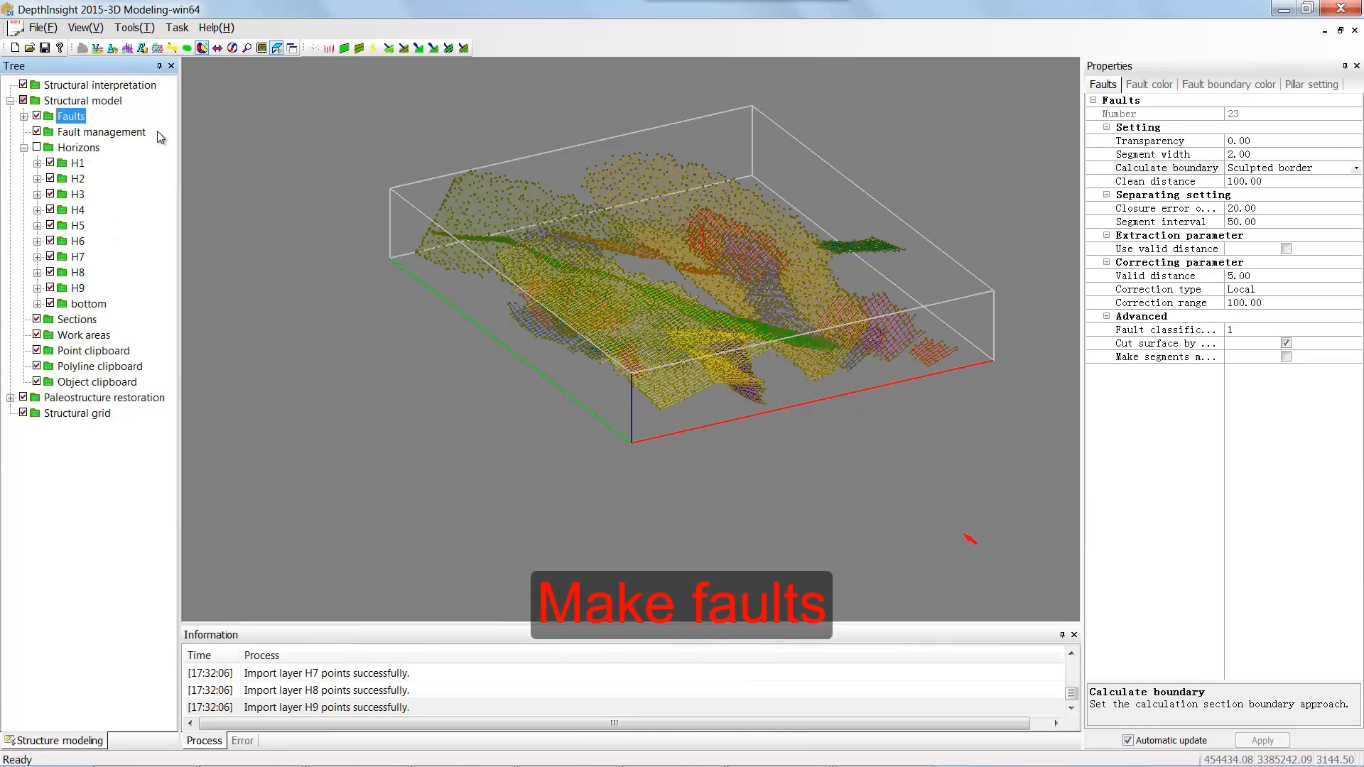
{"action": "left_click", "coordinate": [1356, 169]}
{"action": "left_click", "coordinate": [1356, 169]}
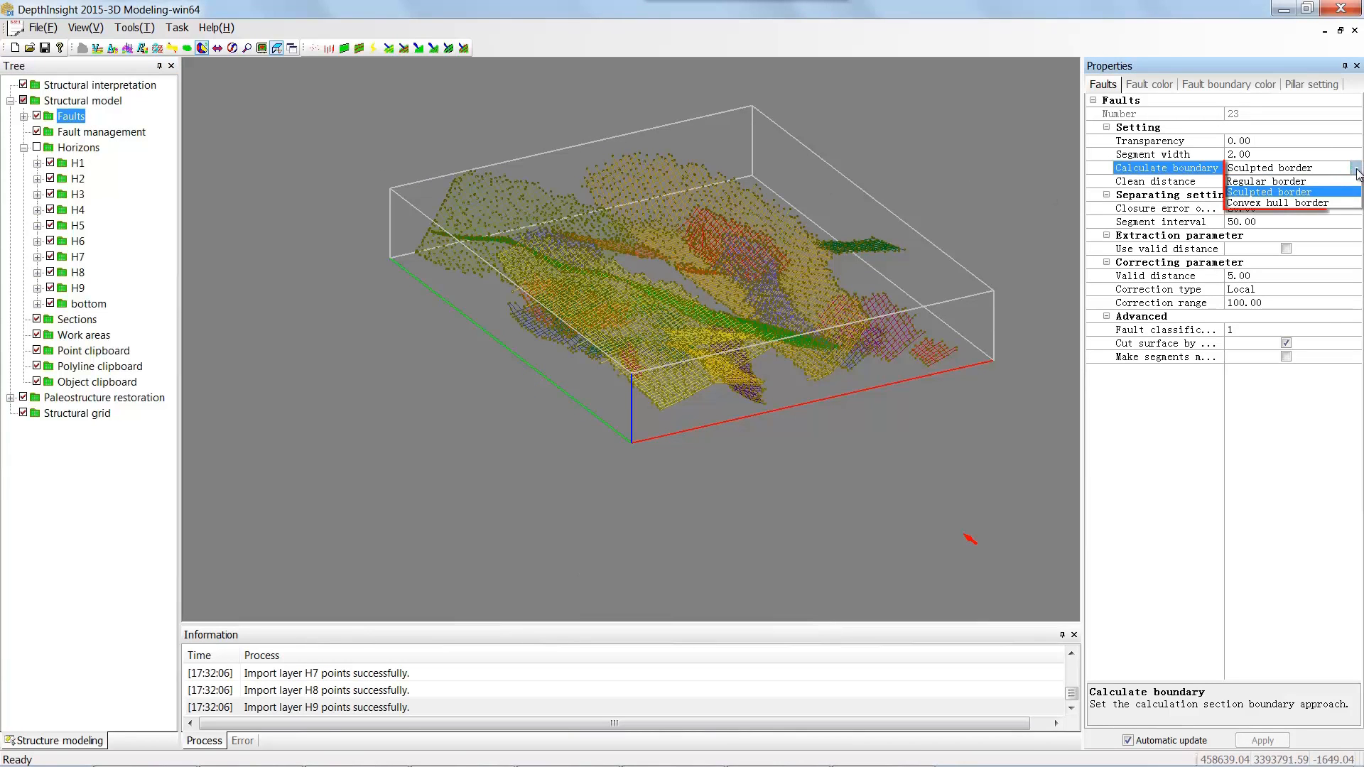
{"action": "left_click", "coordinate": [1304, 203]}
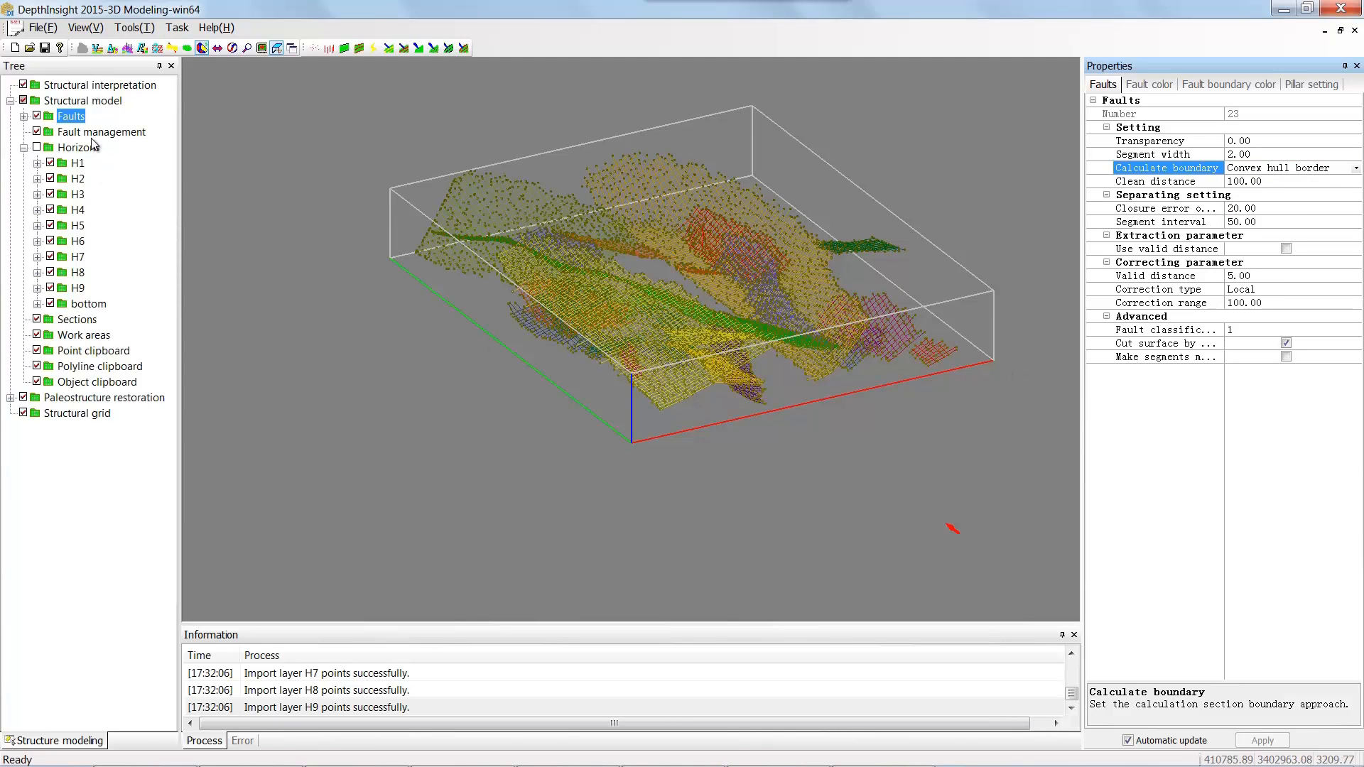
Make surfaces for all faults from their imported segments and inspect them in the 3D view
{"action": "right_click", "coordinate": [83, 118]}
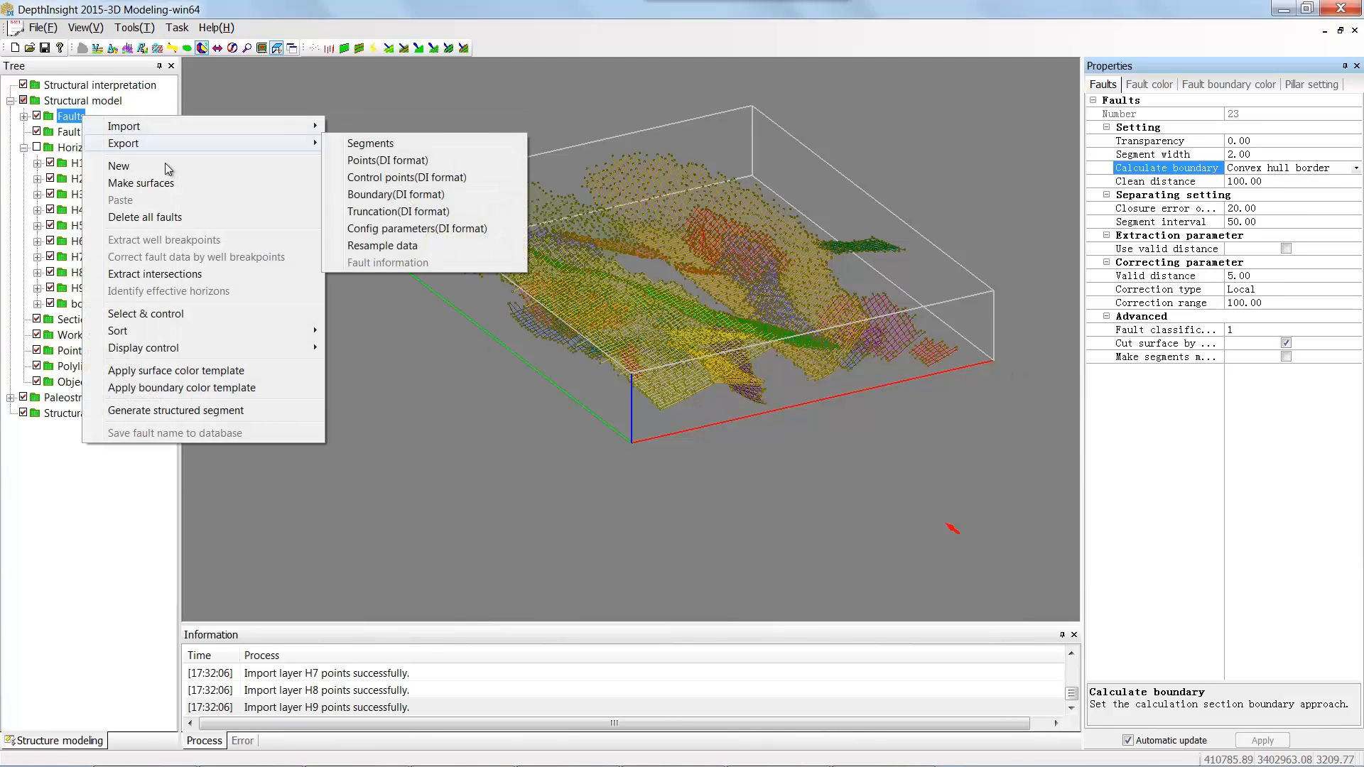
{"action": "left_click", "coordinate": [270, 187]}
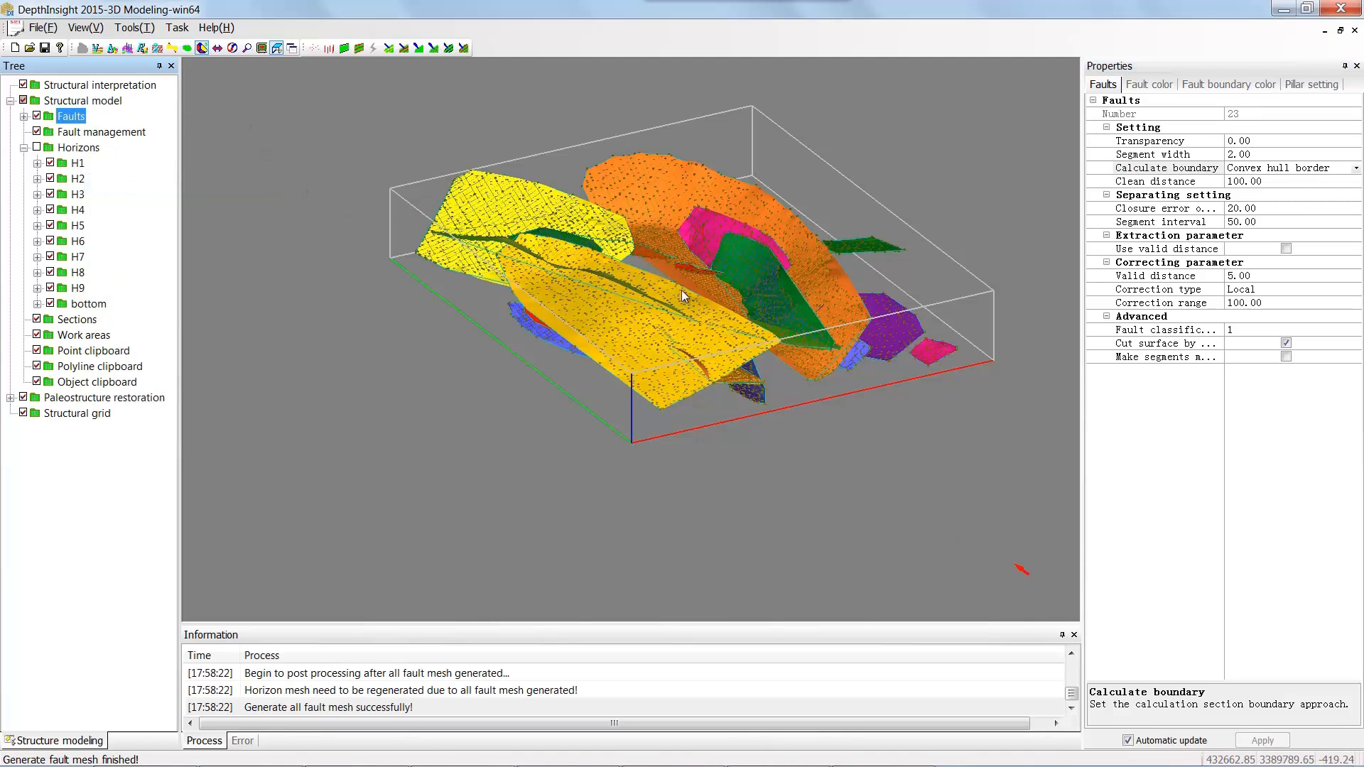
{"action": "left_click_drag", "start_coordinate": [680, 290], "coordinate": [744, 319]}
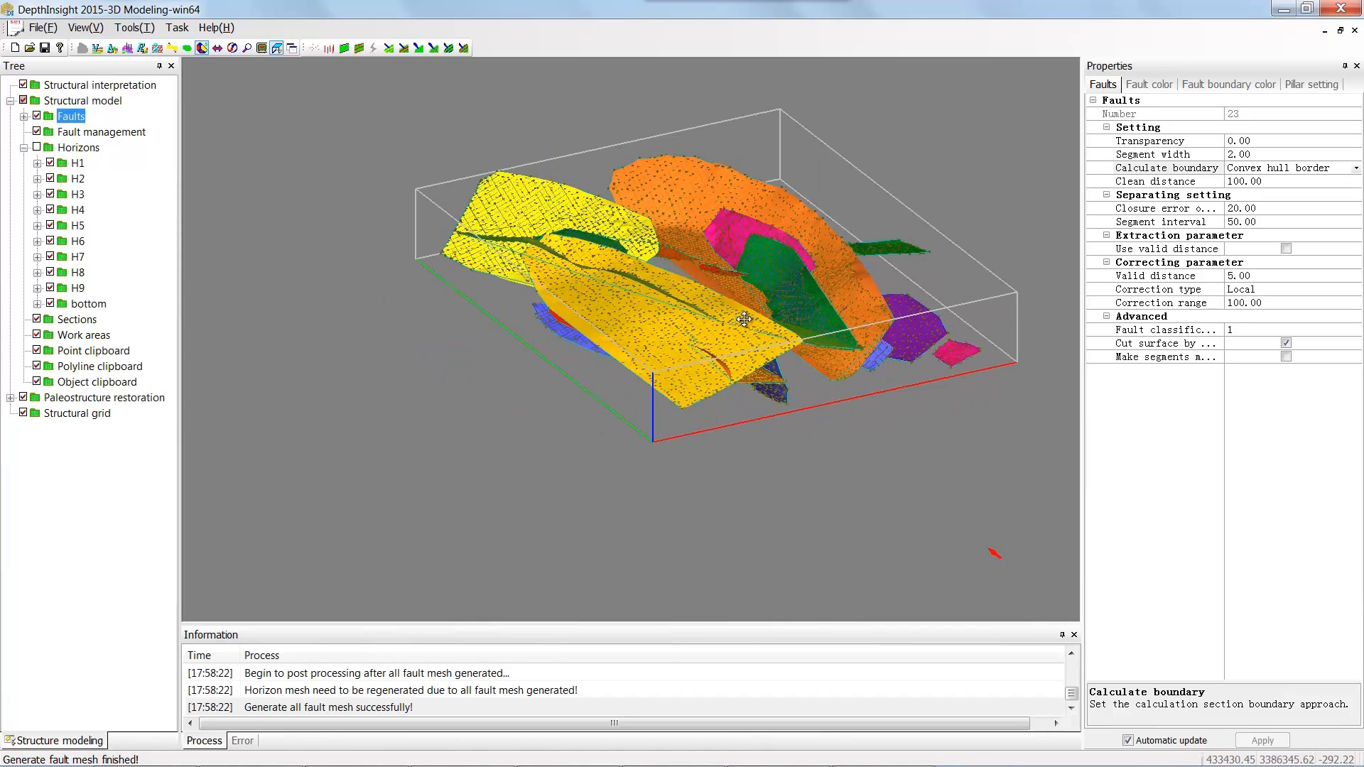
{"action": "scroll", "coordinate": [744, 319], "scroll_direction": "up", "scroll_amount": 5}
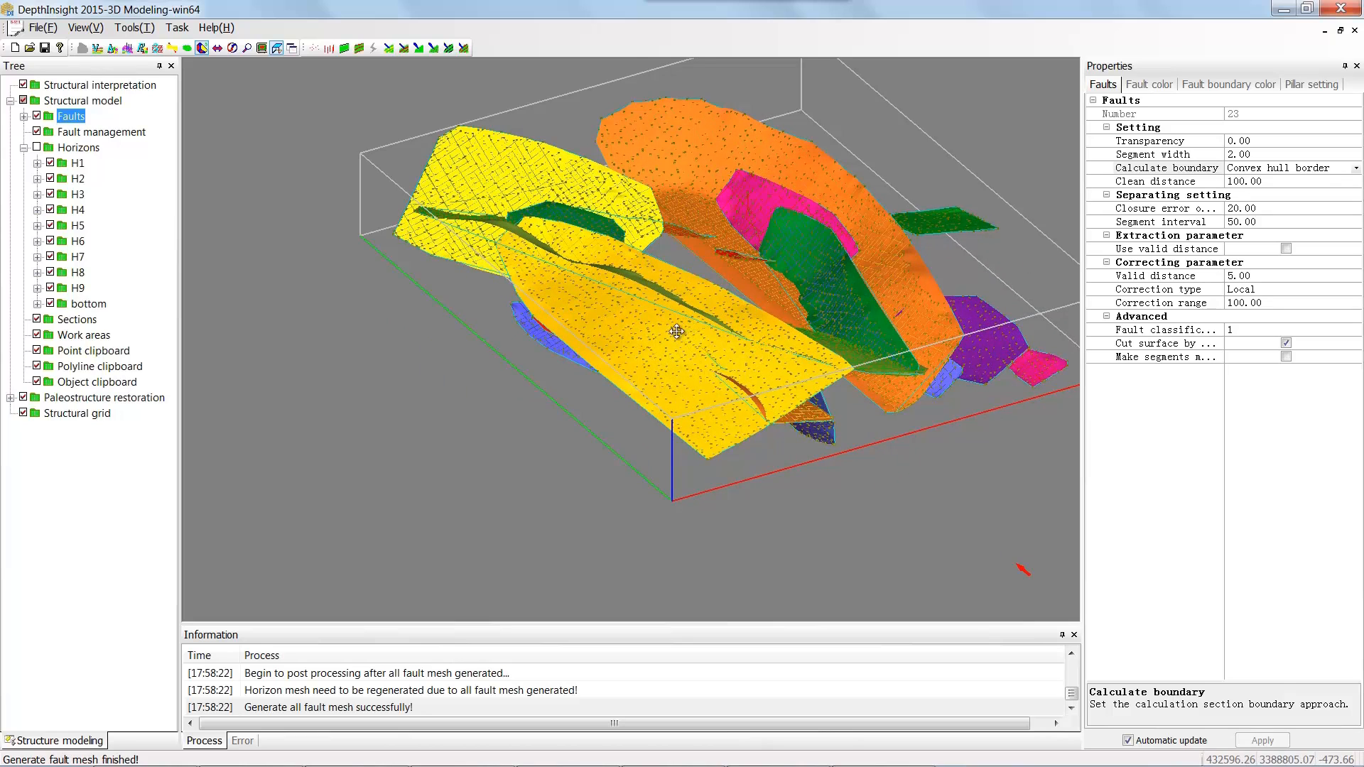
{"action": "scroll", "coordinate": [669, 333], "scroll_direction": "down", "scroll_amount": 3}
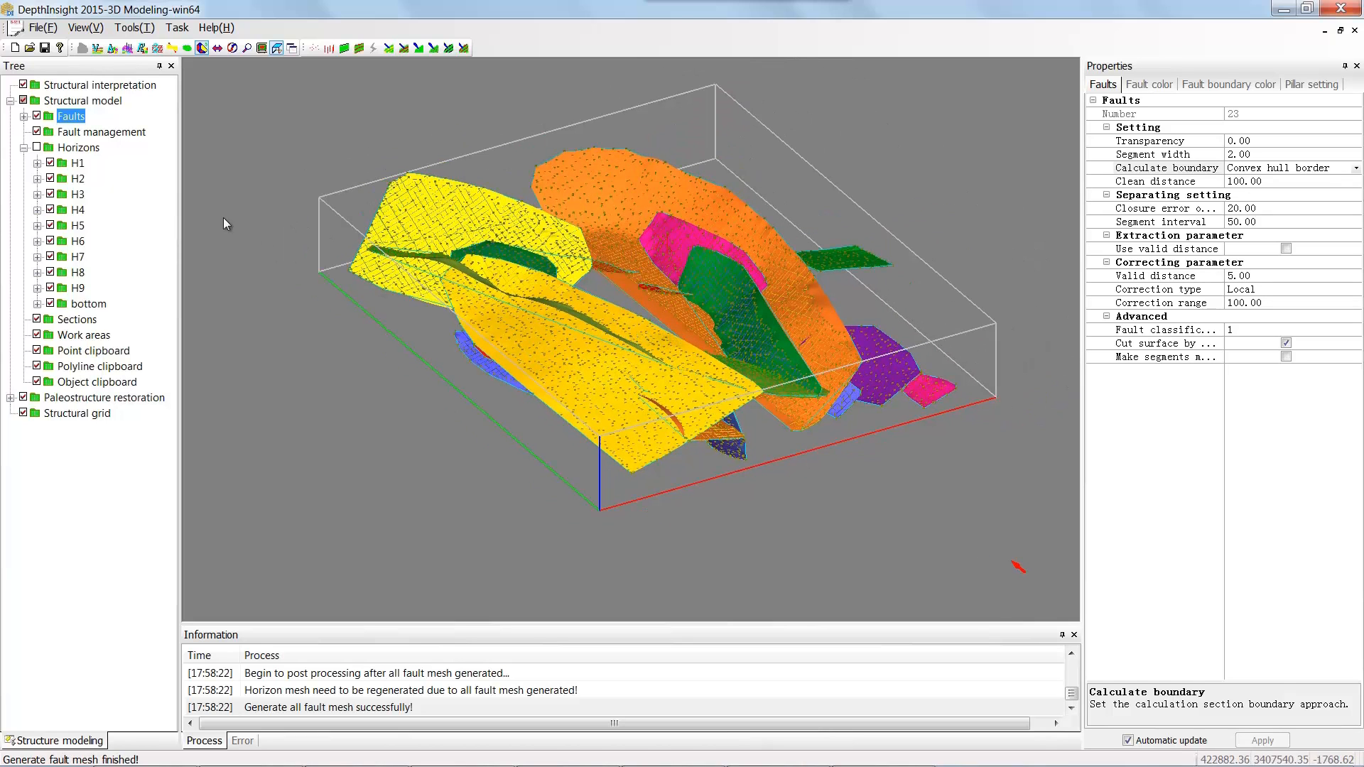
Hide the faults and show the horizon points again
{"action": "left_click", "coordinate": [37, 115]}
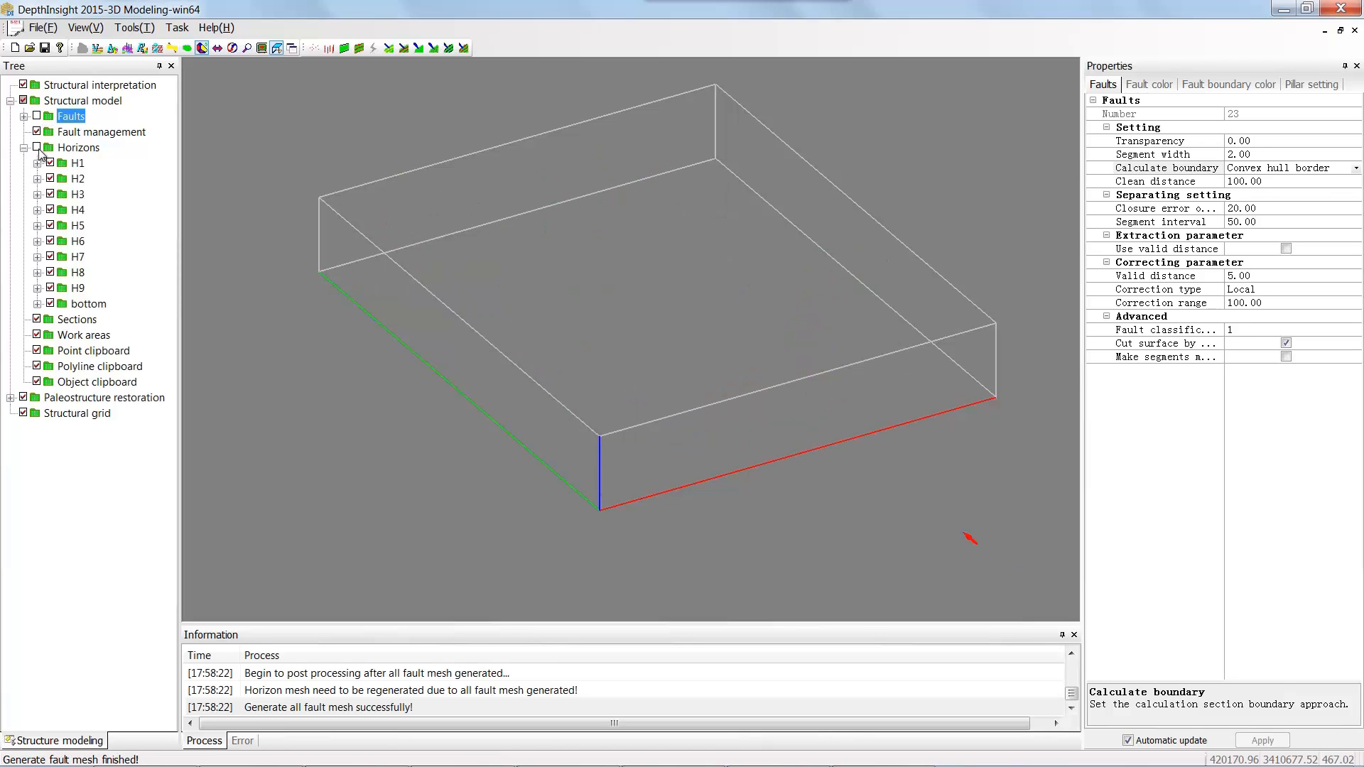
{"action": "left_click", "coordinate": [36, 147]}
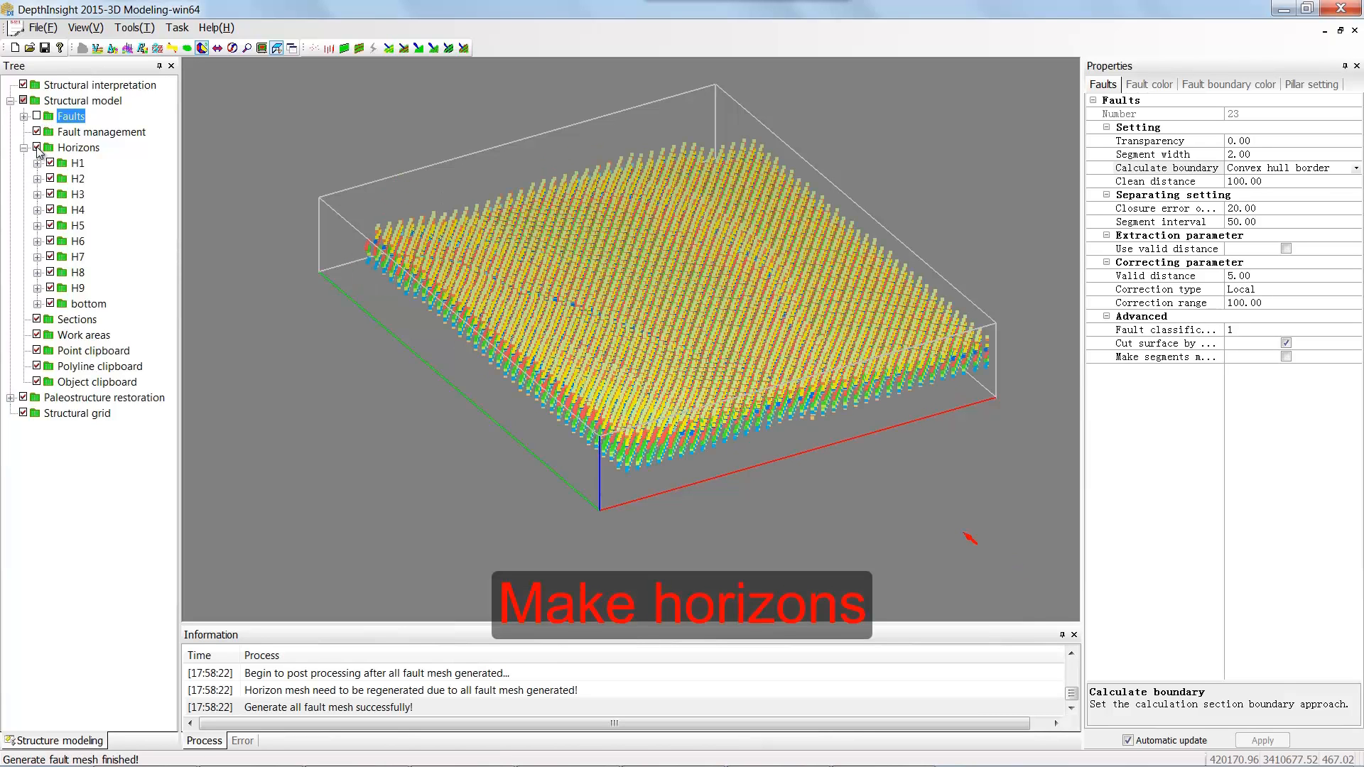
{"action": "left_click", "coordinate": [78, 147]}
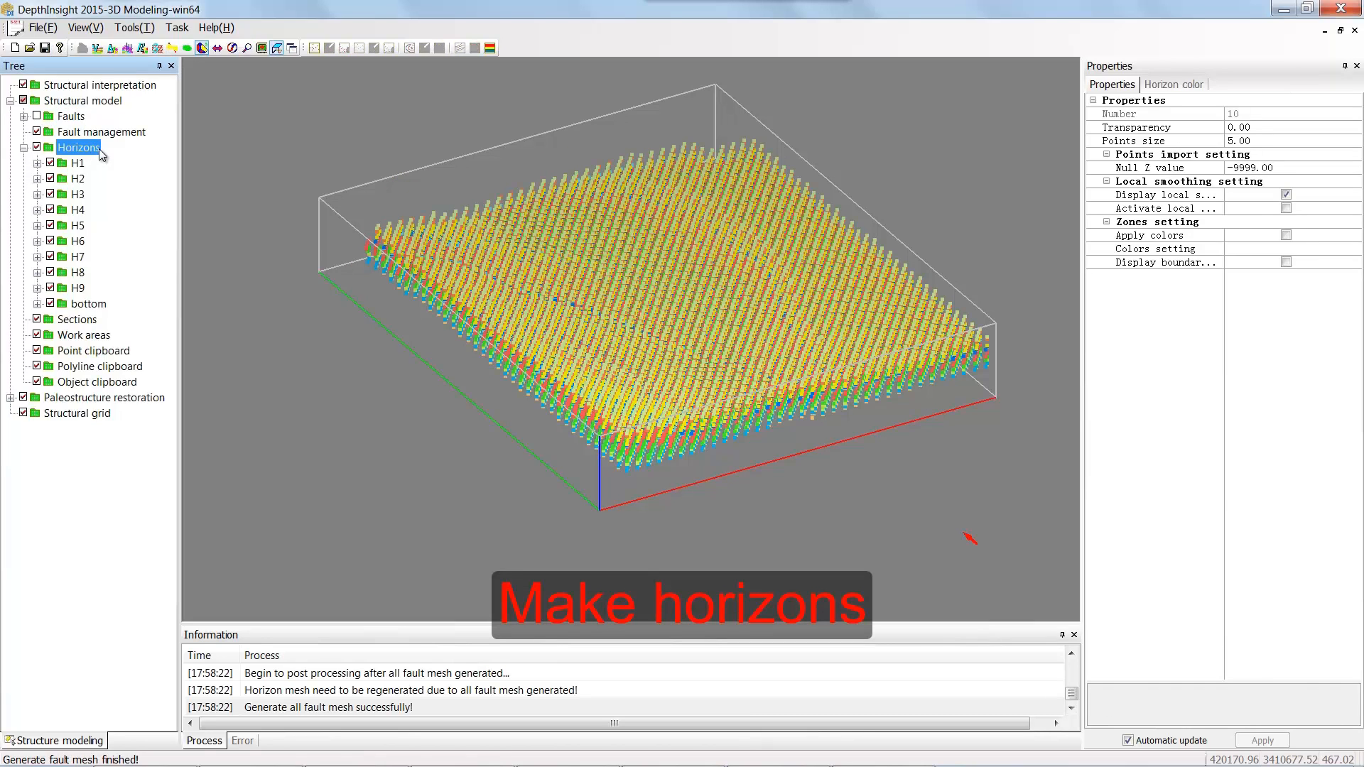
Choose Minimum curvature as the surface generation algorithm for horizon H1
{"action": "left_click", "coordinate": [78, 165]}
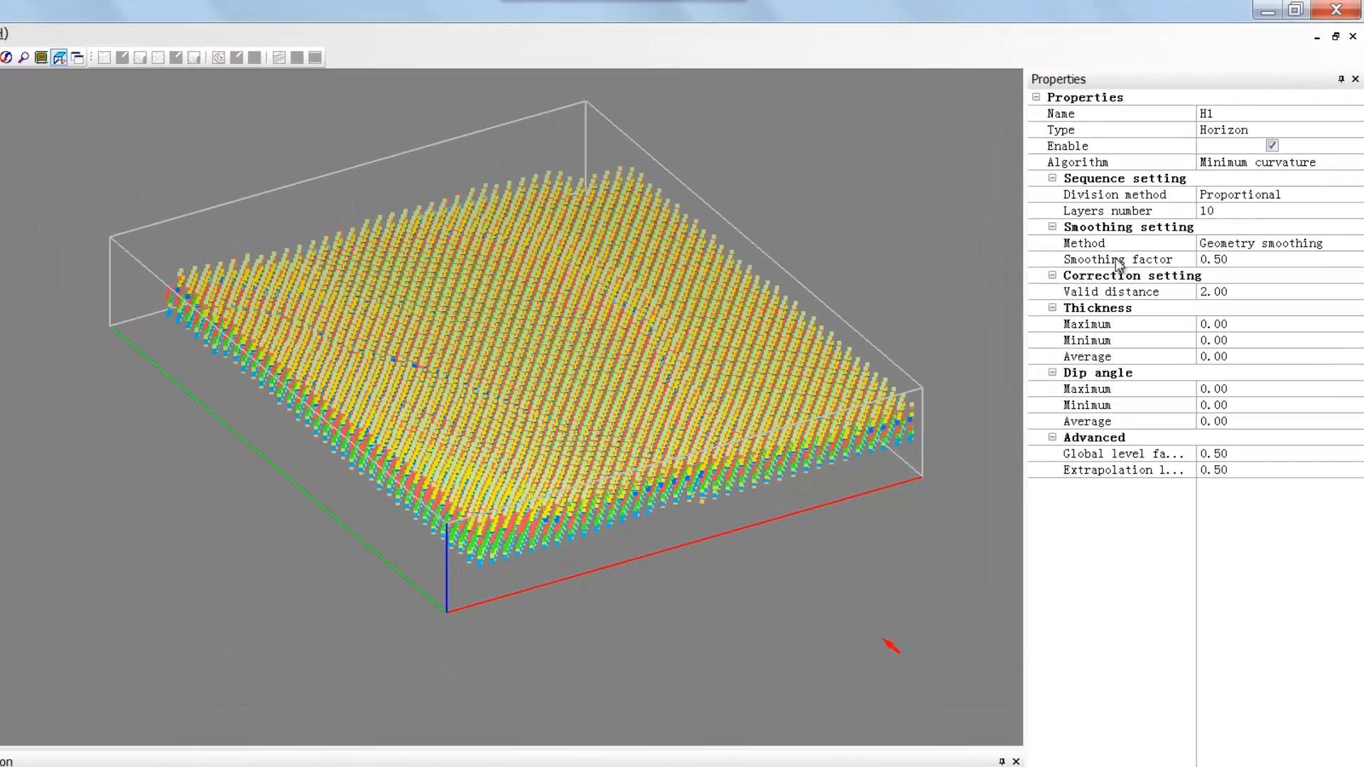
{"action": "left_click", "coordinate": [1358, 167]}
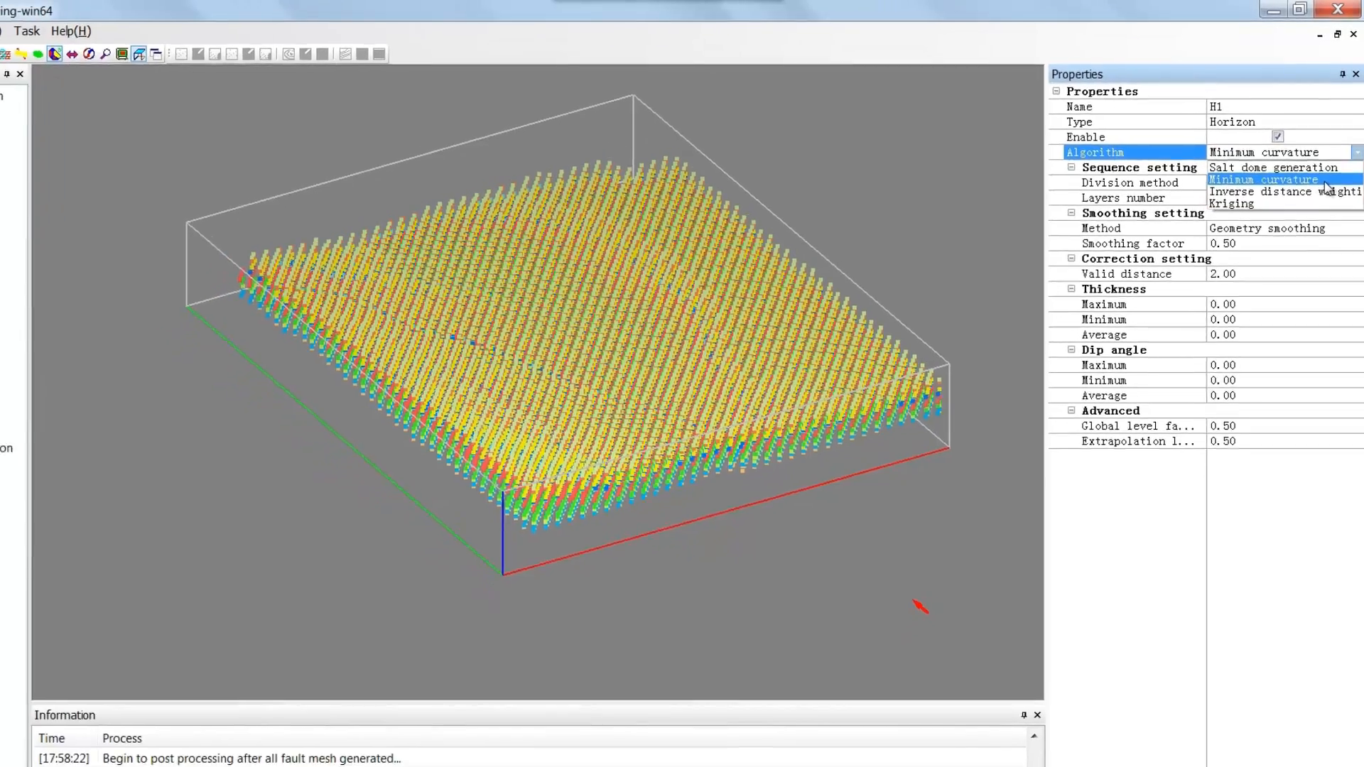
{"action": "left_click", "coordinate": [1326, 194]}
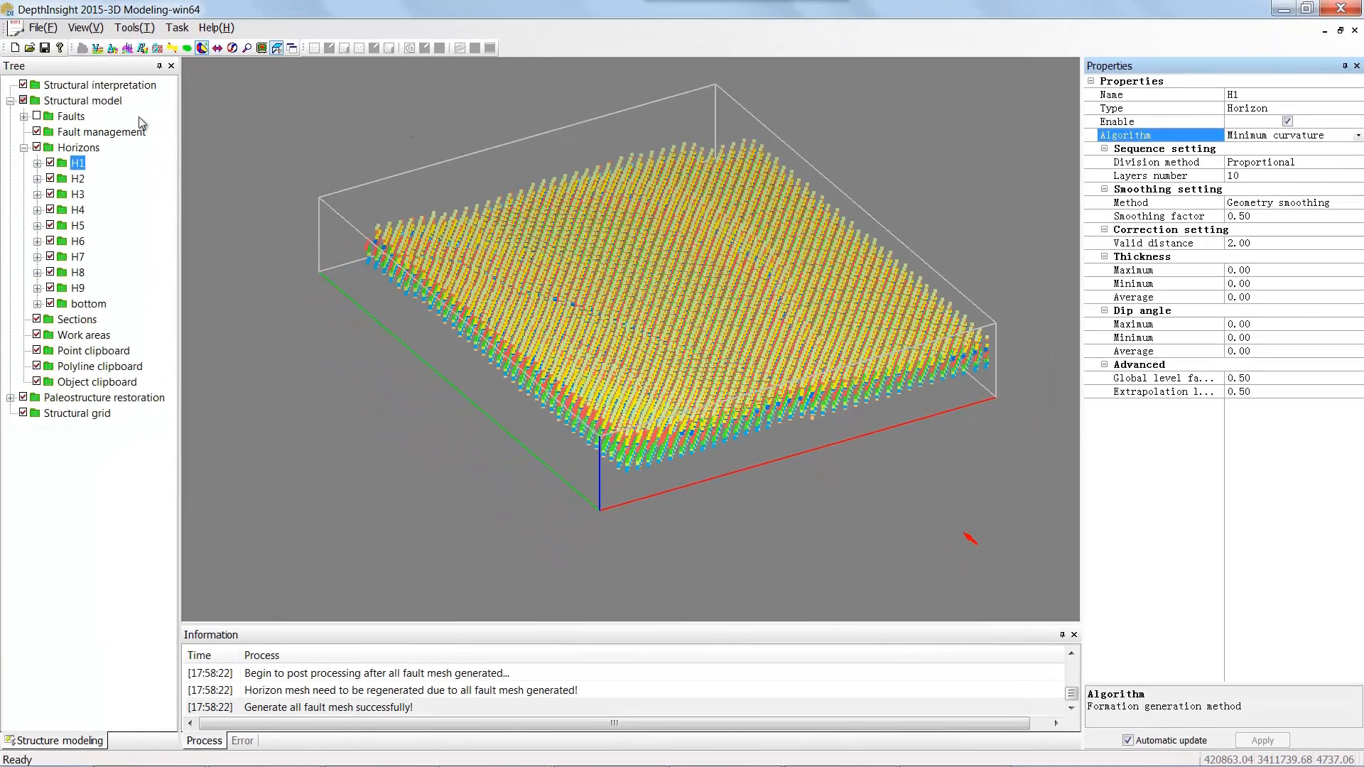
Make surfaces for all horizons and inspect the layered result in the 3D view
{"action": "left_click", "coordinate": [95, 148]}
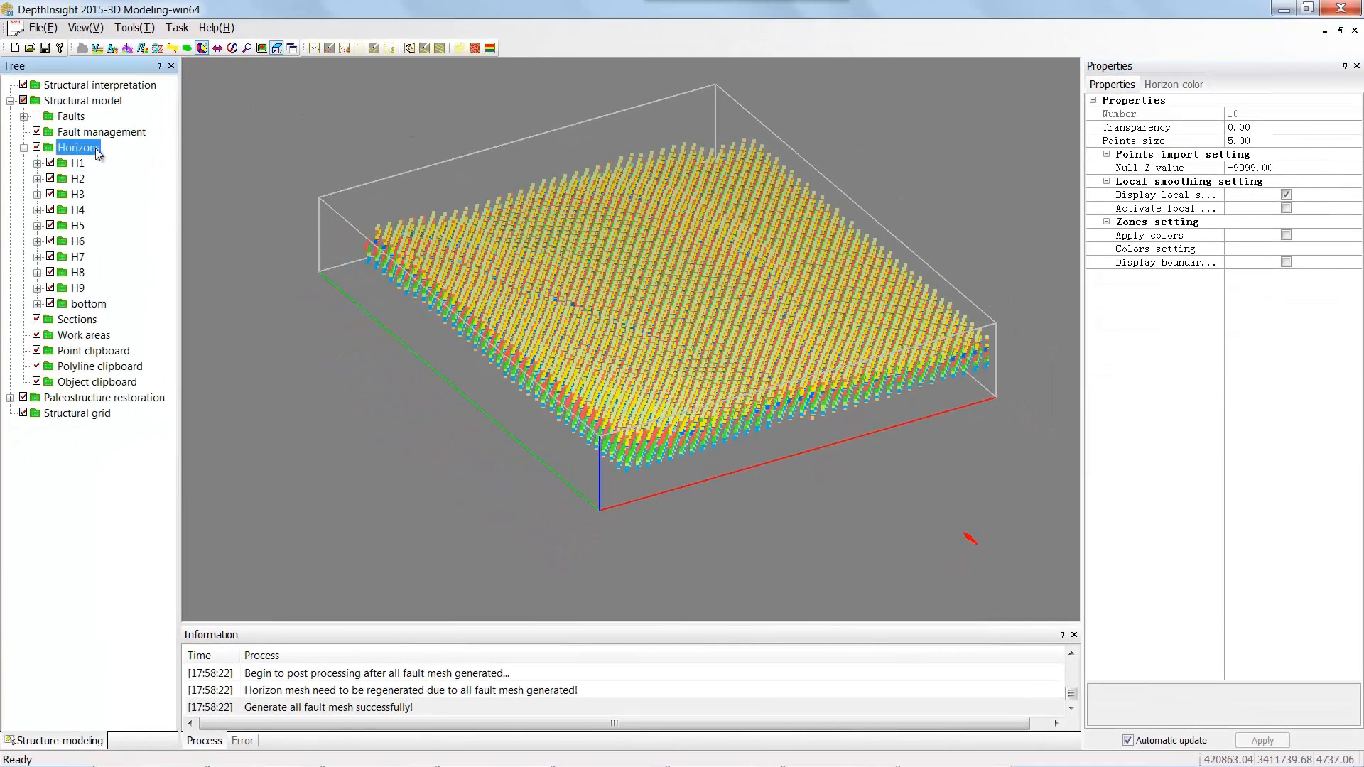
{"action": "right_click", "coordinate": [96, 148]}
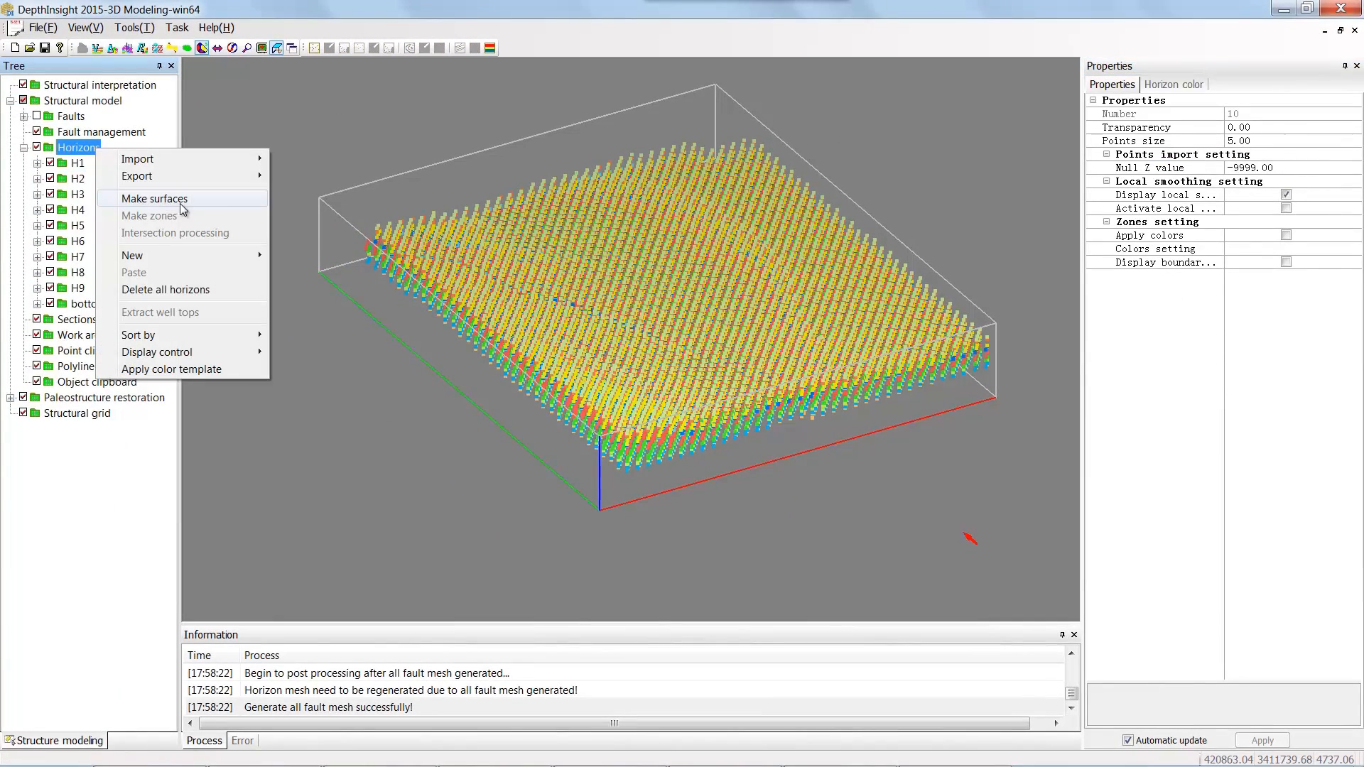
{"action": "left_click", "coordinate": [220, 198]}
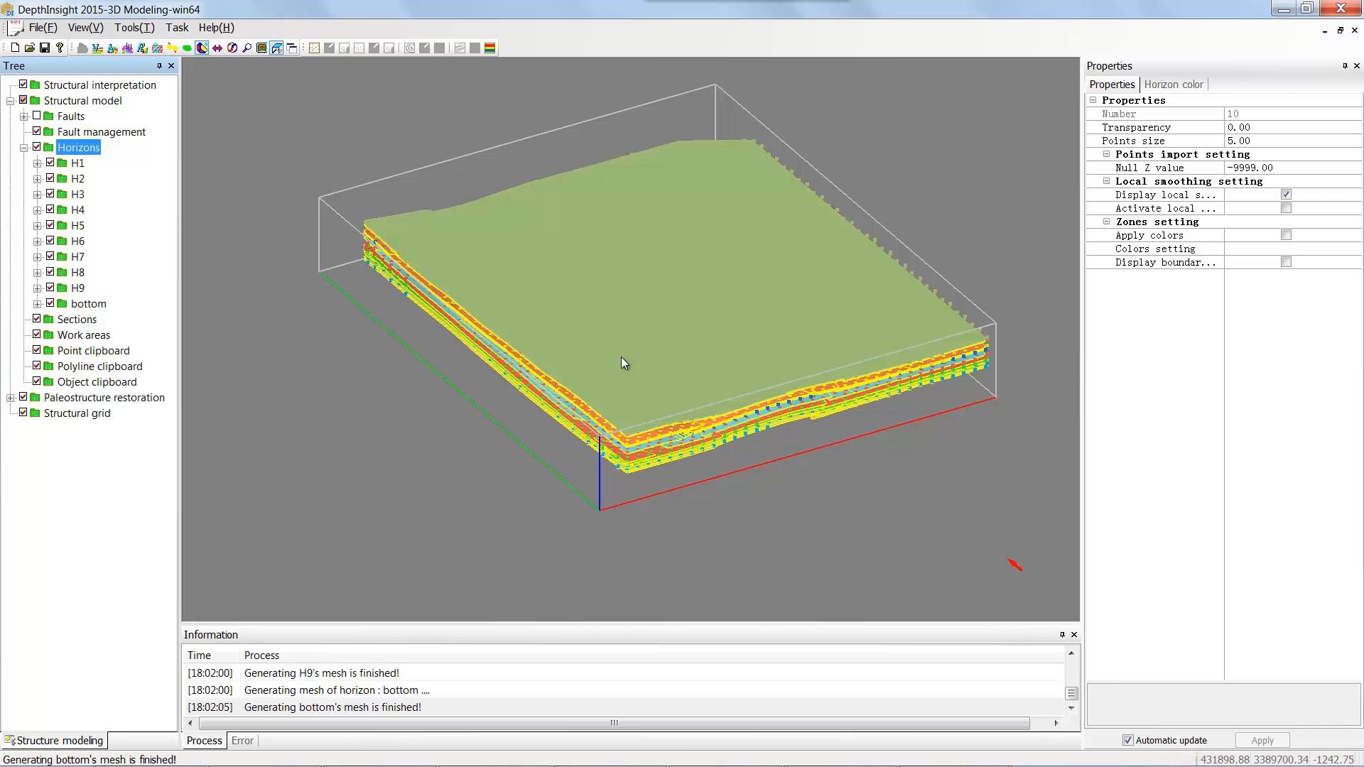
{"action": "left_click", "coordinate": [201, 48]}
{"action": "left_click_drag", "start_coordinate": [649, 424], "coordinate": [687, 323]}
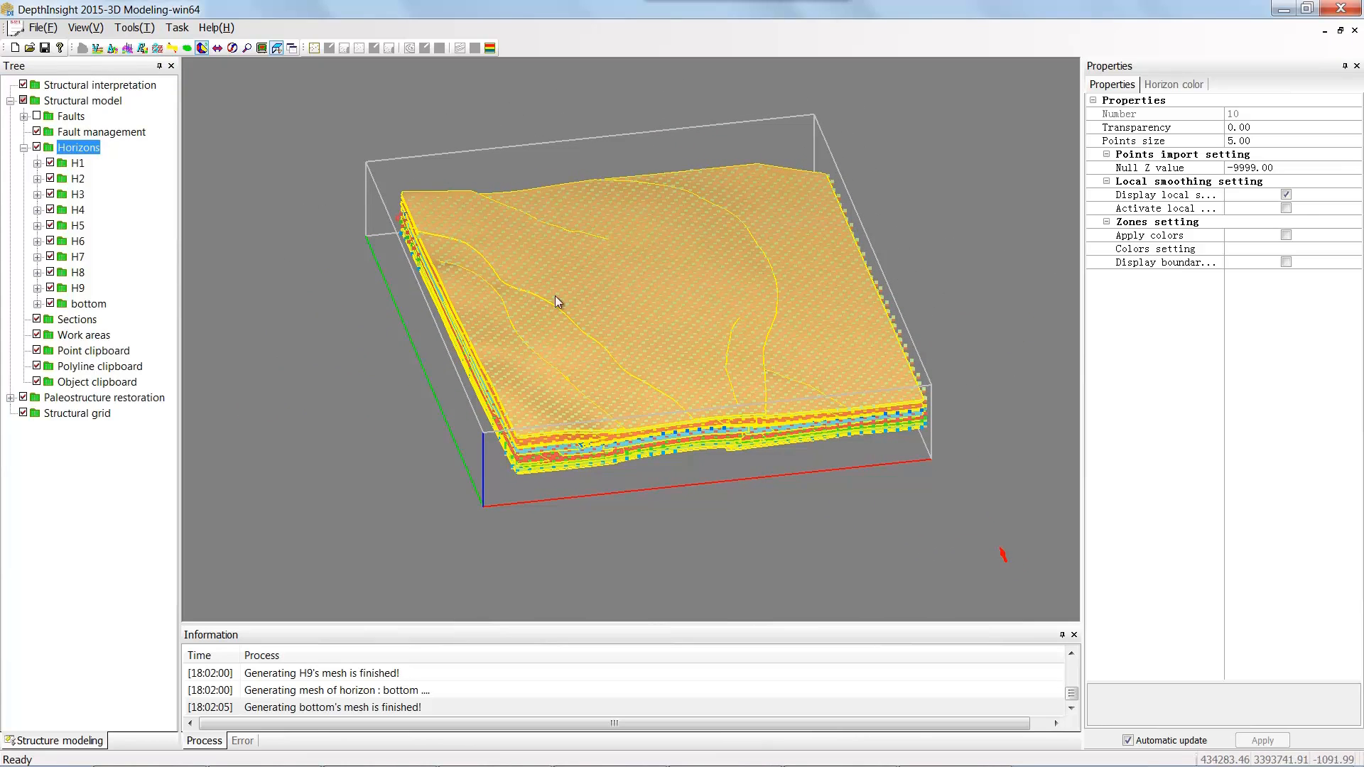
Make zones for all horizons and inspect the filled layers in the 3D view
{"action": "right_click", "coordinate": [95, 150]}
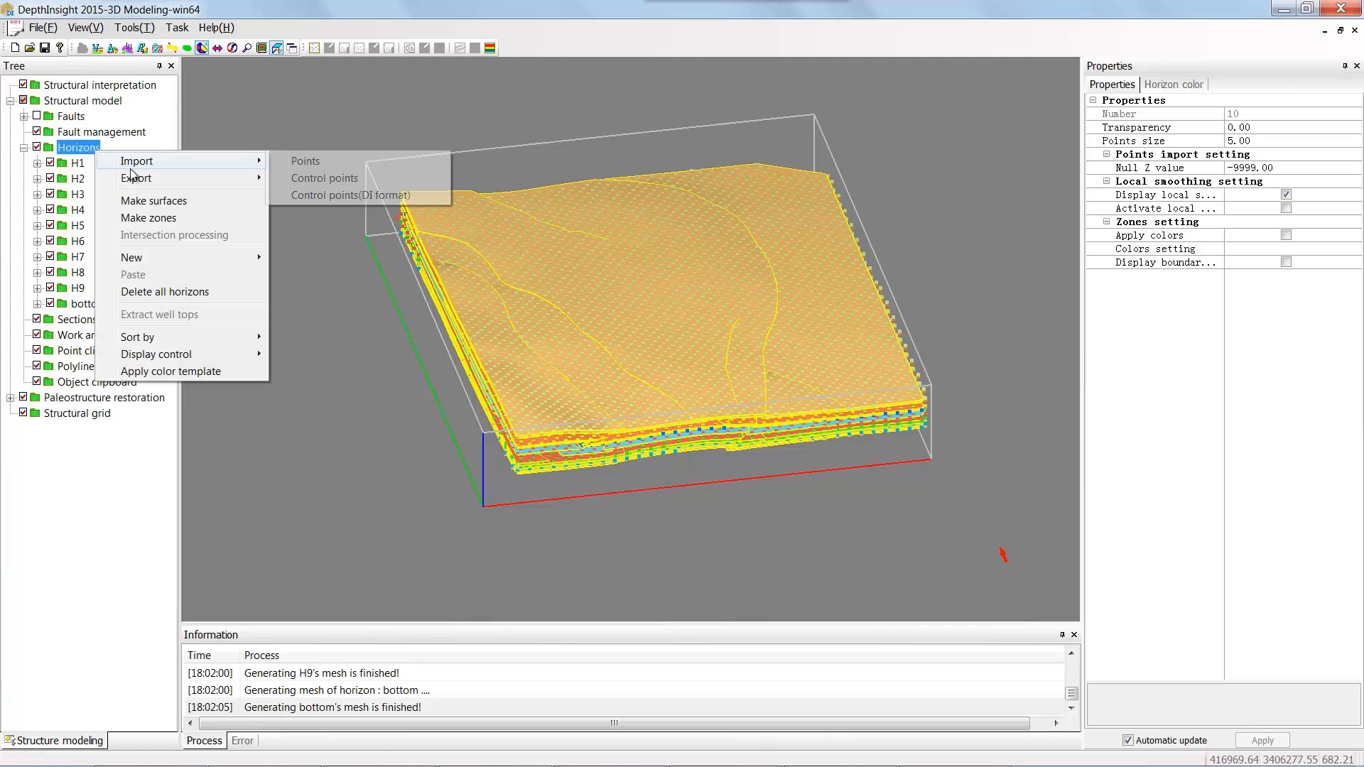
{"action": "left_click", "coordinate": [211, 218]}
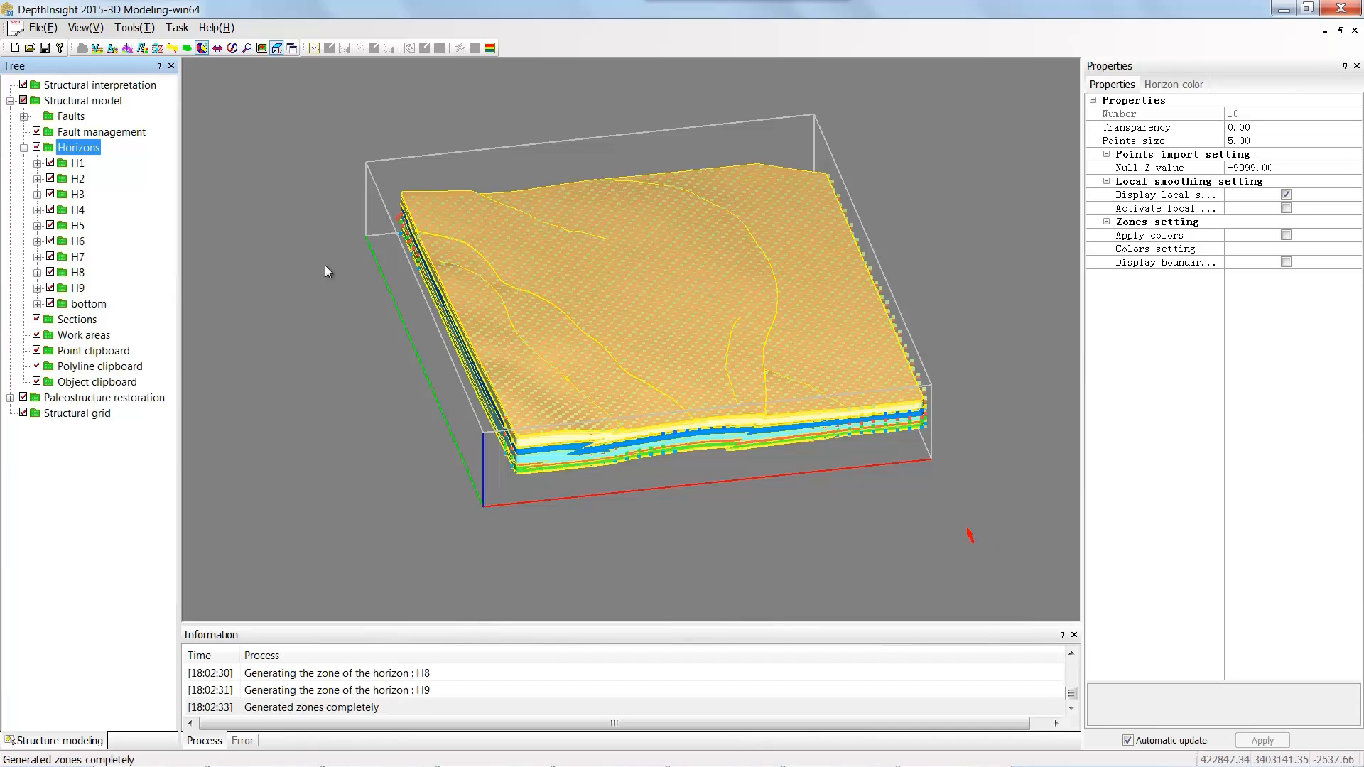
{"action": "left_click_drag", "start_coordinate": [616, 326], "coordinate": [664, 291]}
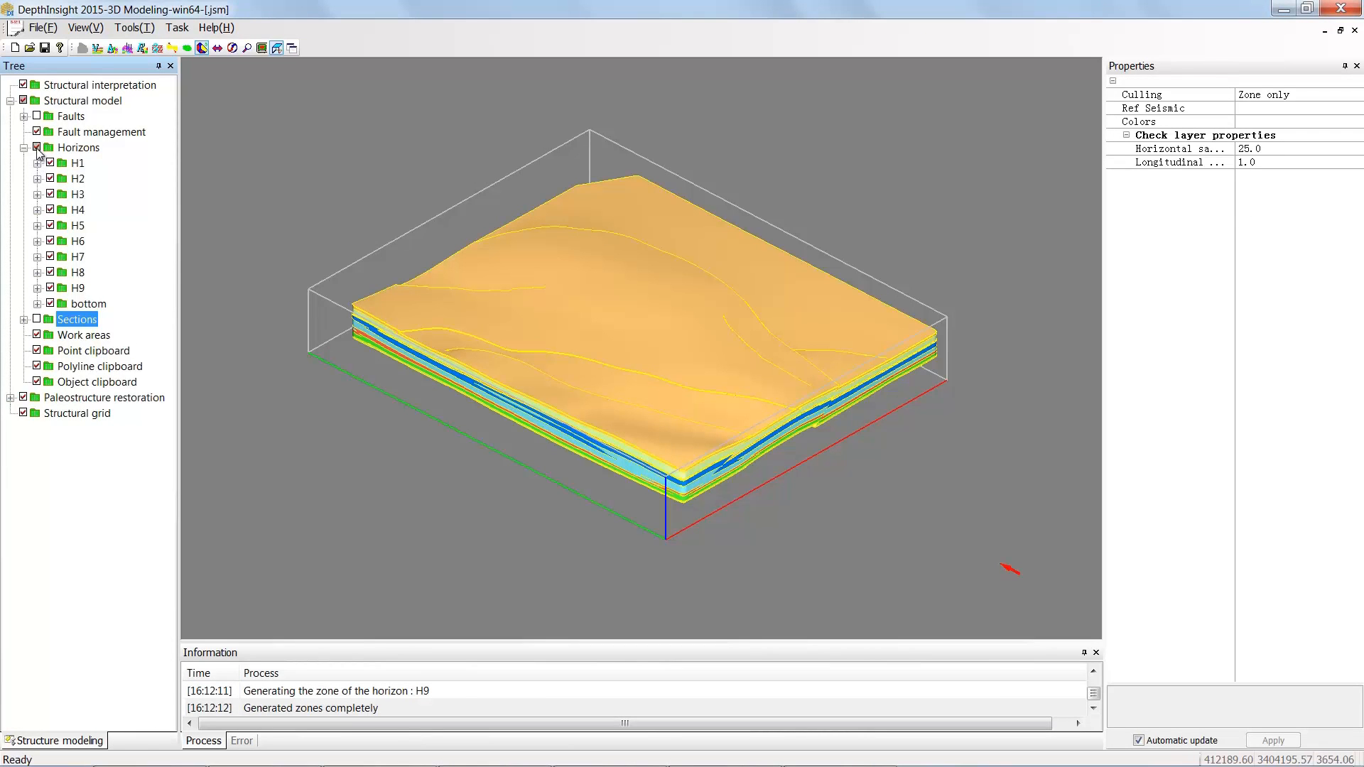
Hide the horizons, show the faults again, and inspect the fault surfaces up close from several angles
{"action": "left_click", "coordinate": [37, 147]}
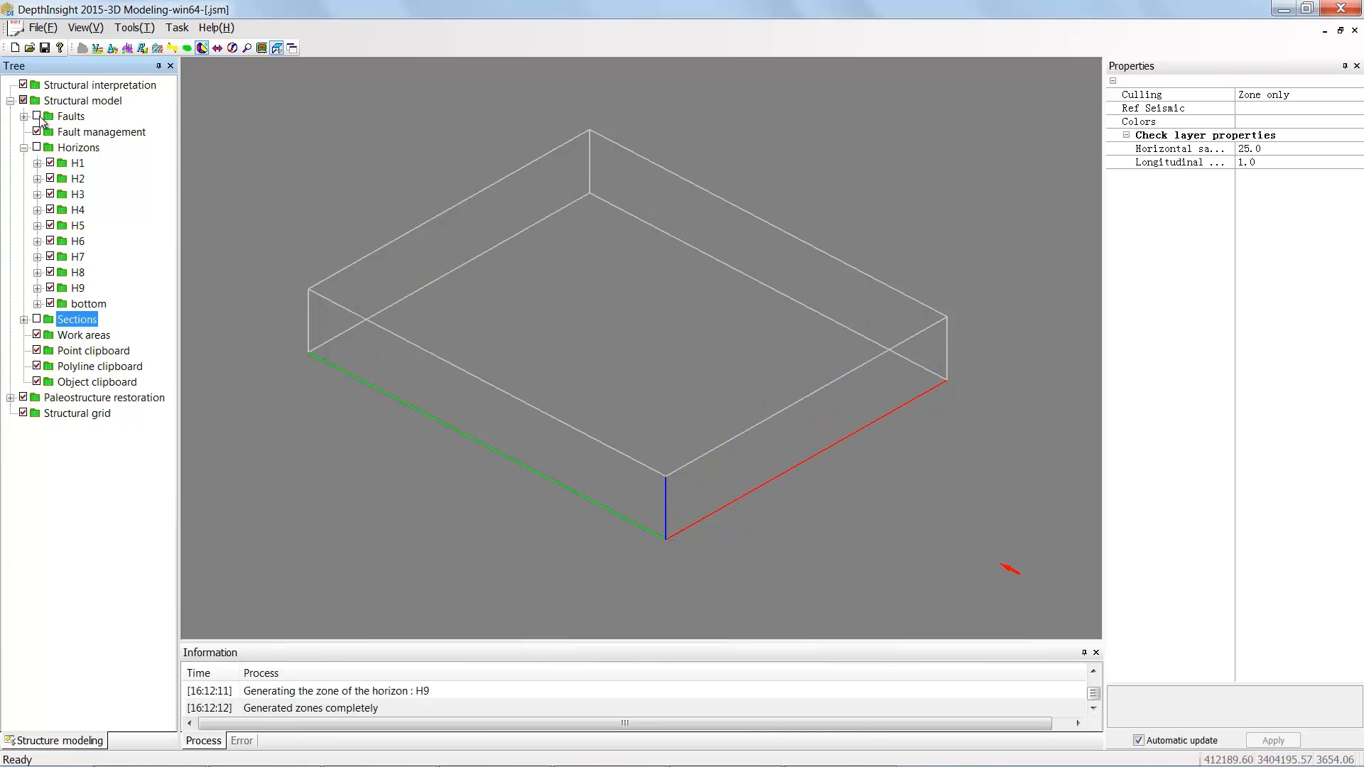
{"action": "left_click", "coordinate": [38, 117]}
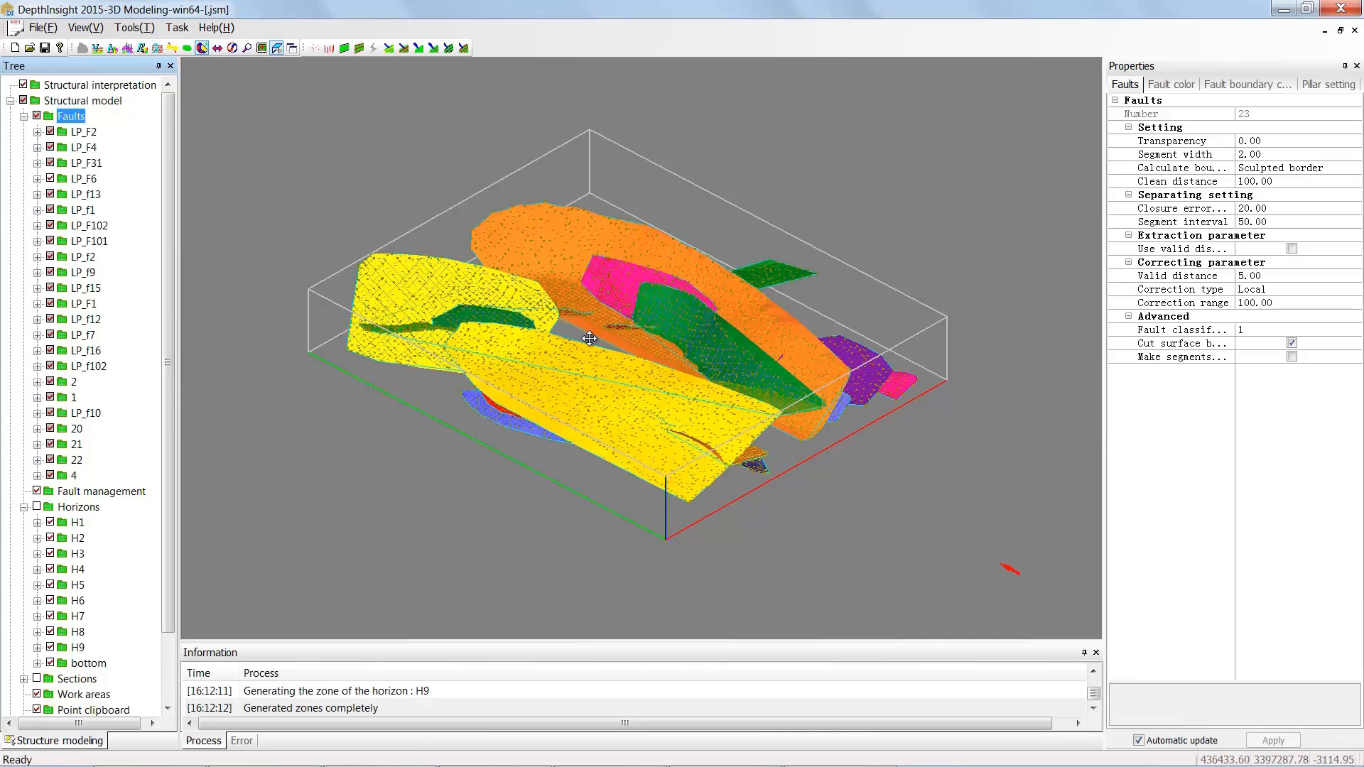
{"action": "left_click_drag", "start_coordinate": [589, 339], "coordinate": [540, 313]}
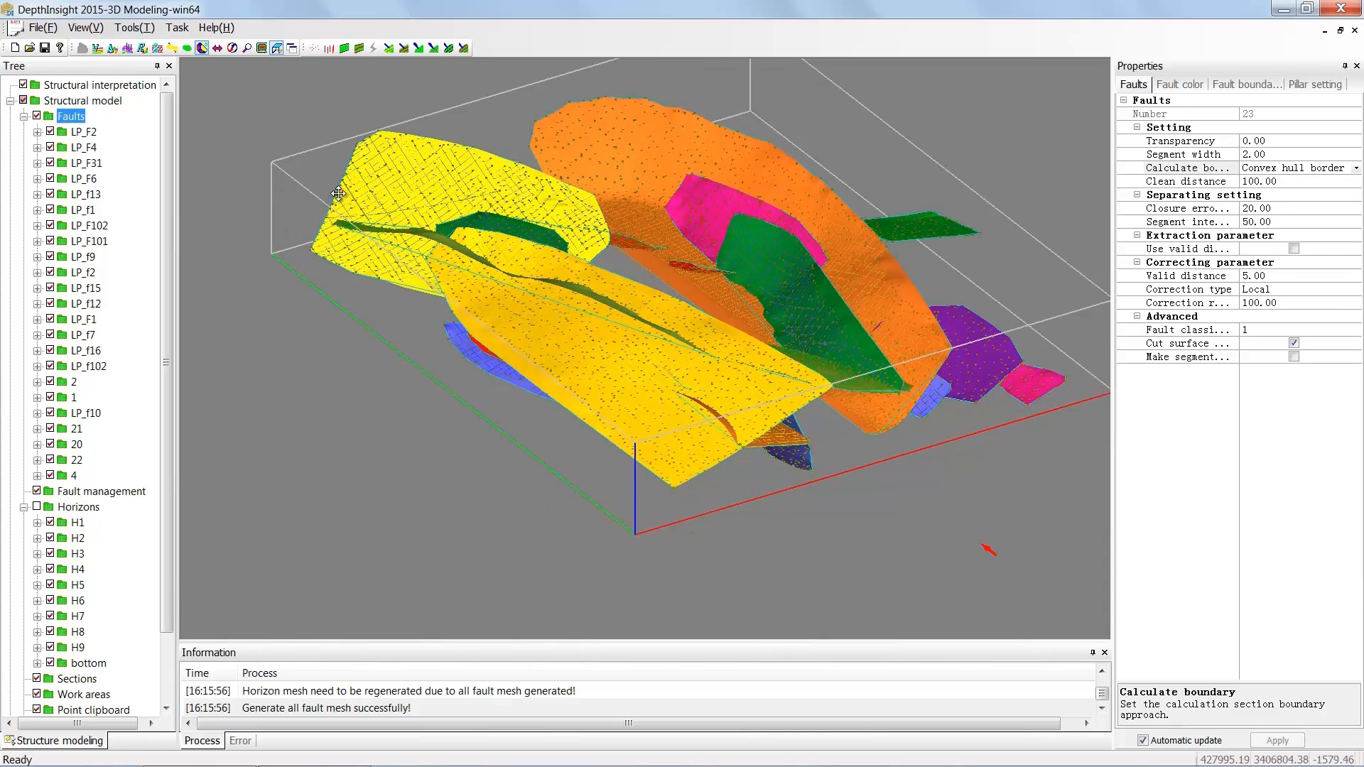
{"action": "left_click_drag", "start_coordinate": [398, 234], "coordinate": [342, 193]}
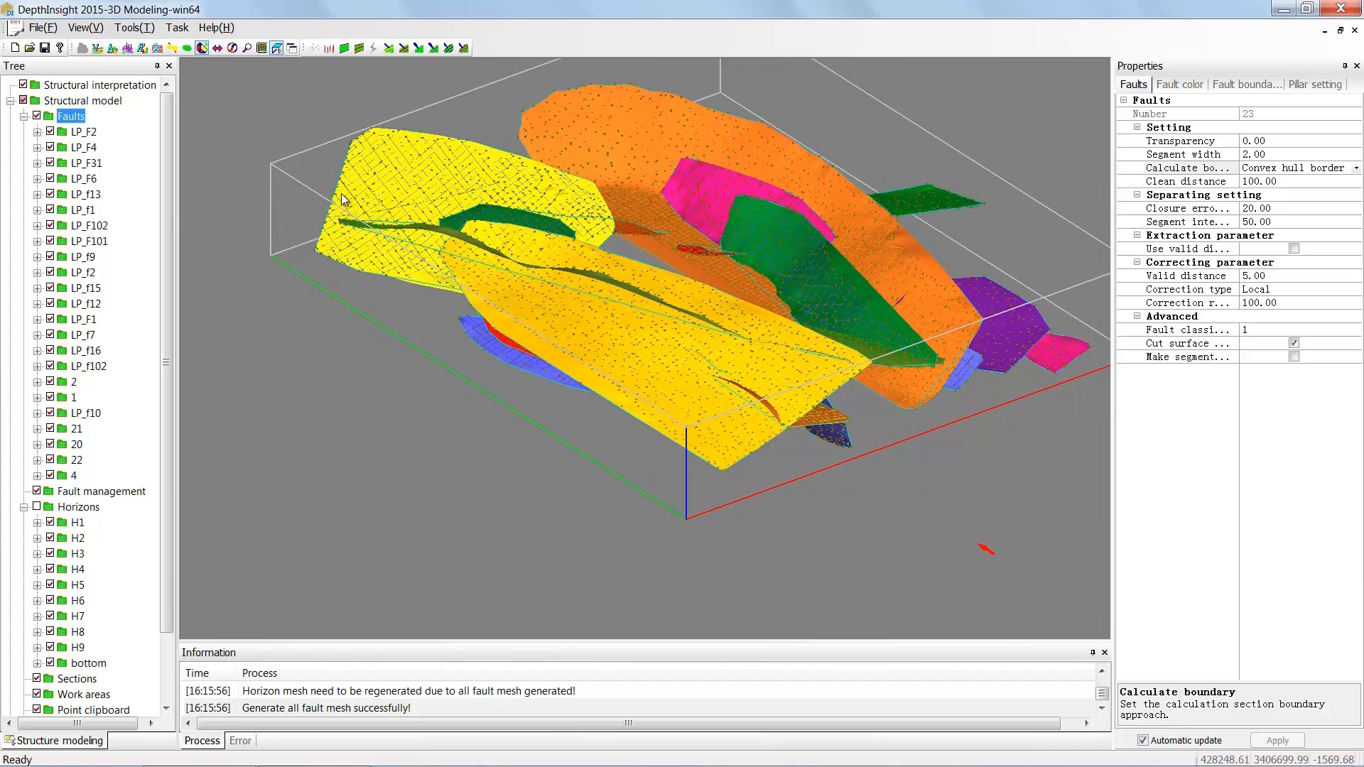
{"action": "left_click_drag", "start_coordinate": [350, 256], "coordinate": [566, 313]}
{"action": "scroll", "coordinate": [548, 317], "scroll_direction": "up", "scroll_amount": 4}
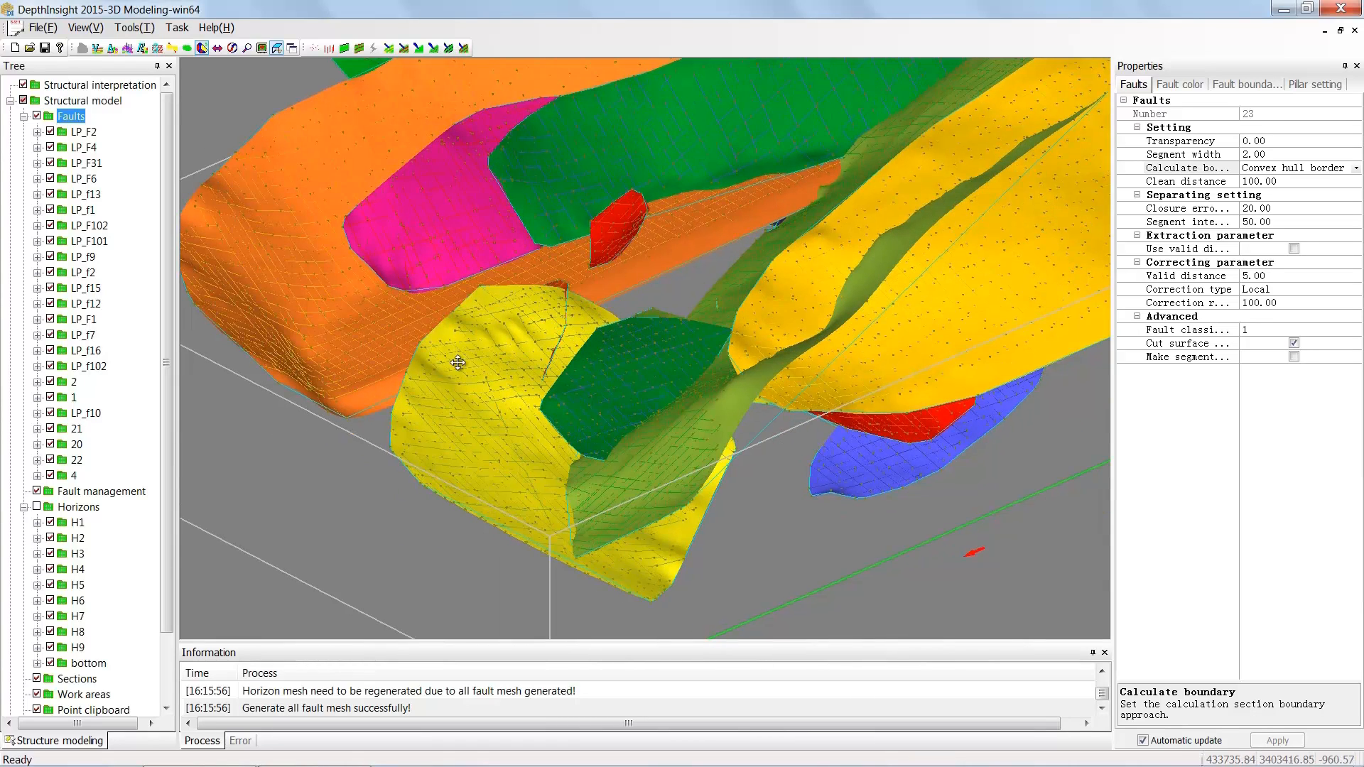
Select the wrinkled yellow fault LP_F31 in the model and hide all faults except it
{"action": "left_click", "coordinate": [84, 132]}
{"action": "left_click", "coordinate": [80, 117]}
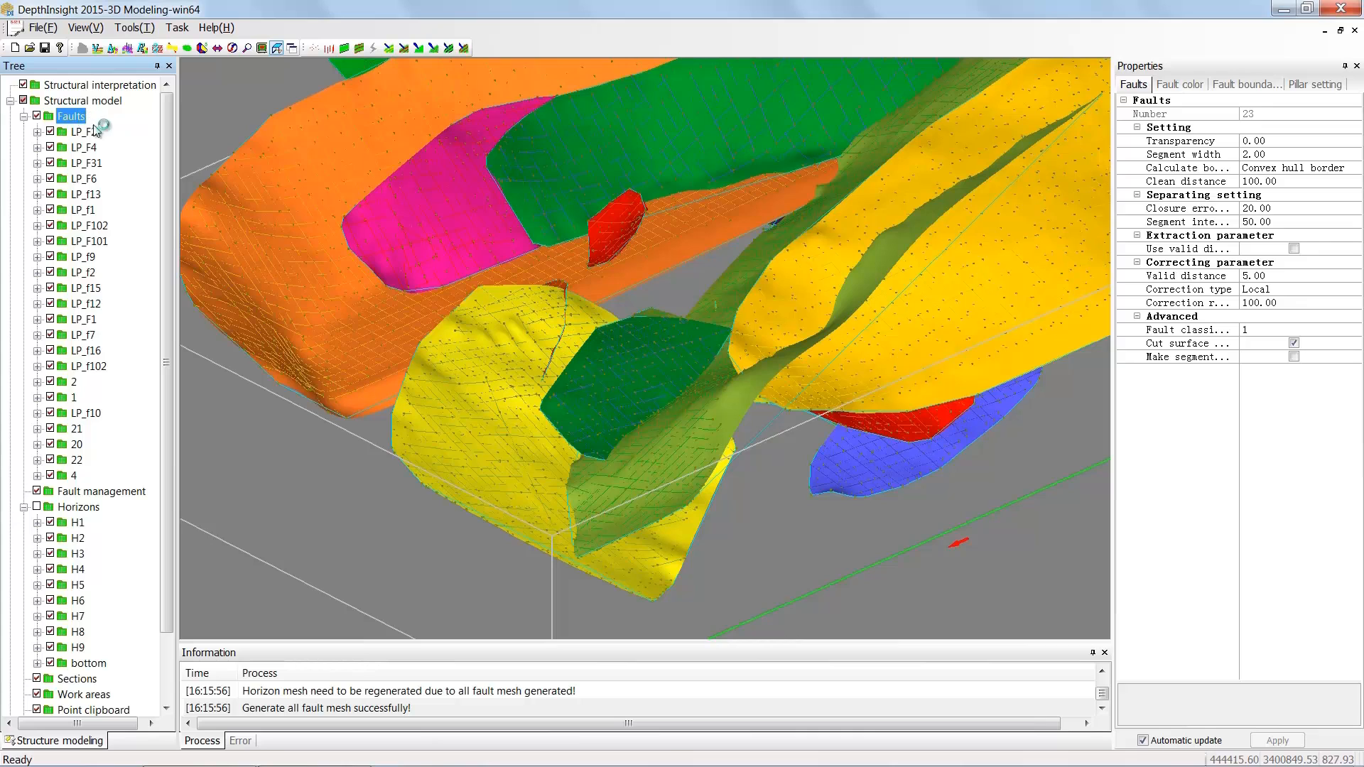
{"action": "left_click", "coordinate": [490, 373]}
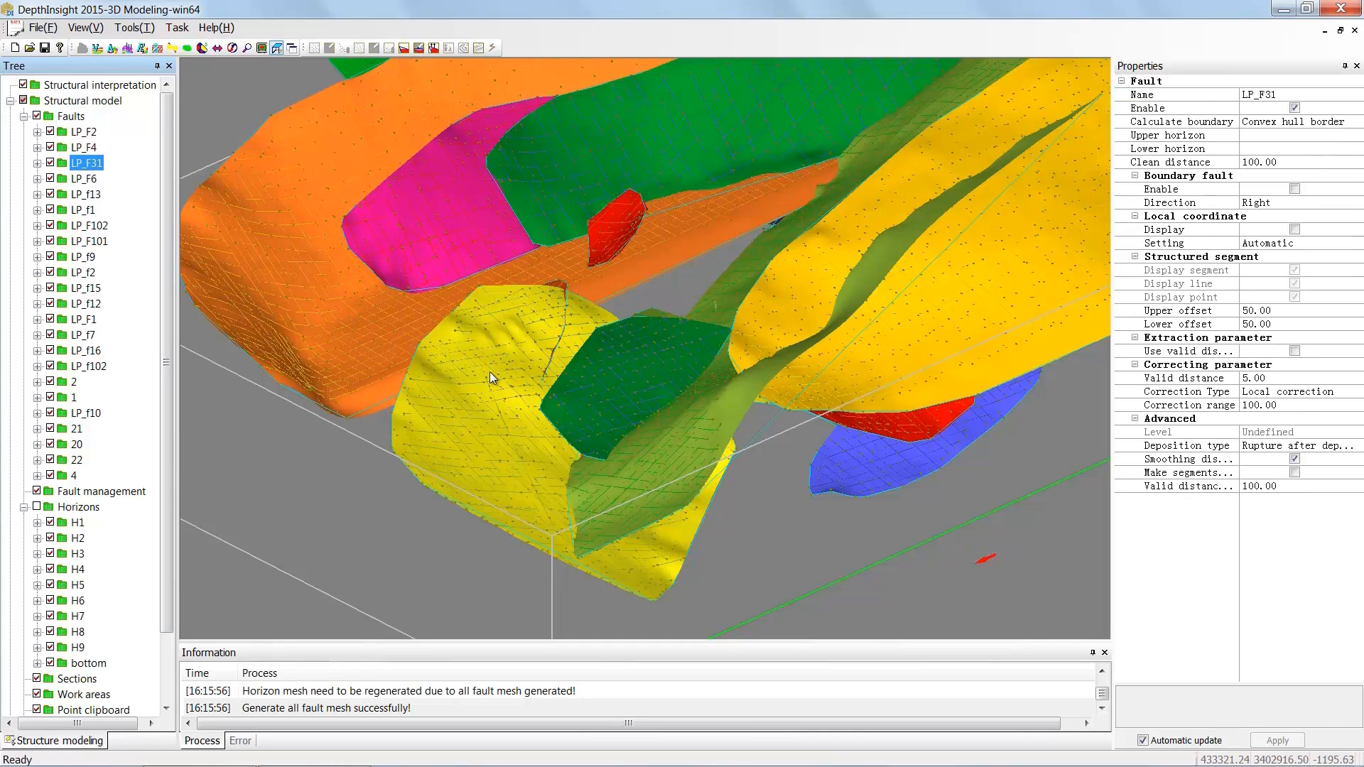
{"action": "right_click", "coordinate": [98, 164]}
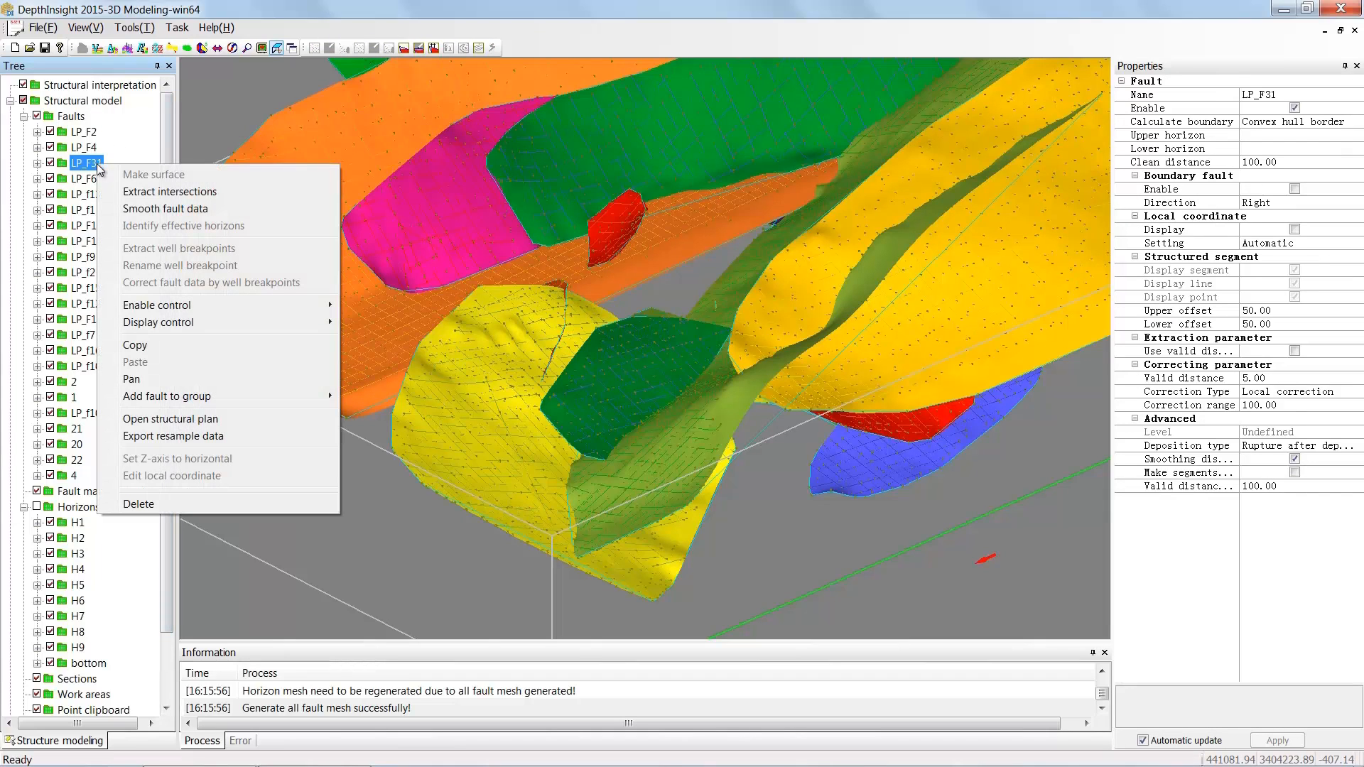
{"action": "mouse_move", "coordinate": [263, 323]}
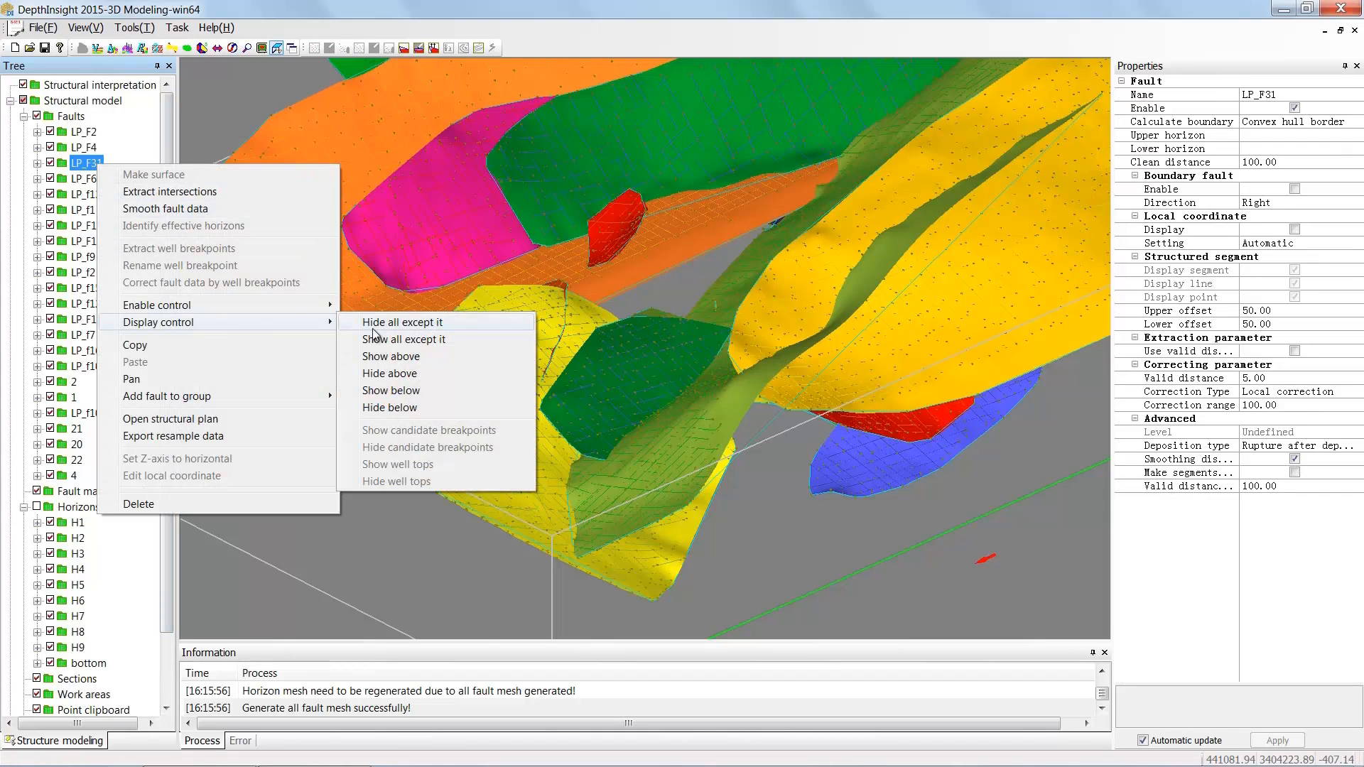
{"action": "left_click", "coordinate": [491, 323]}
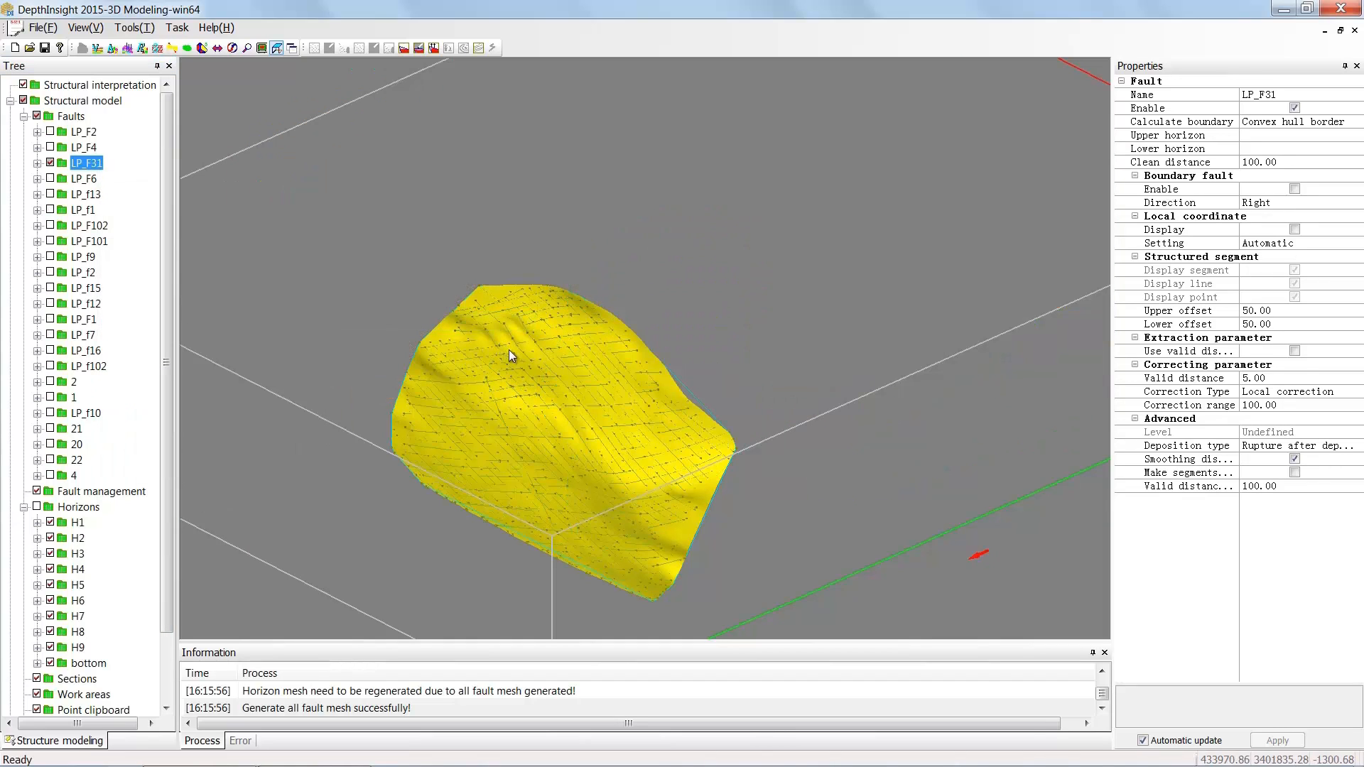
Examine the wrinkled part of fault LP_F31 up close and start editing the fault's segments
{"action": "left_click", "coordinate": [202, 47]}
{"action": "left_click_drag", "start_coordinate": [539, 355], "coordinate": [580, 389]}
{"action": "scroll", "coordinate": [498, 335], "scroll_direction": "up", "scroll_amount": 4}
{"action": "left_click_drag", "start_coordinate": [493, 363], "coordinate": [437, 350]}
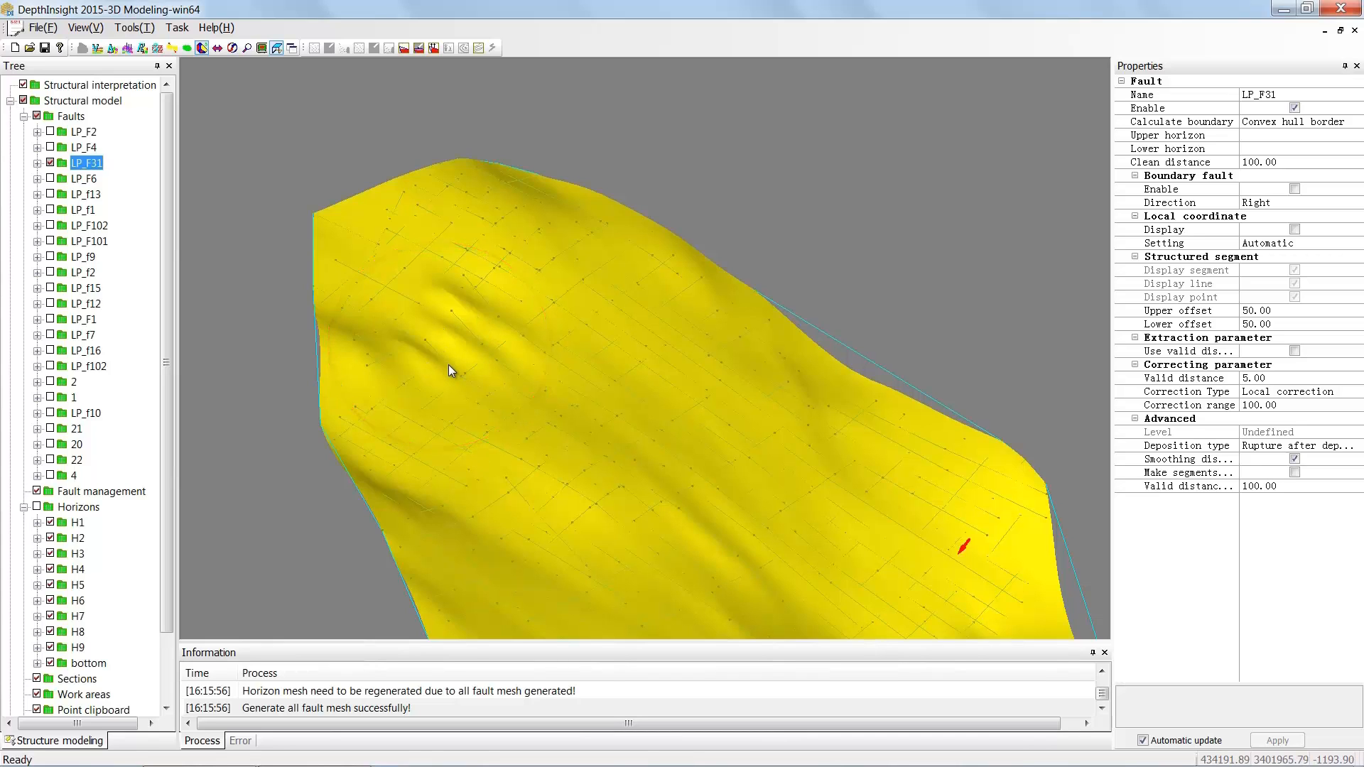
{"action": "left_click", "coordinate": [38, 164]}
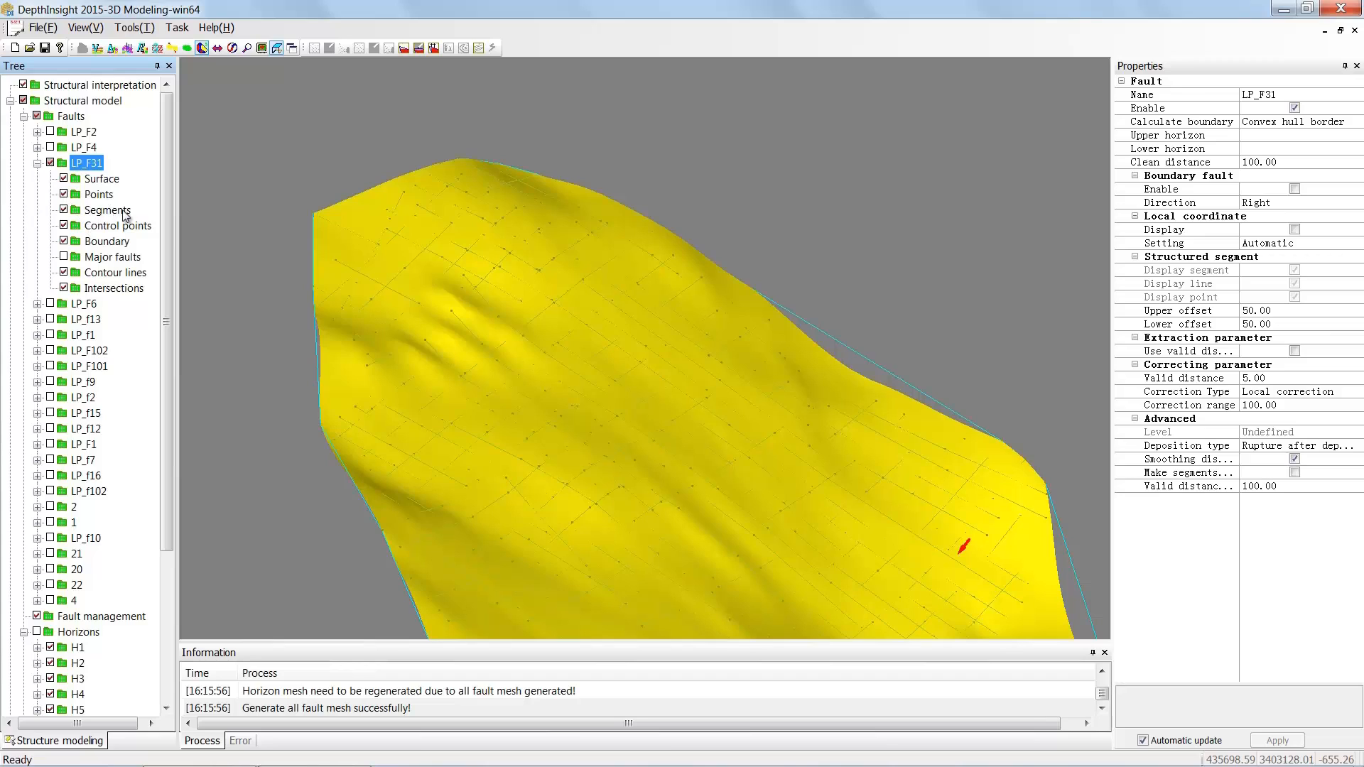
{"action": "left_click", "coordinate": [113, 210]}
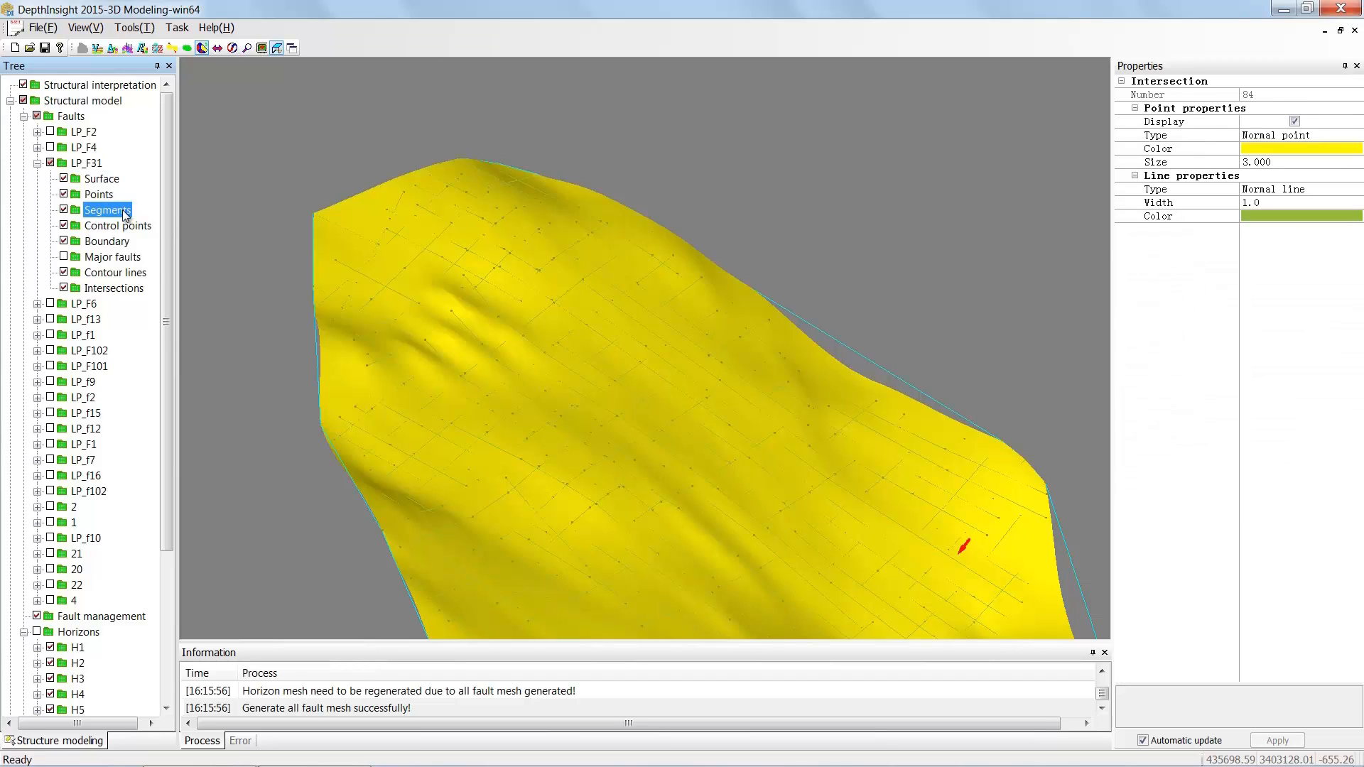
{"action": "right_click", "coordinate": [125, 216]}
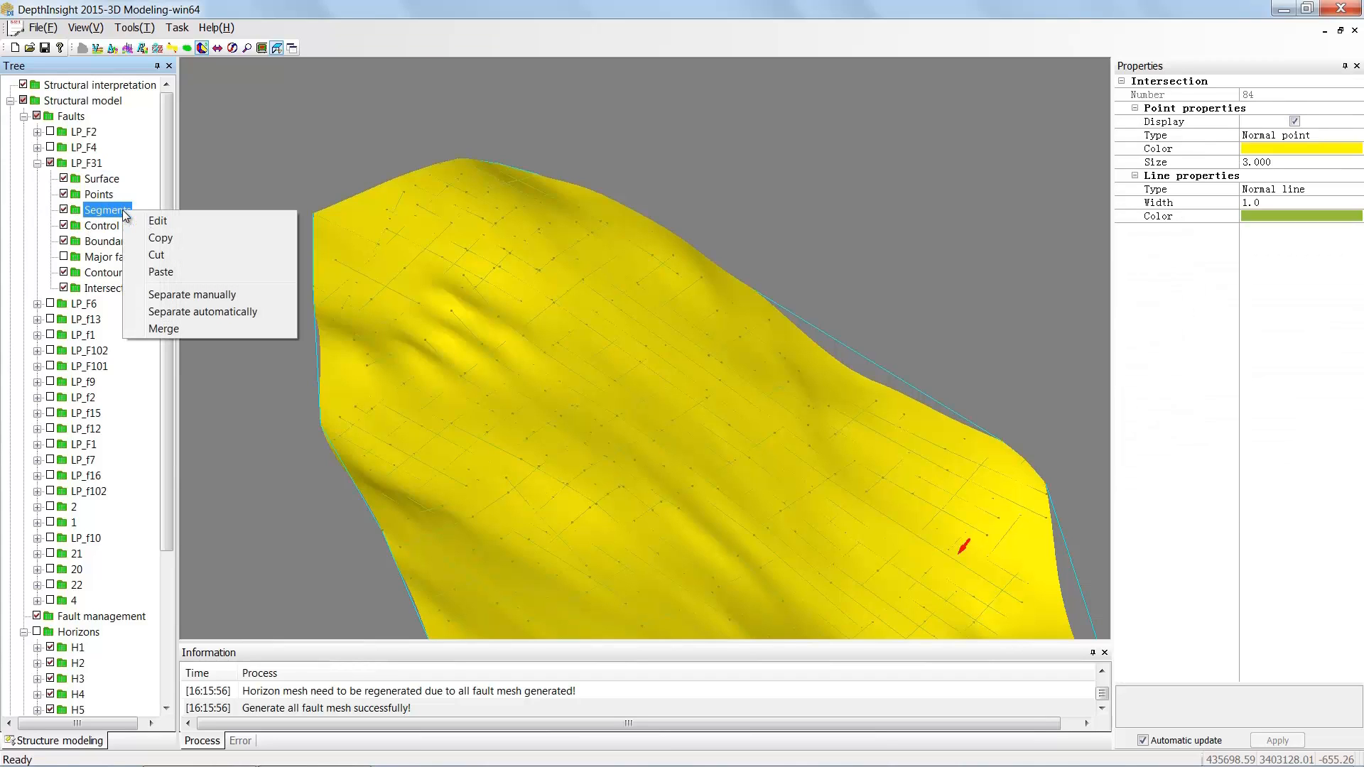
{"action": "left_click", "coordinate": [190, 220]}
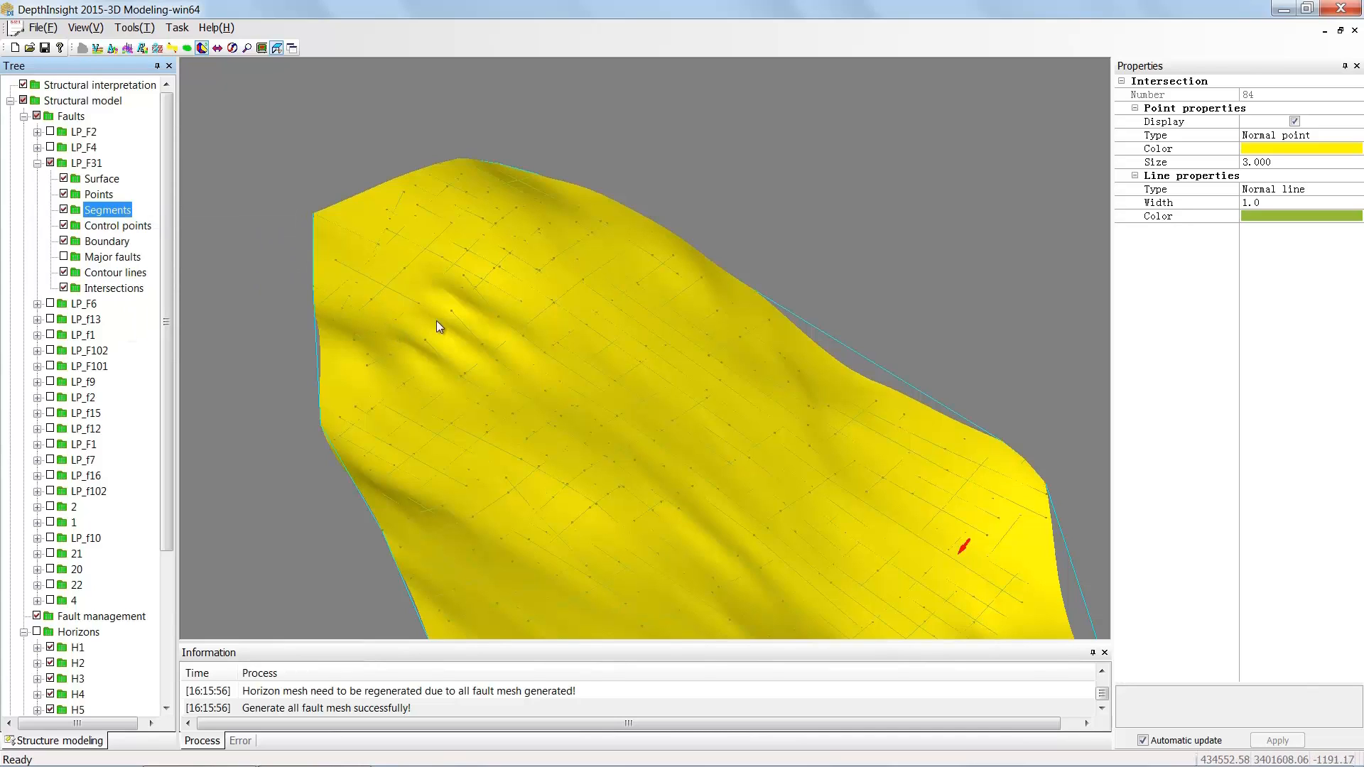
Delete three segment points around the wrinkles on fault LP_F31, confirming each deletion
{"action": "left_click", "coordinate": [463, 274]}
{"action": "key", "text": "Delete"}
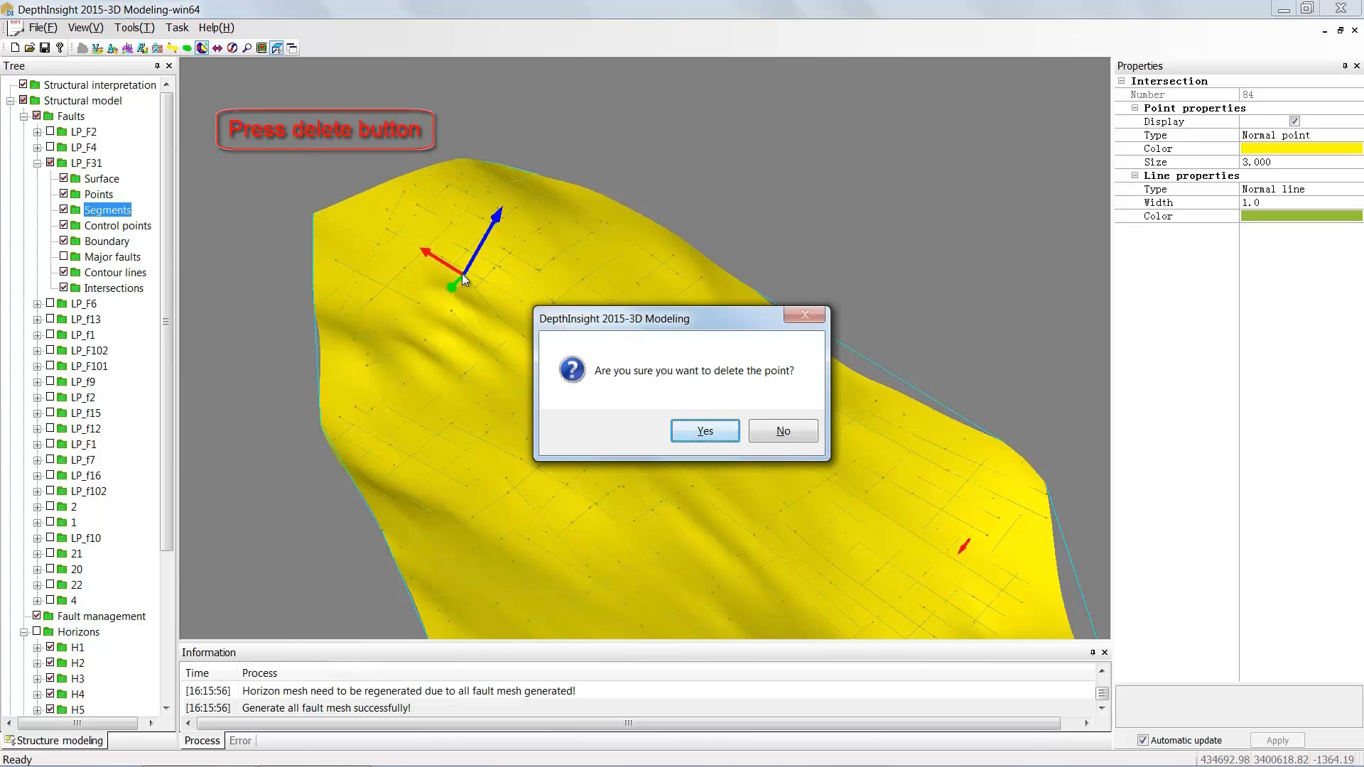
{"action": "key", "text": "Return"}
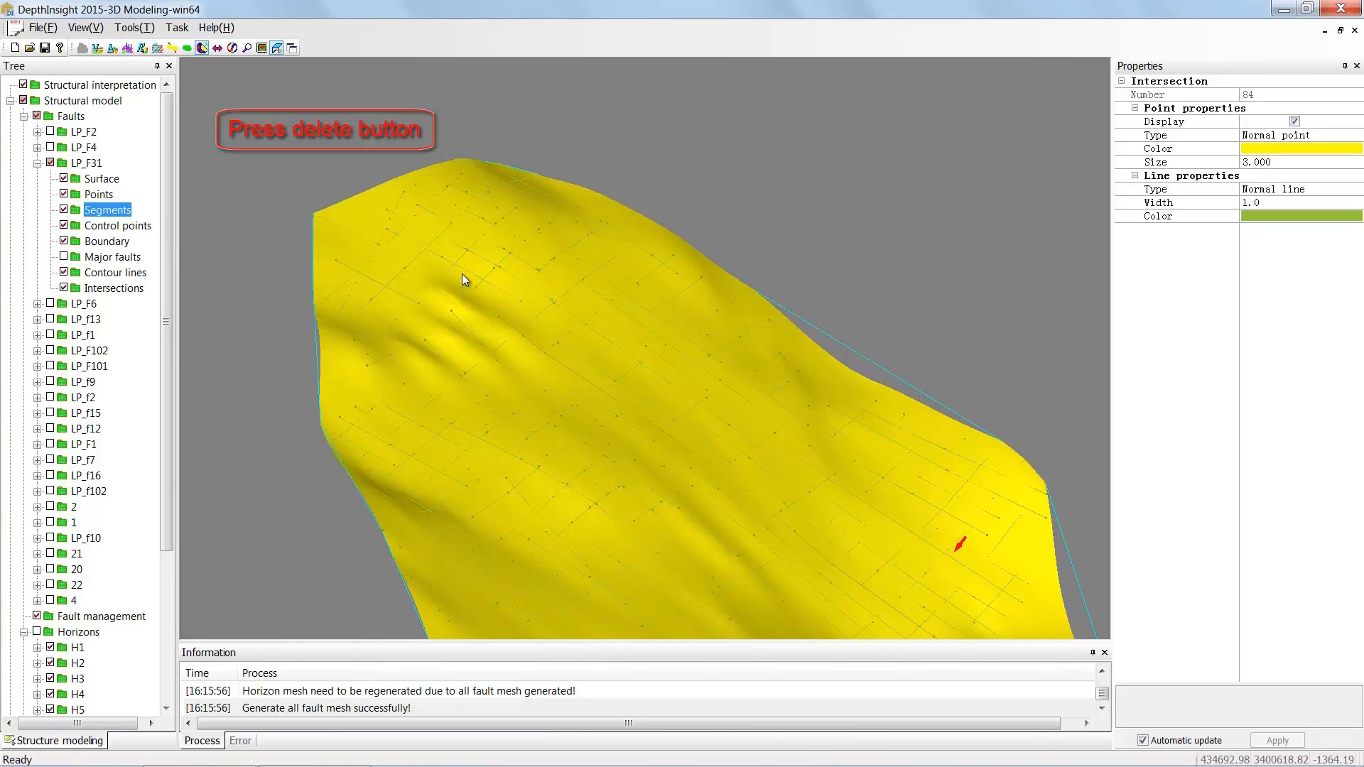
{"action": "left_click", "coordinate": [452, 310]}
{"action": "key", "text": "Delete"}
{"action": "key", "text": "Return"}
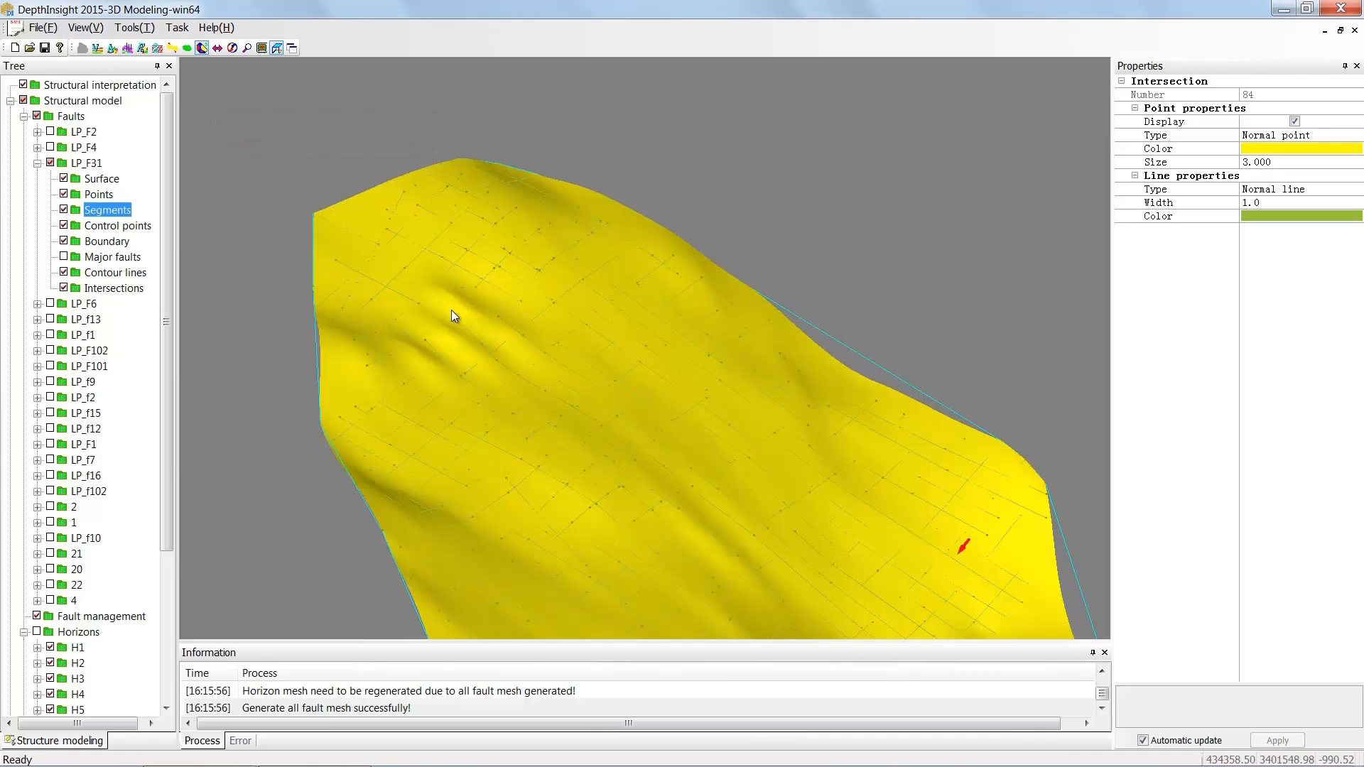
{"action": "left_click", "coordinate": [426, 339]}
{"action": "key", "text": "Delete"}
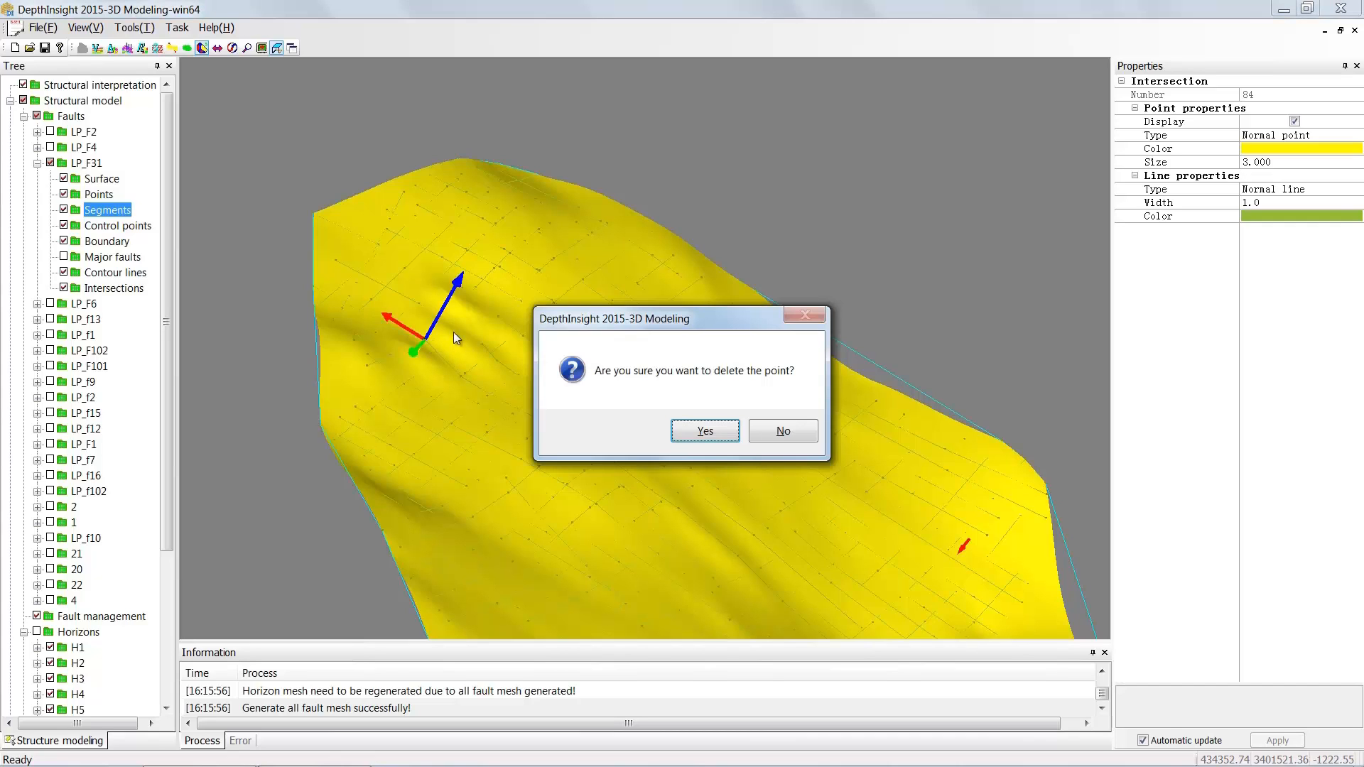
{"action": "key", "text": "Return"}
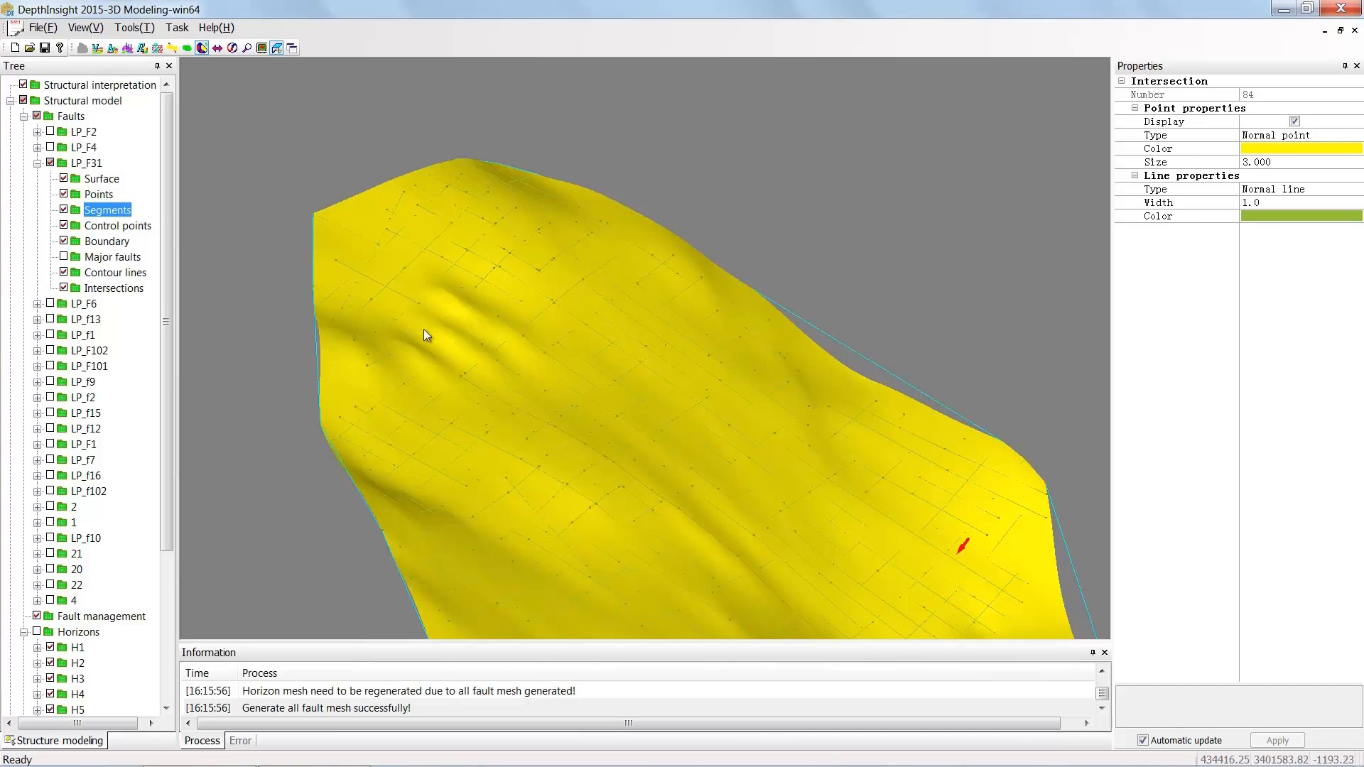
Regenerate the surface of fault LP_F31 from the edited segments and inspect the formerly wrinkled area
{"action": "left_click", "coordinate": [108, 179]}
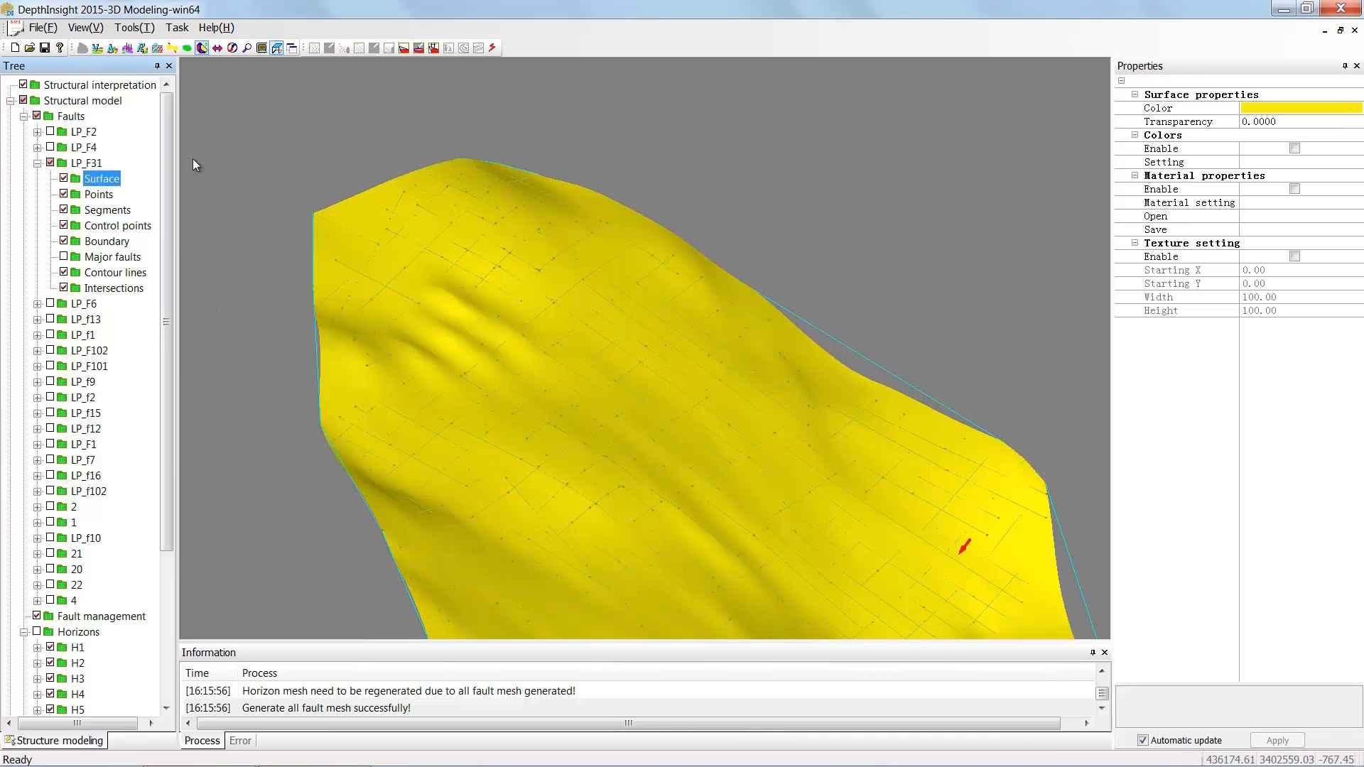
{"action": "left_click", "coordinate": [494, 48]}
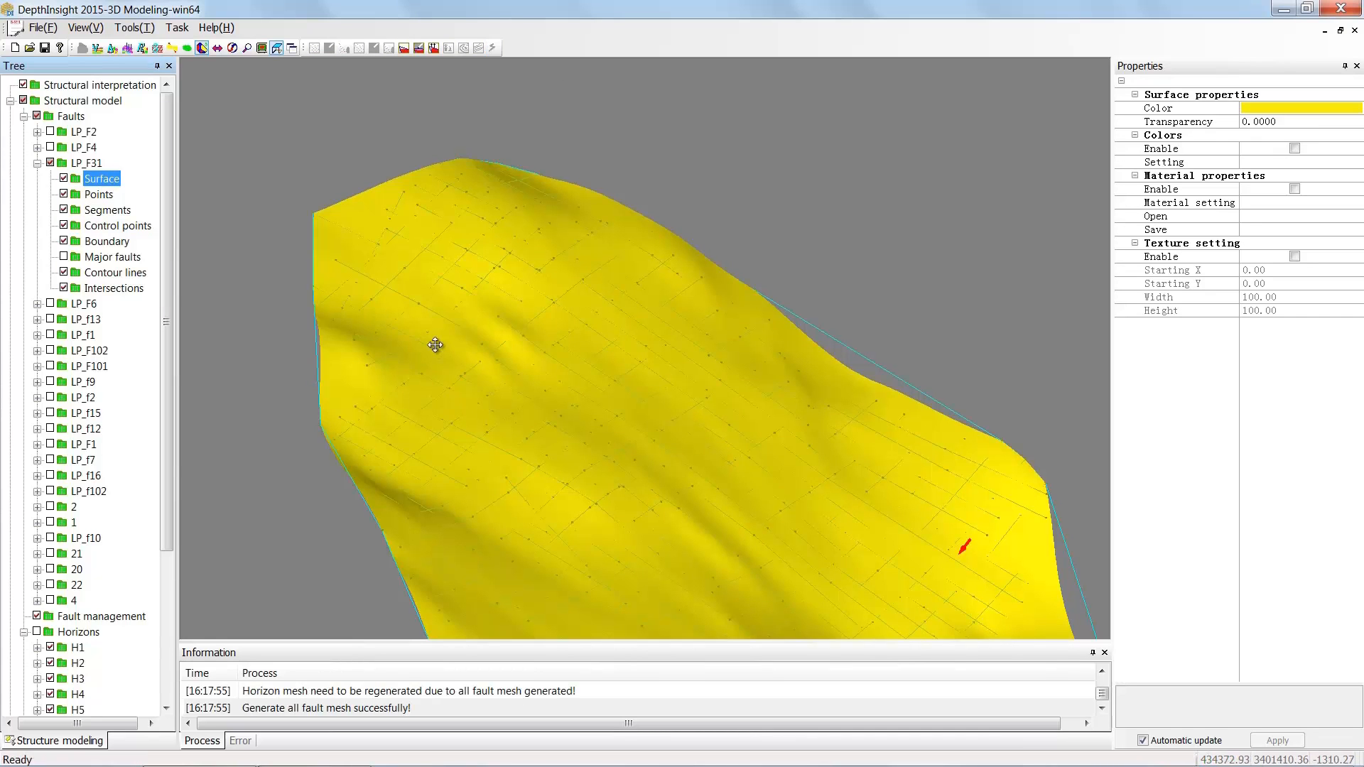
{"action": "left_click_drag", "start_coordinate": [436, 344], "coordinate": [453, 353]}
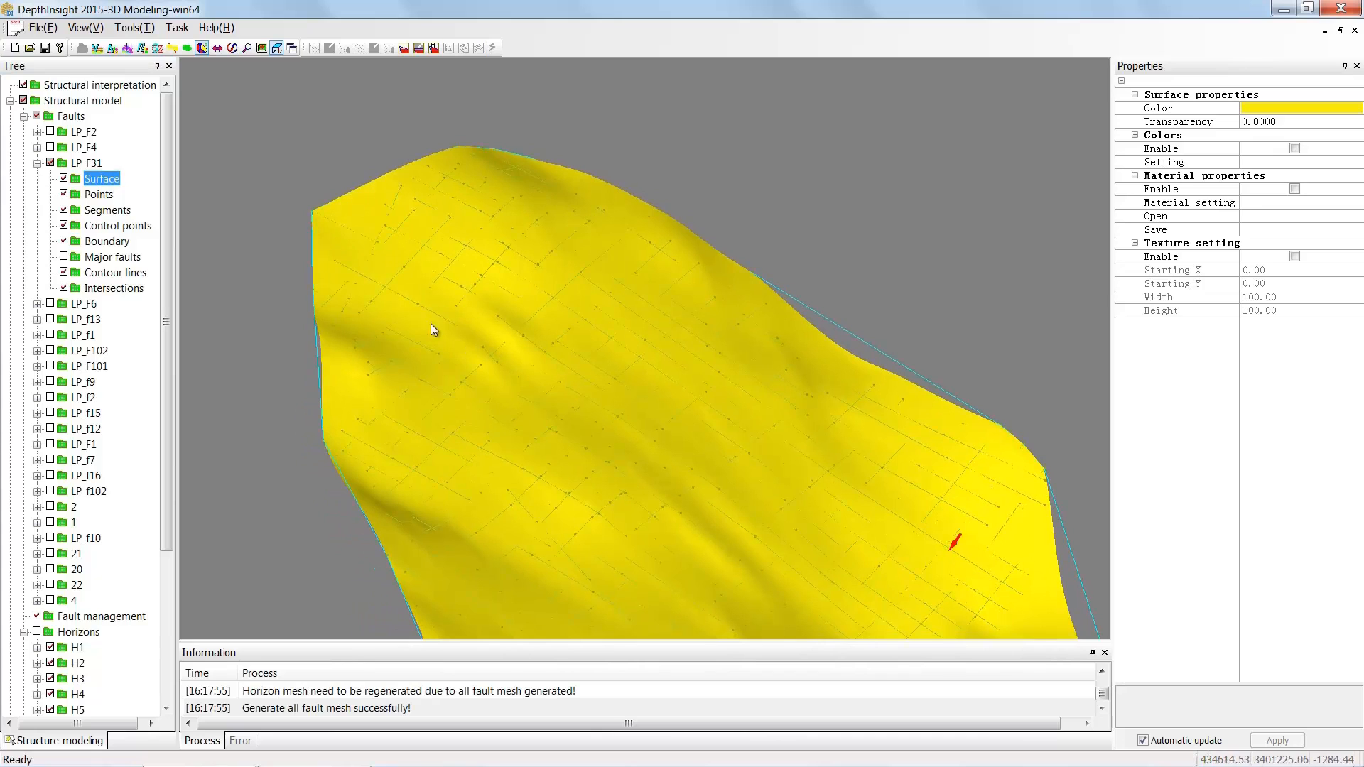
{"action": "scroll", "coordinate": [632, 397], "scroll_direction": "down", "scroll_amount": 5}
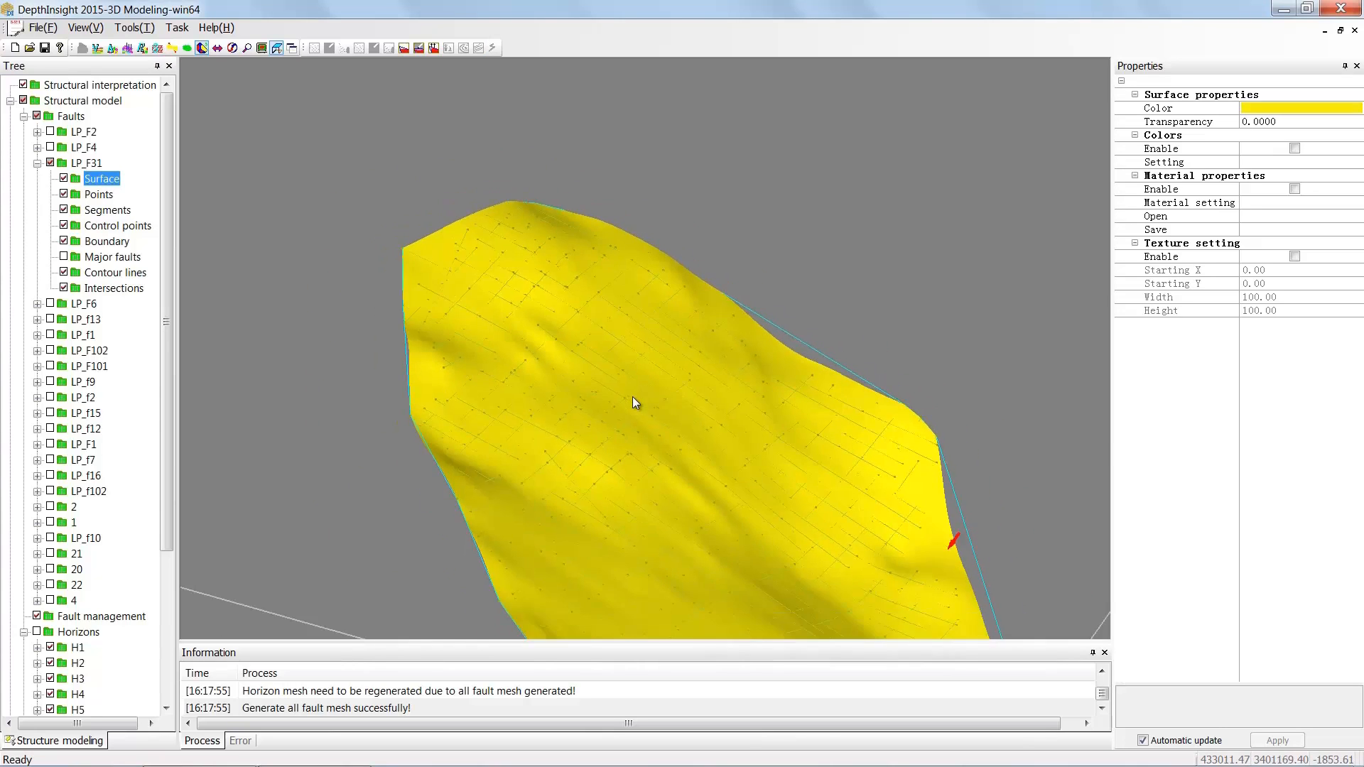
{"action": "left_click_drag", "start_coordinate": [622, 392], "coordinate": [662, 394]}
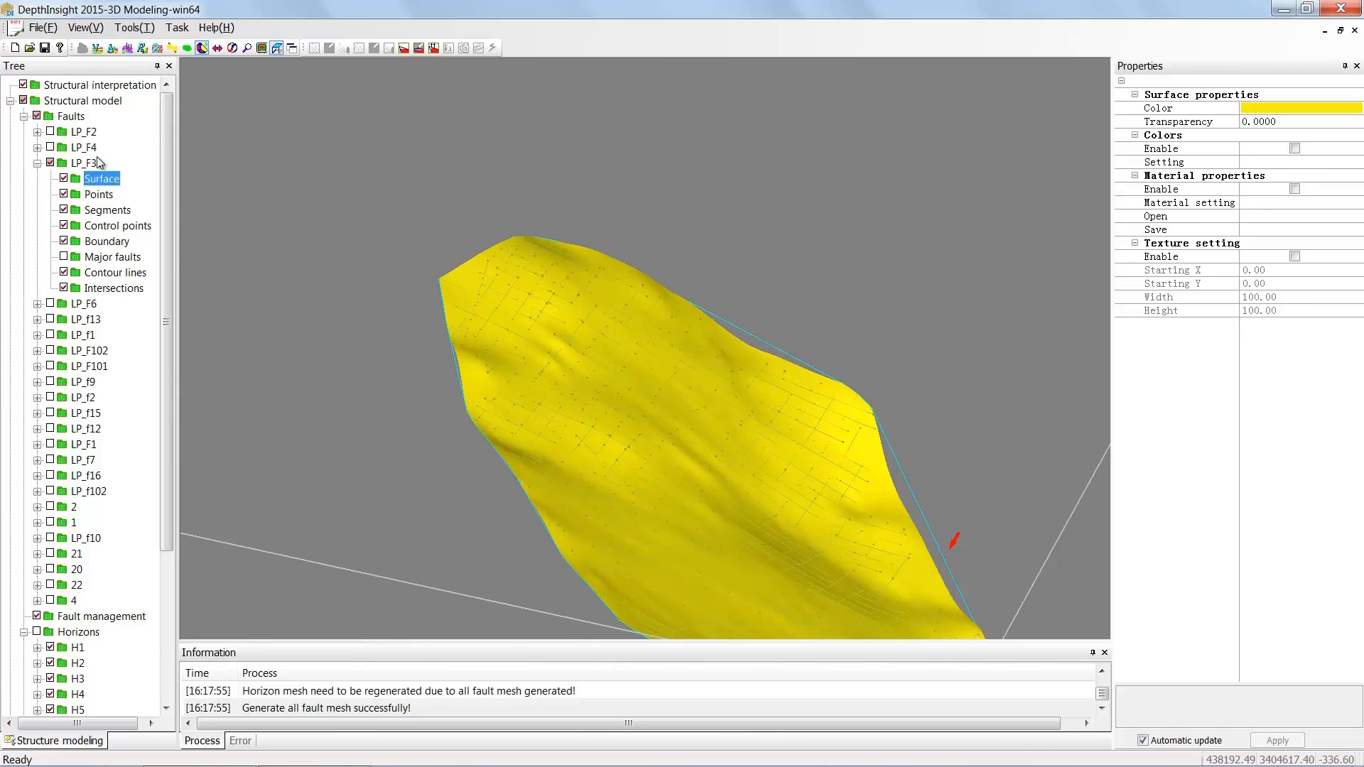
Collapse LP_F31 in the tree and show all faults again
{"action": "left_click", "coordinate": [37, 163]}
{"action": "left_click", "coordinate": [79, 118]}
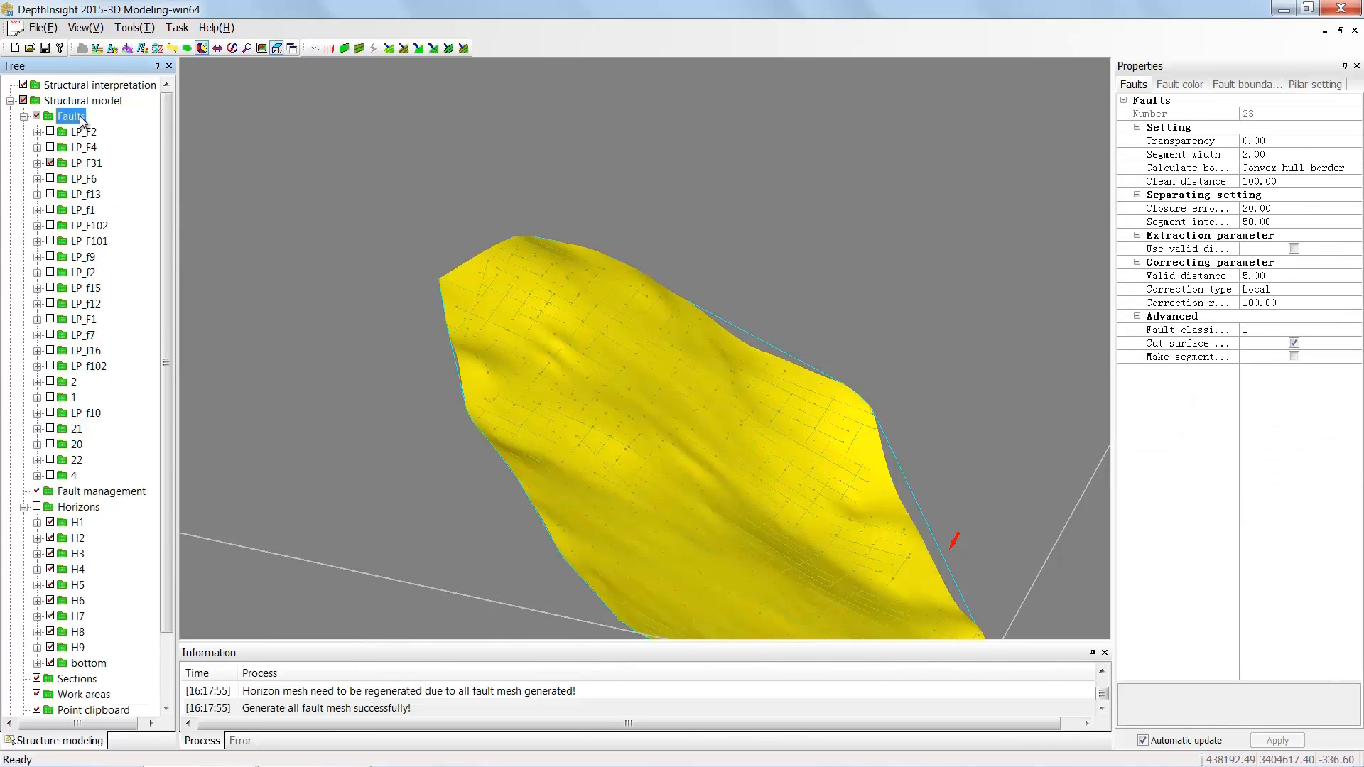
{"action": "right_click", "coordinate": [81, 118]}
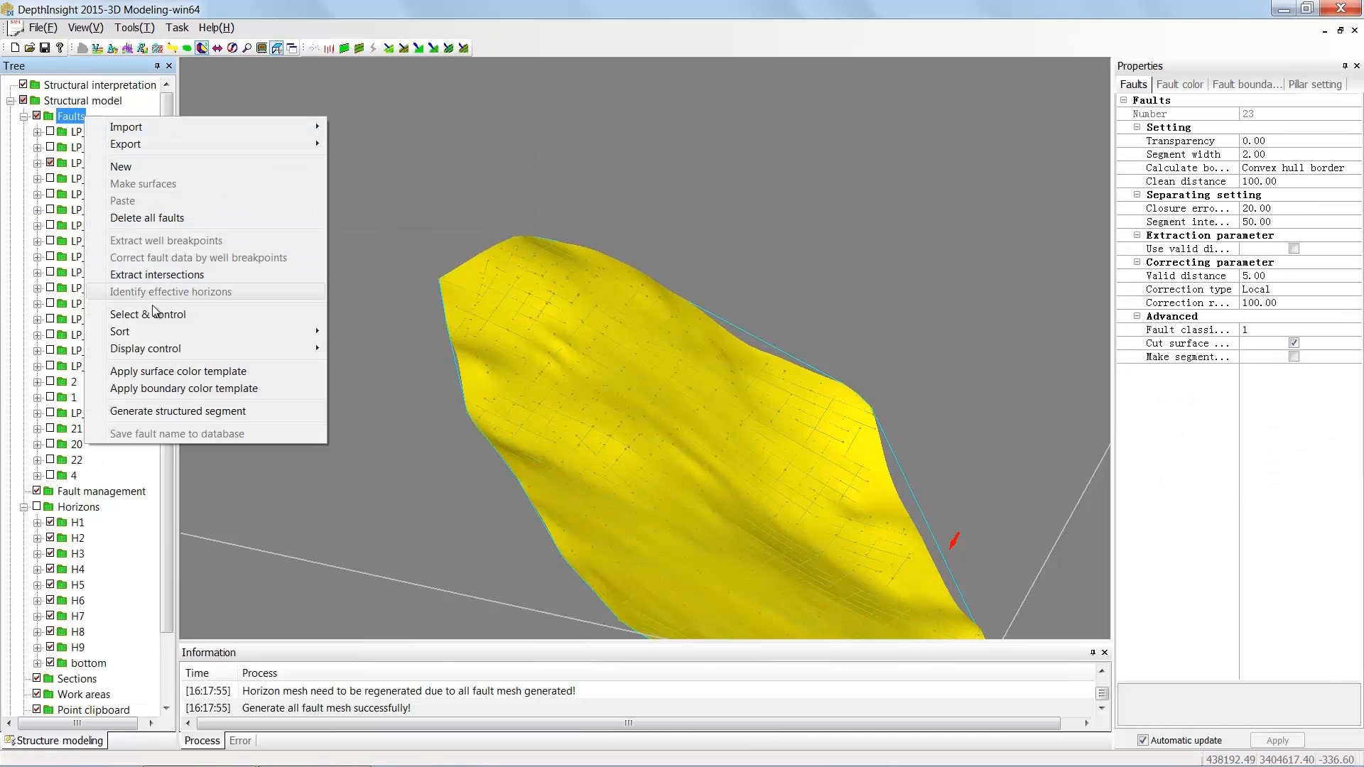
{"action": "mouse_move", "coordinate": [145, 348]}
{"action": "left_click", "coordinate": [380, 348]}
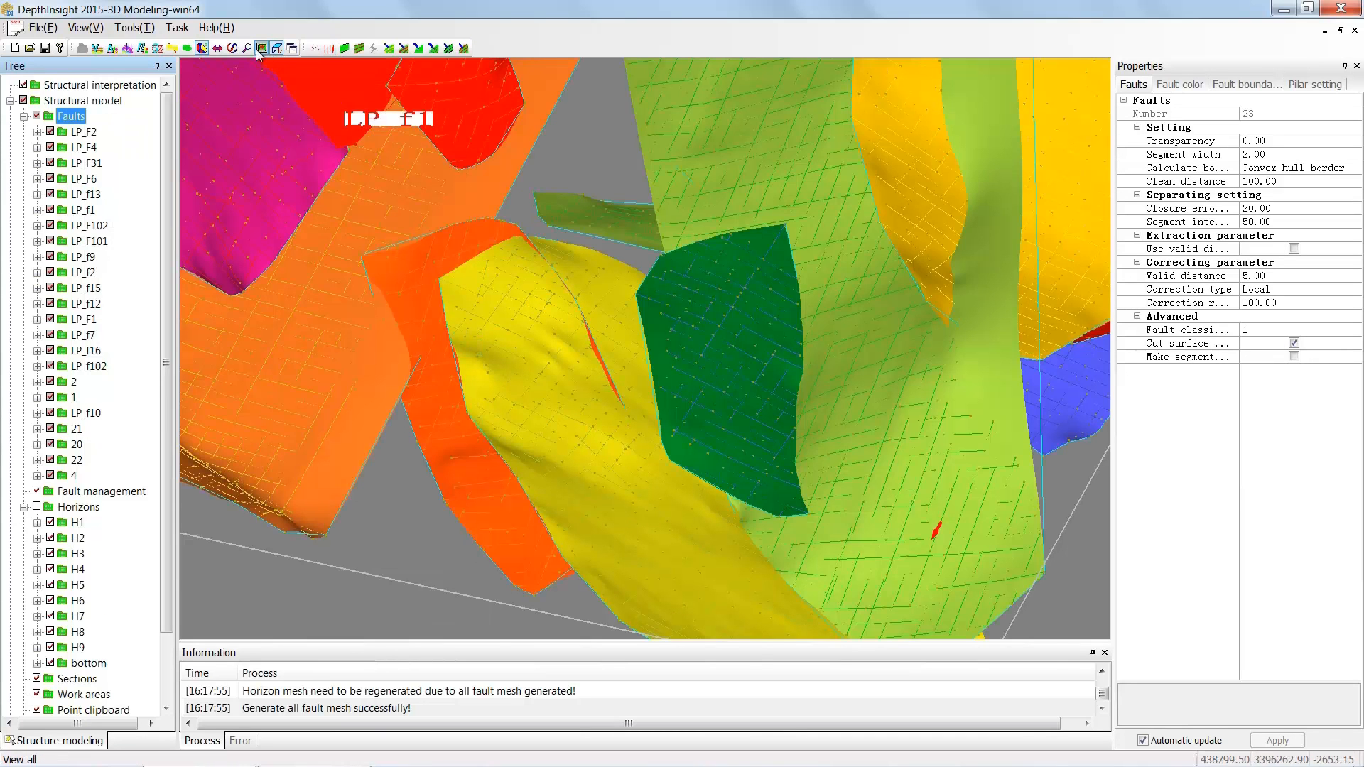
Fit the whole model in the view and examine how the fault surfaces meet from several angles
{"action": "left_click", "coordinate": [261, 48]}
{"action": "left_click", "coordinate": [650, 312]}
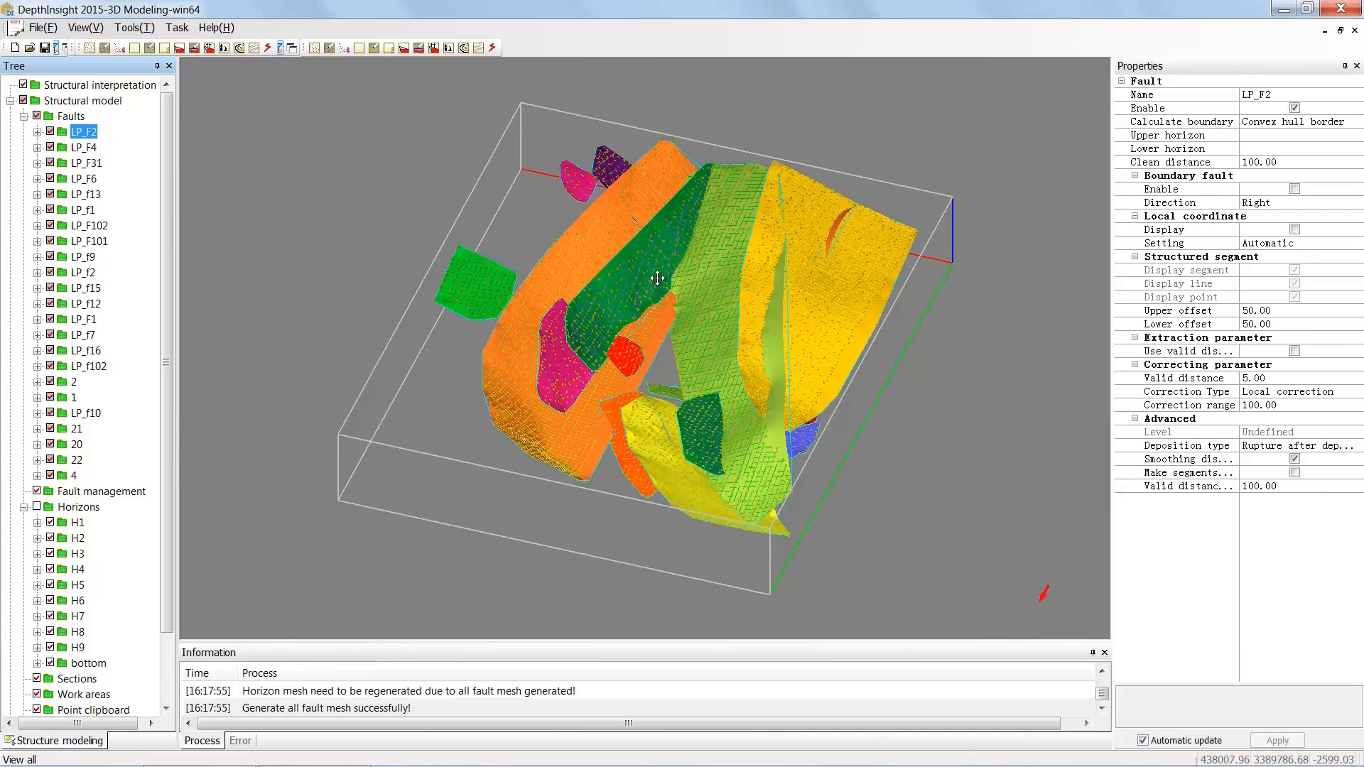
{"action": "mouse_move", "coordinate": [657, 277]}
{"action": "left_mouse_down"}
{"action": "mouse_move", "coordinate": [697, 283]}
{"action": "mouse_move", "coordinate": [657, 292]}
{"action": "left_mouse_up"}
{"action": "scroll", "coordinate": [658, 293], "scroll_direction": "up", "scroll_amount": 2}
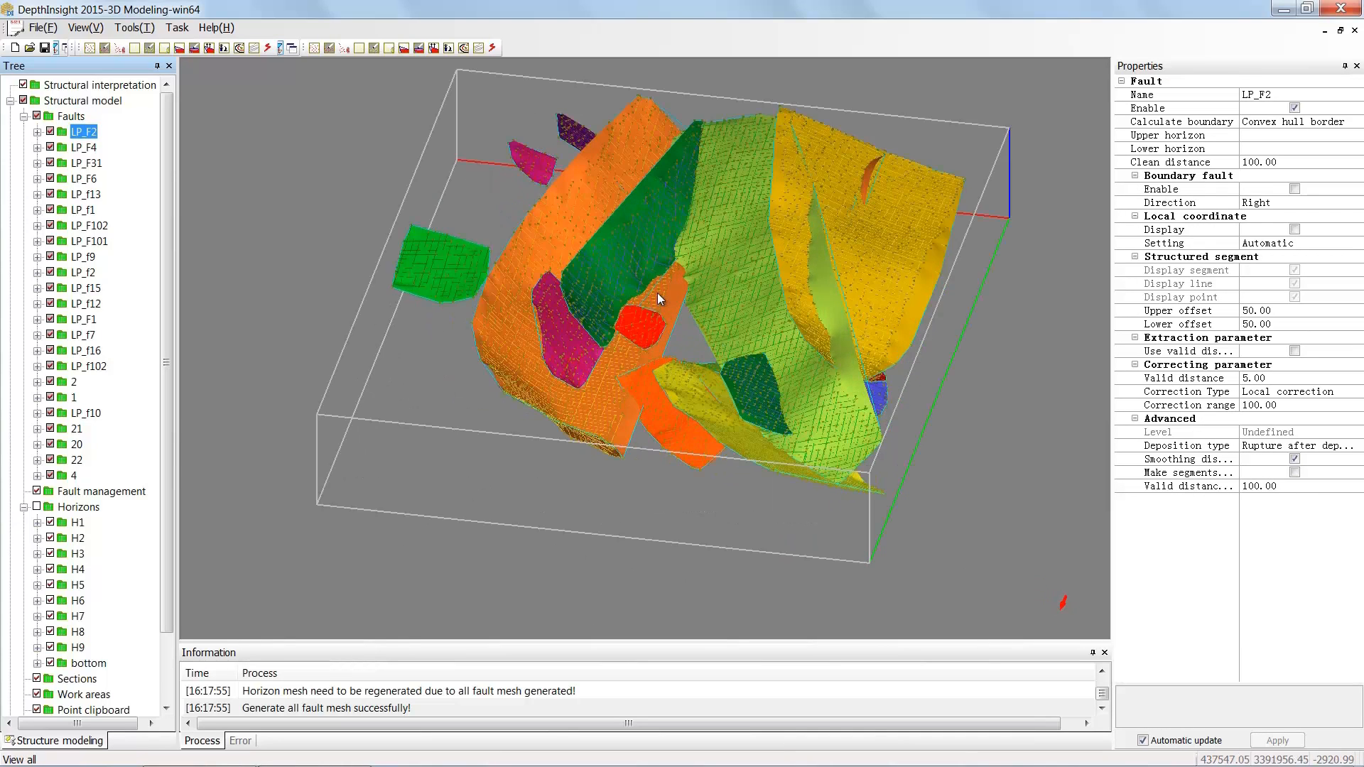
{"action": "scroll", "coordinate": [660, 293], "scroll_direction": "up", "scroll_amount": 1}
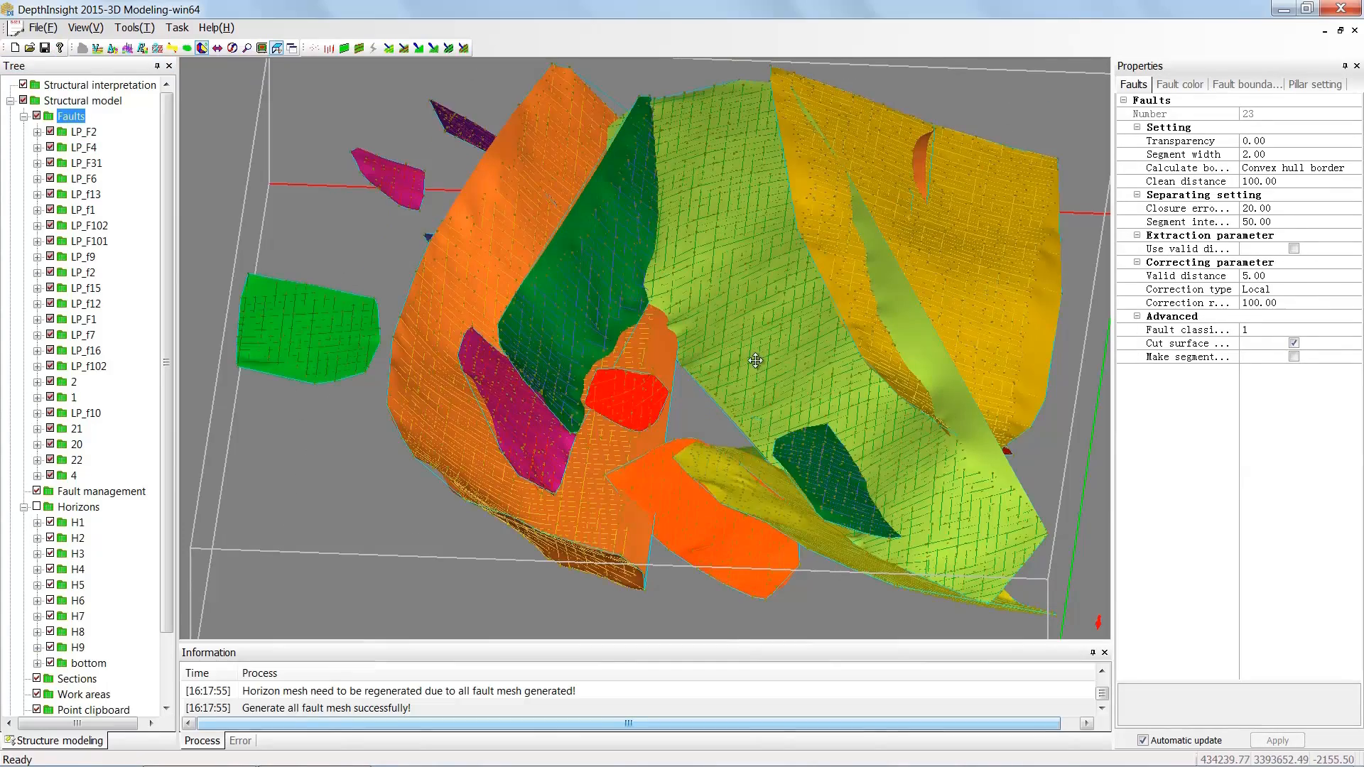
{"action": "left_click_drag", "start_coordinate": [757, 362], "coordinate": [699, 365]}
{"action": "scroll", "coordinate": [744, 346], "scroll_direction": "up", "scroll_amount": 5}
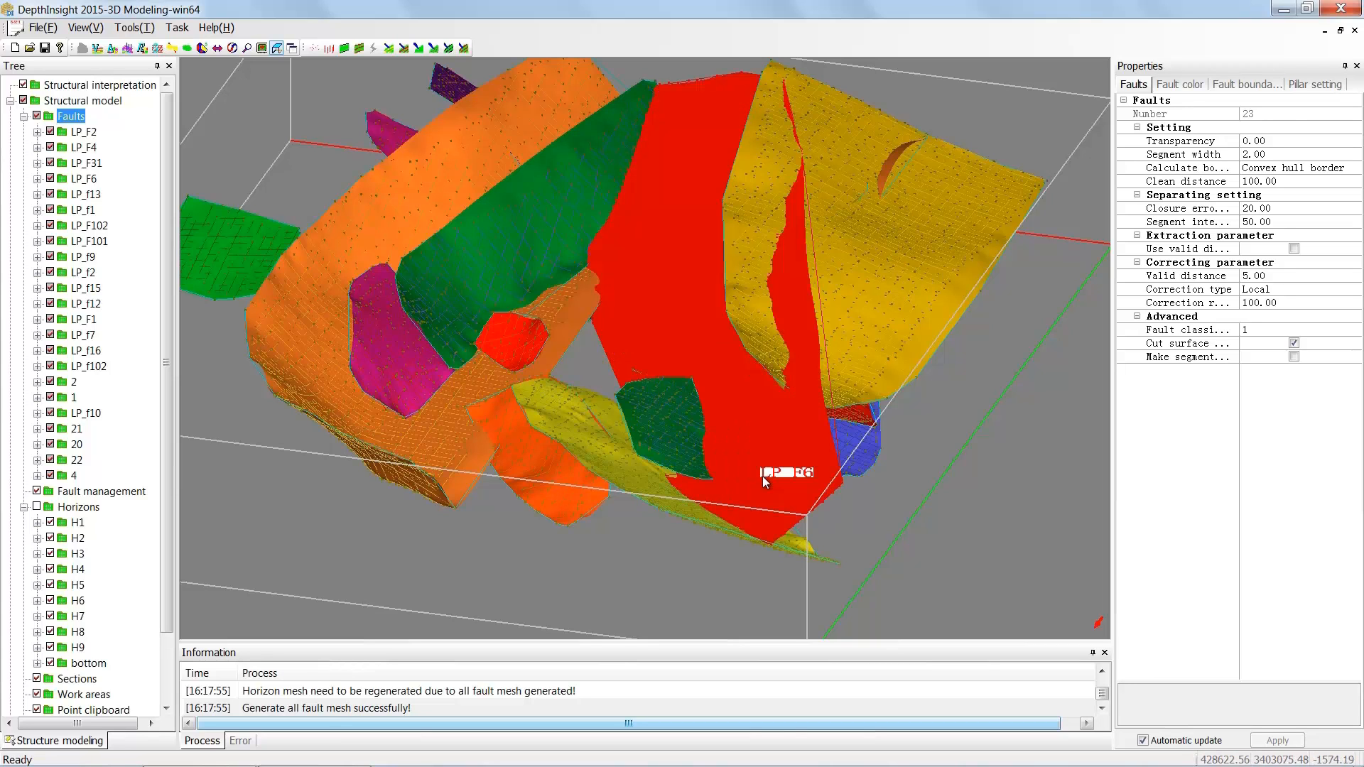
Hide all faults except LP_F6, and display LP_F31 alongside it
{"action": "left_click", "coordinate": [757, 476]}
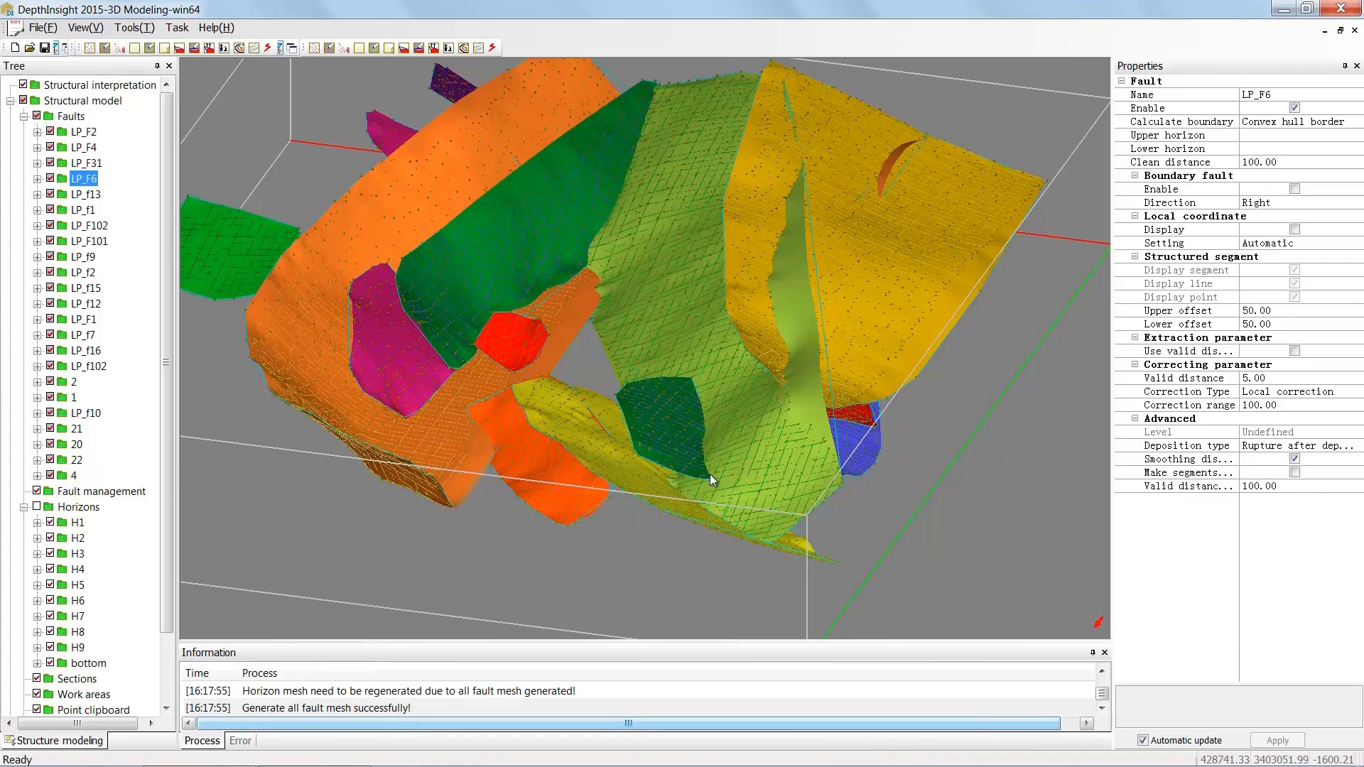
{"action": "right_click", "coordinate": [90, 183]}
{"action": "mouse_move", "coordinate": [279, 338]}
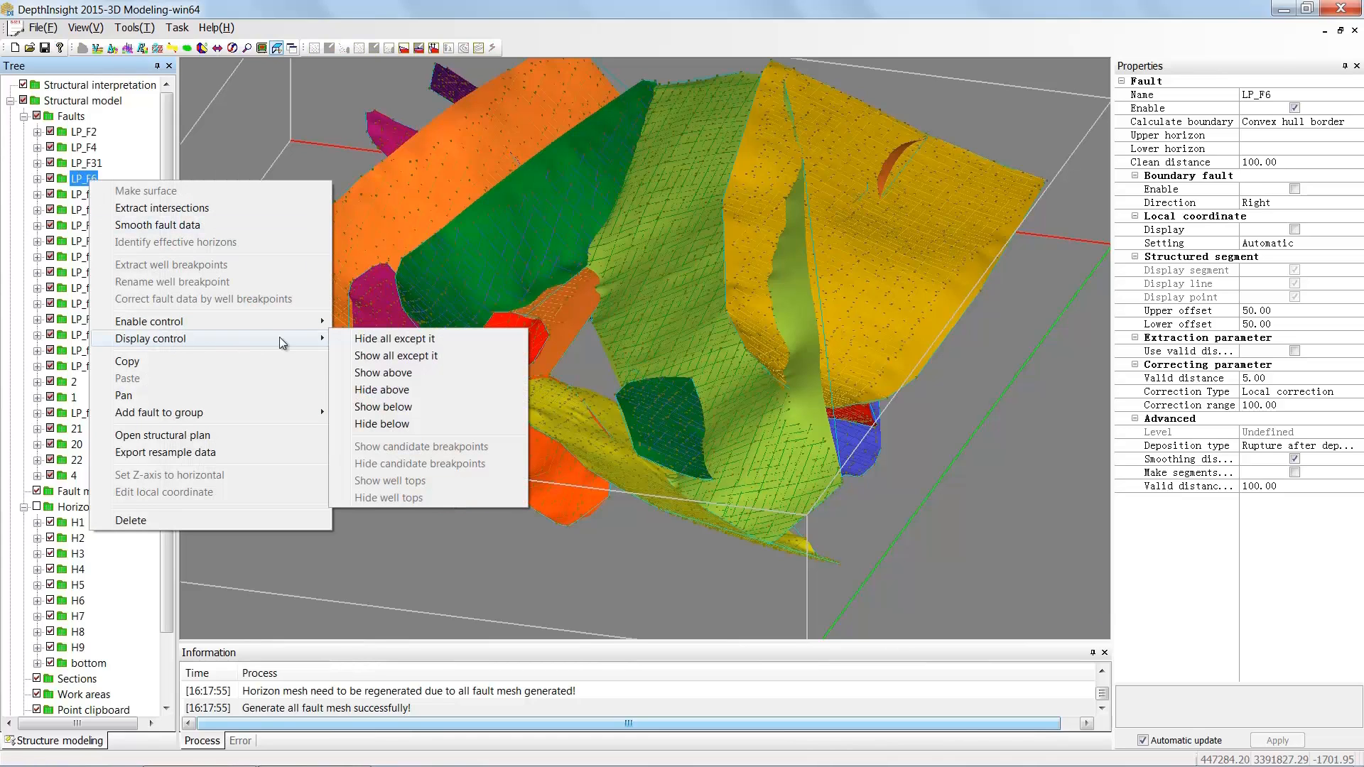
{"action": "left_click", "coordinate": [371, 339]}
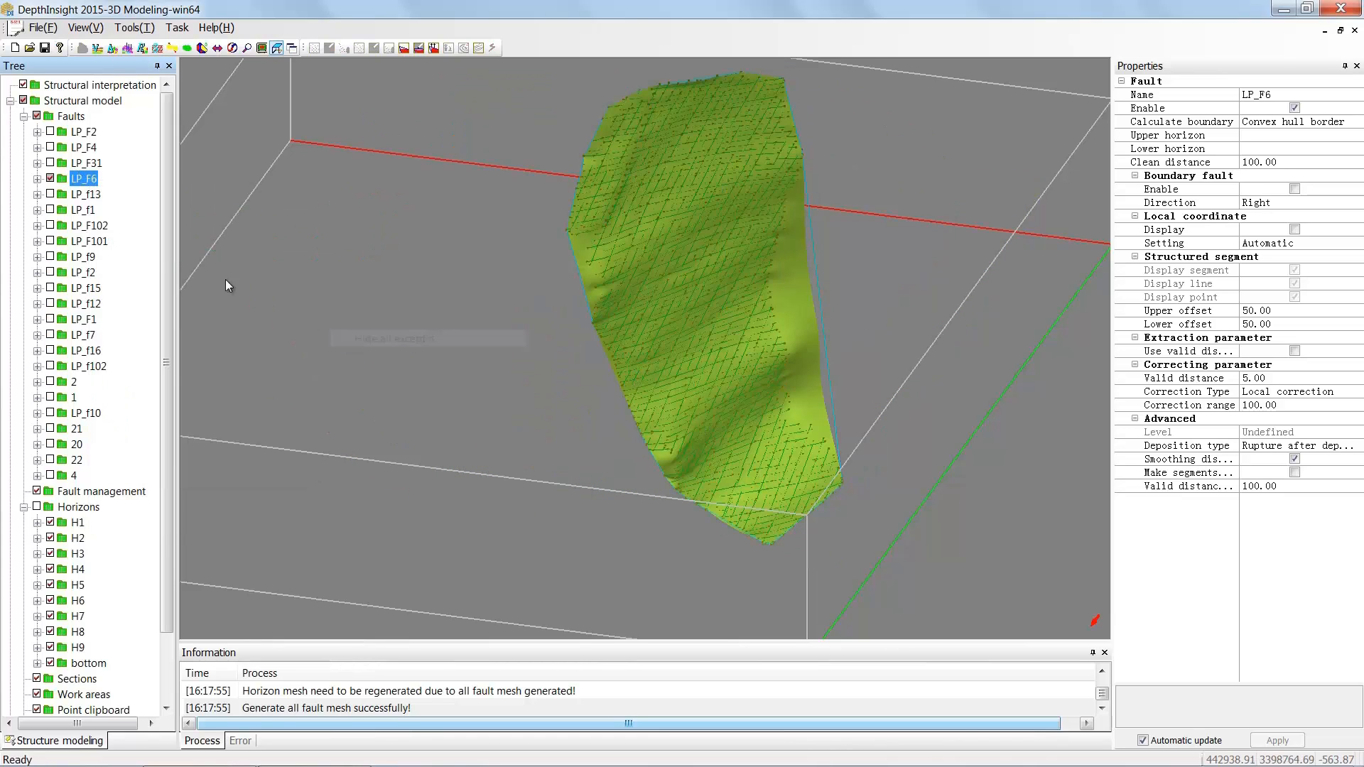
{"action": "left_click", "coordinate": [49, 163]}
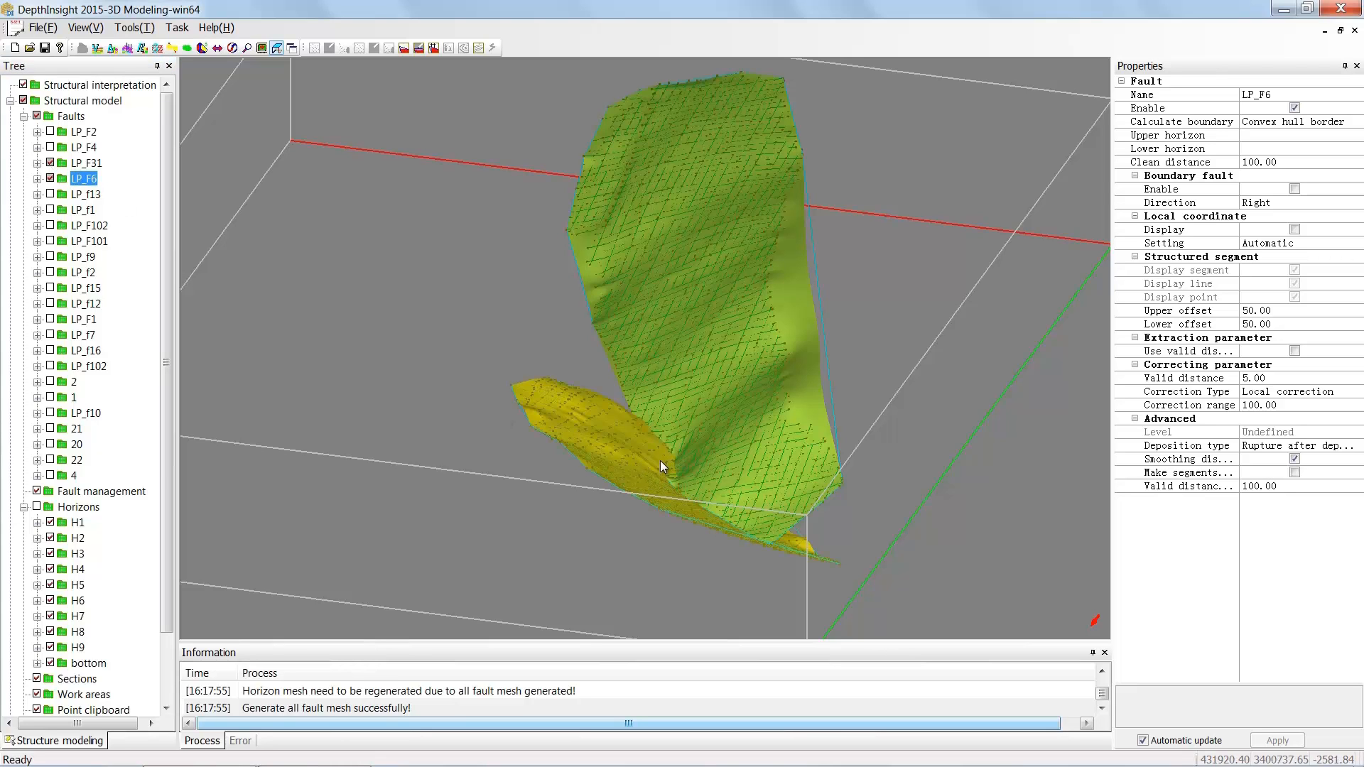
Edit the boundary of fault LP_F6 with LP_F31 hidden, moving its points outward along the edge that meets LP_F31
{"action": "left_click", "coordinate": [201, 48]}
{"action": "left_click_drag", "start_coordinate": [731, 480], "coordinate": [671, 375]}
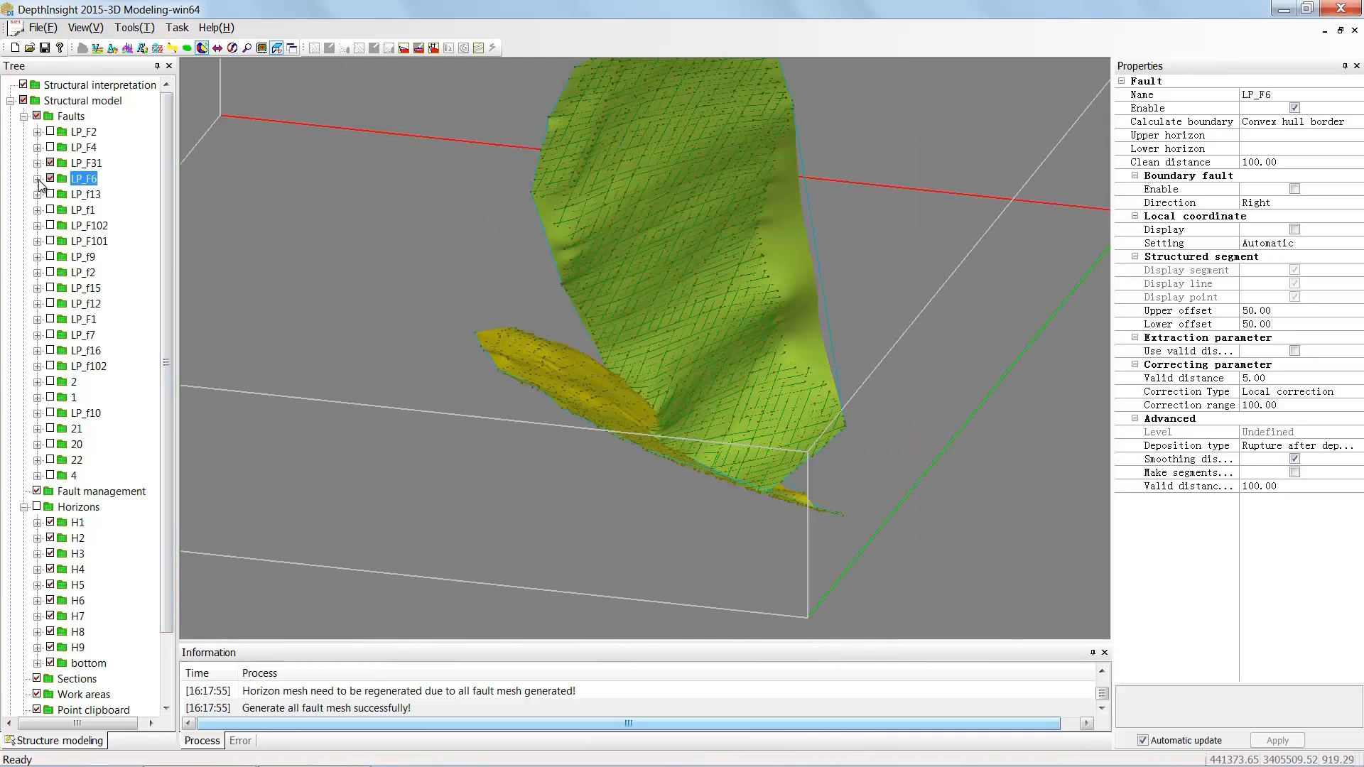
{"action": "left_click", "coordinate": [37, 179]}
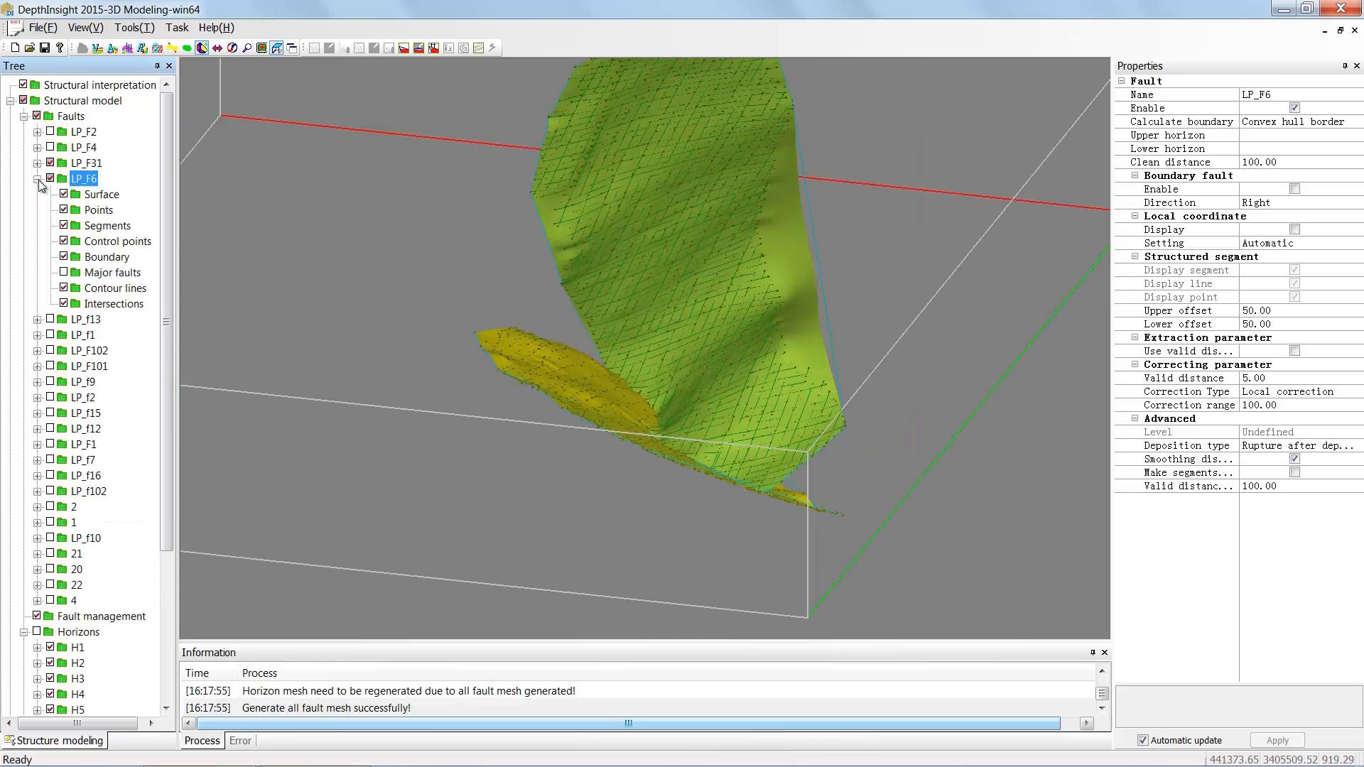
{"action": "right_click", "coordinate": [125, 259]}
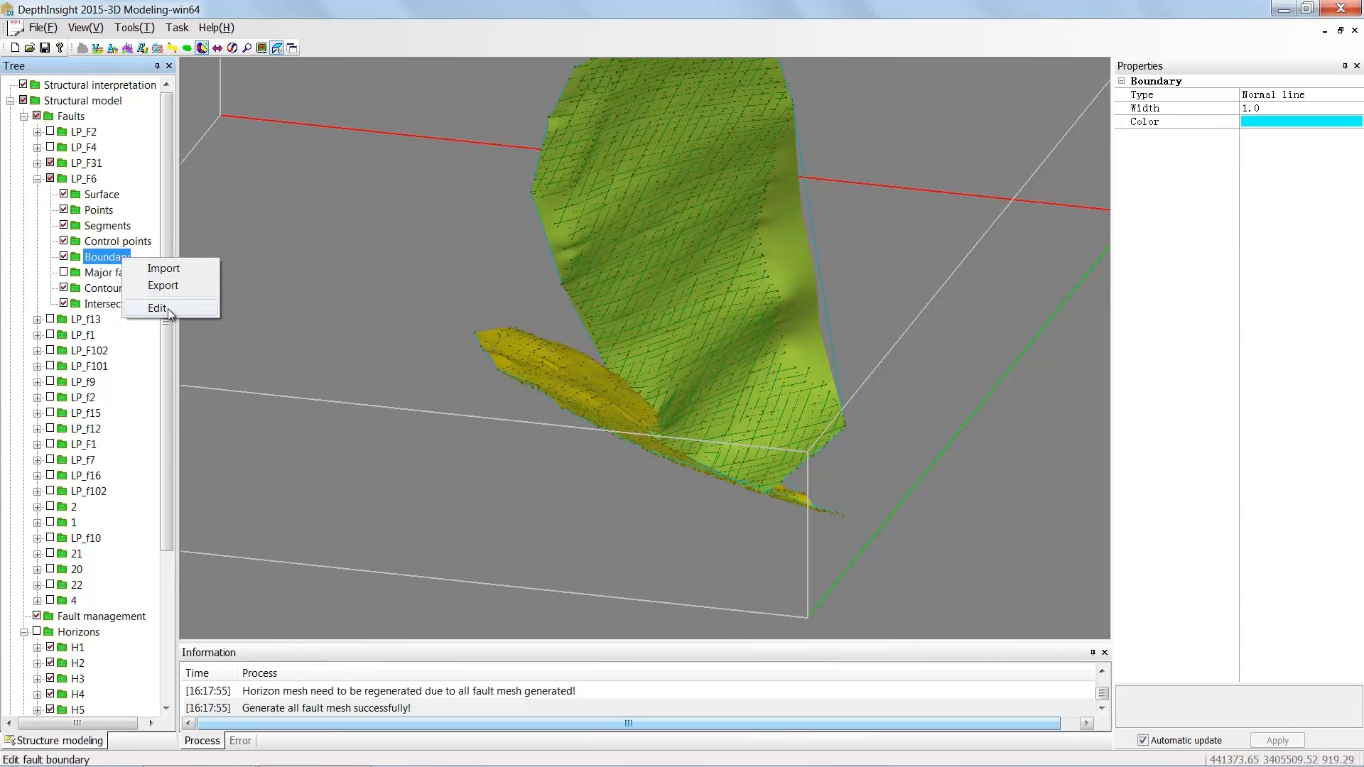
{"action": "left_click", "coordinate": [167, 308]}
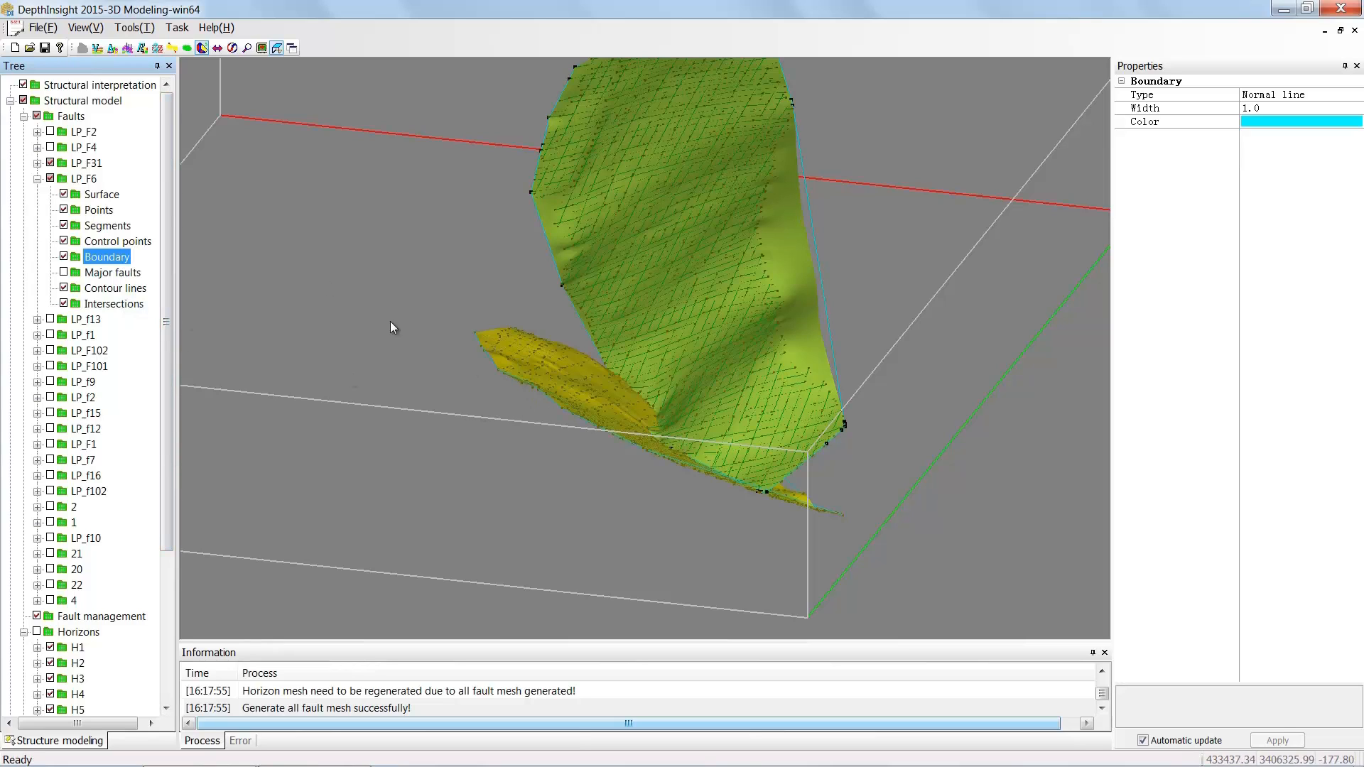
{"action": "left_click", "coordinate": [50, 163]}
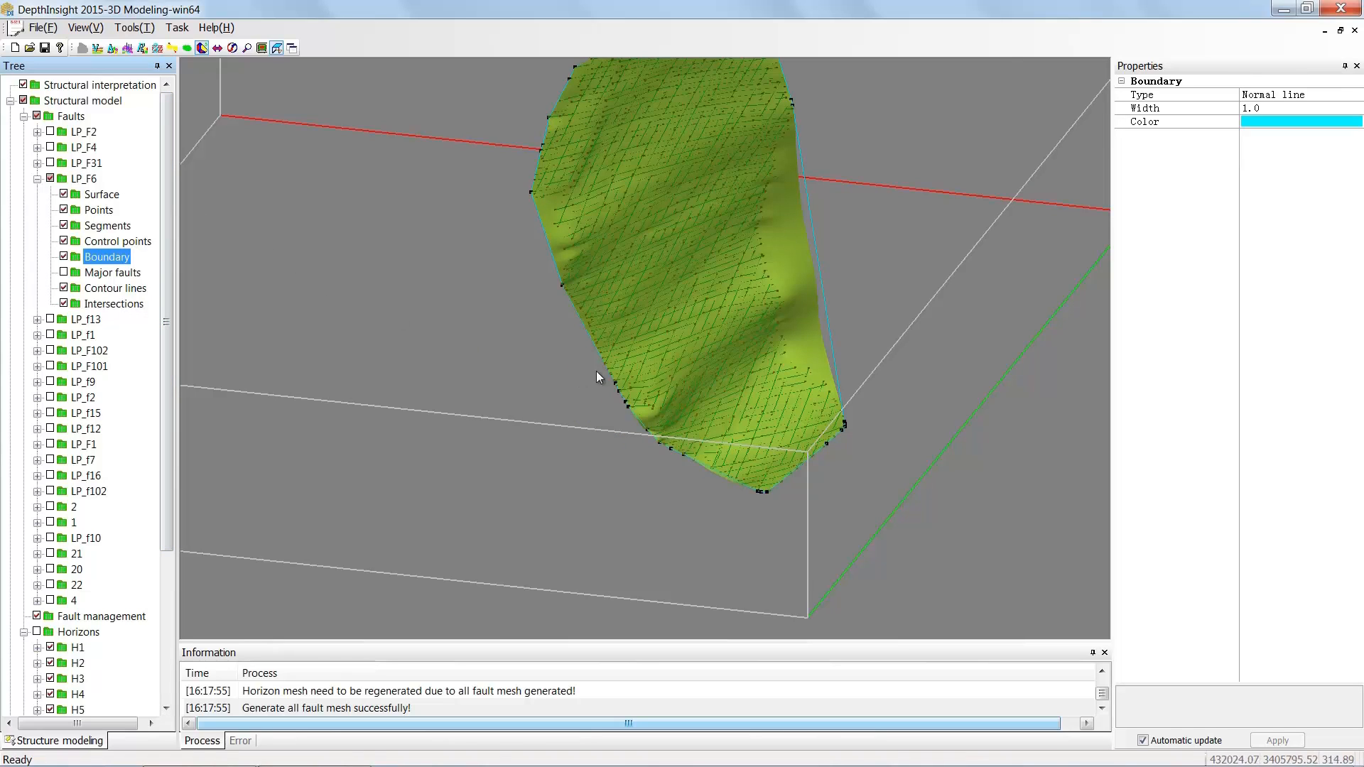
{"action": "left_click_drag", "start_coordinate": [561, 287], "coordinate": [550, 297]}
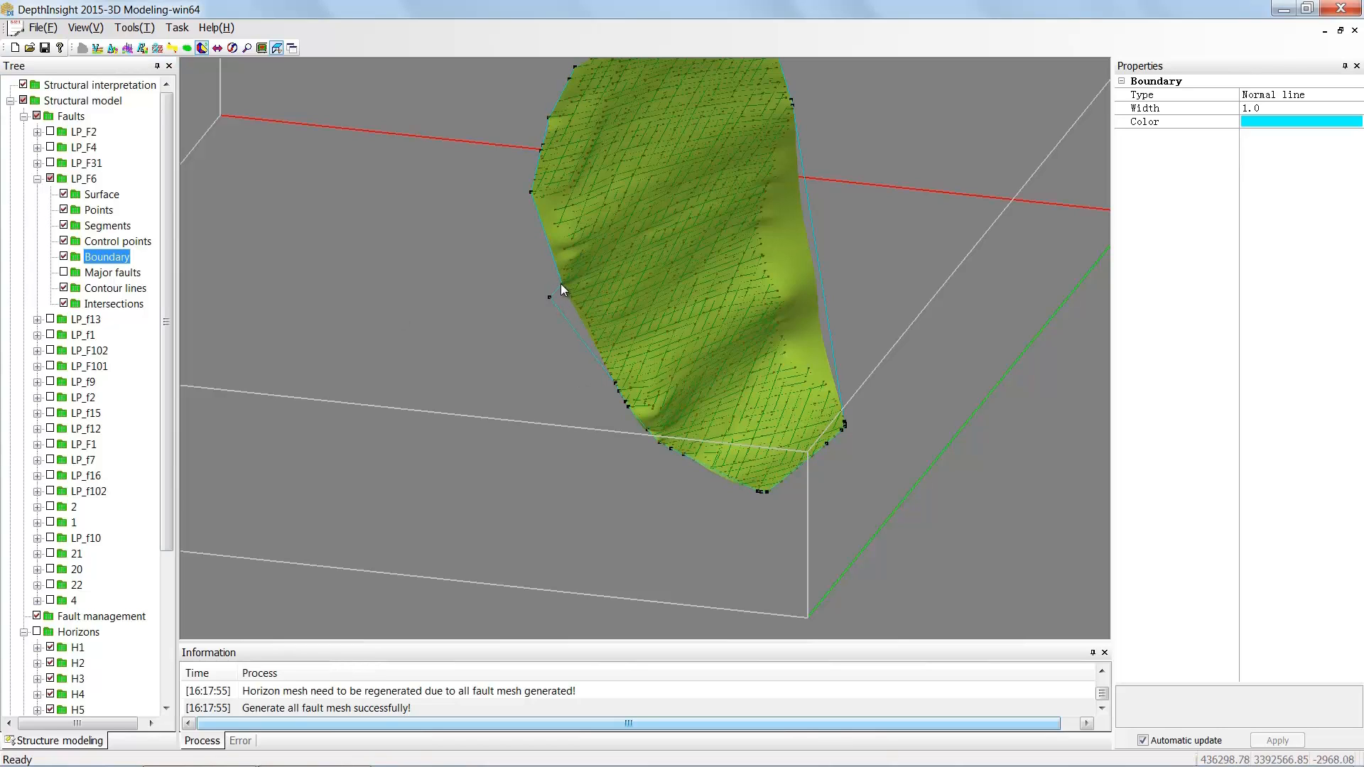
{"action": "left_click_drag", "start_coordinate": [531, 281], "coordinate": [535, 278]}
{"action": "left_click_drag", "start_coordinate": [602, 360], "coordinate": [577, 372]}
{"action": "left_click_drag", "start_coordinate": [756, 491], "coordinate": [721, 497]}
Regenerate the surface of LP_F6 from the extended boundary and inspect it together with LP_F31
{"action": "left_click", "coordinate": [102, 194]}
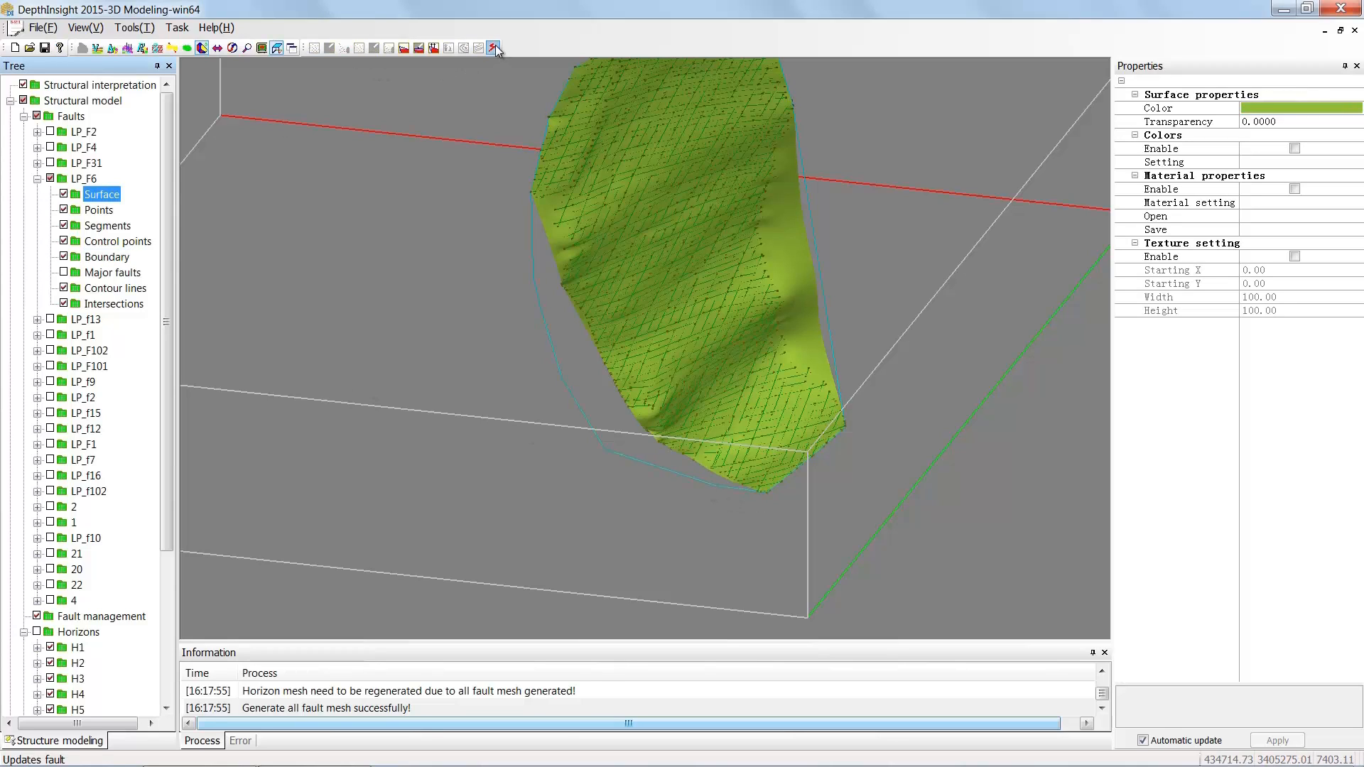
{"action": "left_click", "coordinate": [493, 48]}
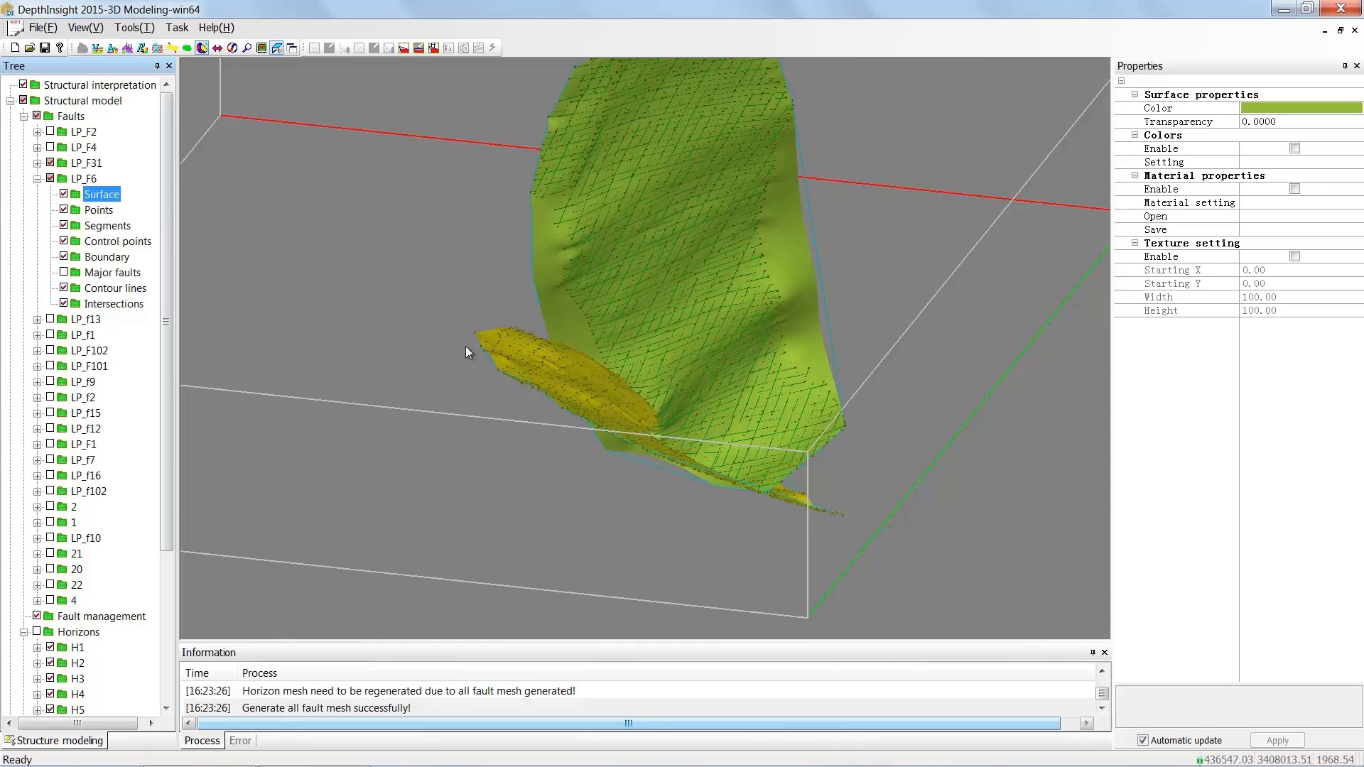
{"action": "left_click_drag", "start_coordinate": [469, 350], "coordinate": [664, 359]}
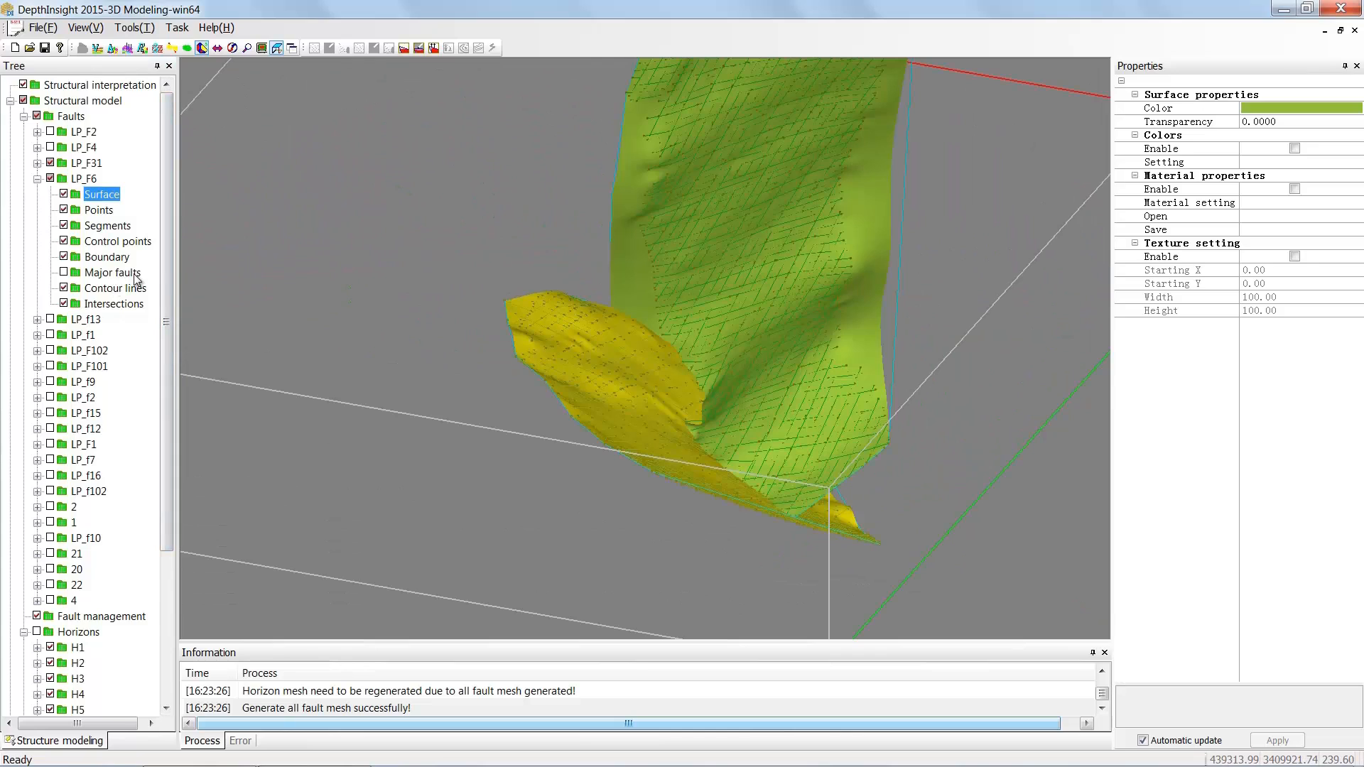
Assign LP_F31 as the major fault of LP_F6
{"action": "left_click", "coordinate": [113, 272]}
{"action": "right_click", "coordinate": [136, 279]}
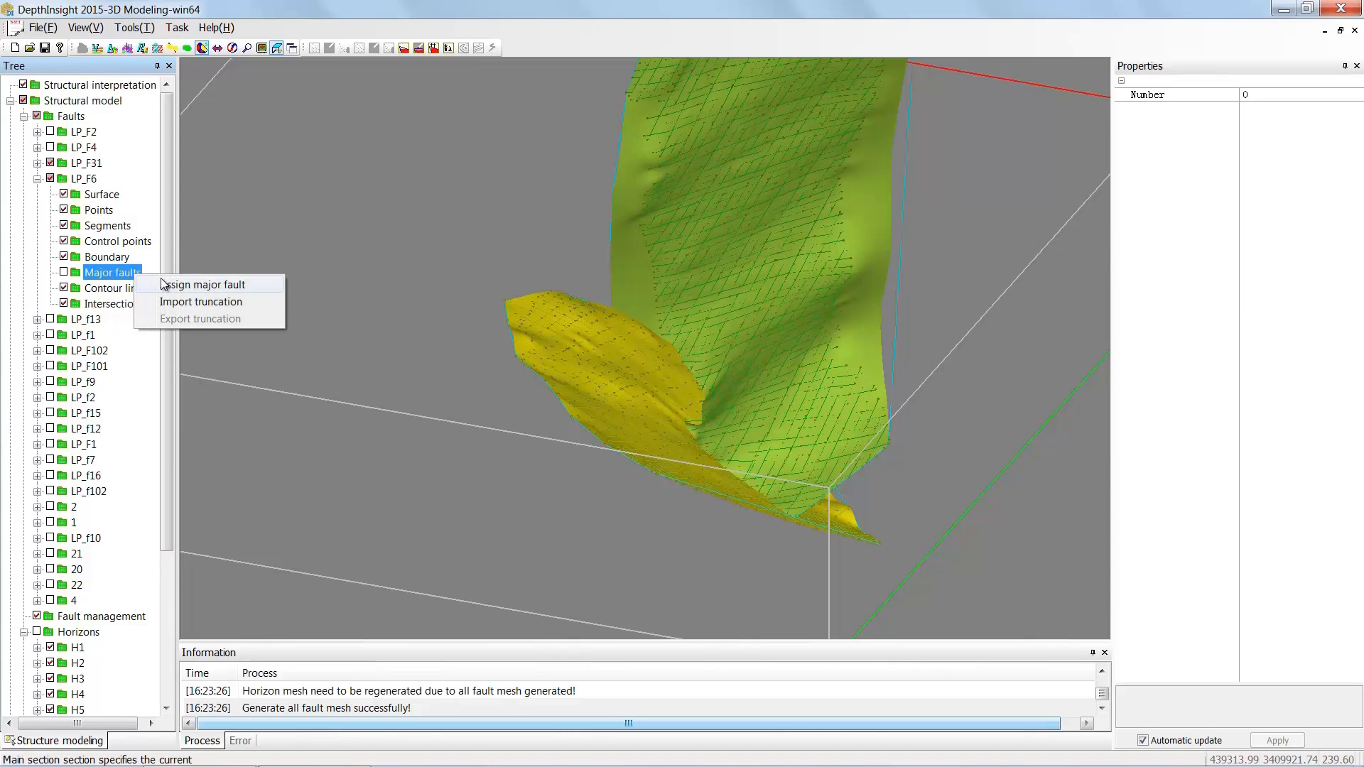
{"action": "left_click", "coordinate": [258, 283]}
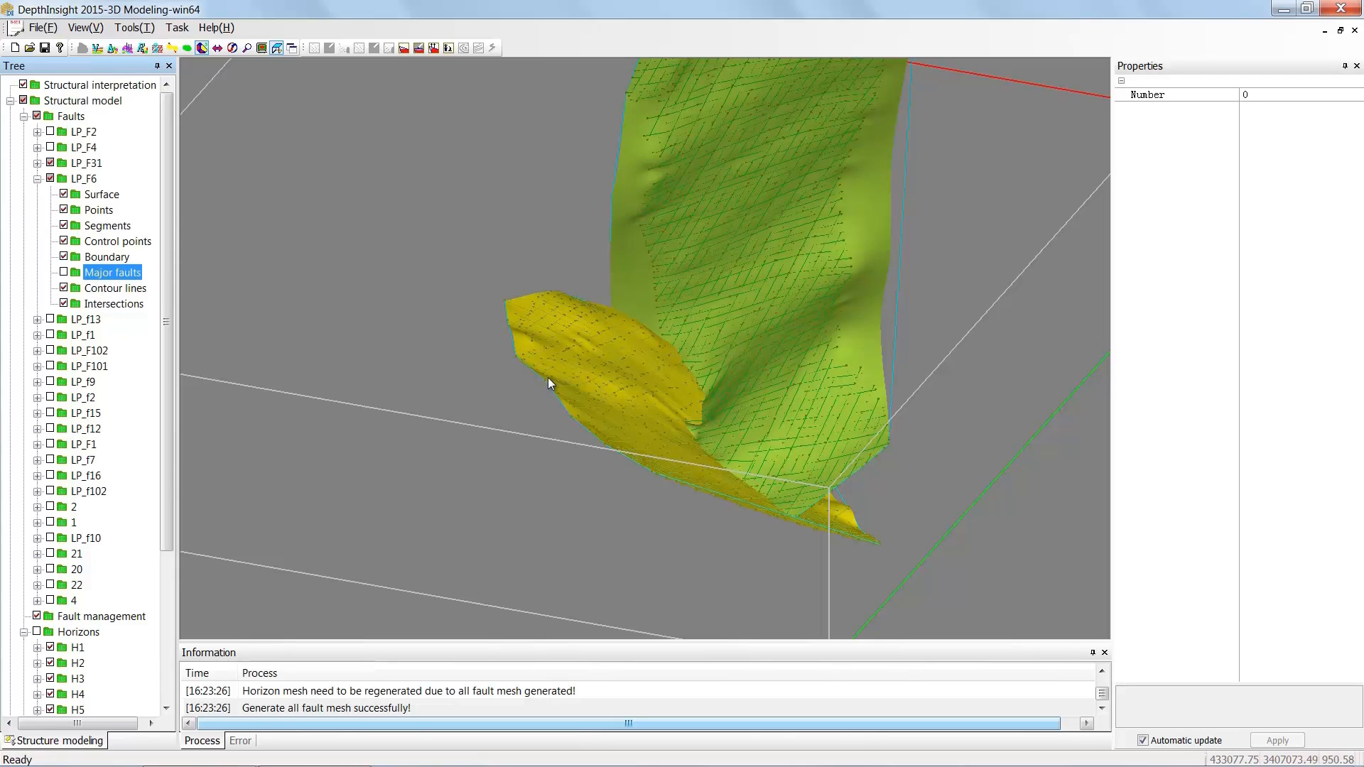
{"action": "left_click", "coordinate": [578, 378]}
{"action": "left_click", "coordinate": [50, 273]}
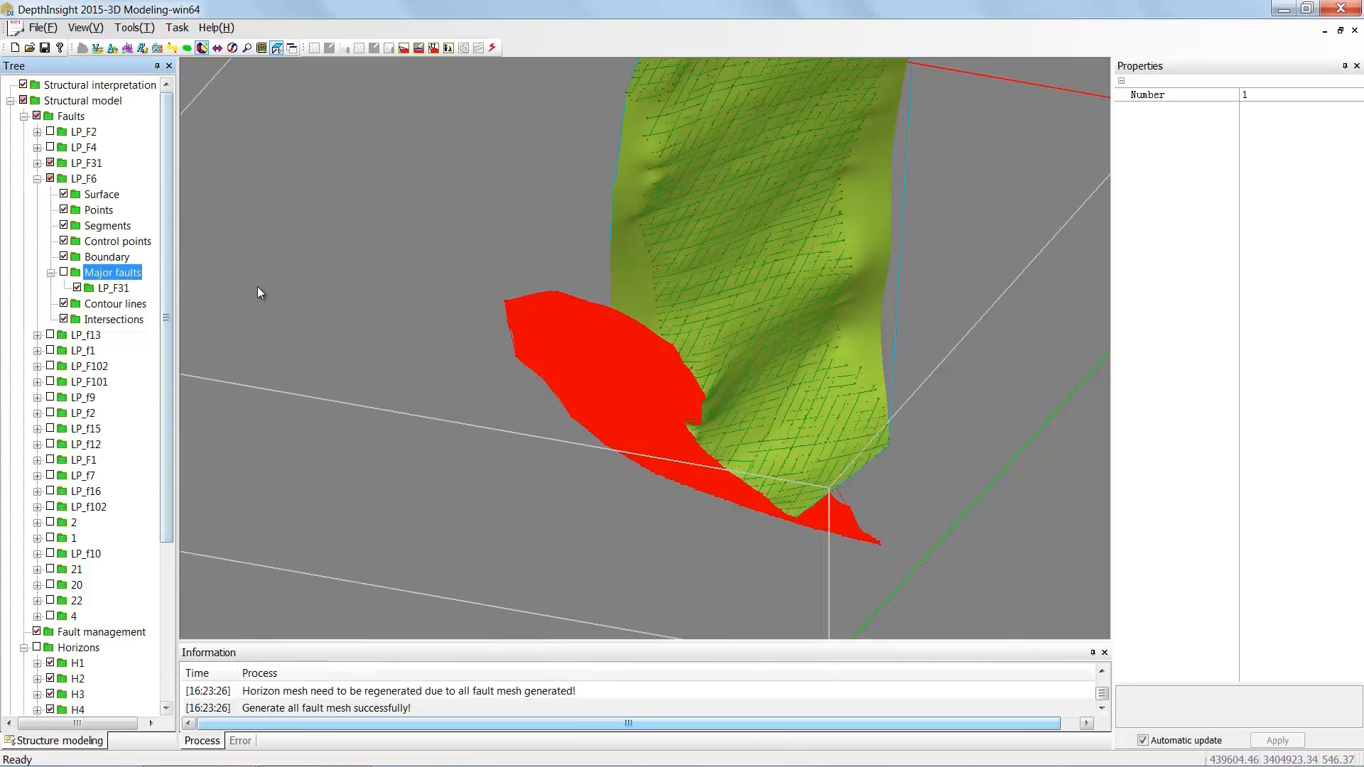
Regenerate the surface of LP_F6 with its major fault applied and inspect the contact with LP_F31
{"action": "left_click", "coordinate": [101, 195]}
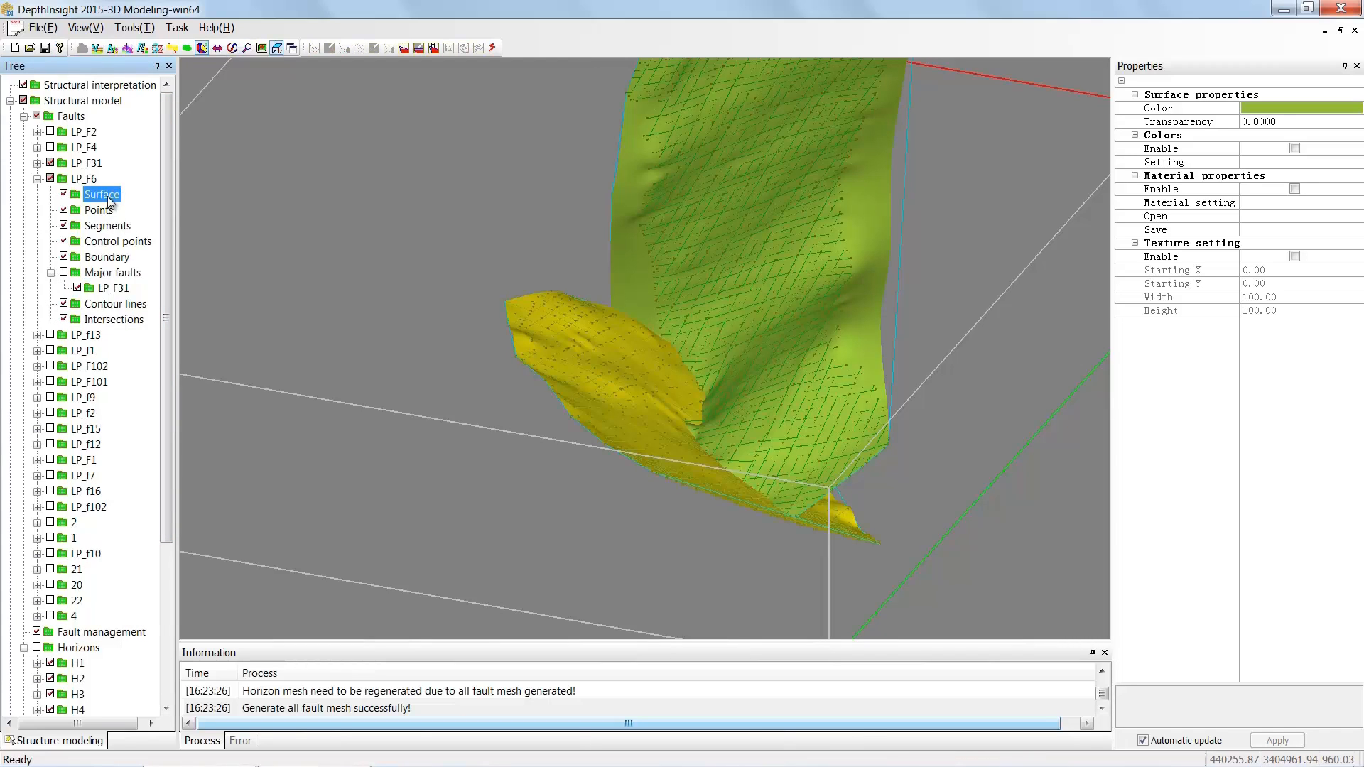
{"action": "left_click", "coordinate": [493, 48]}
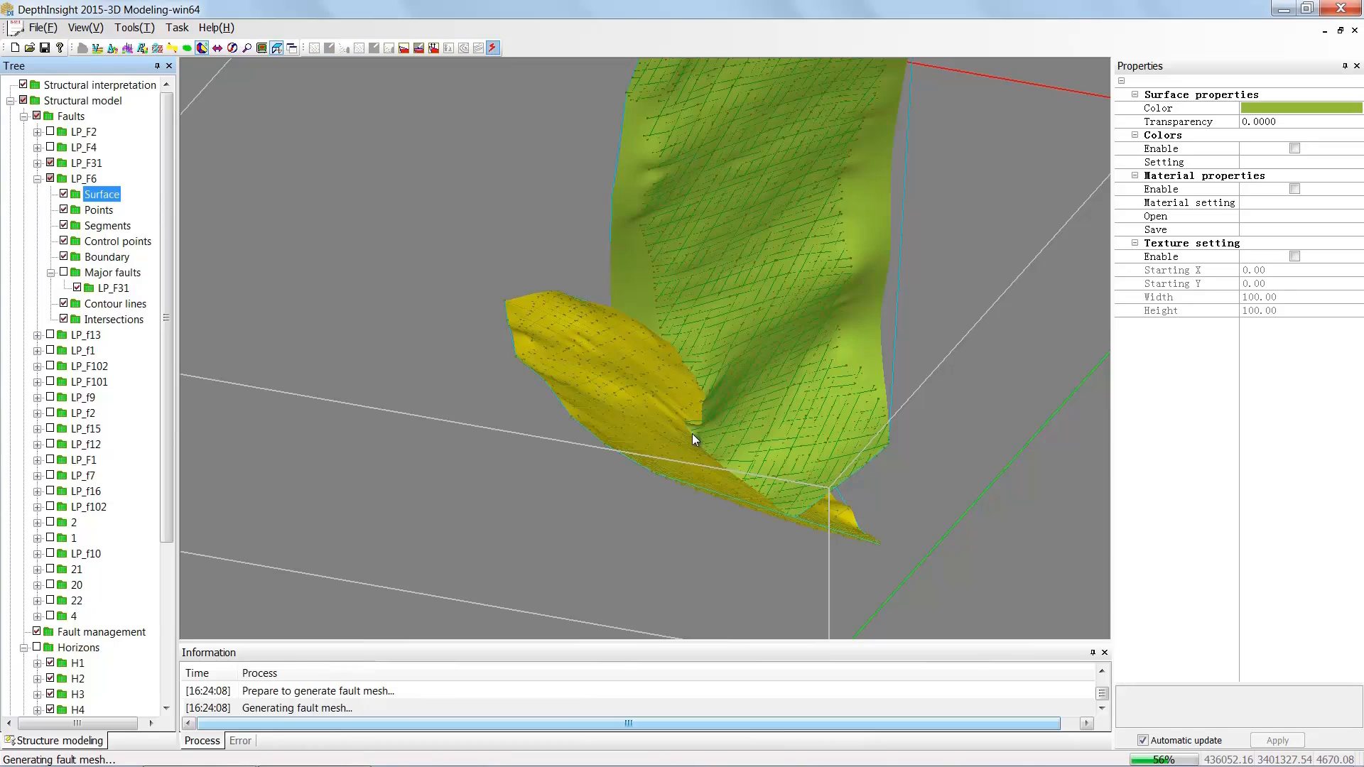
{"action": "left_click_drag", "start_coordinate": [679, 417], "coordinate": [695, 384]}
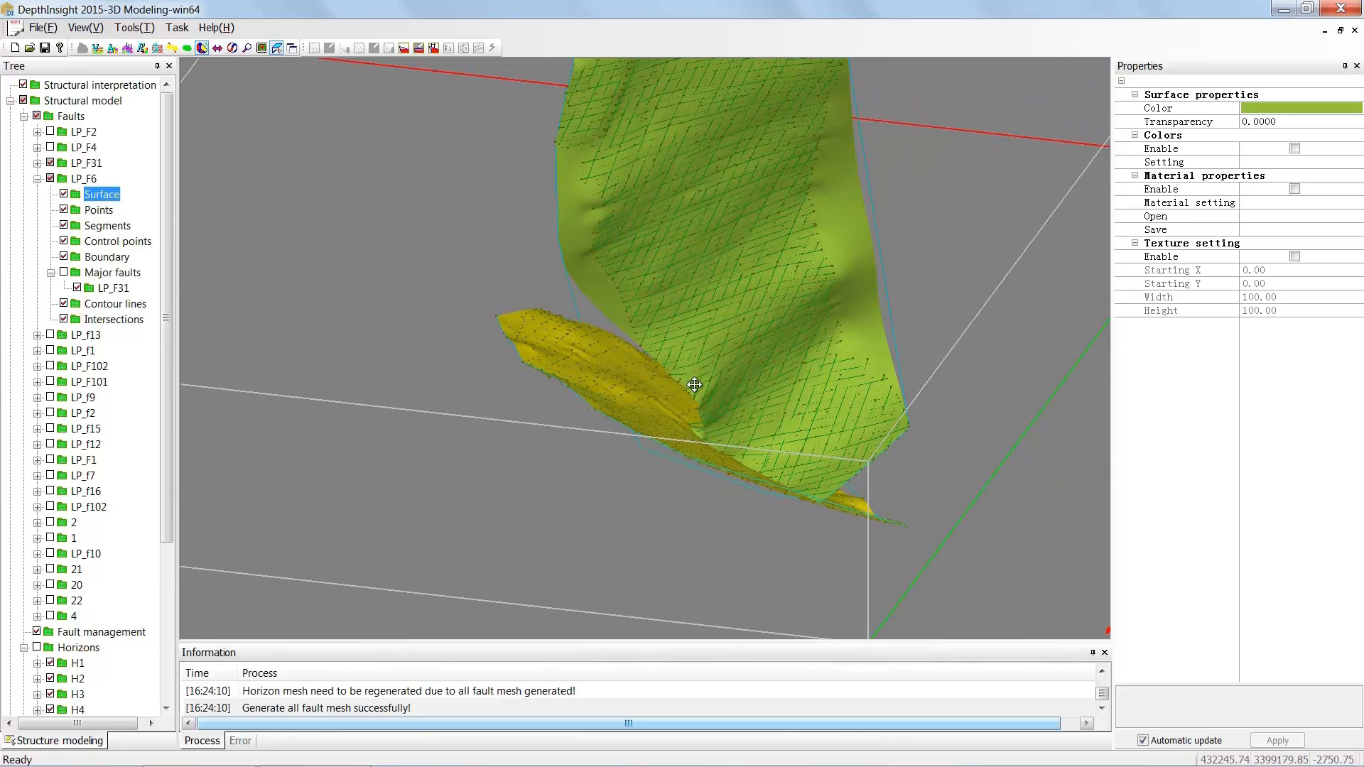
{"action": "scroll", "coordinate": [694, 384], "scroll_direction": "down", "scroll_amount": 3}
Collapse LP_F6 in the tree and display all faults again
{"action": "left_click", "coordinate": [37, 179]}
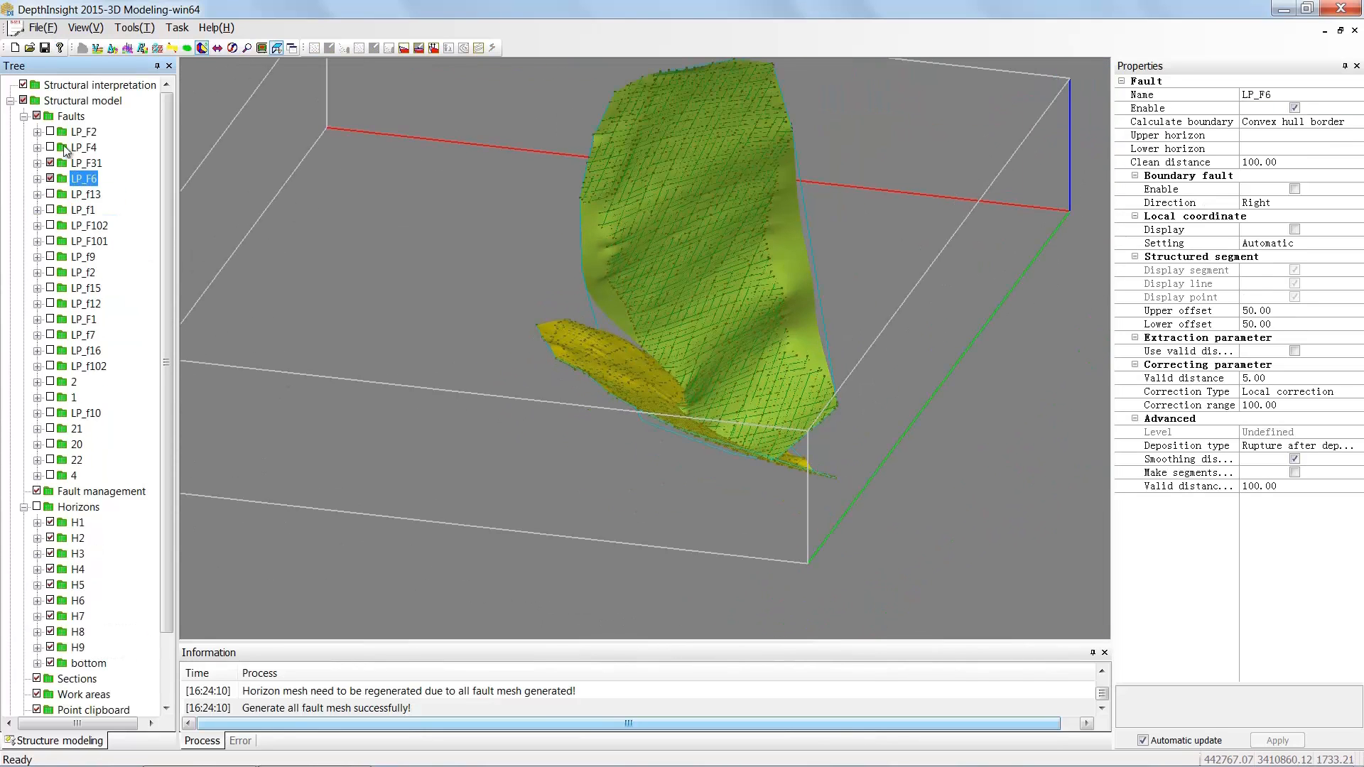
{"action": "right_click", "coordinate": [79, 116]}
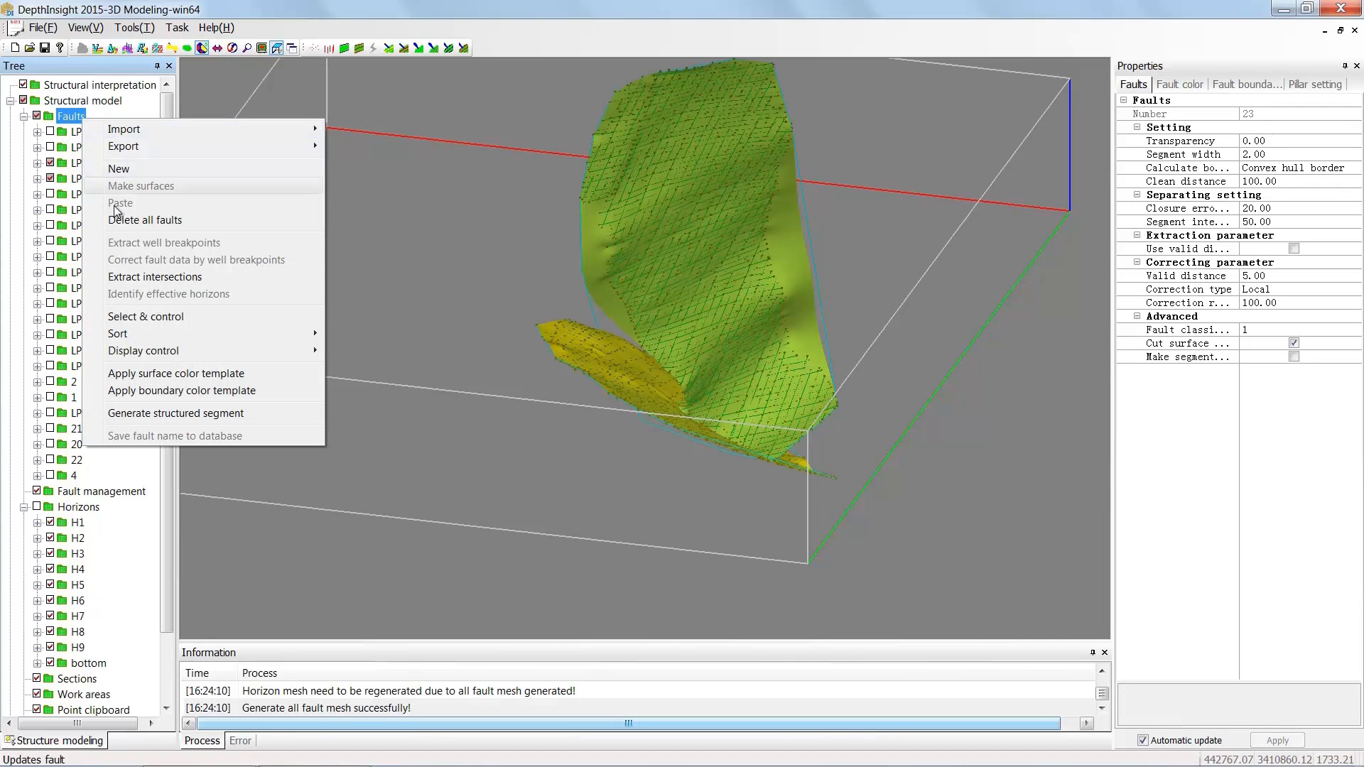
{"action": "mouse_move", "coordinate": [165, 350]}
{"action": "left_click", "coordinate": [360, 350]}
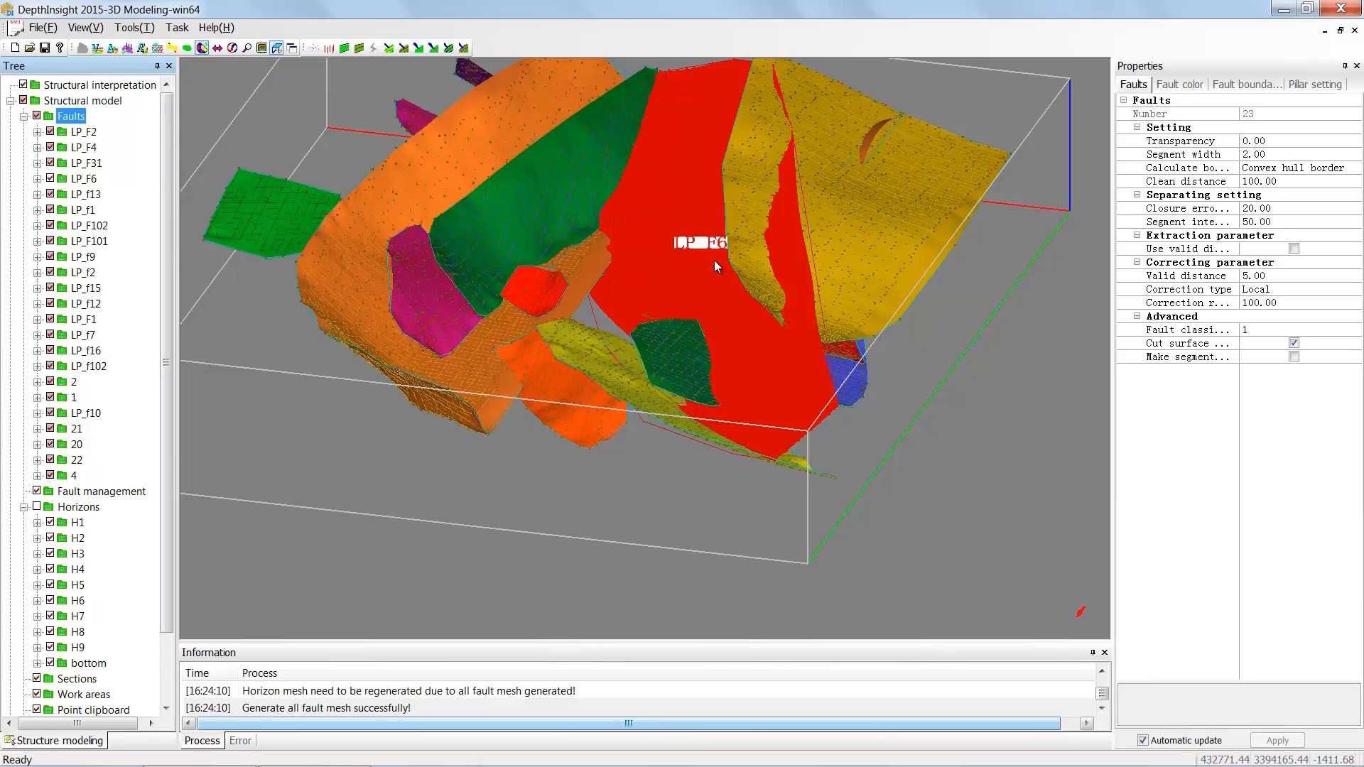
Isolate faults LP_F4 and LP_F6 in the view and examine how their surfaces meet
{"action": "left_click", "coordinate": [747, 203]}
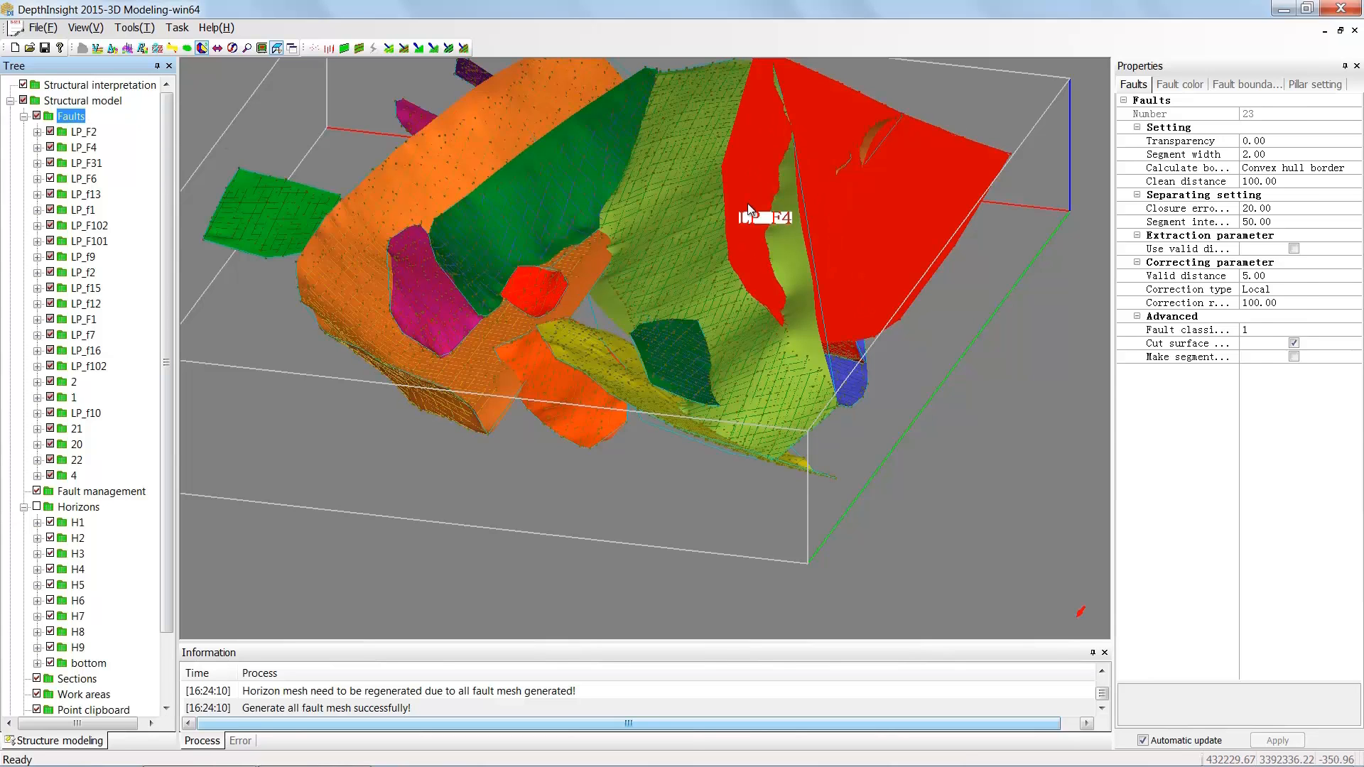
{"action": "right_click", "coordinate": [93, 149]}
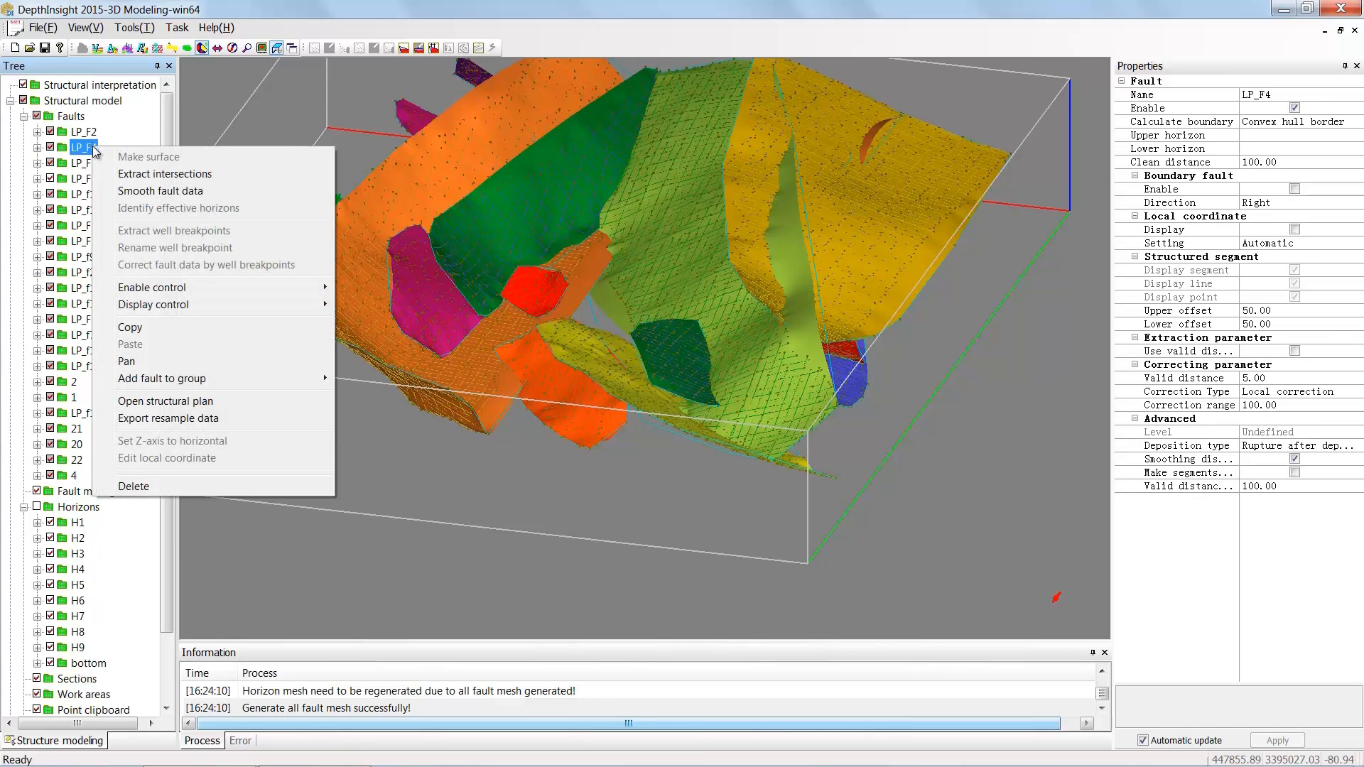
{"action": "mouse_move", "coordinate": [208, 304]}
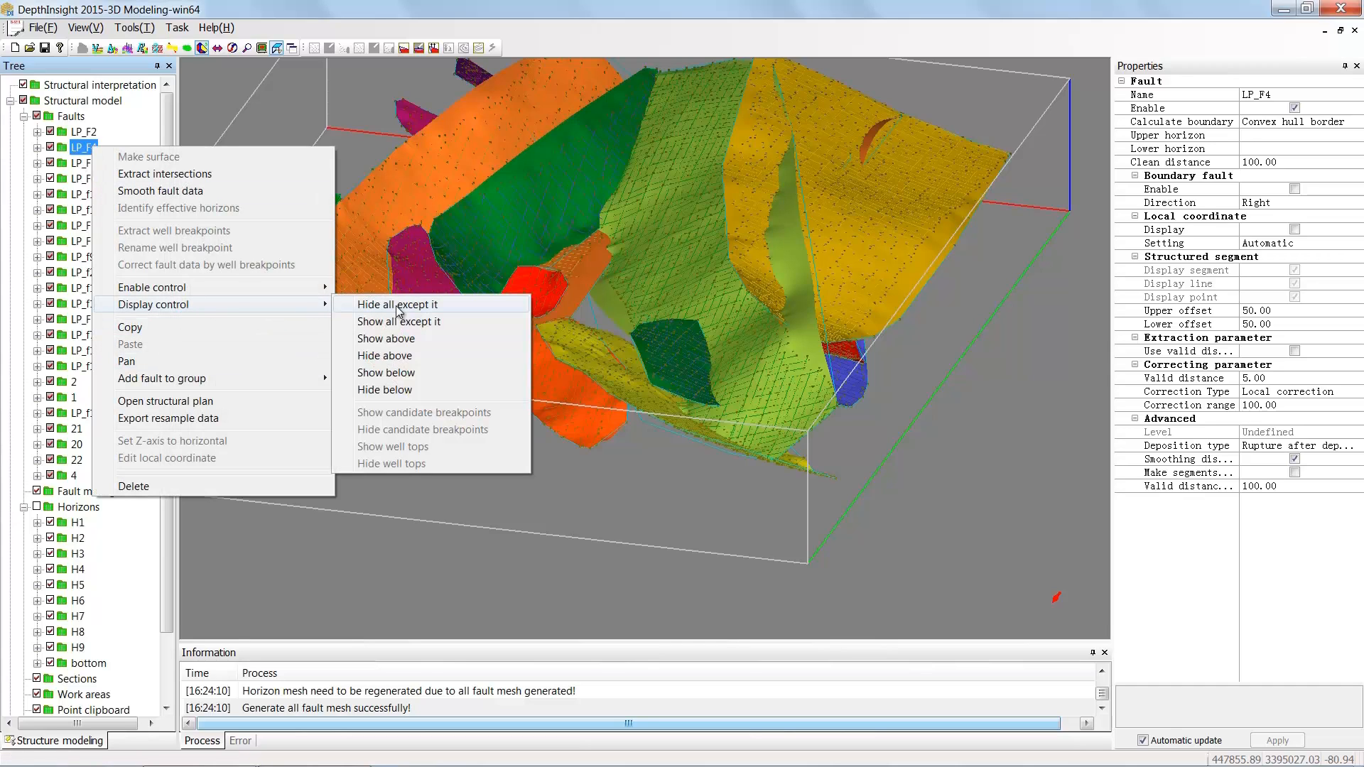
{"action": "left_click", "coordinate": [398, 305]}
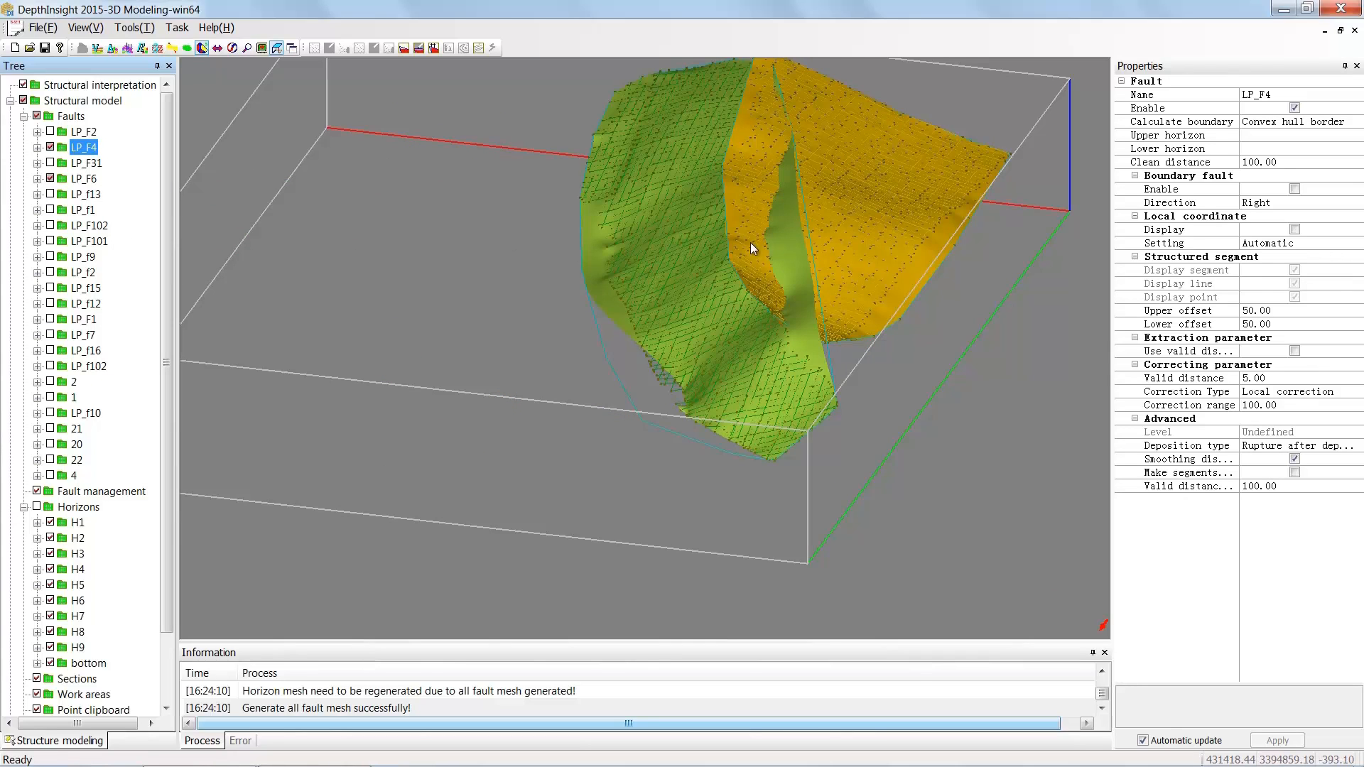
{"action": "middle_click_drag", "start_coordinate": [752, 249], "coordinate": [811, 250]}
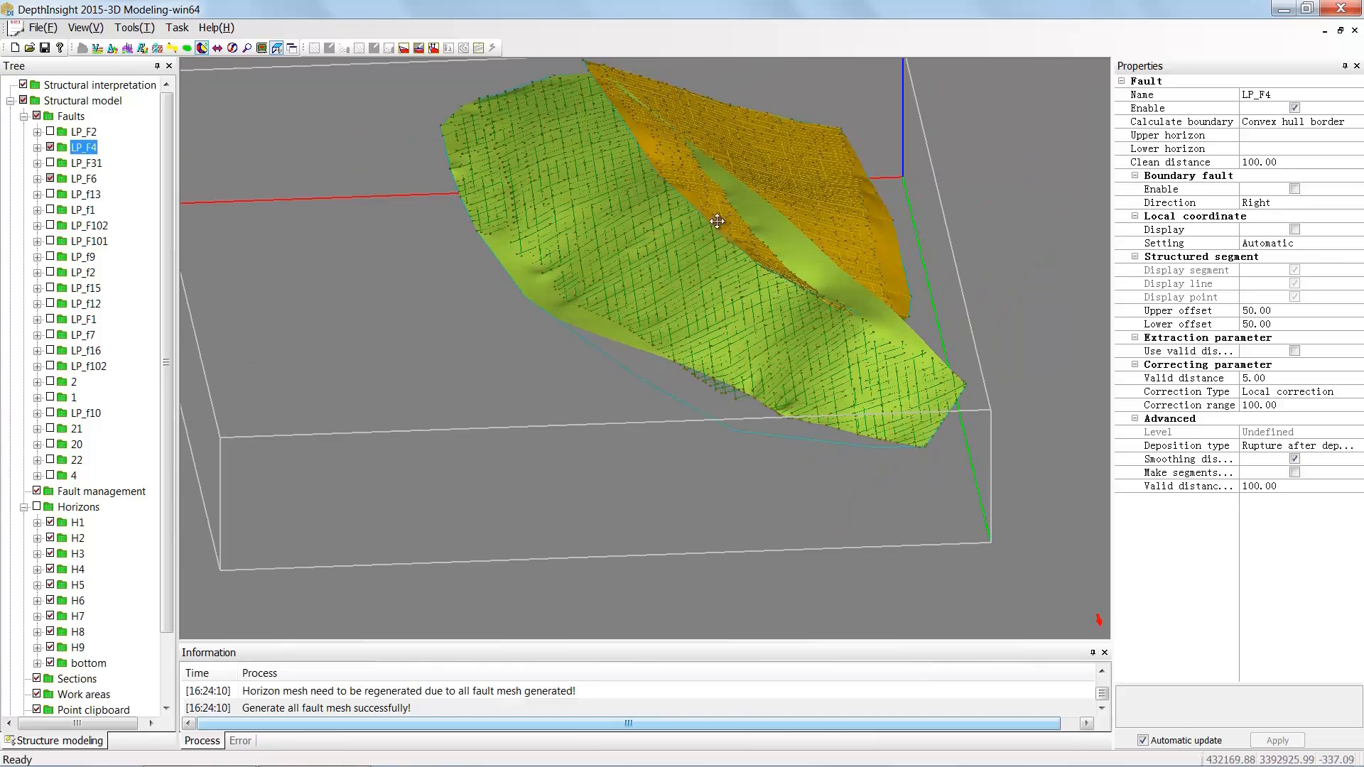
{"action": "middle_click_drag", "start_coordinate": [718, 222], "coordinate": [703, 303]}
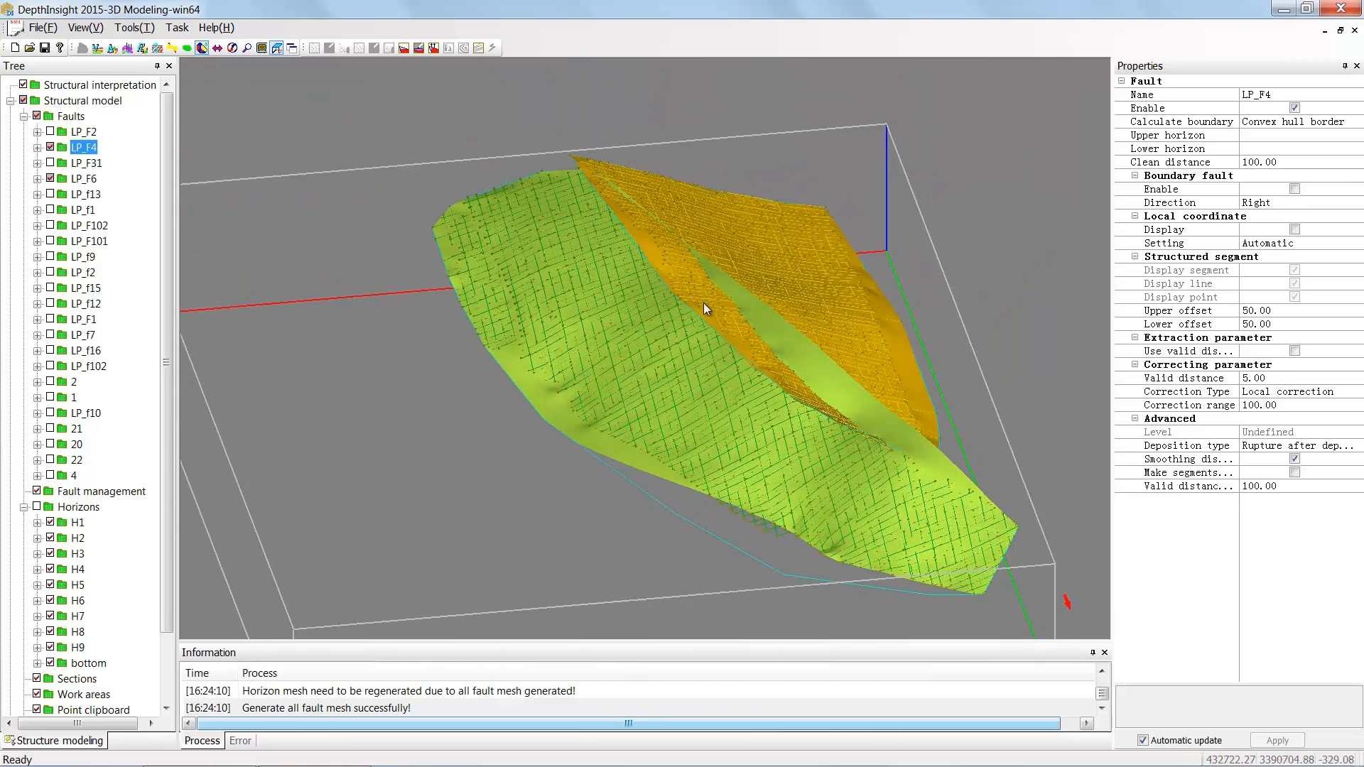
{"action": "scroll", "coordinate": [702, 304], "scroll_direction": "up", "scroll_amount": 5}
{"action": "scroll", "coordinate": [615, 305], "scroll_direction": "down", "scroll_amount": 2}
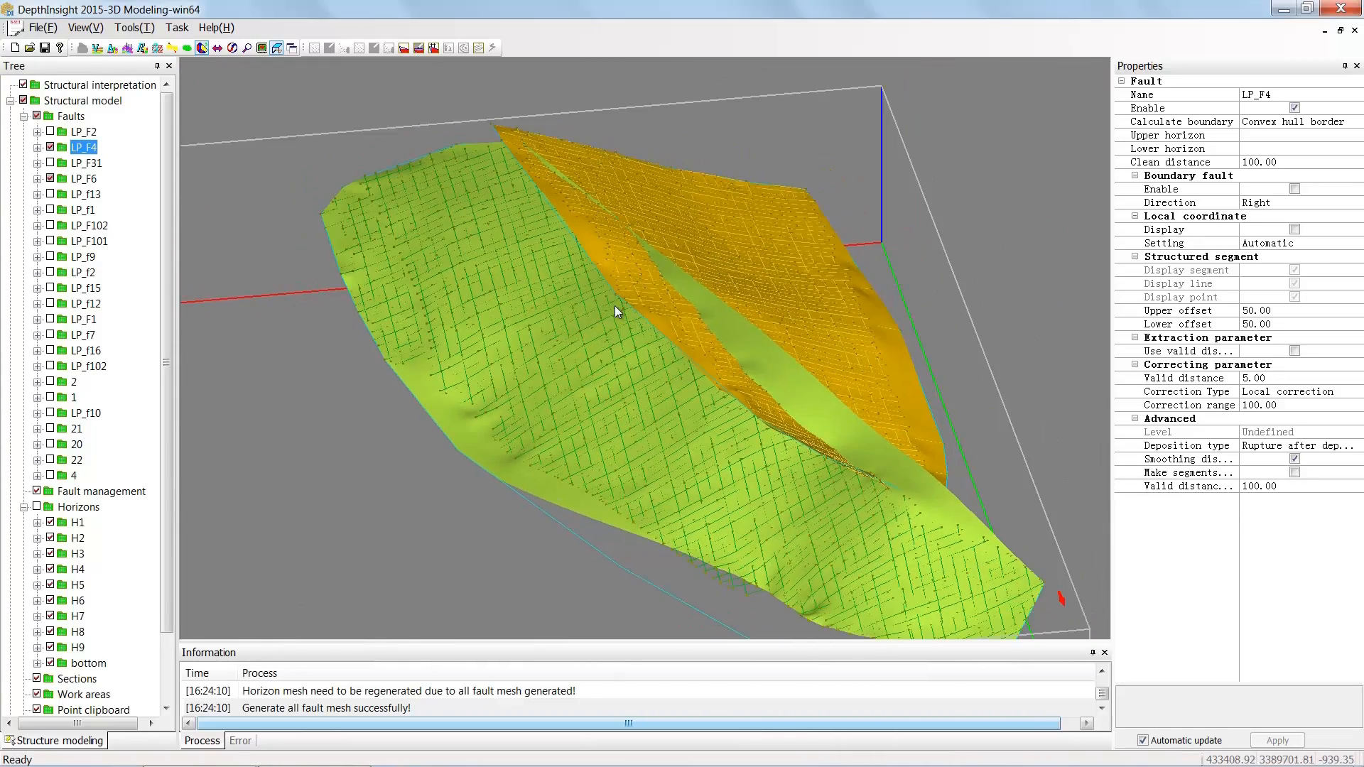
Edit the boundary of LP_F6 with LP_F4 hidden, moving the points along its upper edge and far corner outward
{"action": "left_click", "coordinate": [50, 179]}
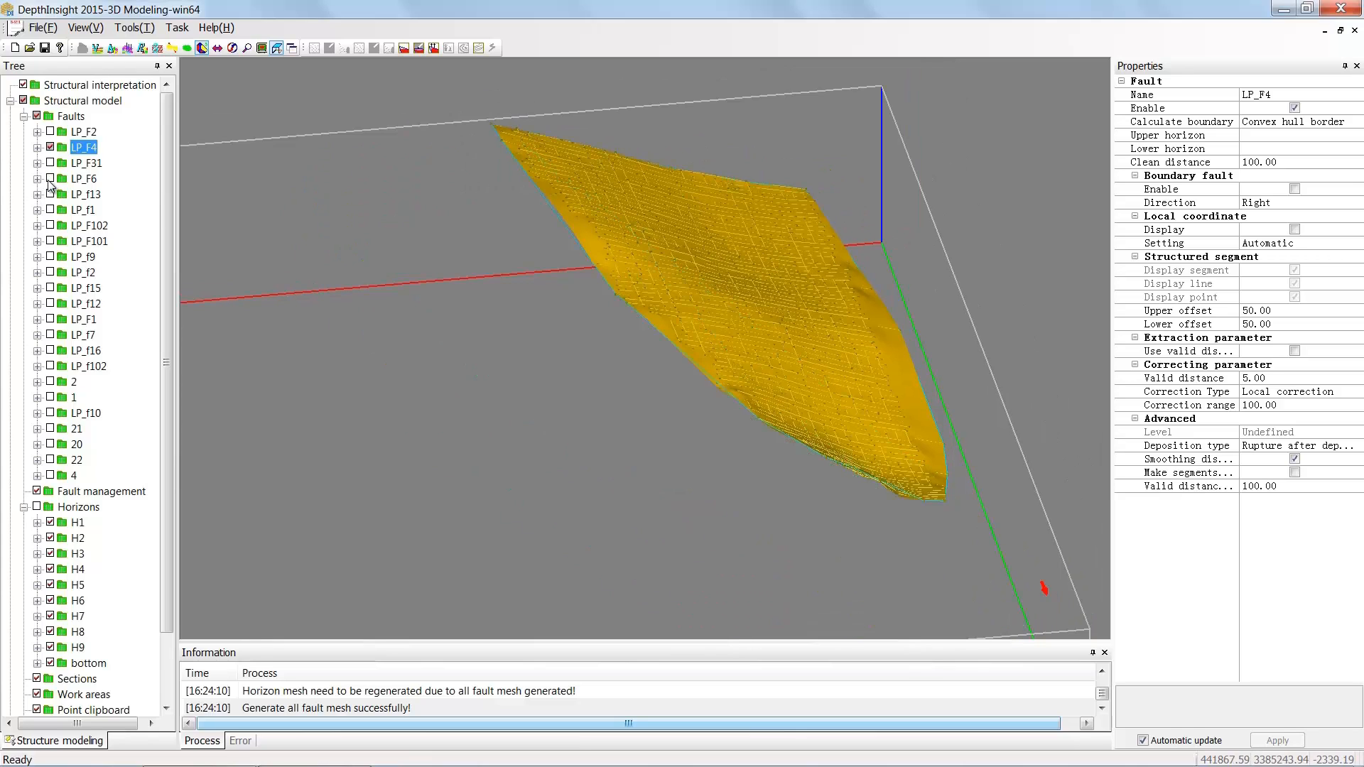
{"action": "left_click", "coordinate": [37, 178]}
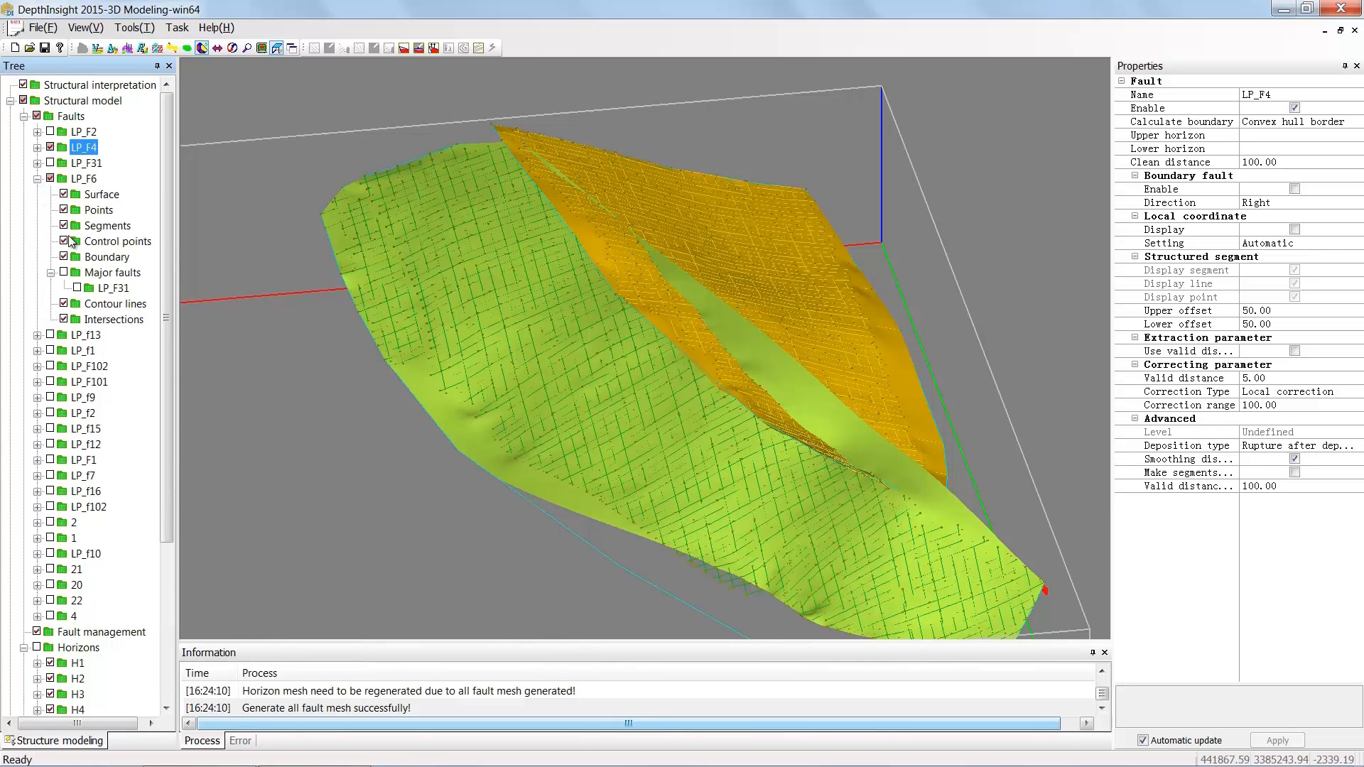
{"action": "left_click", "coordinate": [125, 260]}
{"action": "right_click", "coordinate": [125, 260]}
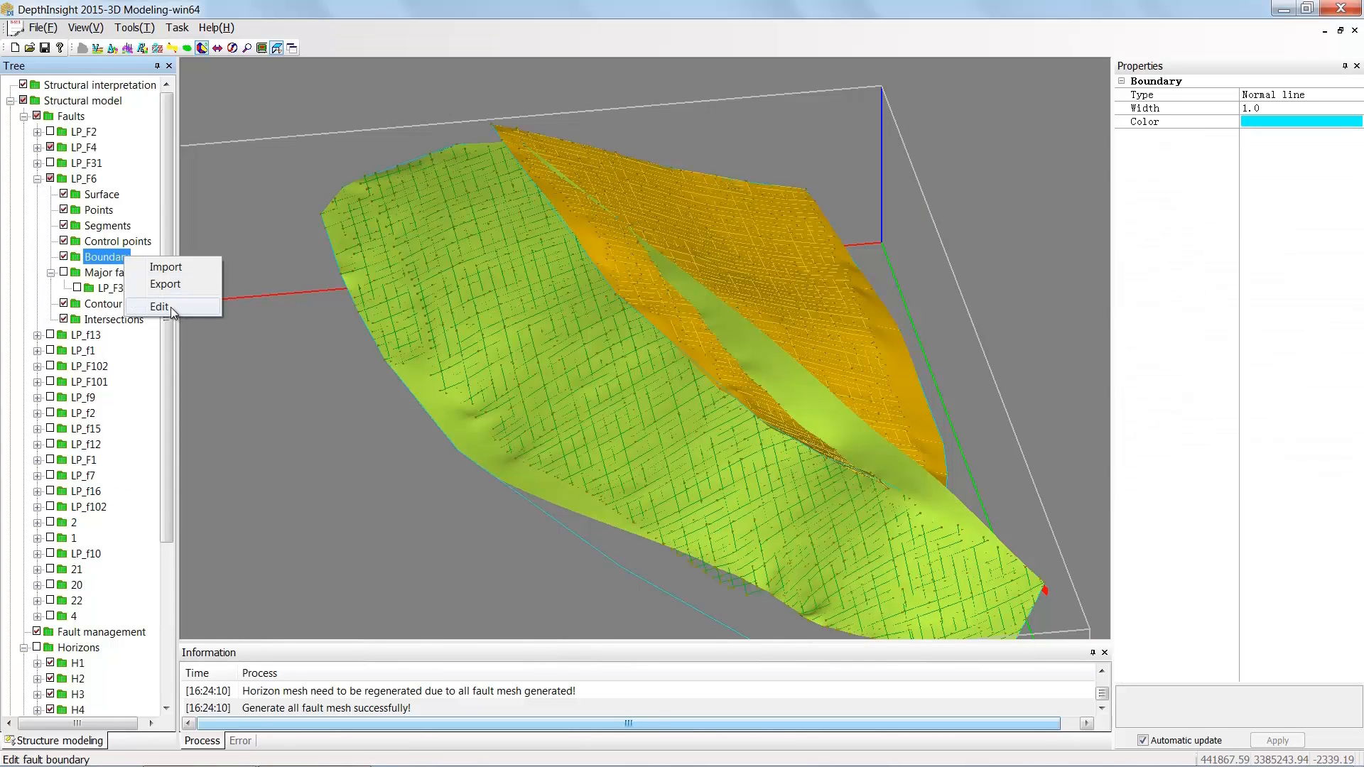
{"action": "left_click", "coordinate": [171, 307]}
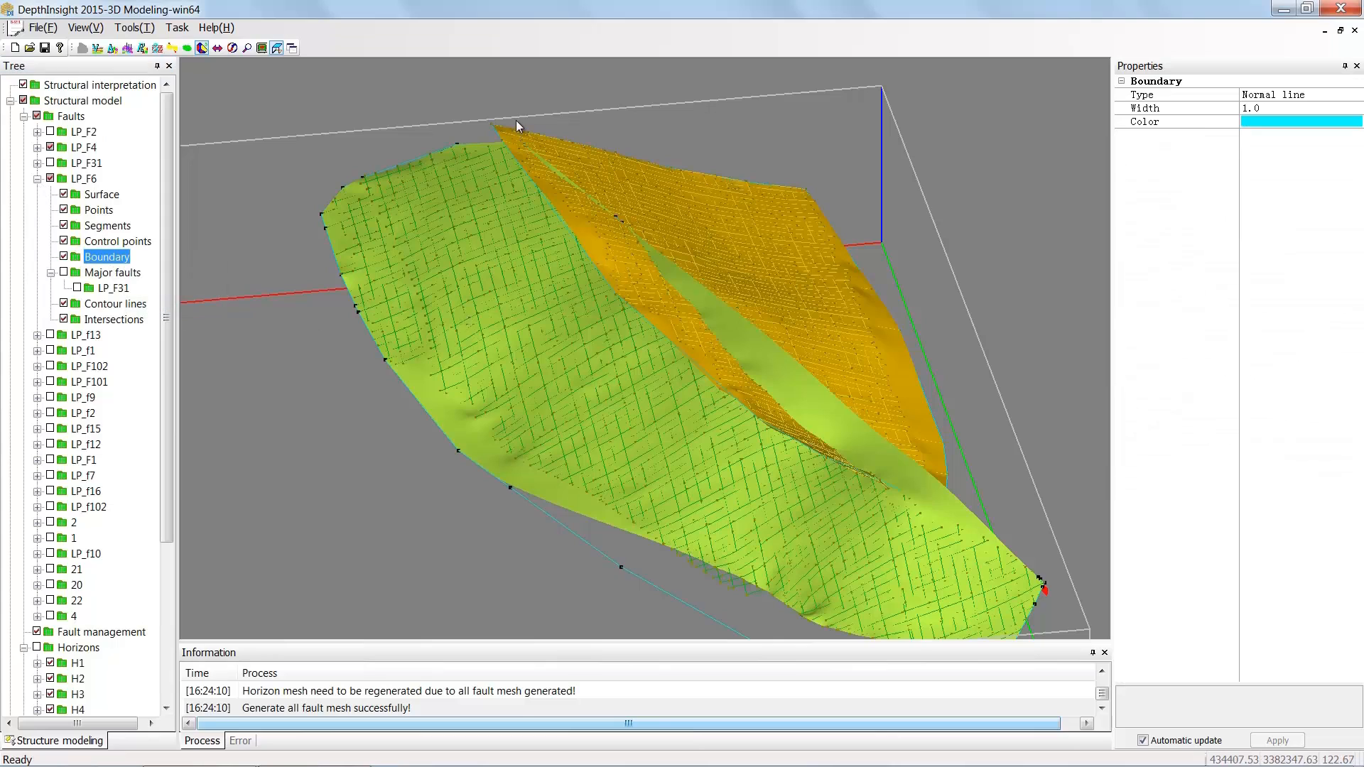
{"action": "left_click", "coordinate": [51, 147]}
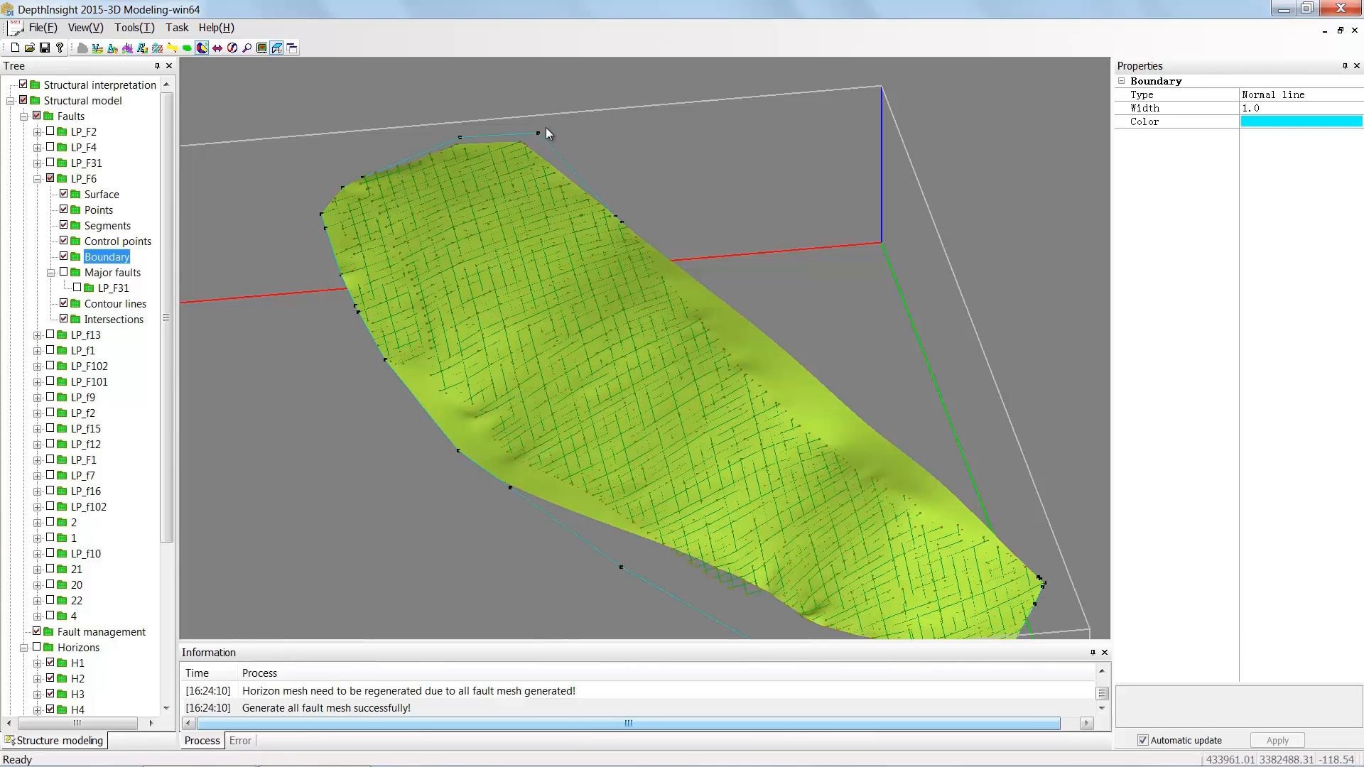
{"action": "left_click_drag", "start_coordinate": [546, 128], "coordinate": [543, 124]}
{"action": "right_click", "coordinate": [694, 233]}
{"action": "left_click_drag", "start_coordinate": [1043, 583], "coordinate": [1053, 569]}
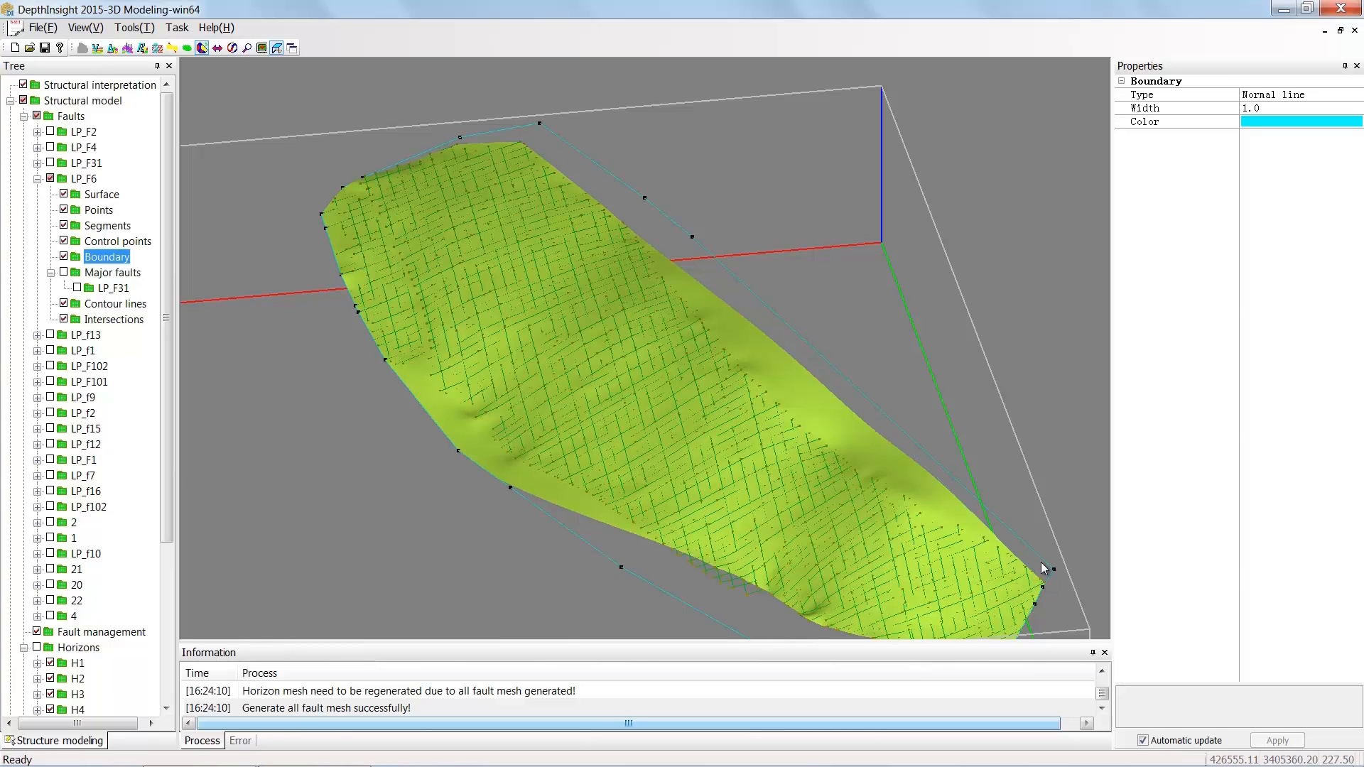
{"action": "right_click", "coordinate": [1042, 567]}
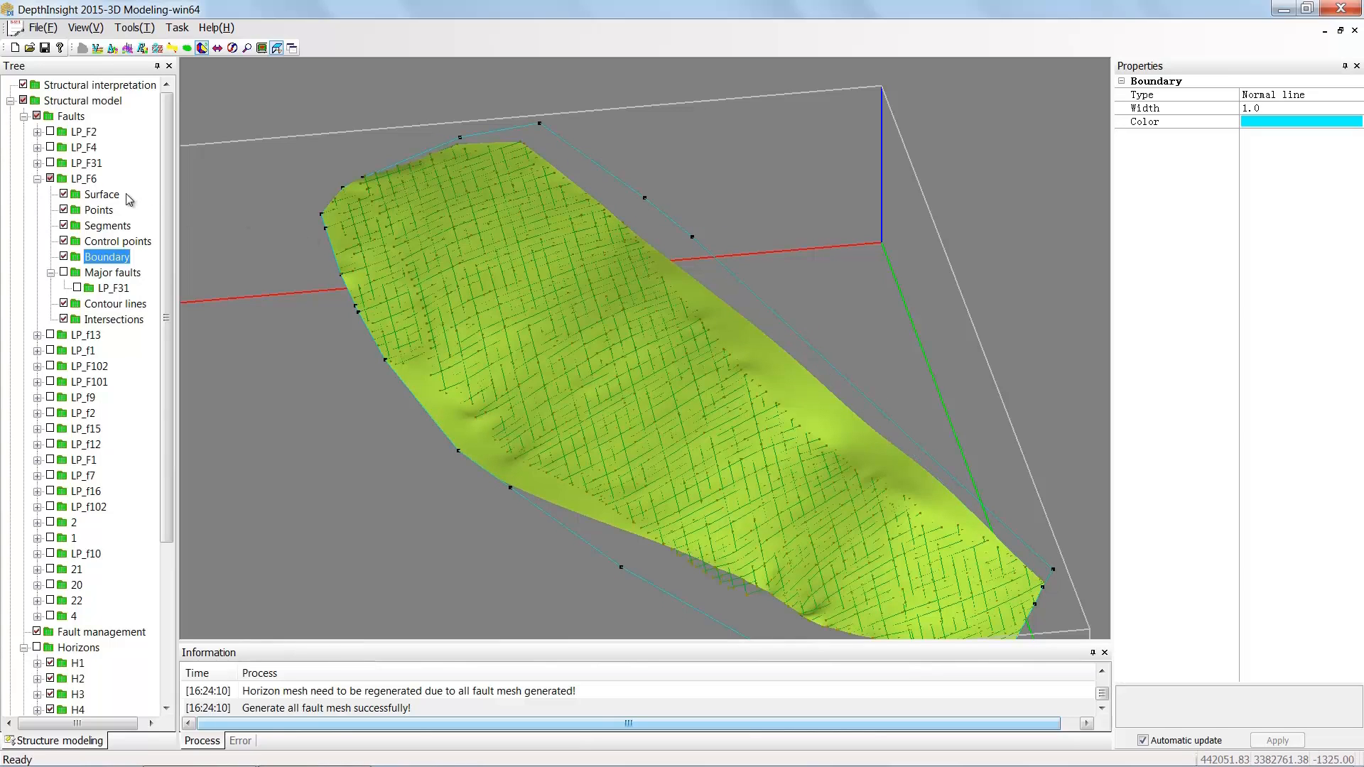
Regenerate the surface of LP_F6 from its edited boundary and display LP_F4 alongside it again
{"action": "left_click", "coordinate": [113, 194]}
{"action": "left_click", "coordinate": [492, 48]}
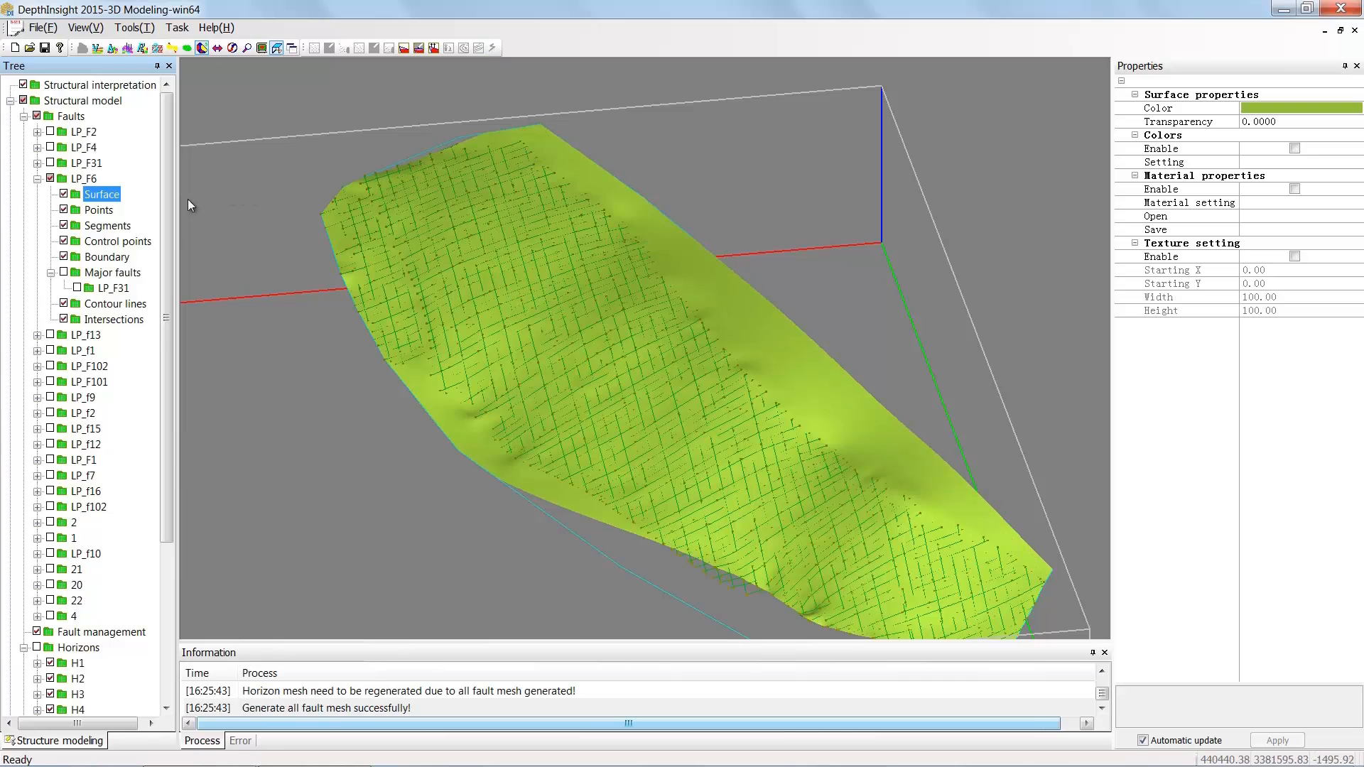
{"action": "left_click", "coordinate": [38, 179]}
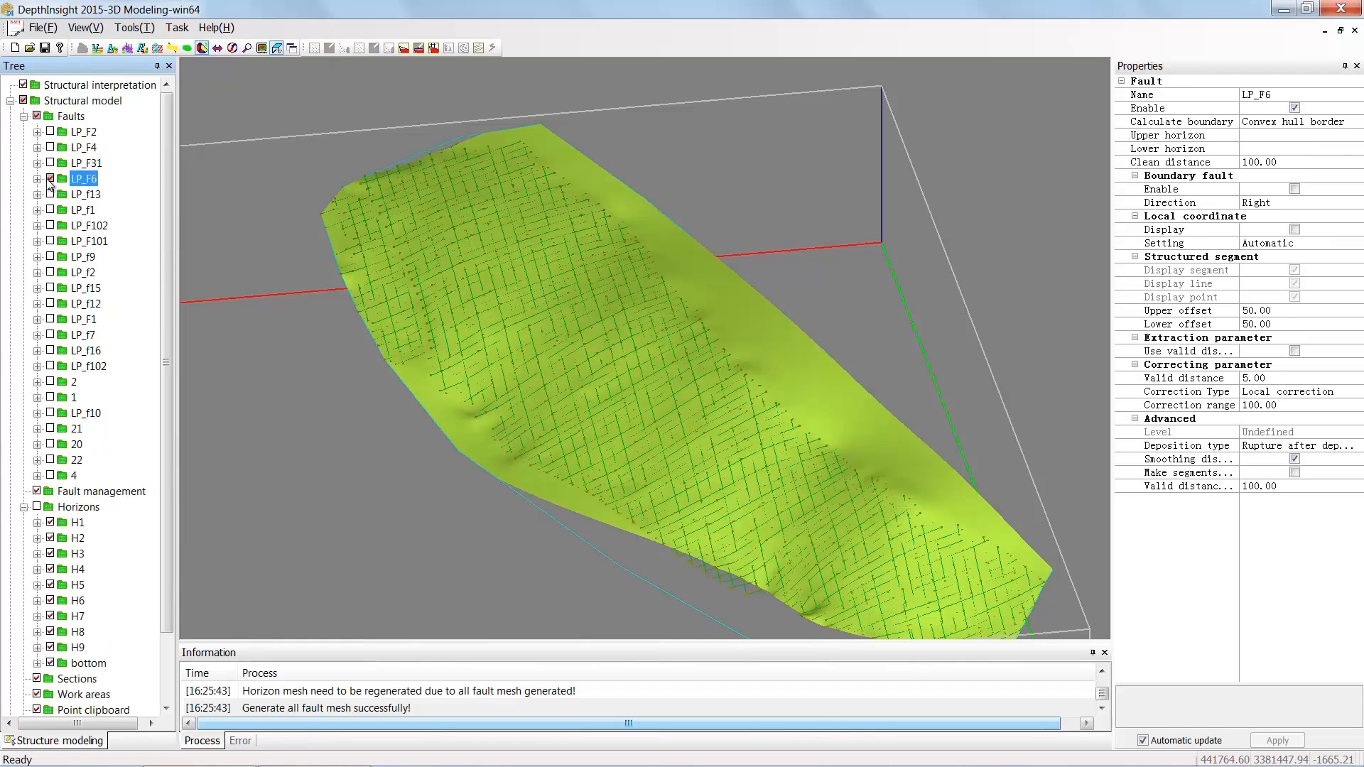
{"action": "left_click", "coordinate": [50, 147]}
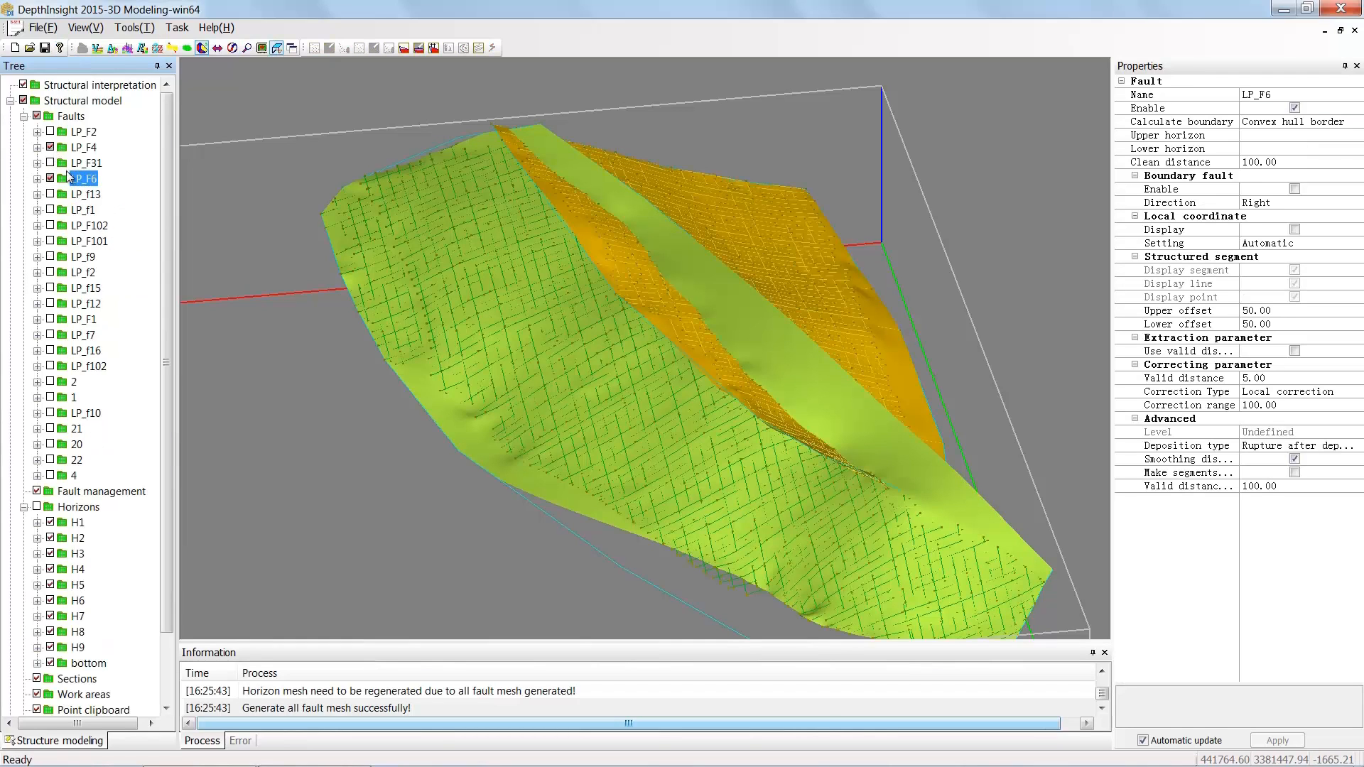
Assign LP_F4 as an additional major fault of LP_F6
{"action": "left_click", "coordinate": [37, 179]}
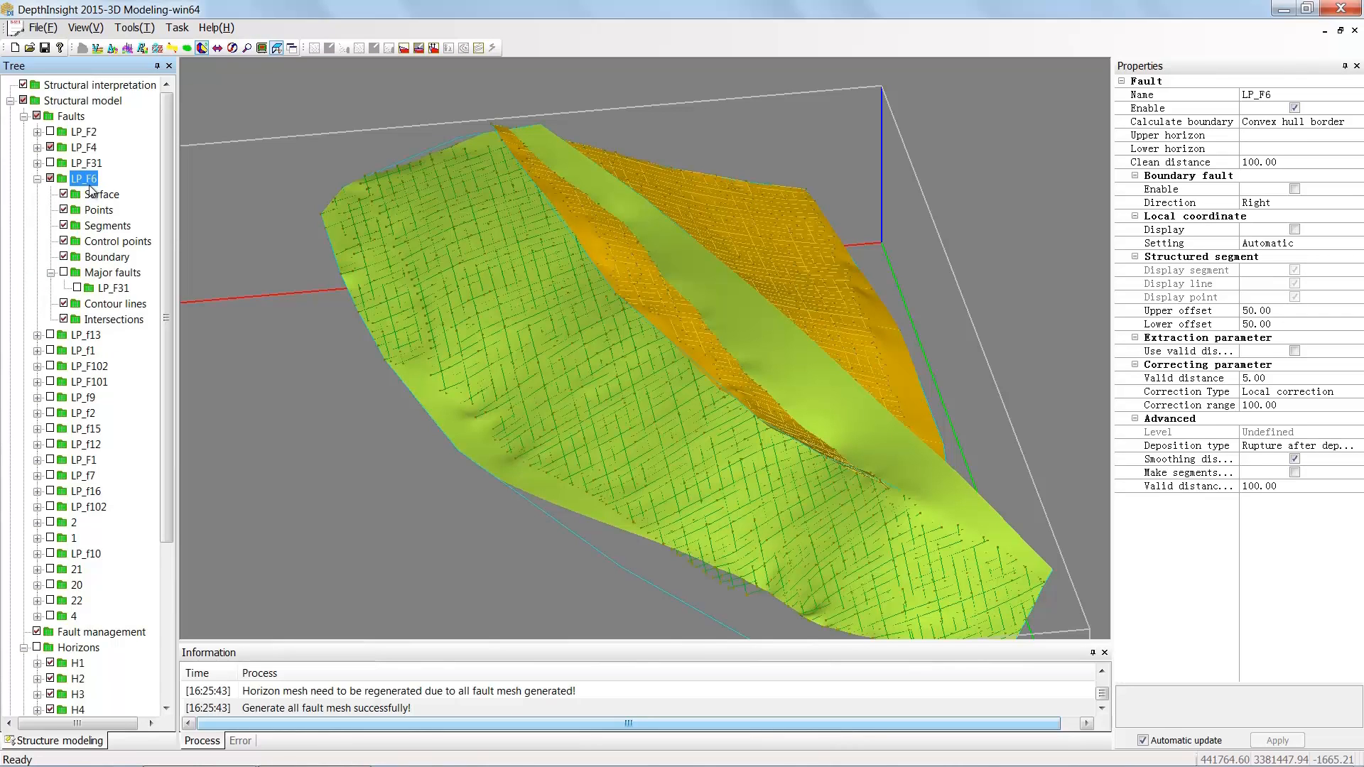
{"action": "left_click", "coordinate": [126, 277]}
{"action": "right_click", "coordinate": [136, 278]}
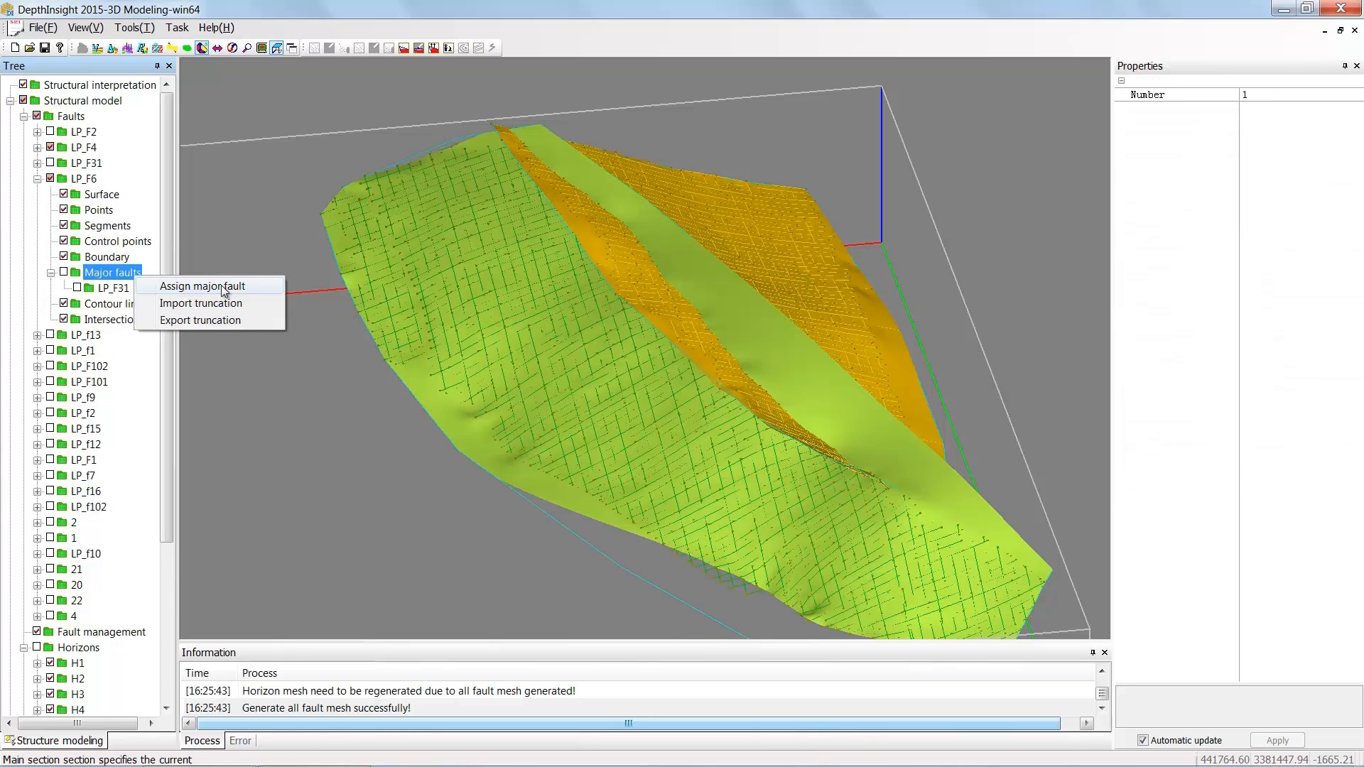
{"action": "left_click", "coordinate": [213, 286]}
{"action": "left_click", "coordinate": [774, 245]}
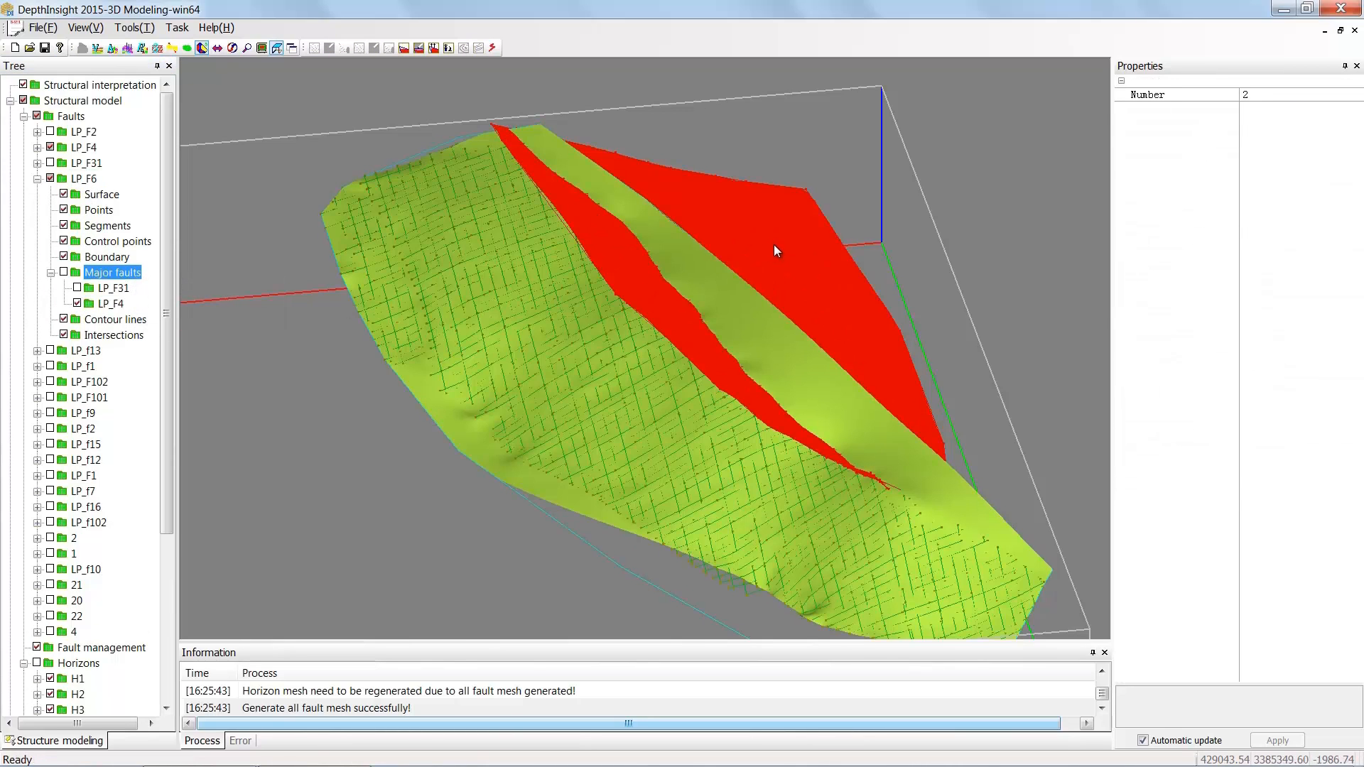
Regenerate the surface of LP_F6 truncated by LP_F4 and inspect the contact between the two faults
{"action": "left_click", "coordinate": [101, 194]}
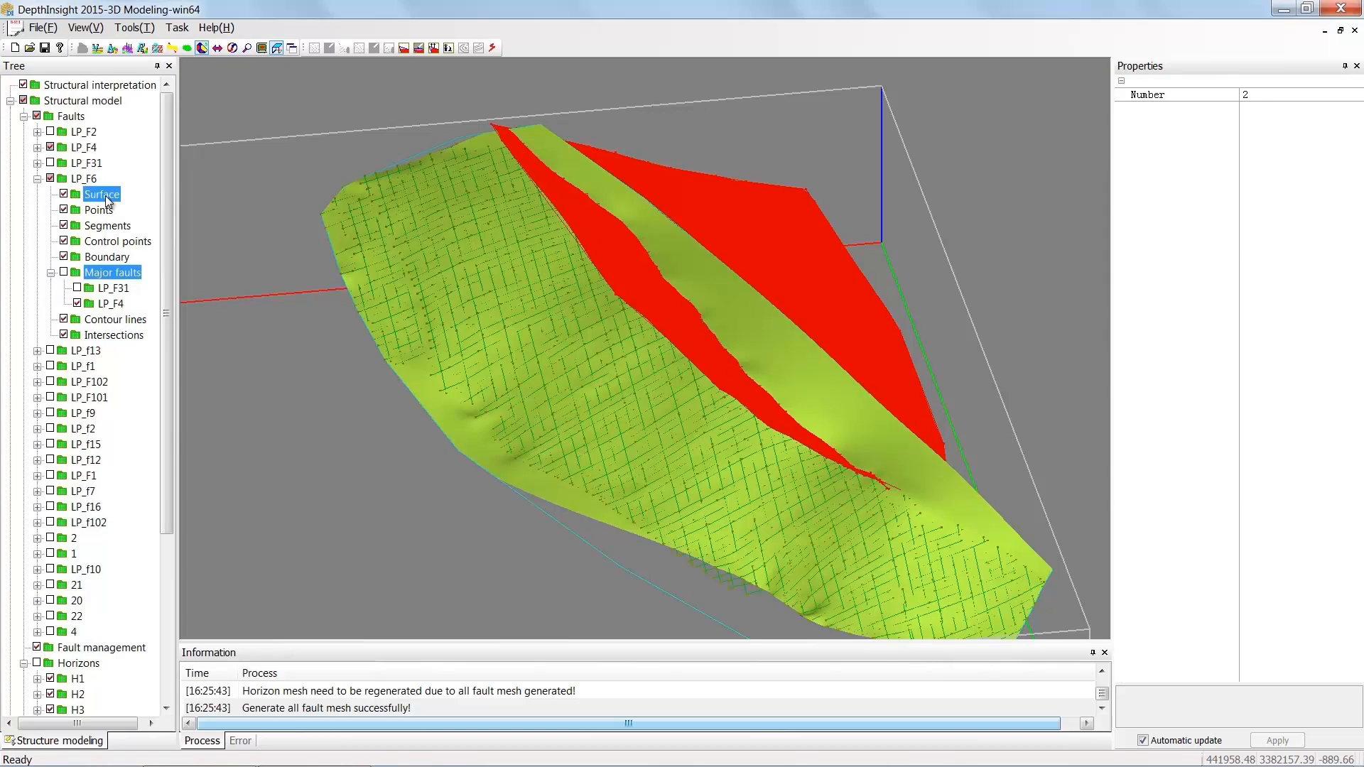
{"action": "left_click", "coordinate": [493, 48]}
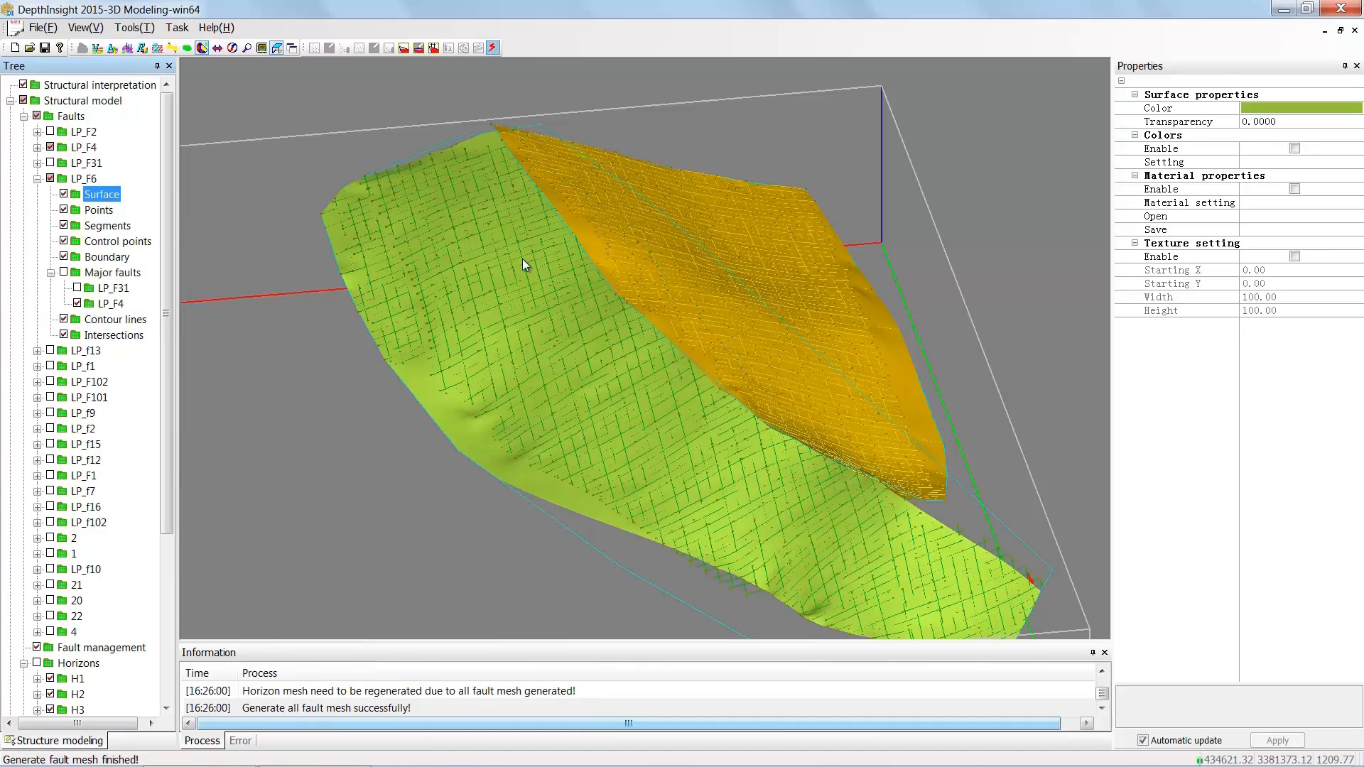
{"action": "left_click_drag", "start_coordinate": [816, 328], "coordinate": [760, 297]}
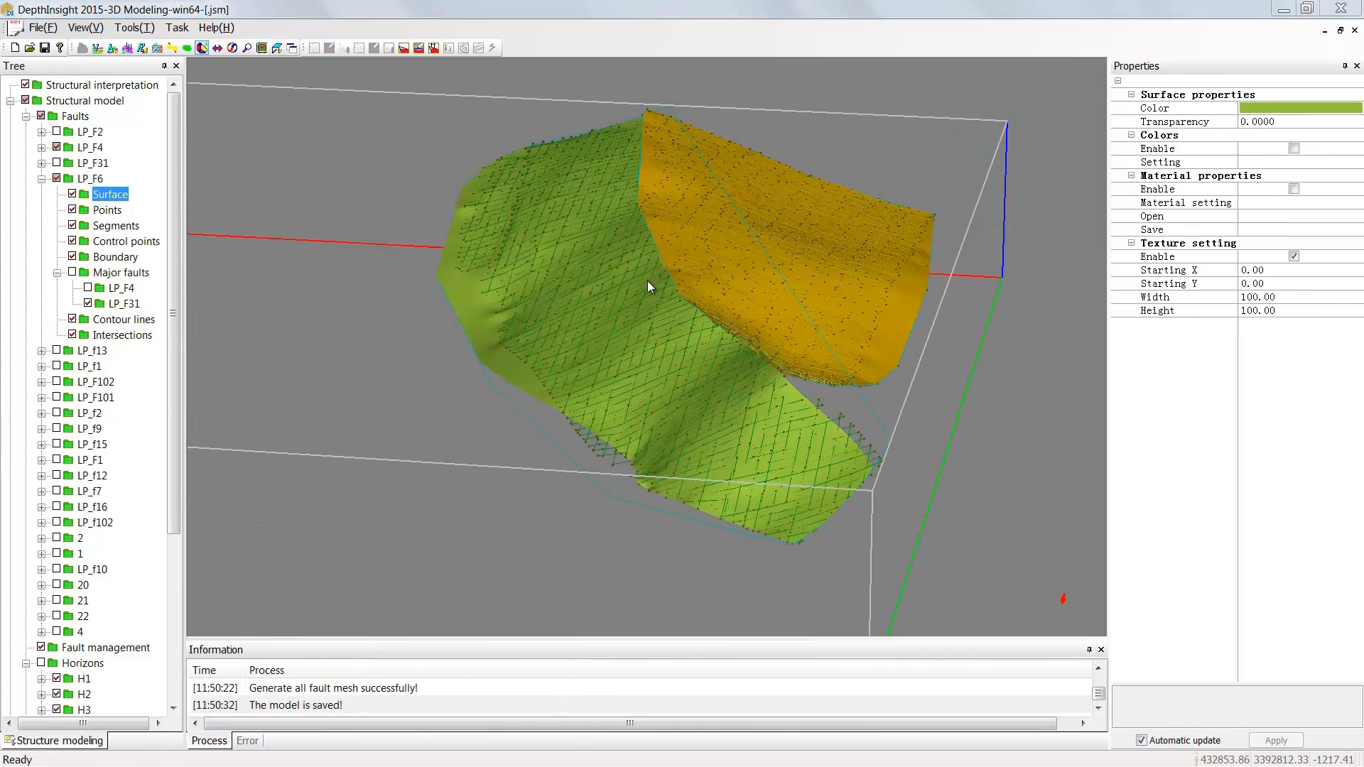
{"action": "left_click_drag", "start_coordinate": [647, 279], "coordinate": [672, 319]}
{"action": "scroll", "coordinate": [671, 321], "scroll_direction": "up", "scroll_amount": 2}
{"action": "scroll", "coordinate": [671, 320], "scroll_direction": "down", "scroll_amount": 1}
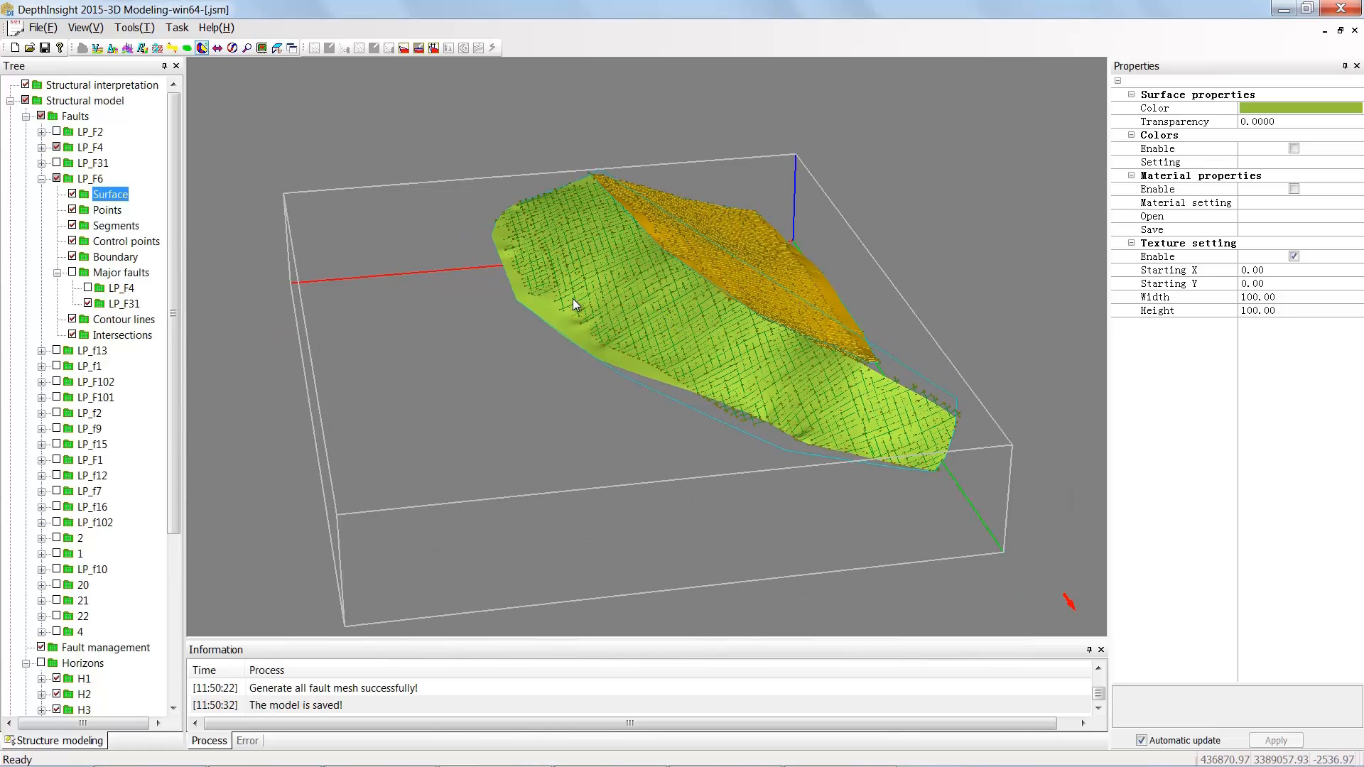
Collapse and hide all faults and display the horizons H1 to H9 and bottom
{"action": "left_click", "coordinate": [26, 117]}
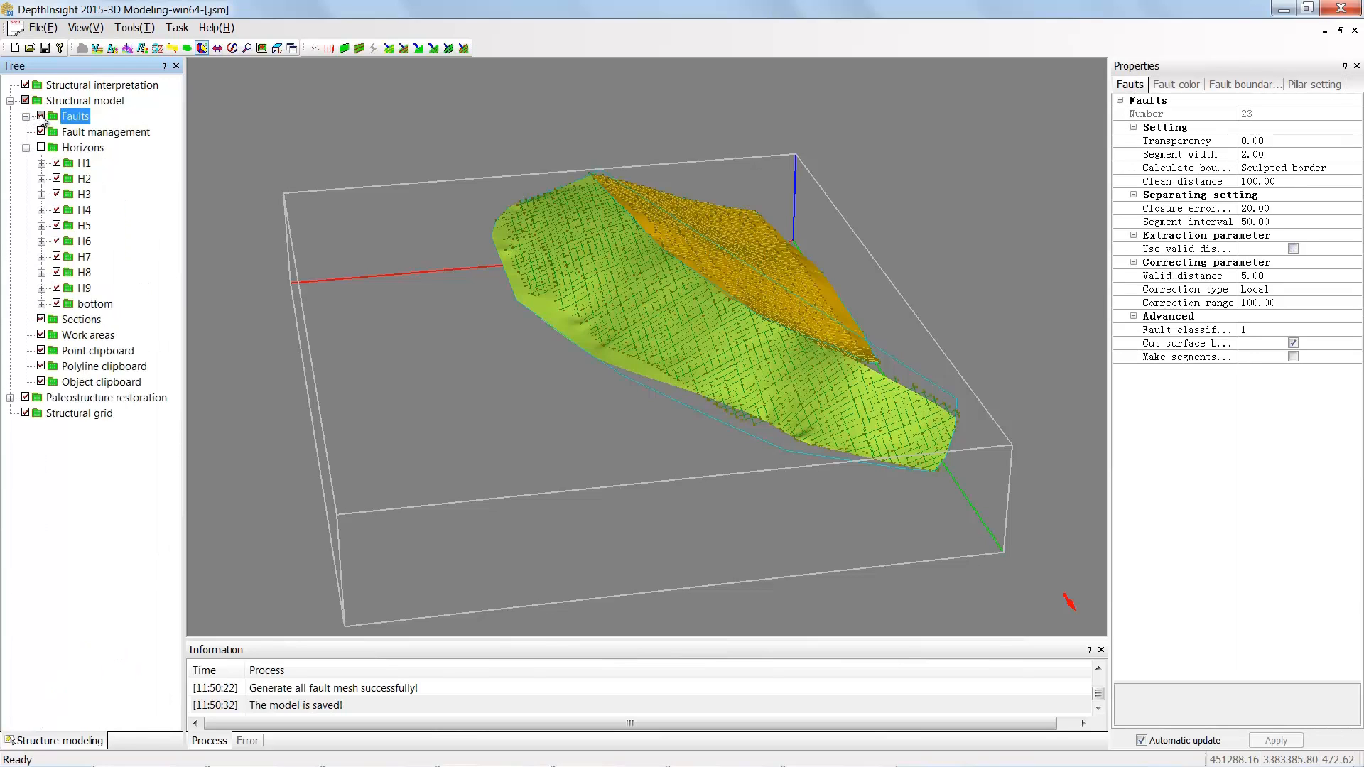
{"action": "left_click", "coordinate": [40, 116]}
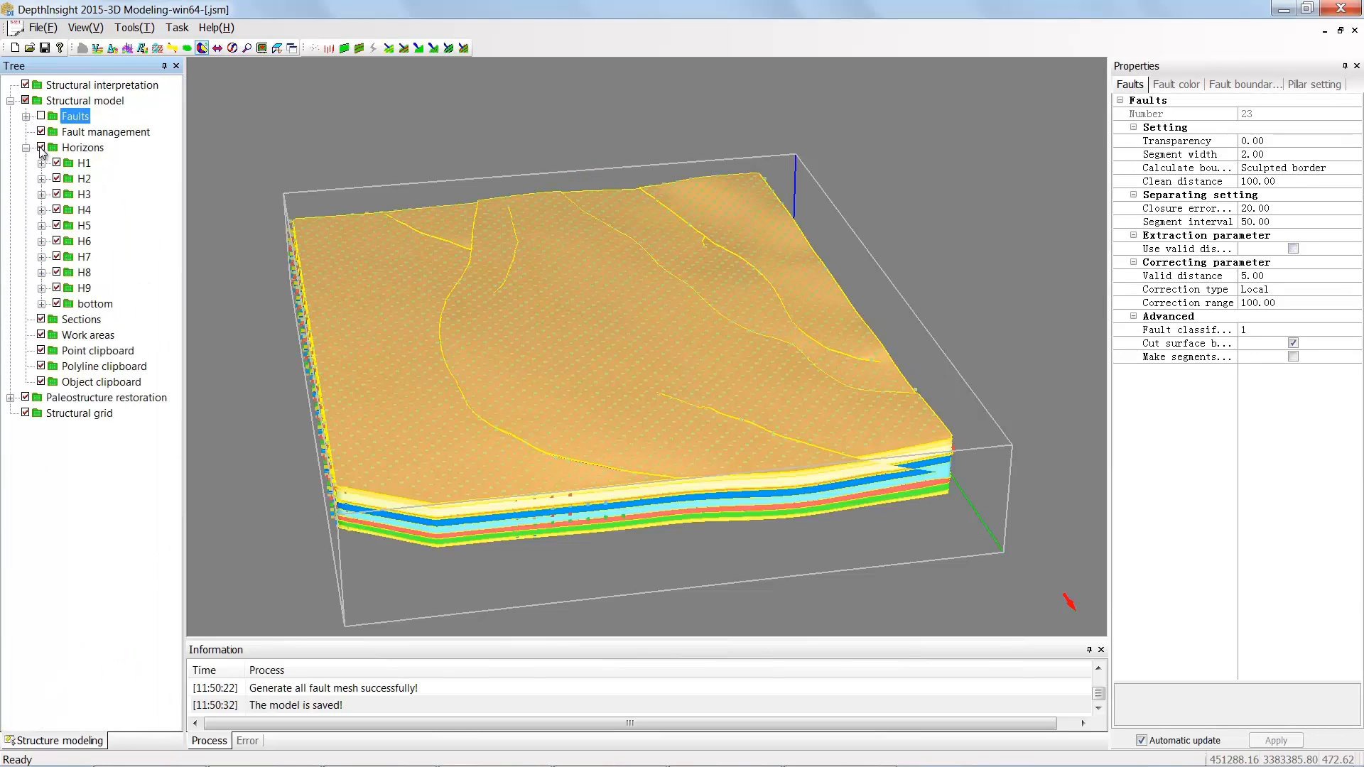
{"action": "left_click_drag", "start_coordinate": [465, 340], "coordinate": [566, 352]}
{"action": "middle_click_drag", "start_coordinate": [566, 352], "coordinate": [568, 352]}
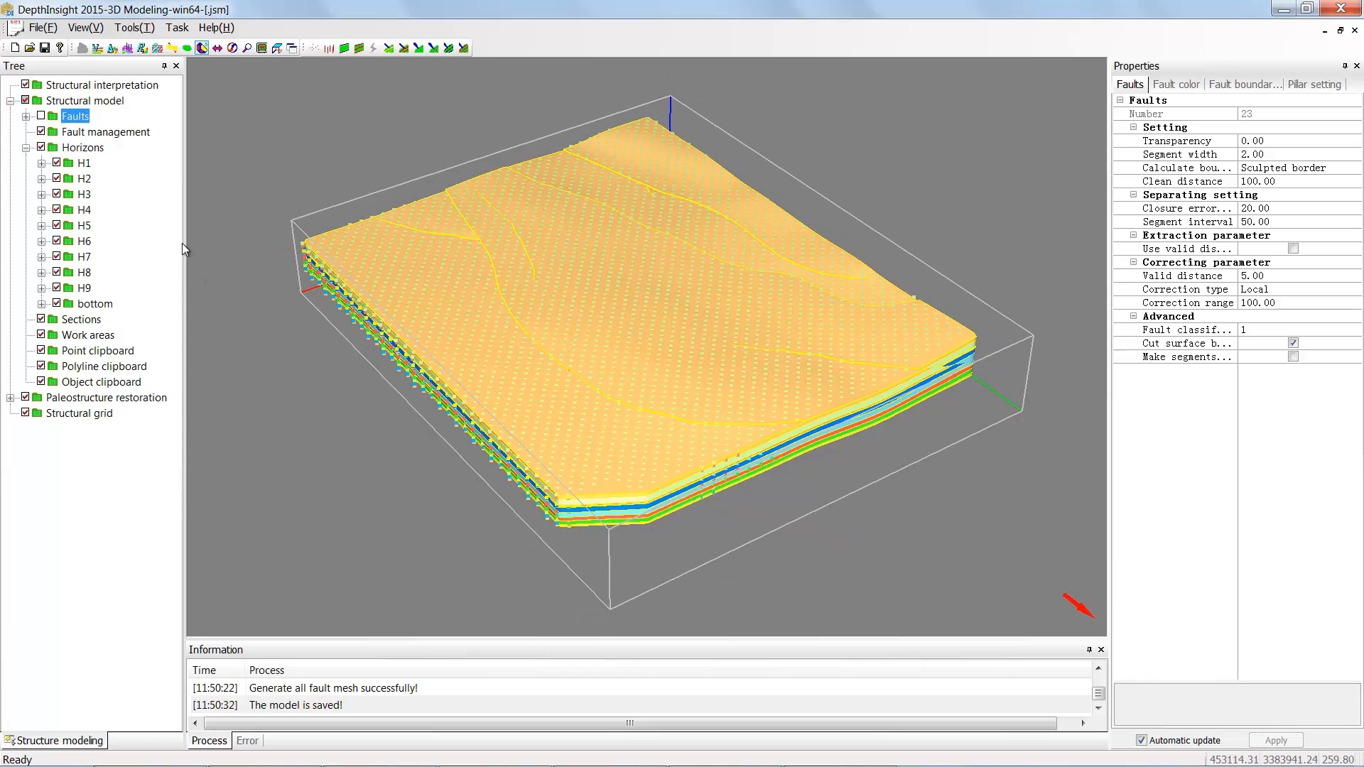
Make the surfaces of all horizons in the structural model
{"action": "left_click", "coordinate": [99, 151]}
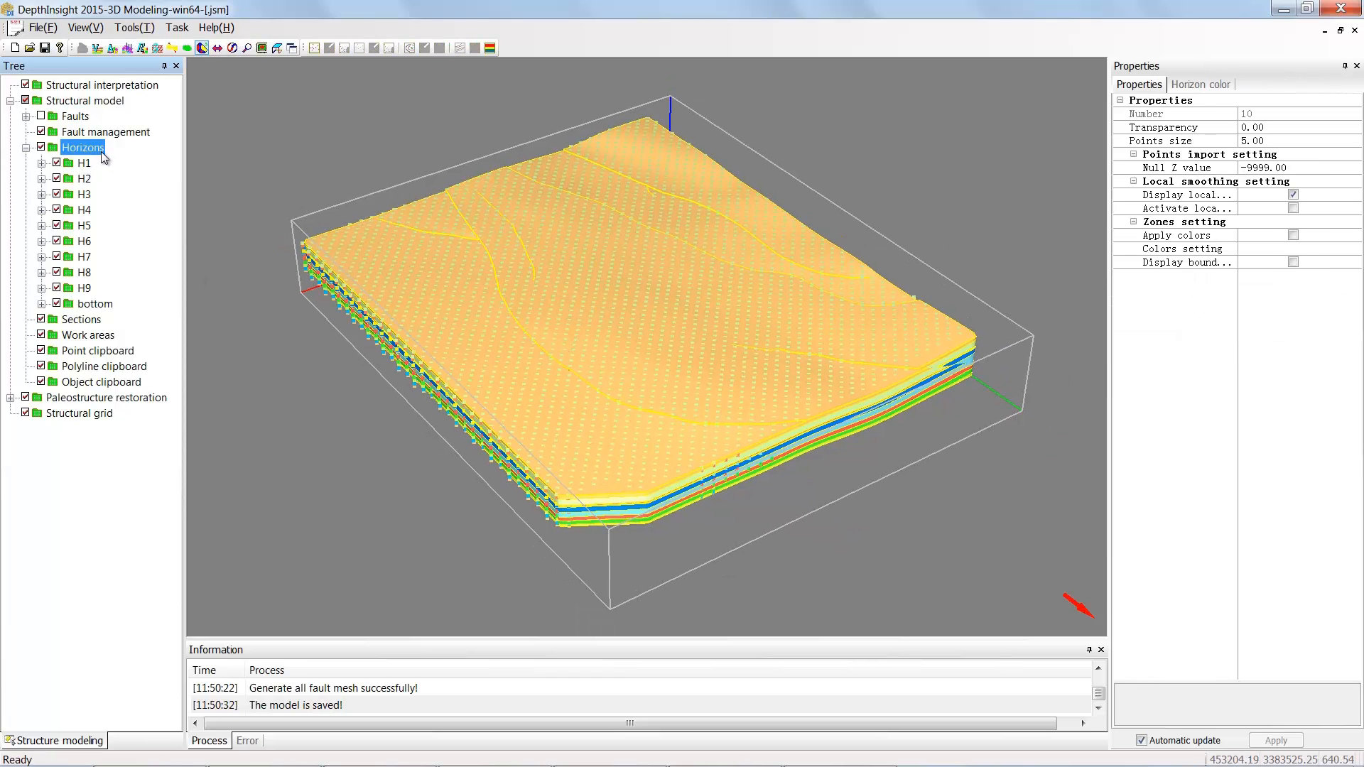
{"action": "right_click", "coordinate": [101, 150]}
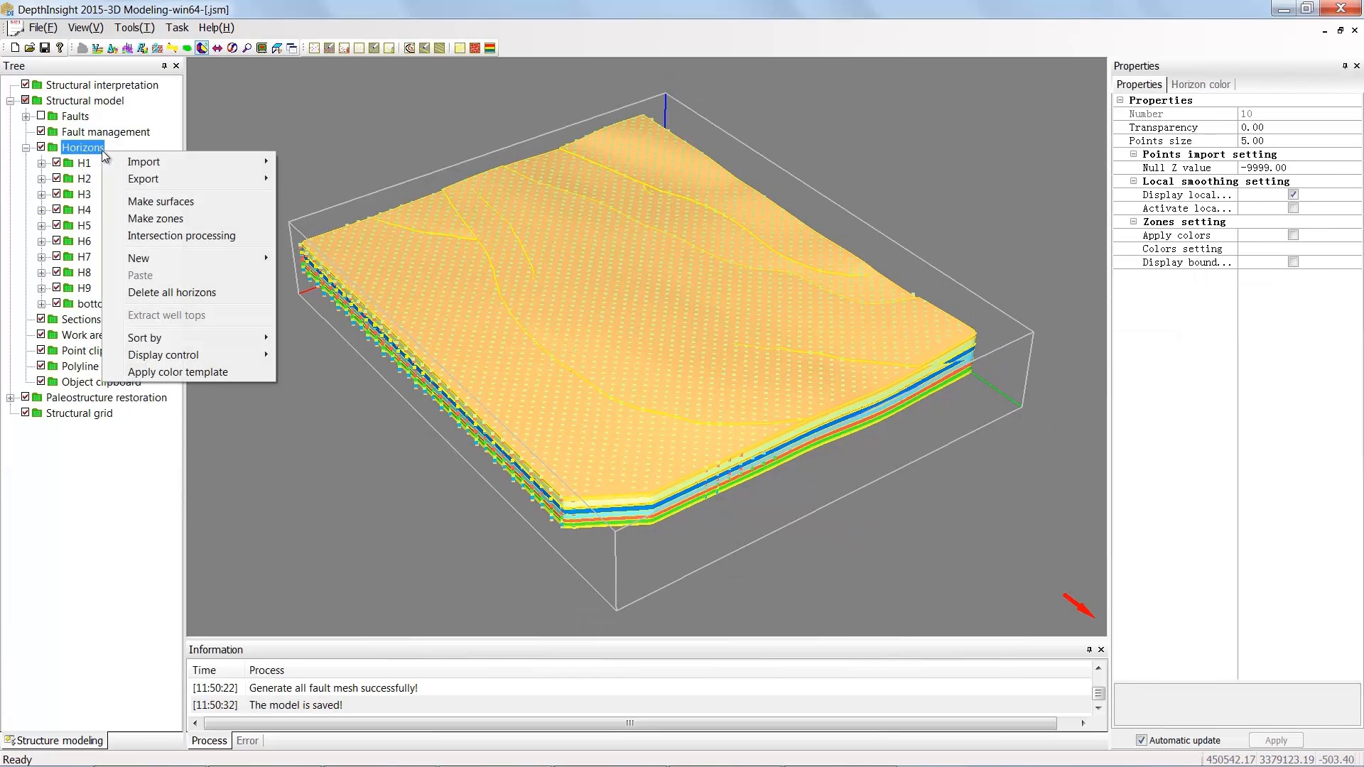
{"action": "left_click", "coordinate": [241, 200]}
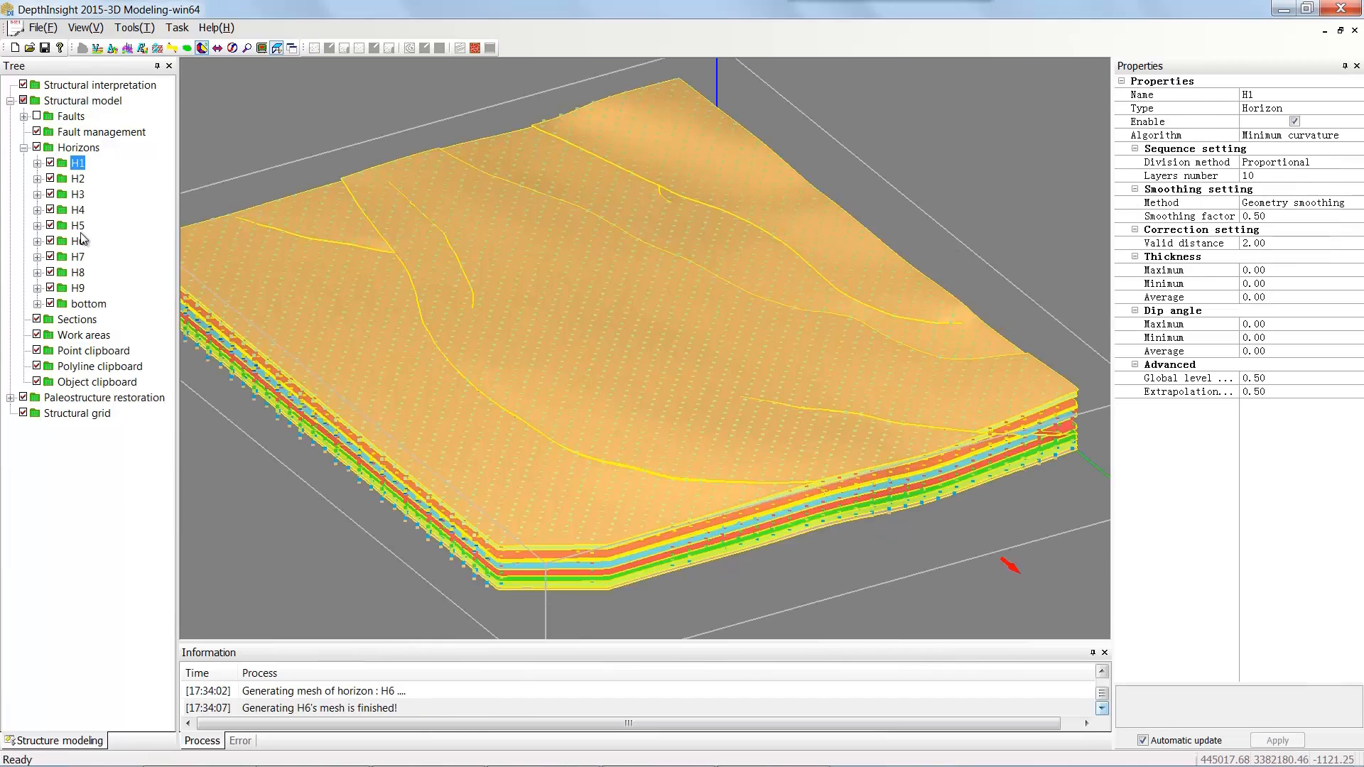
Isolate horizon H6 by hiding all other horizons
{"action": "left_click", "coordinate": [82, 241]}
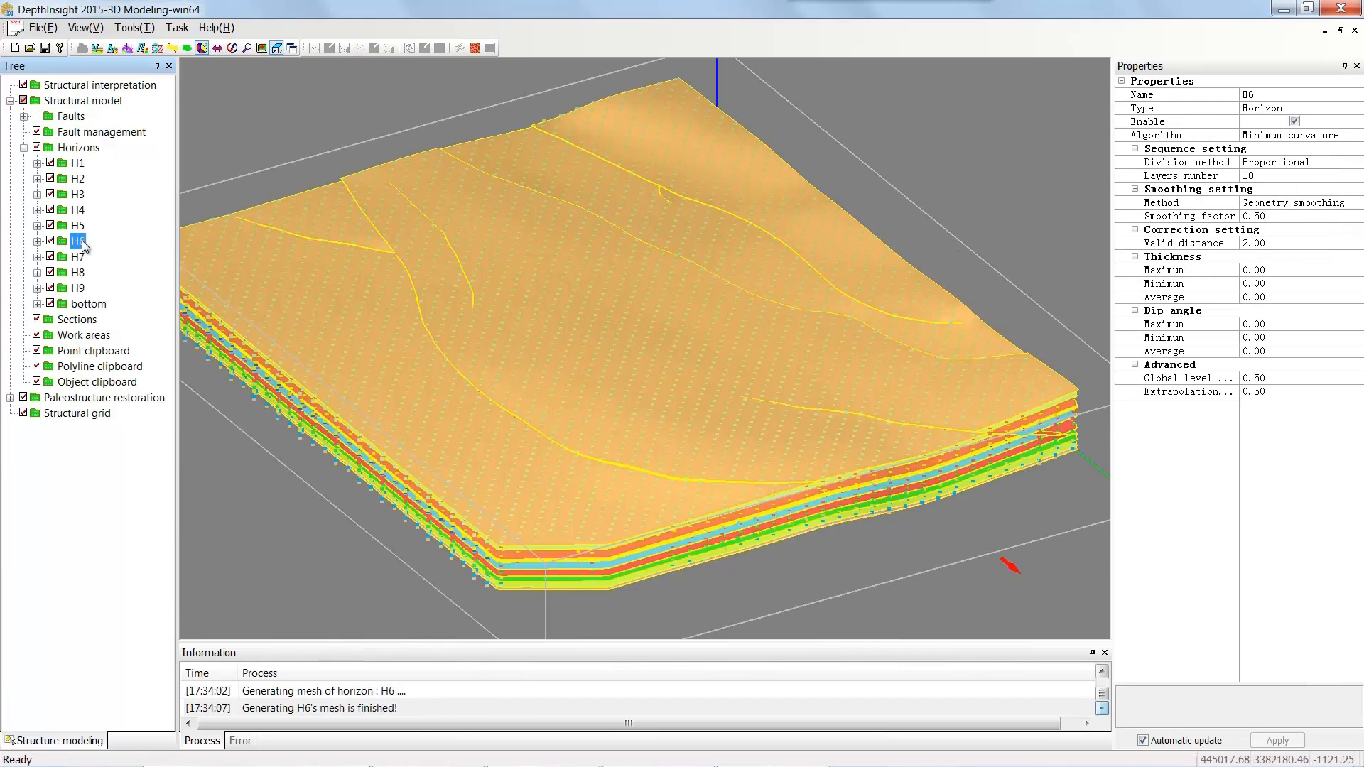
{"action": "right_click", "coordinate": [82, 243]}
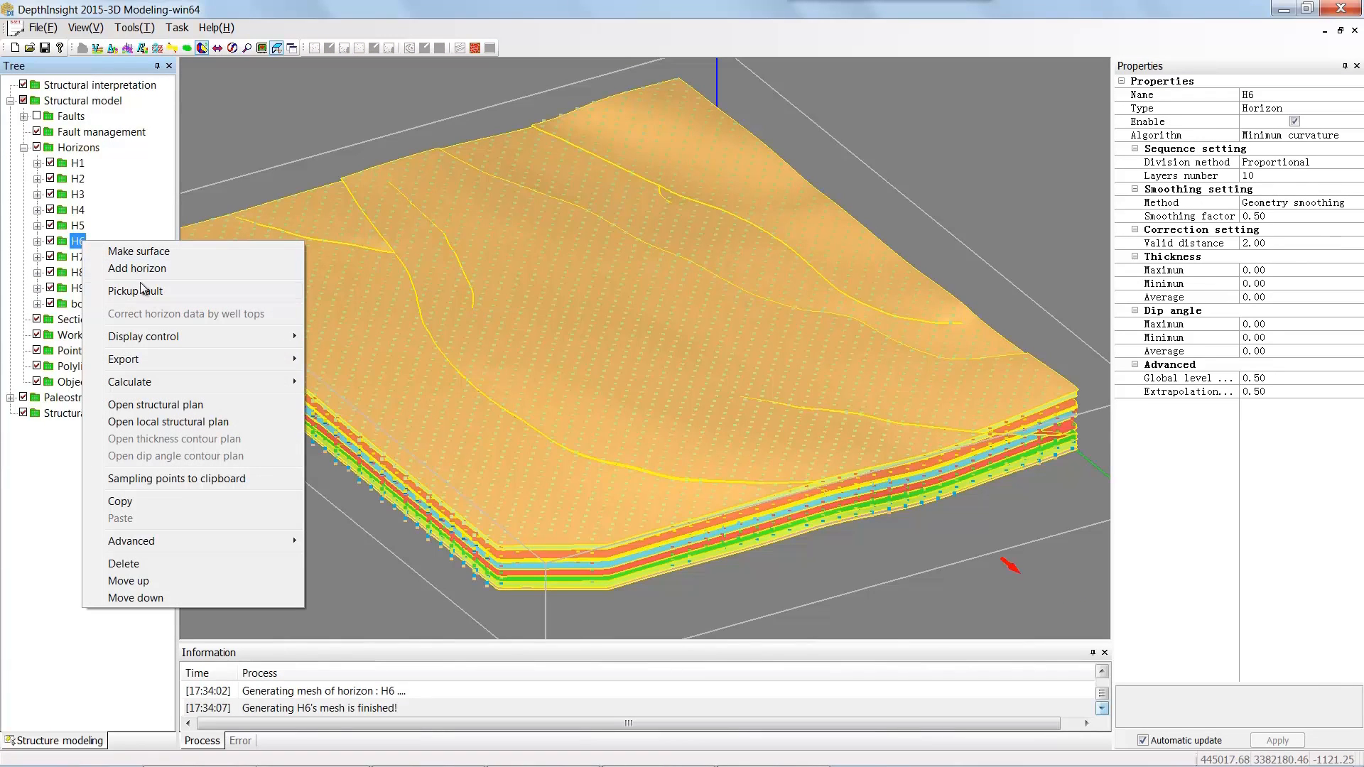
{"action": "mouse_move", "coordinate": [294, 334]}
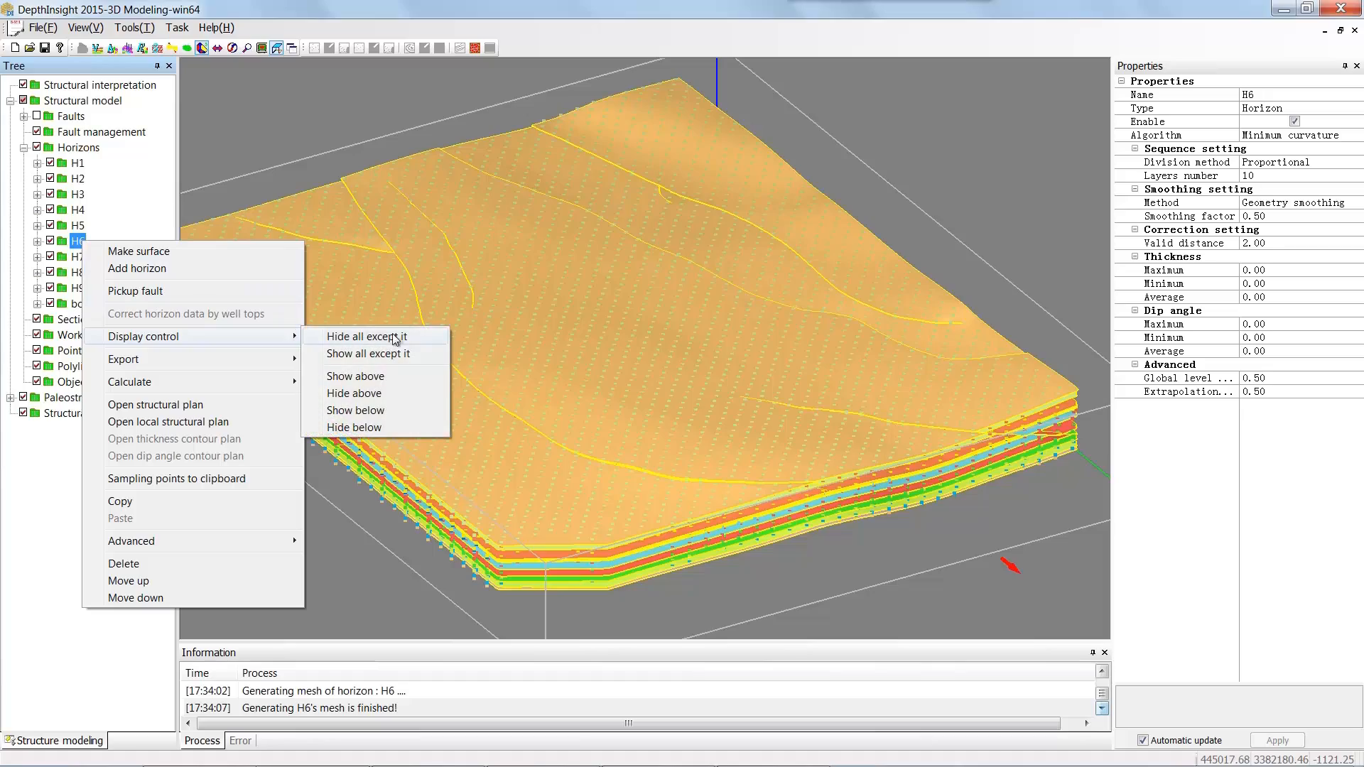
{"action": "left_click", "coordinate": [432, 336]}
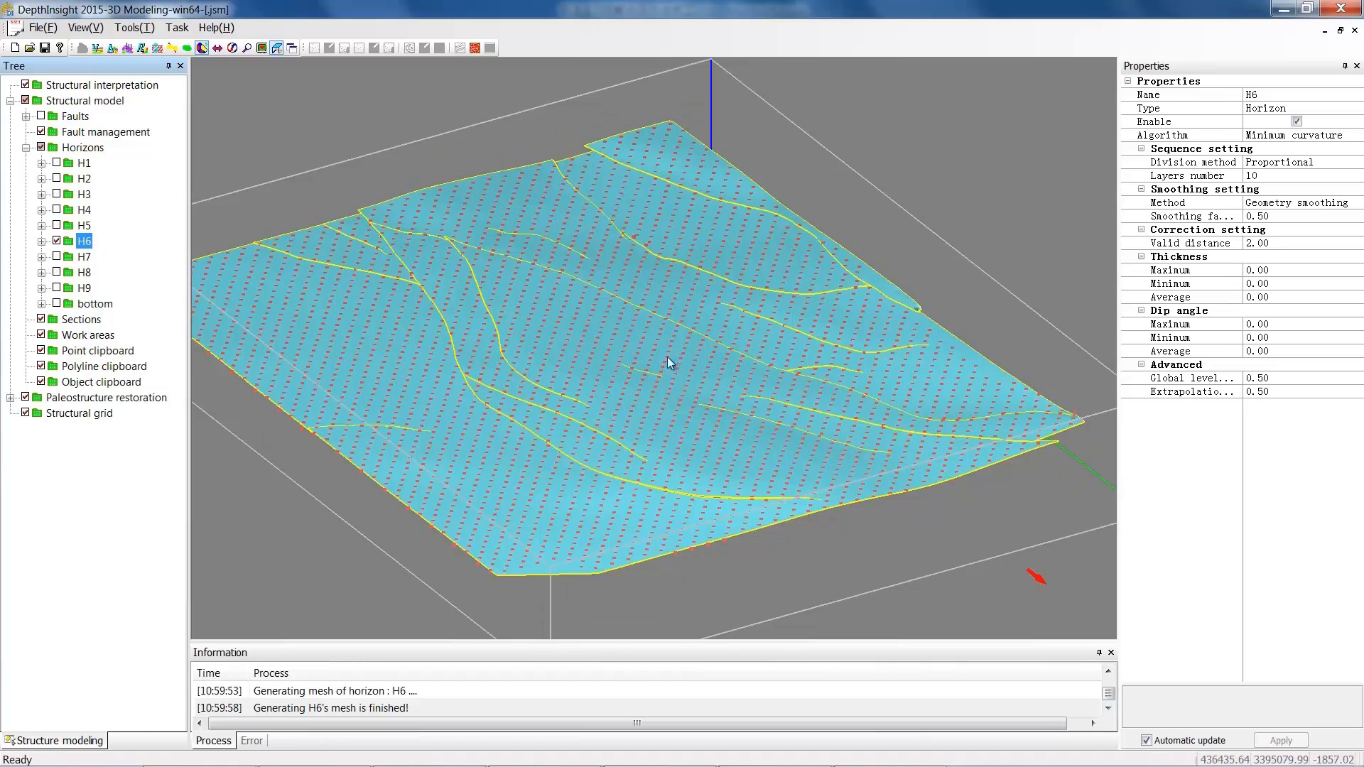
Examine the fault traces on horizon H6 up close, around the gap where two traces nearly meet
{"action": "left_click_drag", "start_coordinate": [667, 357], "coordinate": [708, 384]}
{"action": "scroll", "coordinate": [471, 377], "scroll_direction": "up", "scroll_amount": 2}
{"action": "middle_click_drag", "start_coordinate": [387, 367], "coordinate": [665, 422]}
{"action": "scroll", "coordinate": [636, 399], "scroll_direction": "up", "scroll_amount": 4}
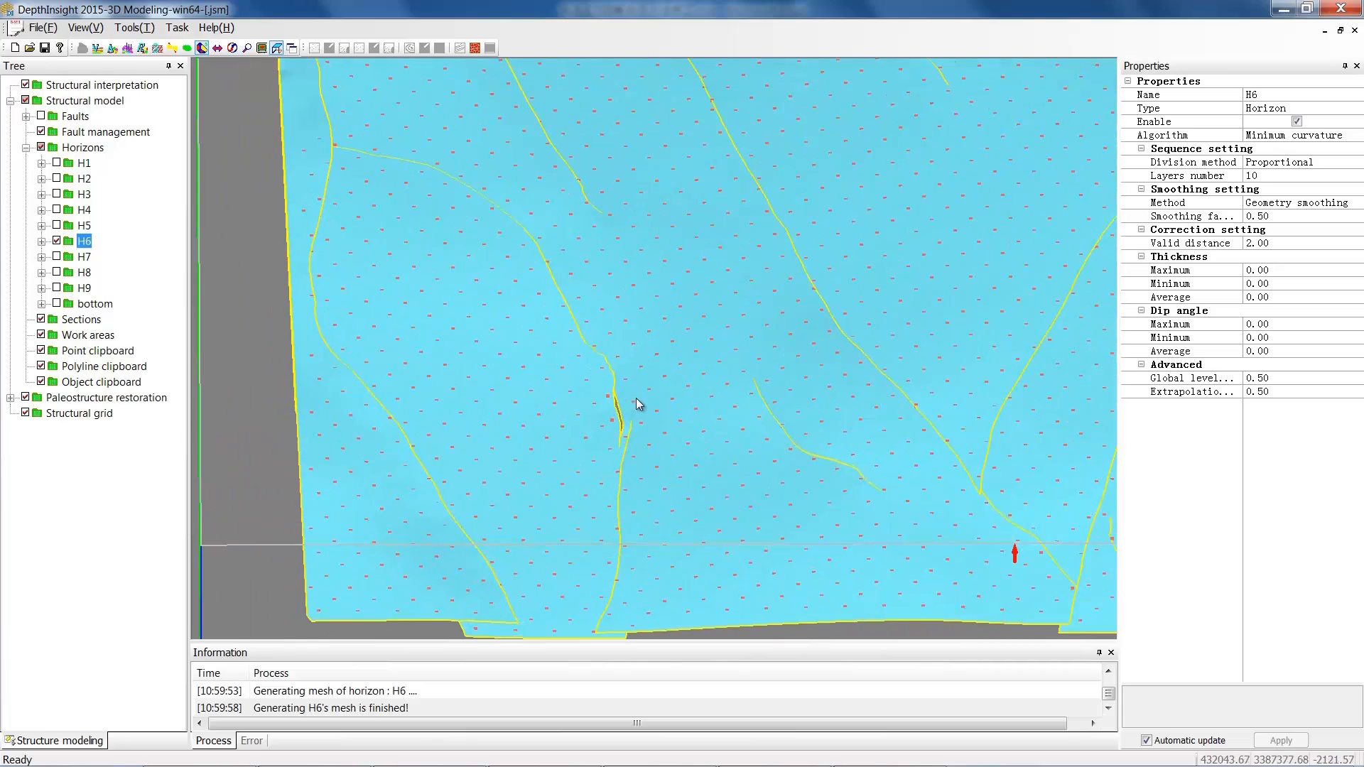
{"action": "scroll", "coordinate": [636, 398], "scroll_direction": "up", "scroll_amount": 2}
{"action": "left_click_drag", "start_coordinate": [600, 442], "coordinate": [615, 412]}
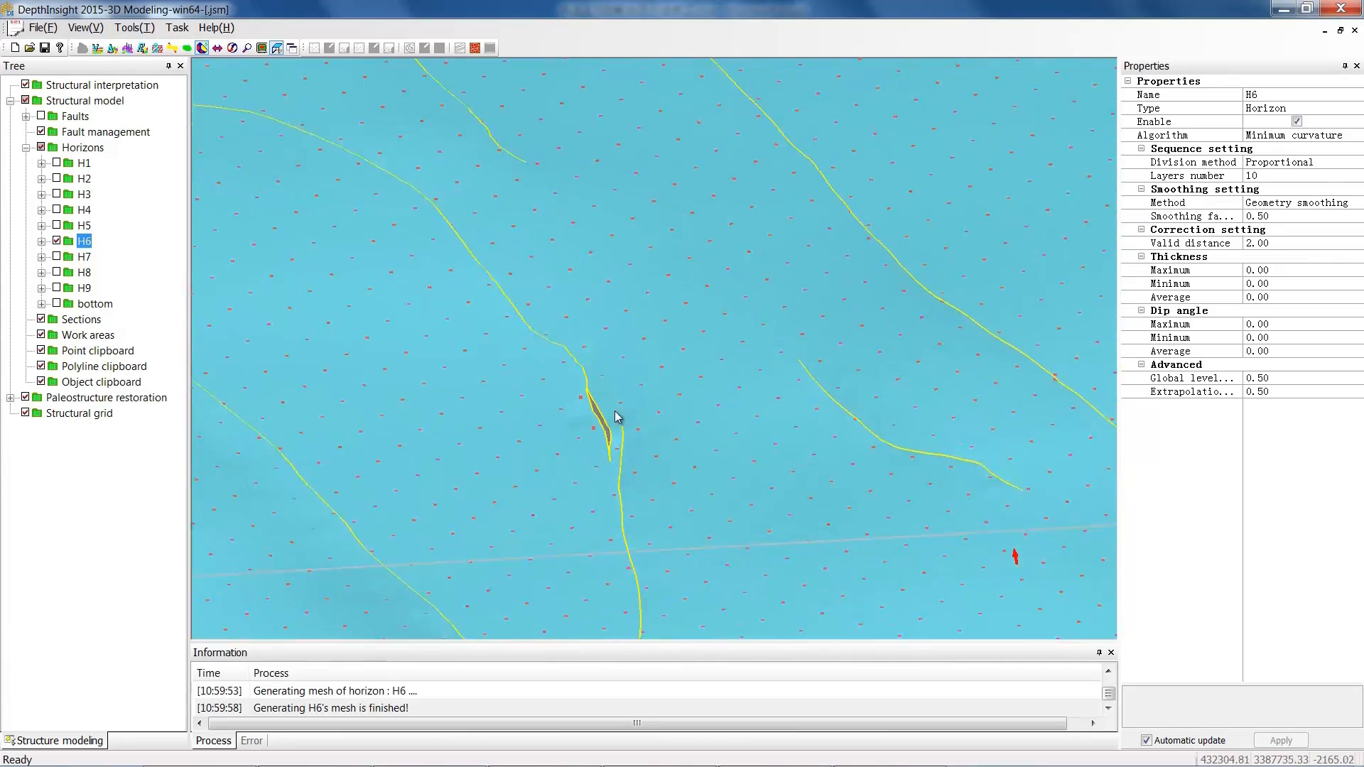
{"action": "scroll", "coordinate": [615, 412], "scroll_direction": "up", "scroll_amount": 3}
{"action": "middle_click_drag", "start_coordinate": [596, 441], "coordinate": [620, 374]}
{"action": "scroll", "coordinate": [642, 344], "scroll_direction": "up", "scroll_amount": 3}
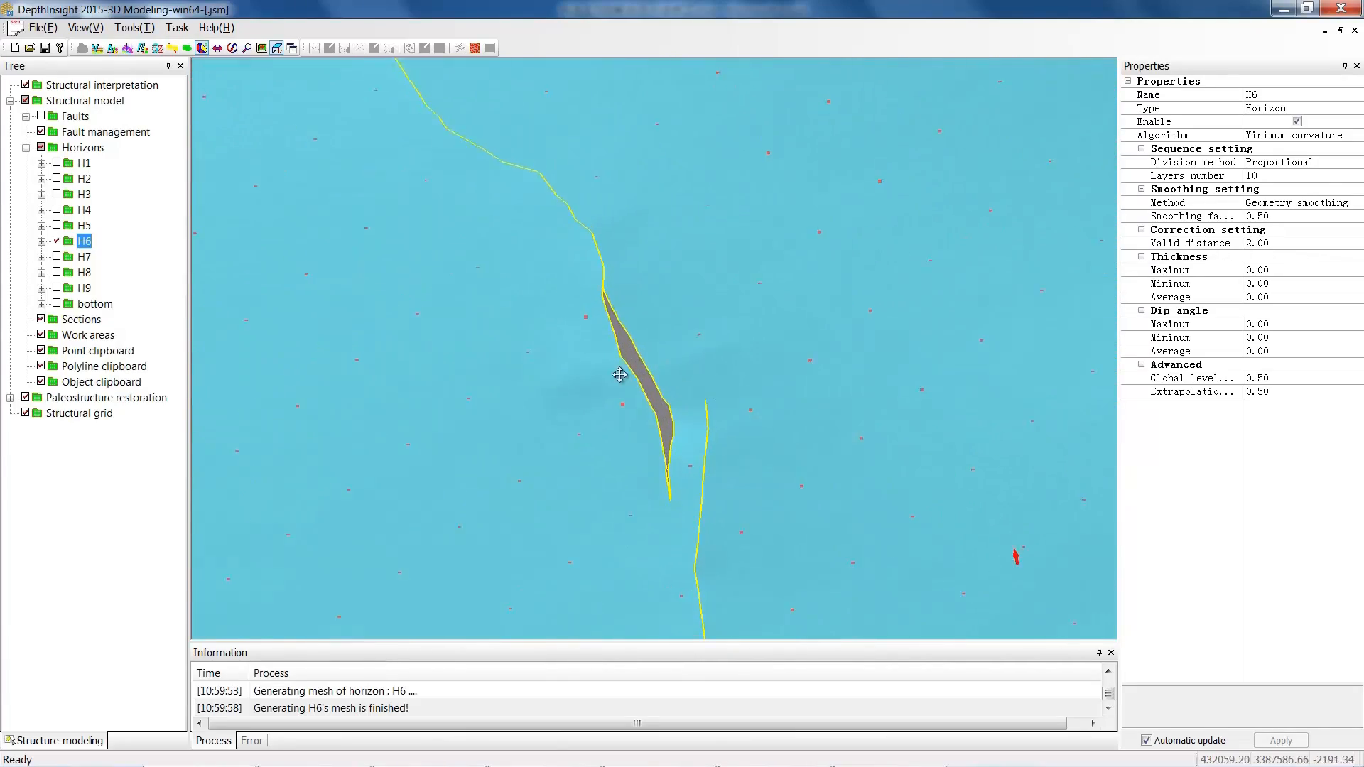
{"action": "mouse_move", "coordinate": [620, 374]}
{"action": "left_mouse_down"}
{"action": "mouse_move", "coordinate": [597, 348]}
{"action": "mouse_move", "coordinate": [619, 401]}
{"action": "mouse_move", "coordinate": [601, 414]}
{"action": "mouse_move", "coordinate": [620, 402]}
{"action": "left_mouse_up"}
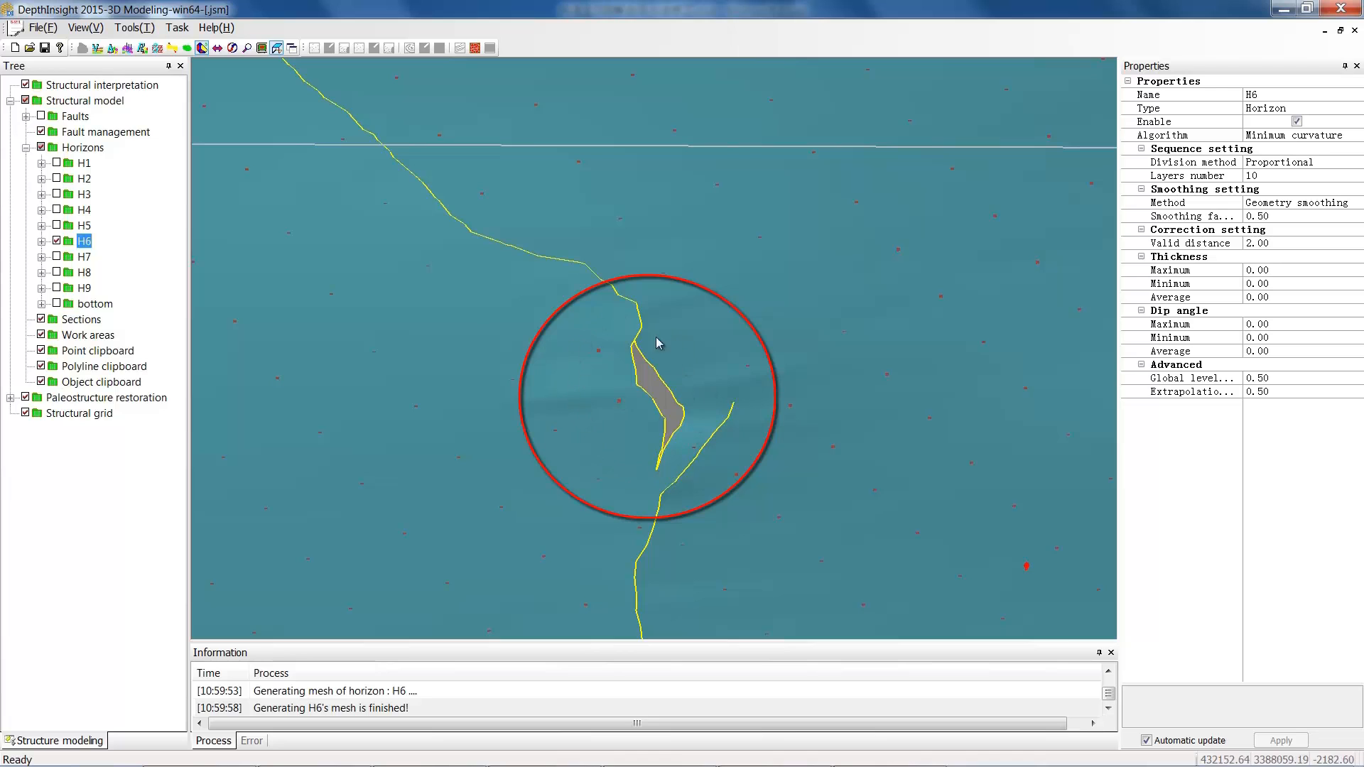
{"action": "left_click_drag", "start_coordinate": [659, 343], "coordinate": [625, 471]}
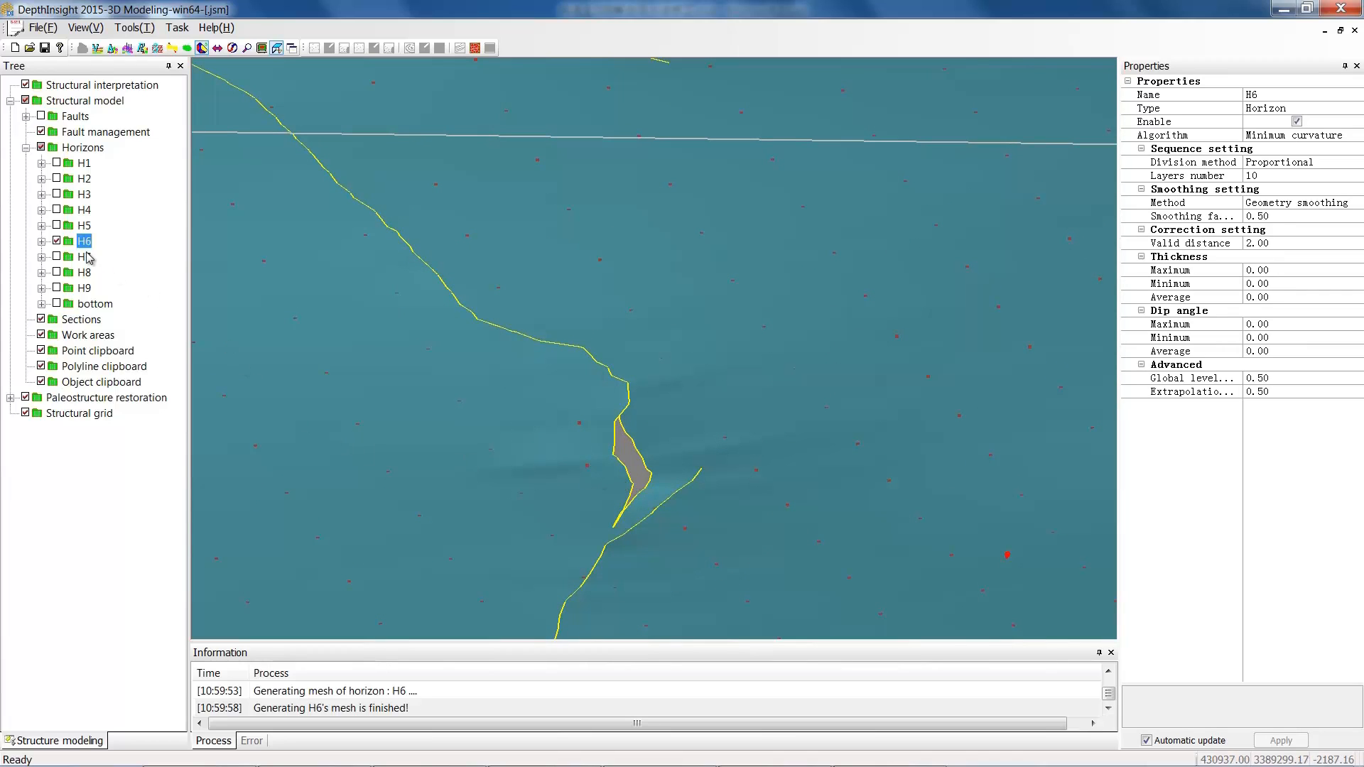
Pick up fault LP_f13 from its trace beside the gap on horizon H6
{"action": "right_click", "coordinate": [87, 255]}
{"action": "left_click", "coordinate": [363, 342]}
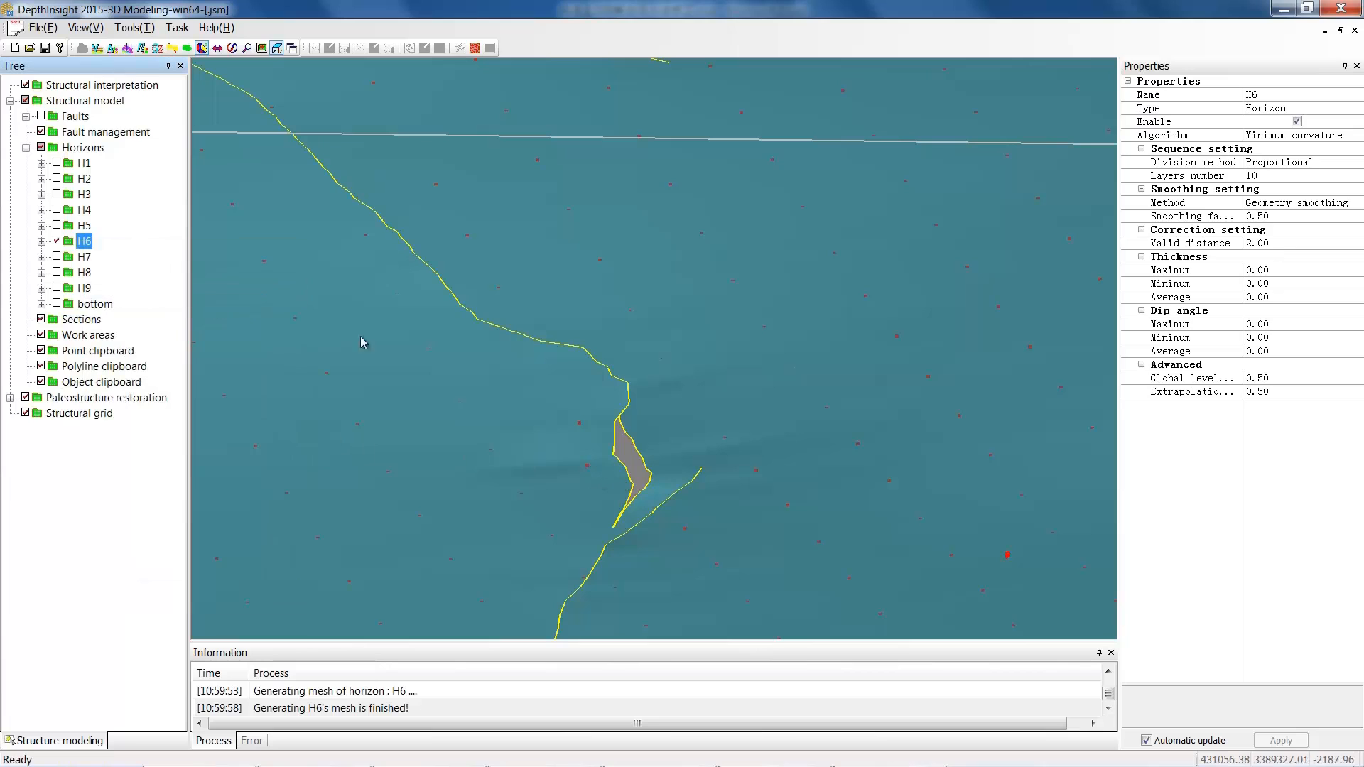
{"action": "left_click", "coordinate": [595, 365]}
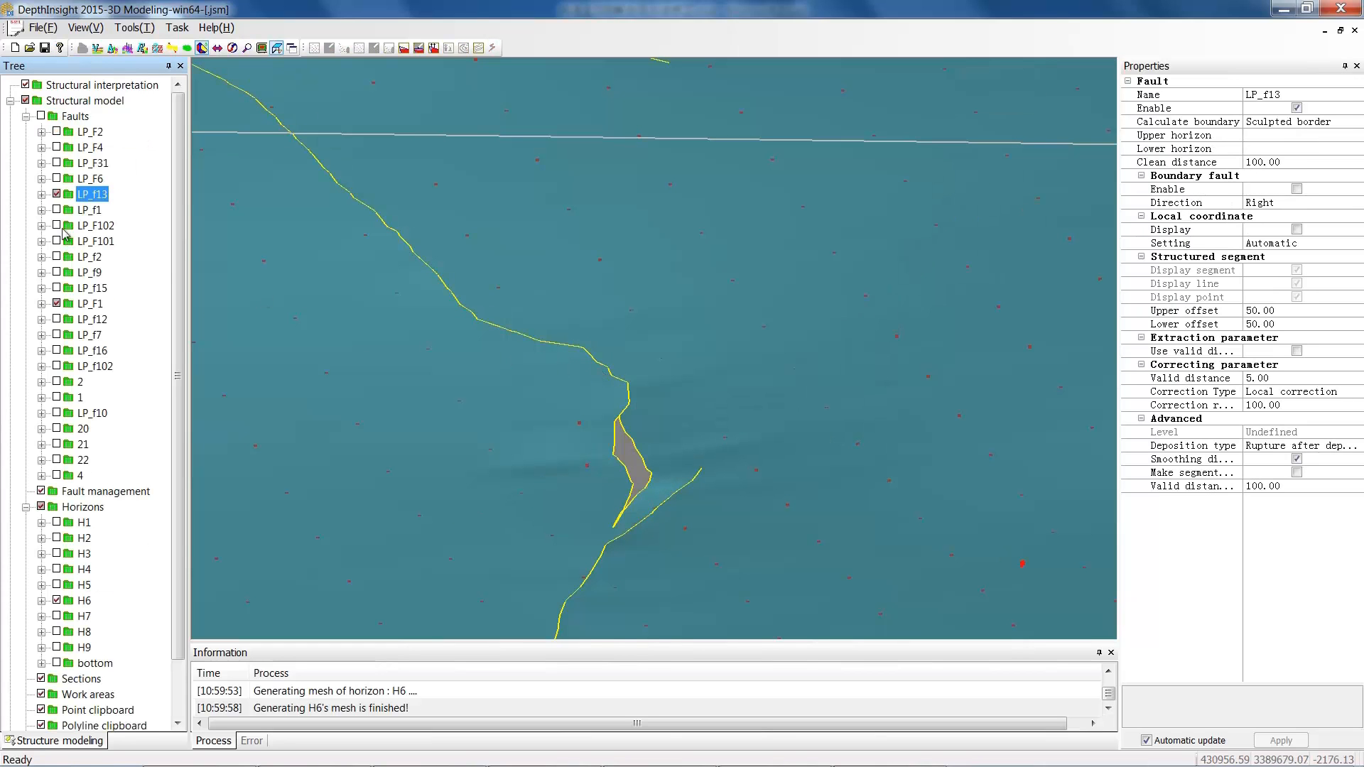
Isolate fault LP_f13 to inspect it against horizon H6 around the gap, and hide the faults again
{"action": "right_click", "coordinate": [95, 199]}
{"action": "mouse_move", "coordinate": [298, 353]}
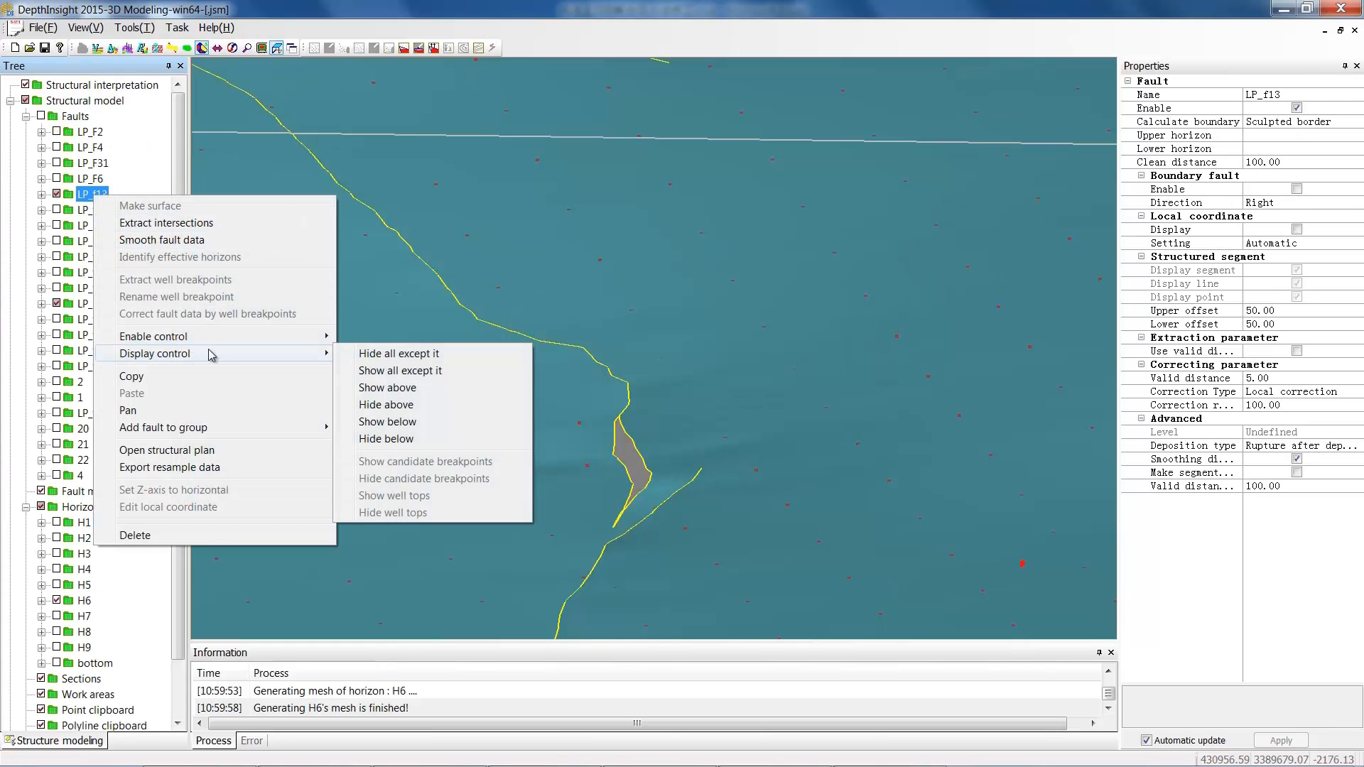
{"action": "left_click", "coordinate": [356, 353]}
{"action": "left_click", "coordinate": [41, 117]}
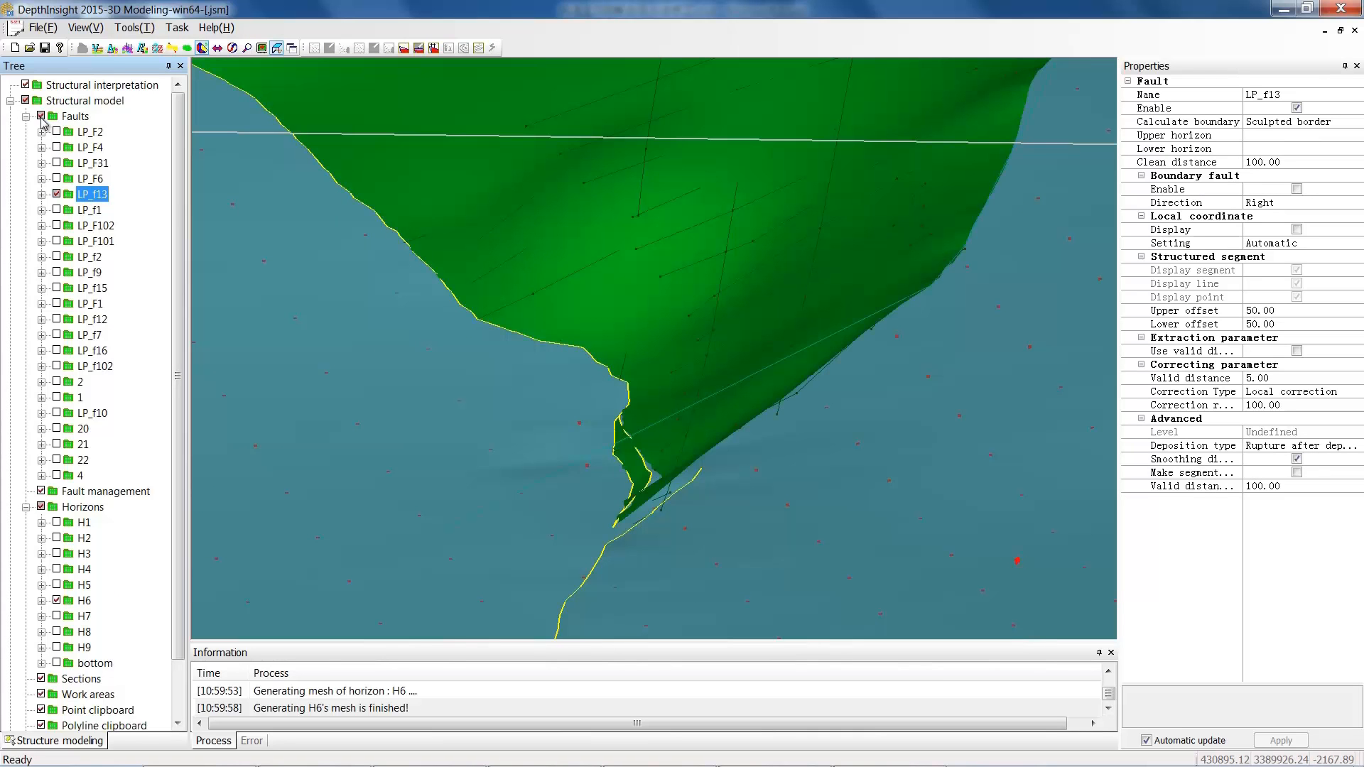
{"action": "scroll", "coordinate": [596, 403], "scroll_direction": "down", "scroll_amount": 4}
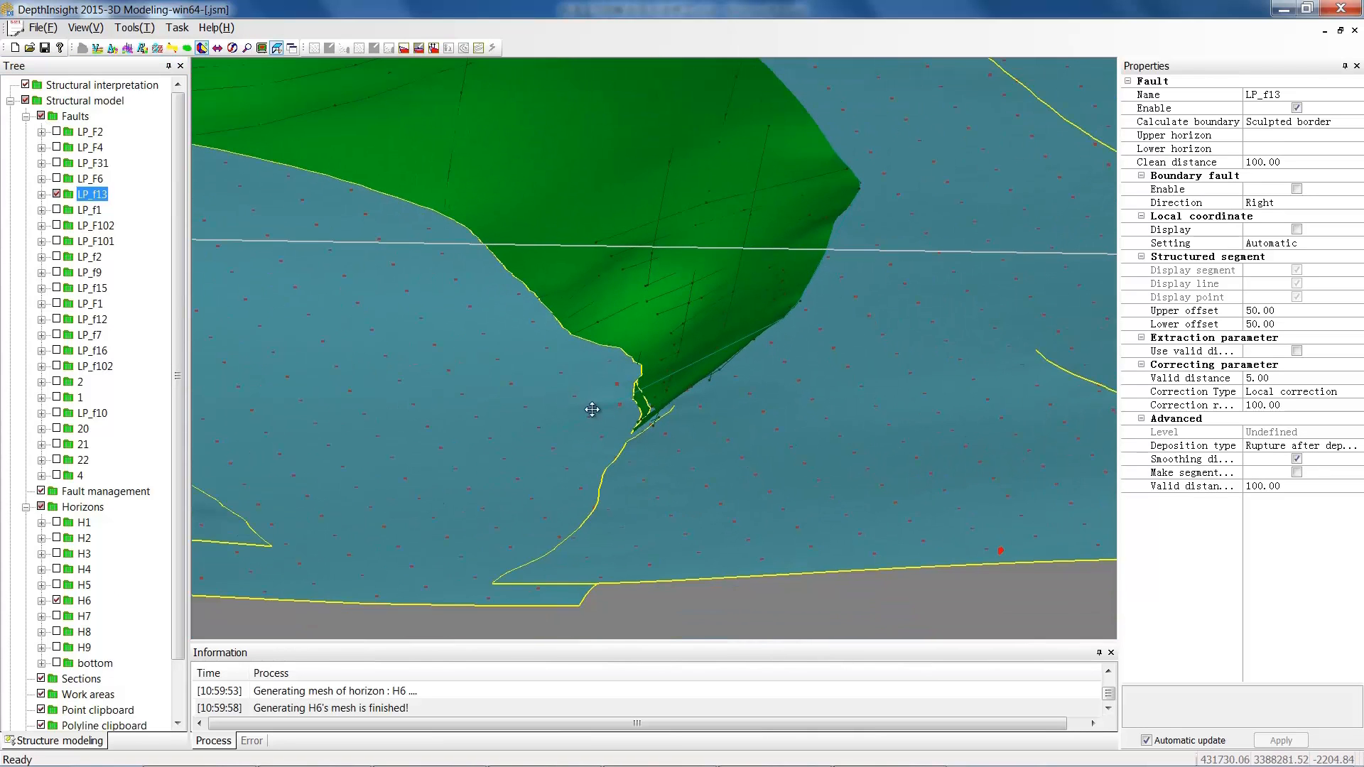
{"action": "middle_click_drag", "start_coordinate": [592, 408], "coordinate": [731, 365]}
{"action": "left_click", "coordinate": [41, 116]}
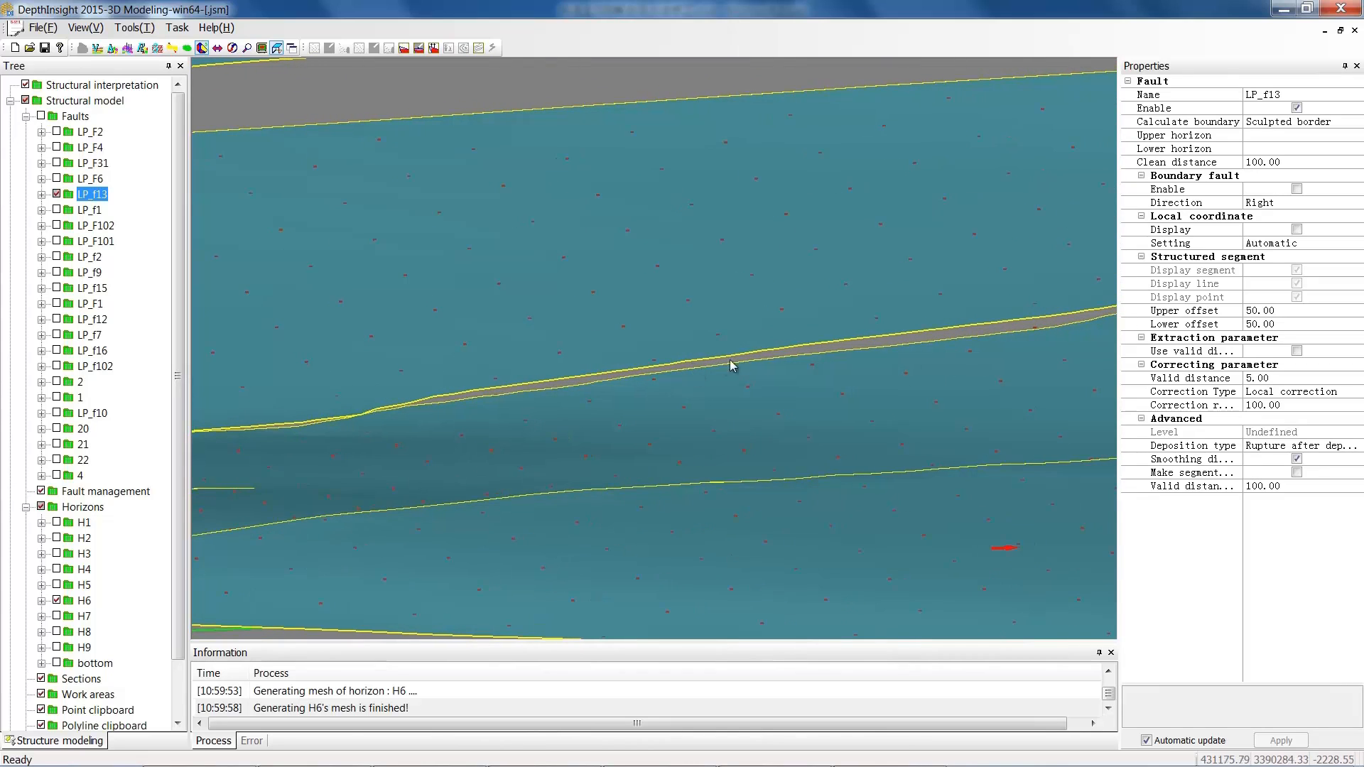
Set fault LP_f13's clean distance to 50 and regenerate the surface of horizon H6
{"action": "middle_click_drag", "start_coordinate": [582, 381], "coordinate": [669, 459]}
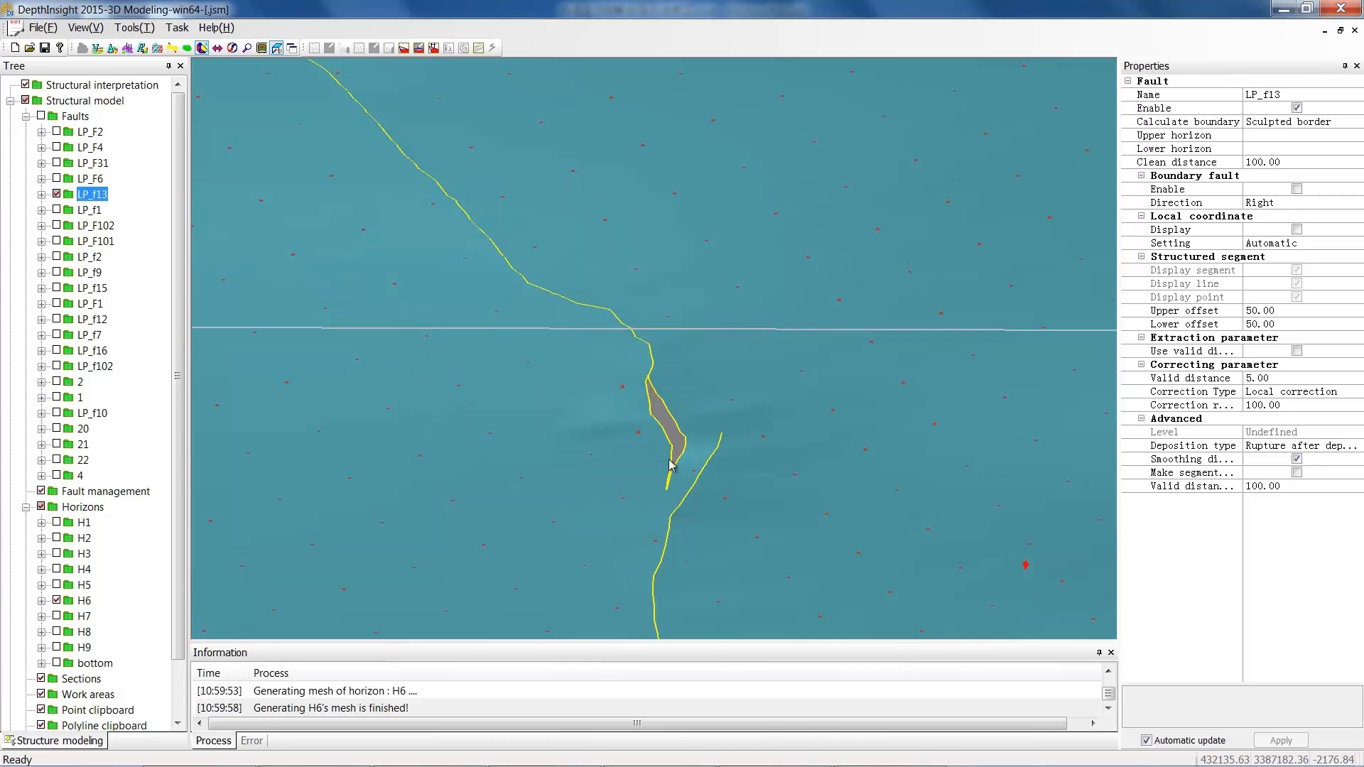
{"action": "middle_click_drag", "start_coordinate": [627, 437], "coordinate": [603, 398]}
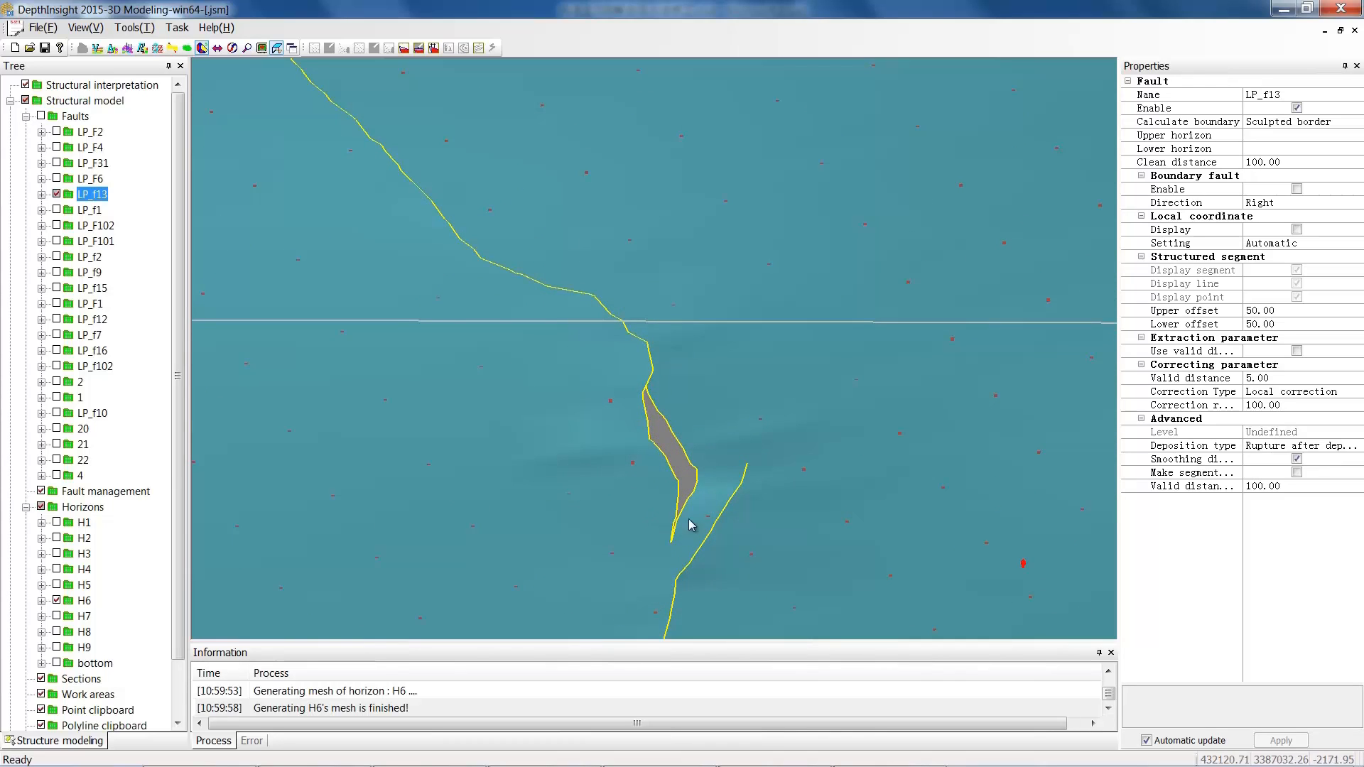
{"action": "middle_click_drag", "start_coordinate": [693, 460], "coordinate": [678, 446]}
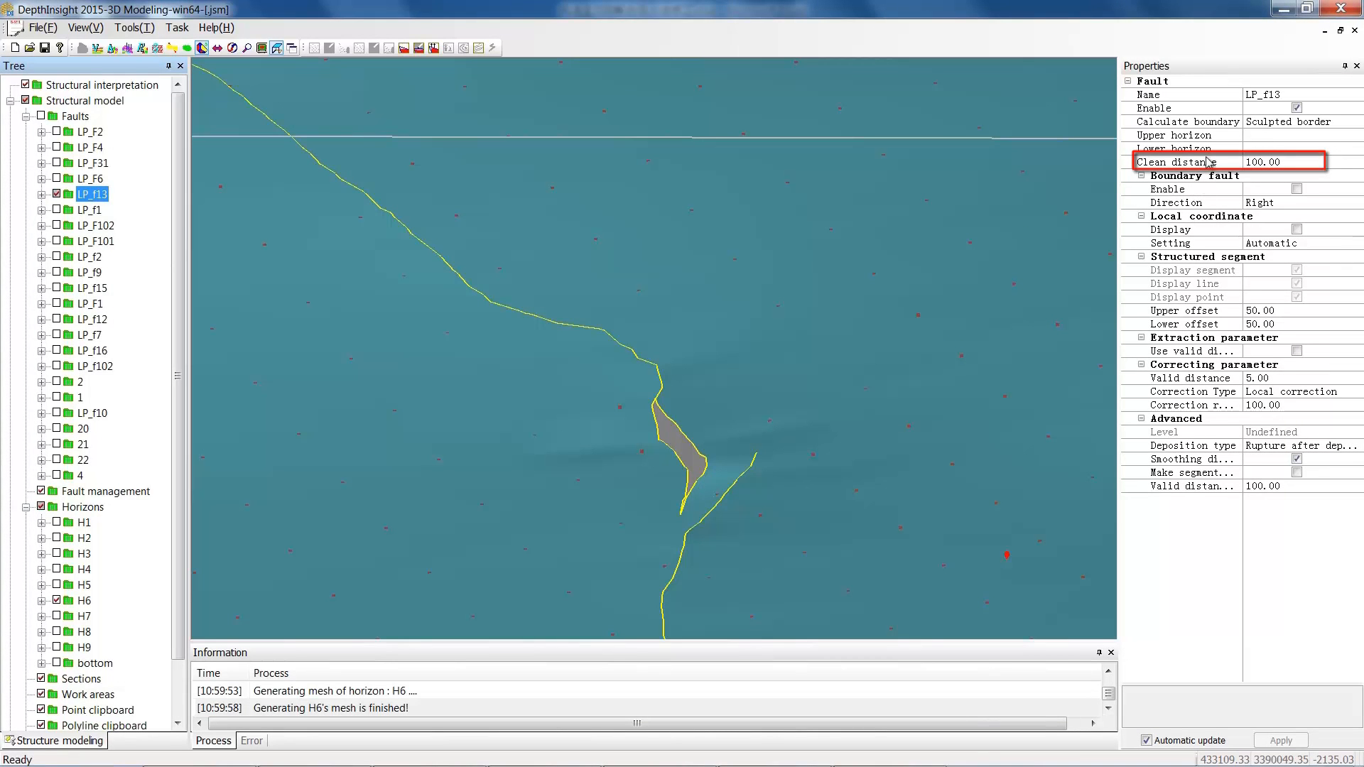
{"action": "left_click", "coordinate": [1212, 162]}
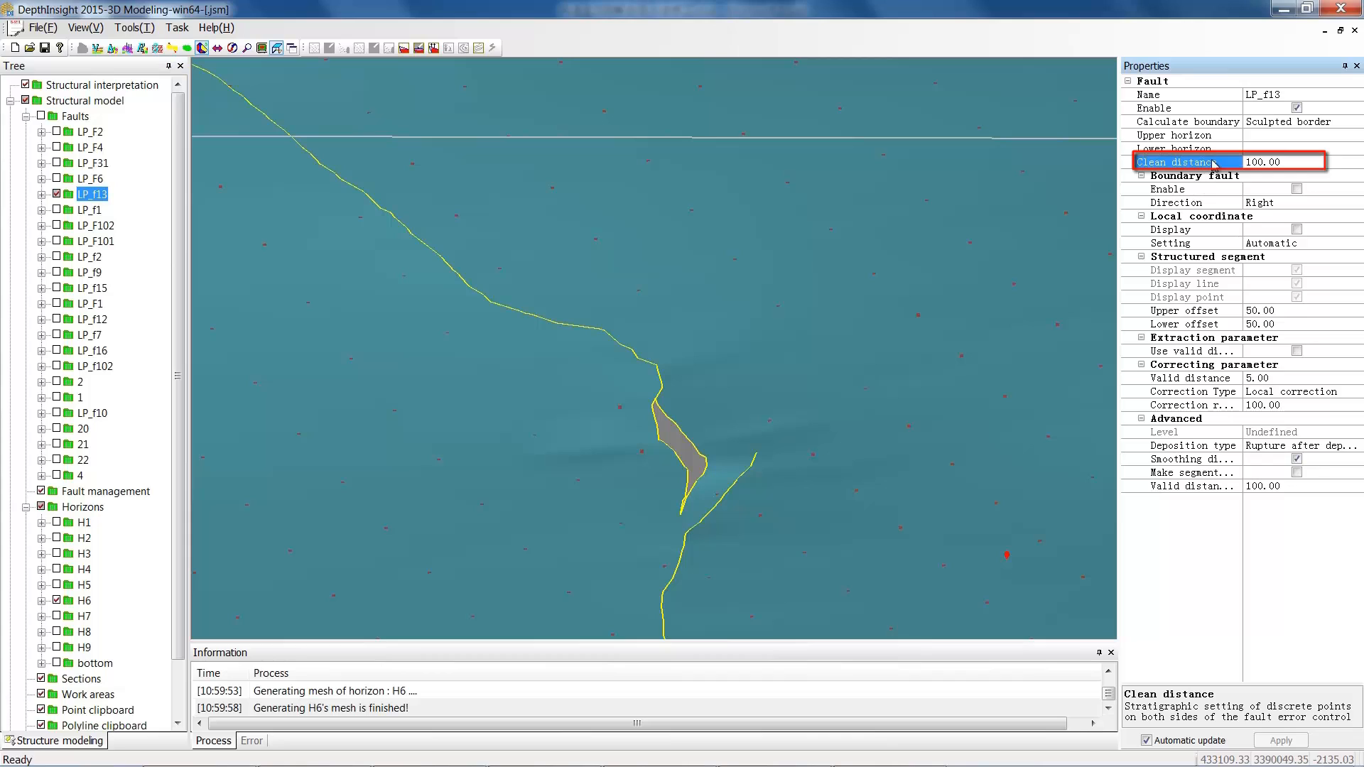
{"action": "left_click", "coordinate": [1231, 163]}
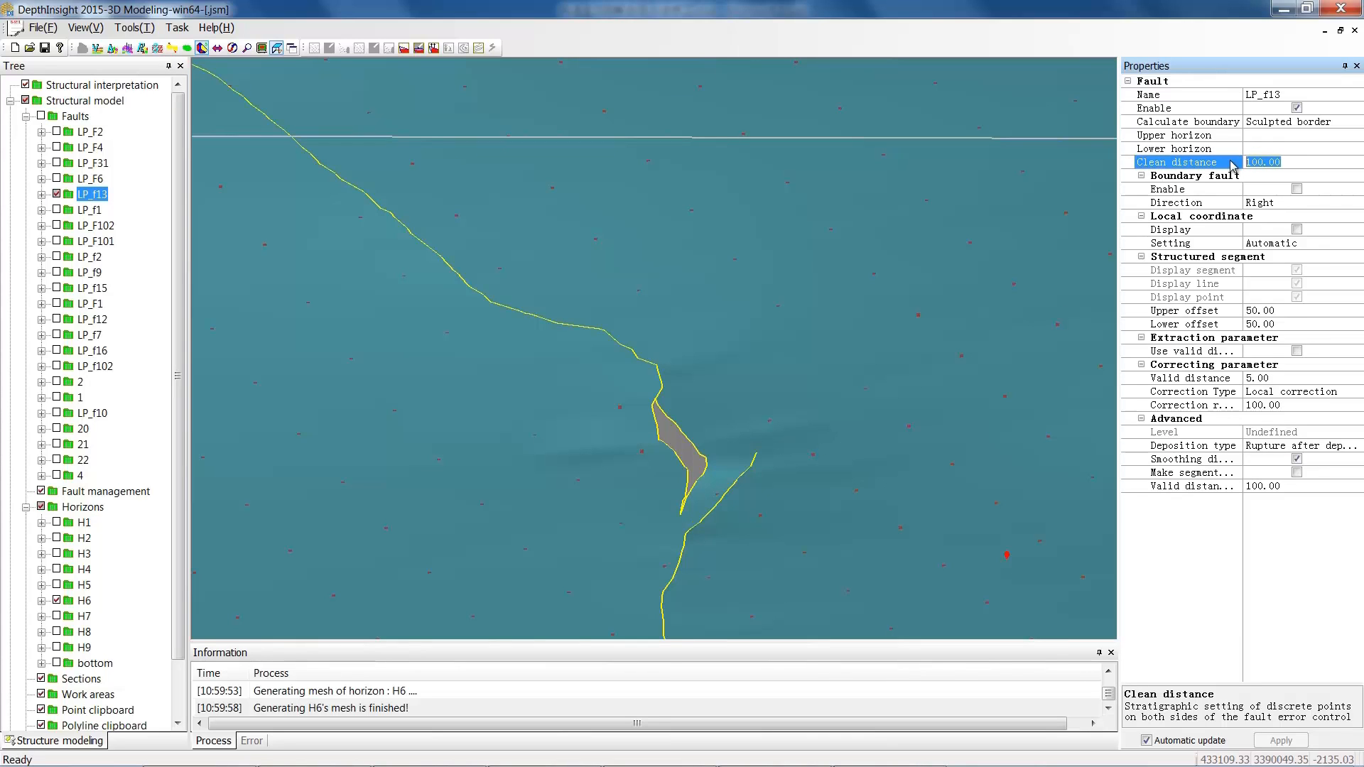
{"action": "type", "text": "50"}
{"action": "key", "text": "Return"}
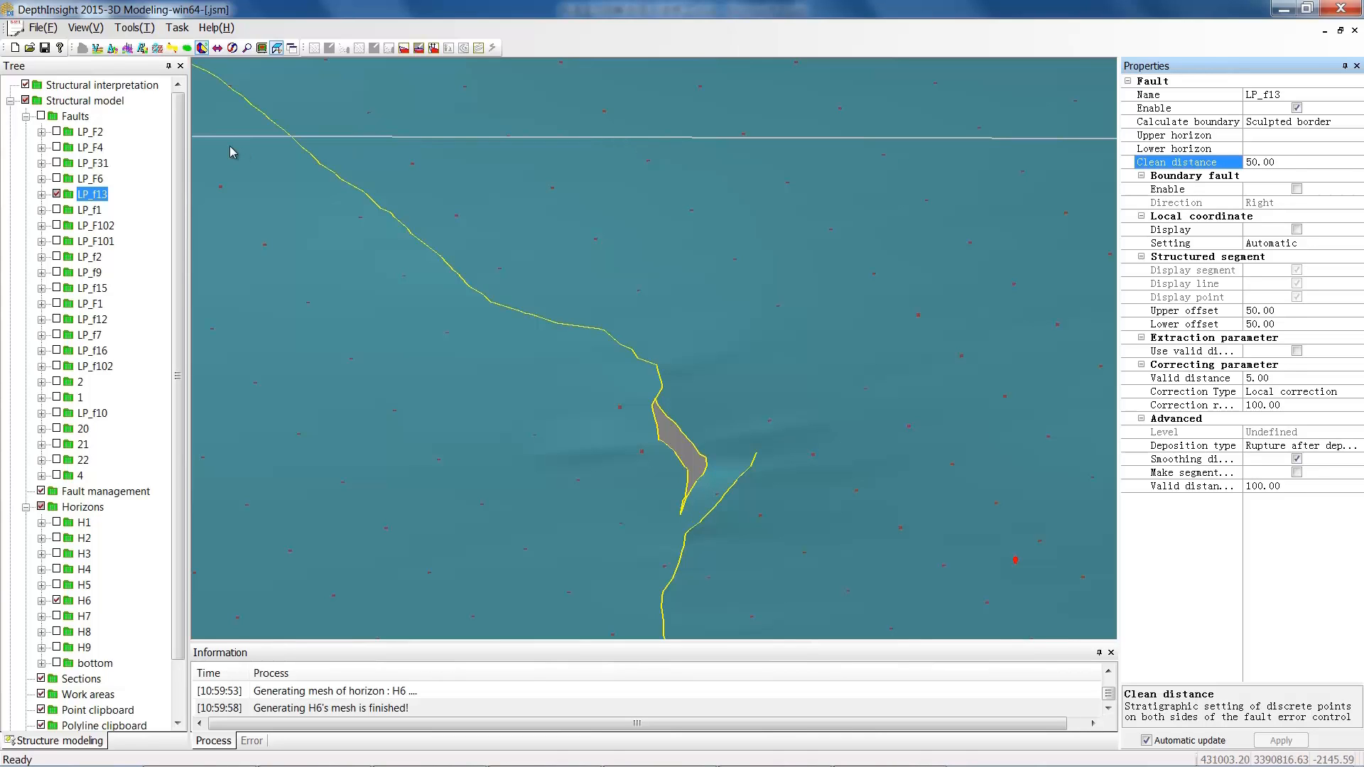
{"action": "left_click", "coordinate": [86, 602]}
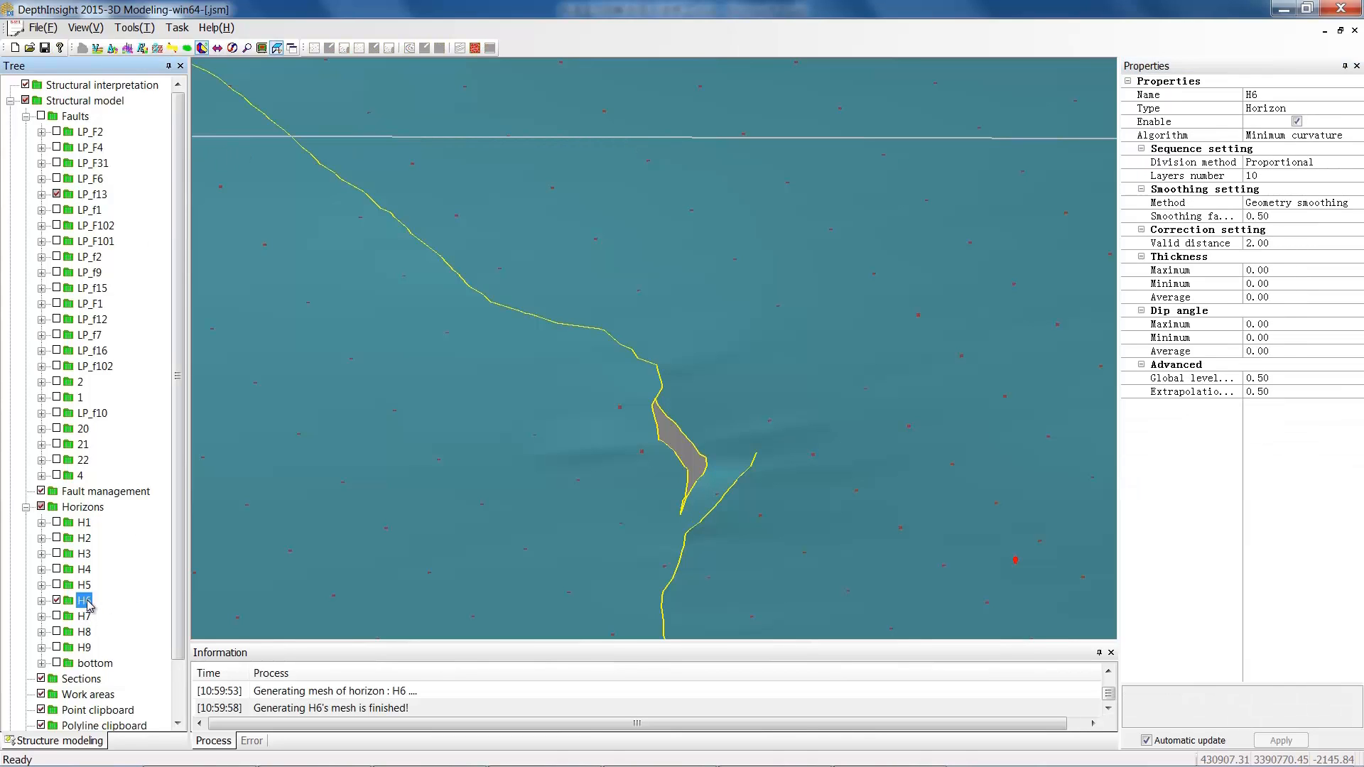
{"action": "left_click", "coordinate": [474, 48]}
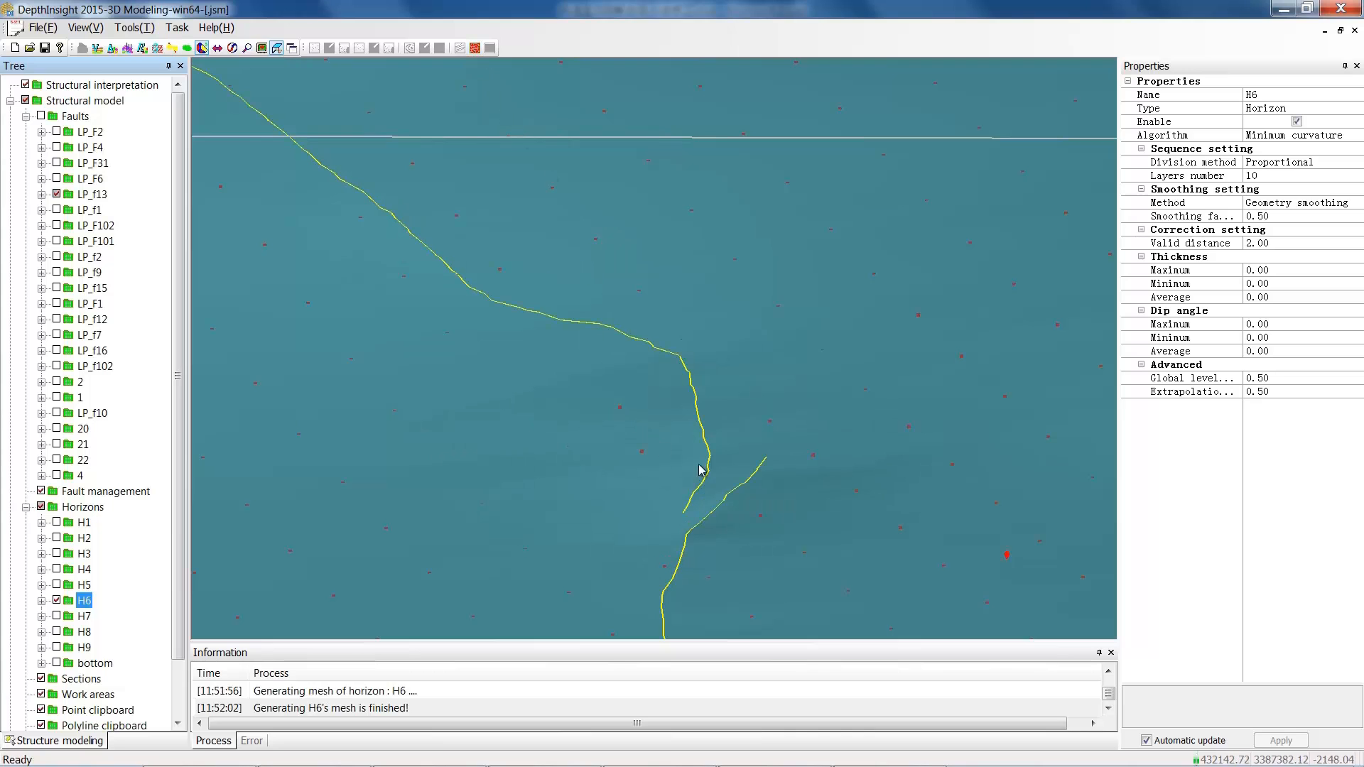
{"action": "left_click_drag", "start_coordinate": [700, 466], "coordinate": [731, 435]}
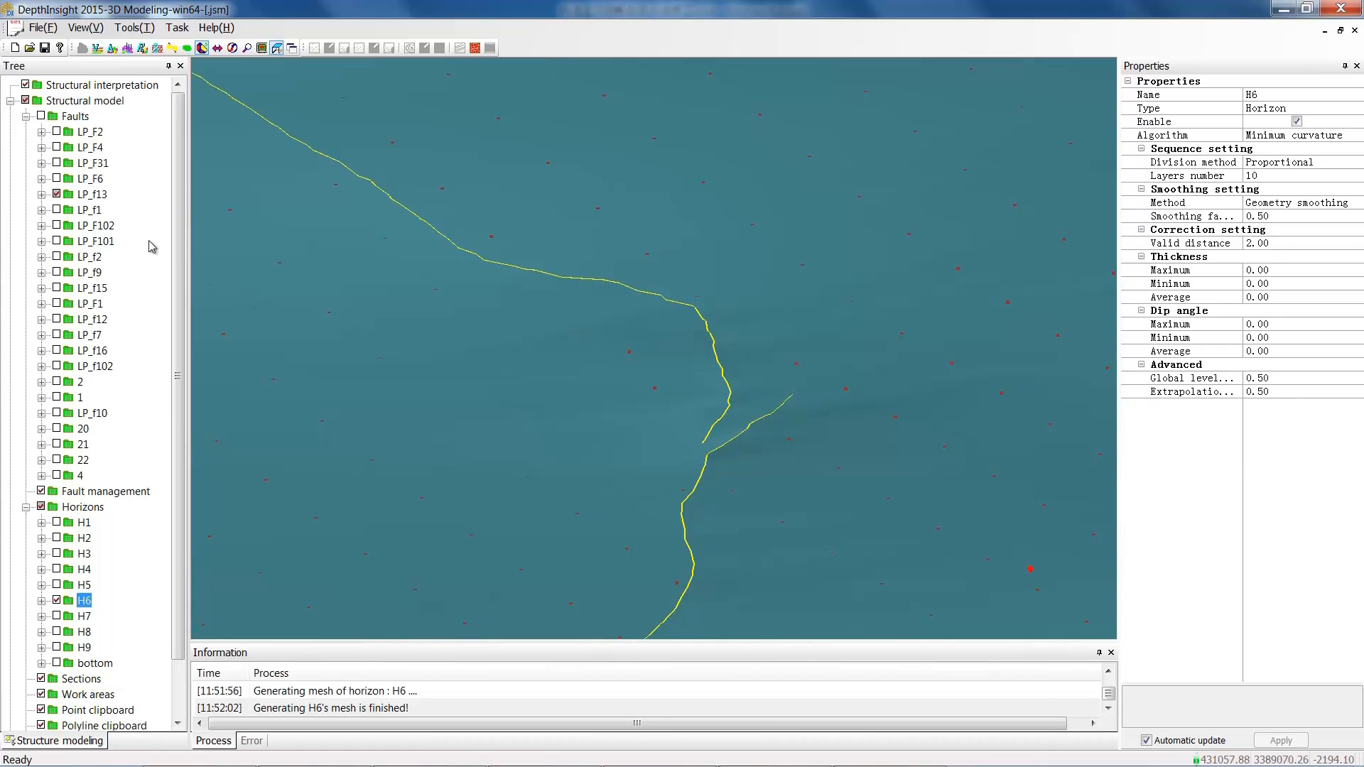
Restore fault LP_f13's original clean distance and regenerate the surface of horizon H6
{"action": "left_click", "coordinate": [95, 194]}
{"action": "left_click", "coordinate": [1236, 163]}
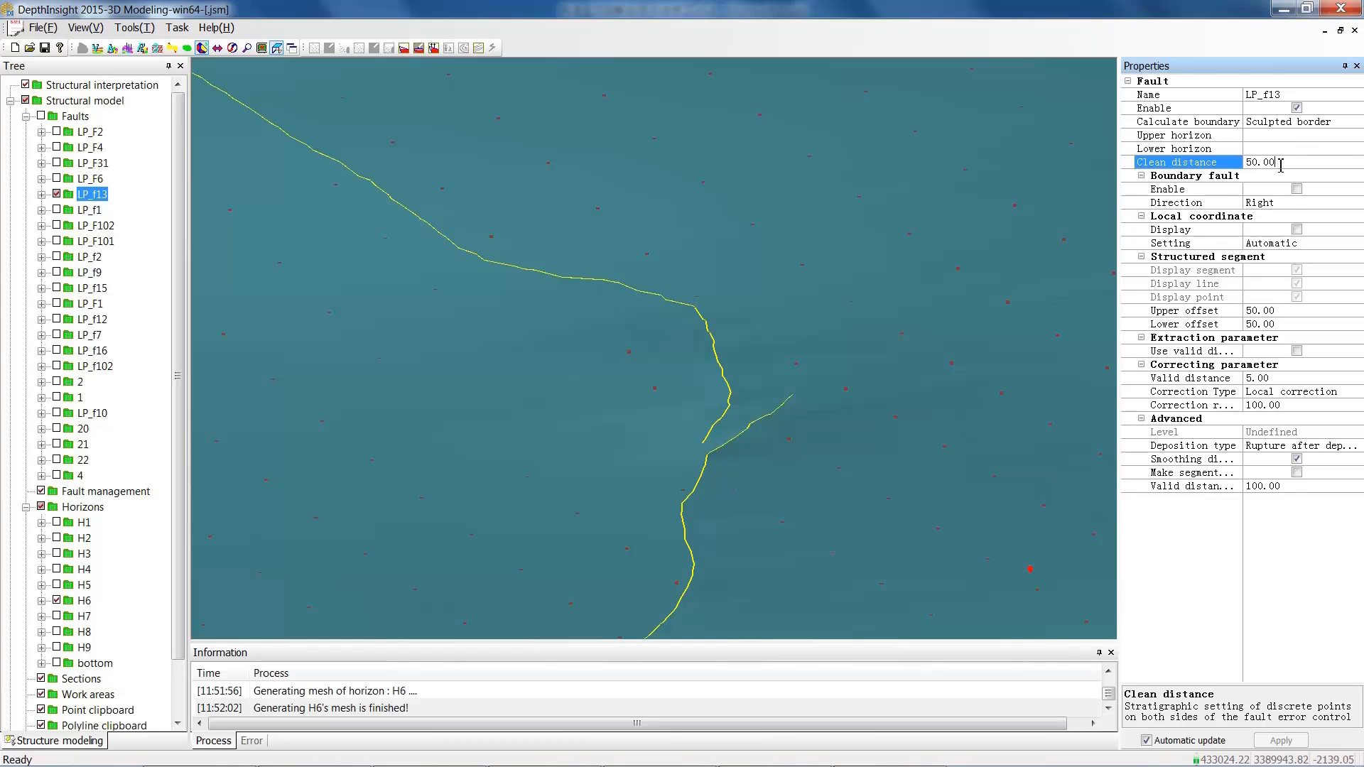
{"action": "type", "text": "1"}
{"action": "key", "text": "Return"}
{"action": "left_click", "coordinate": [82, 603]}
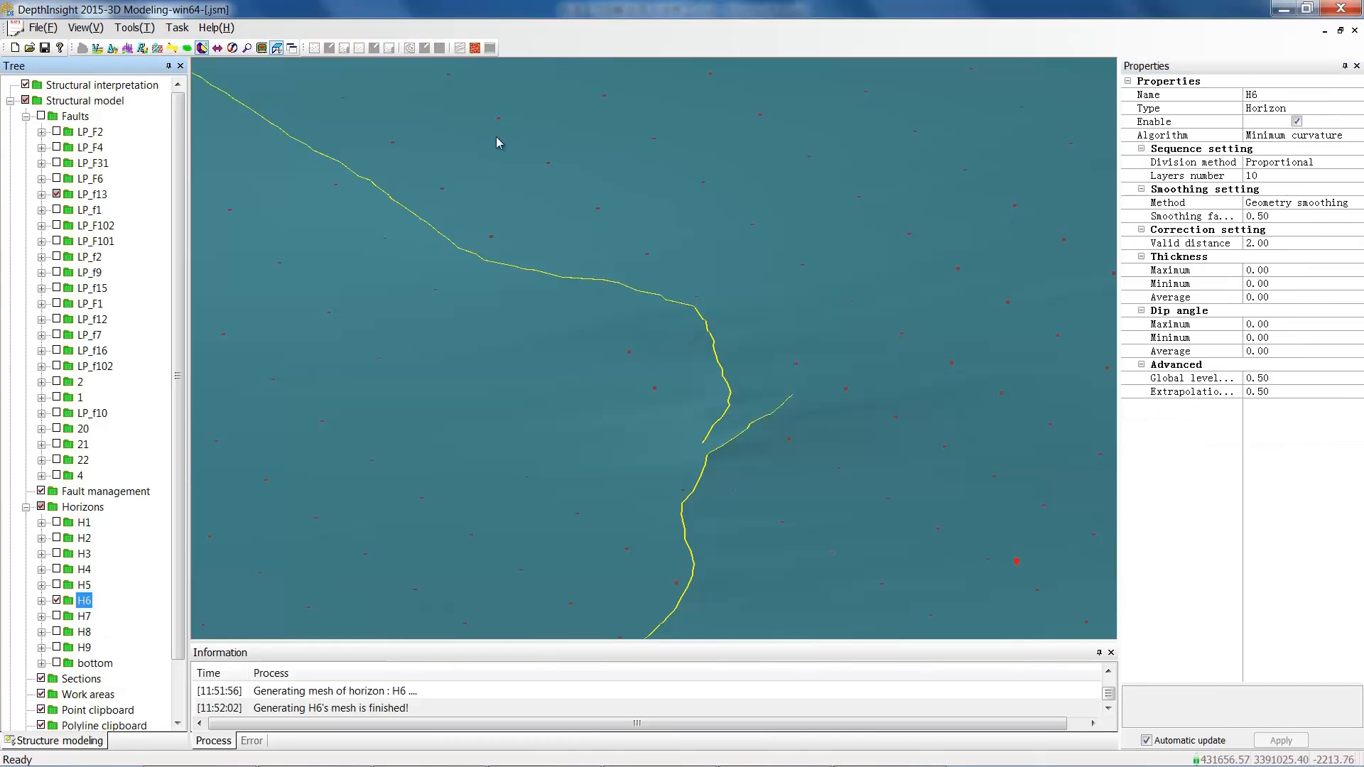
{"action": "left_click", "coordinate": [475, 49]}
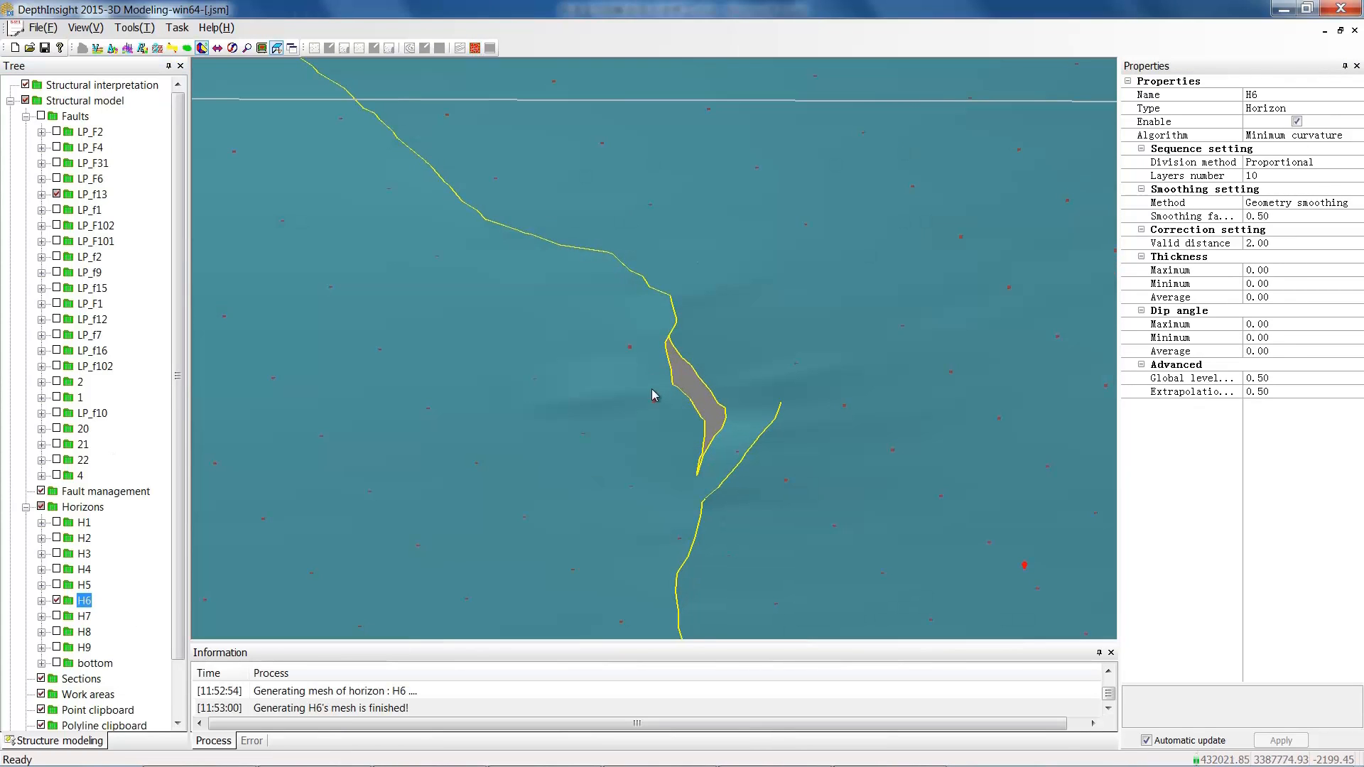
Cut the points of horizon H6 that lie inside a polygon drawn around the gap between the two fault traces
{"action": "mouse_move", "coordinate": [655, 395]}
{"action": "left_mouse_down"}
{"action": "mouse_move", "coordinate": [639, 371]}
{"action": "mouse_move", "coordinate": [654, 327]}
{"action": "mouse_move", "coordinate": [670, 378]}
{"action": "left_mouse_up"}
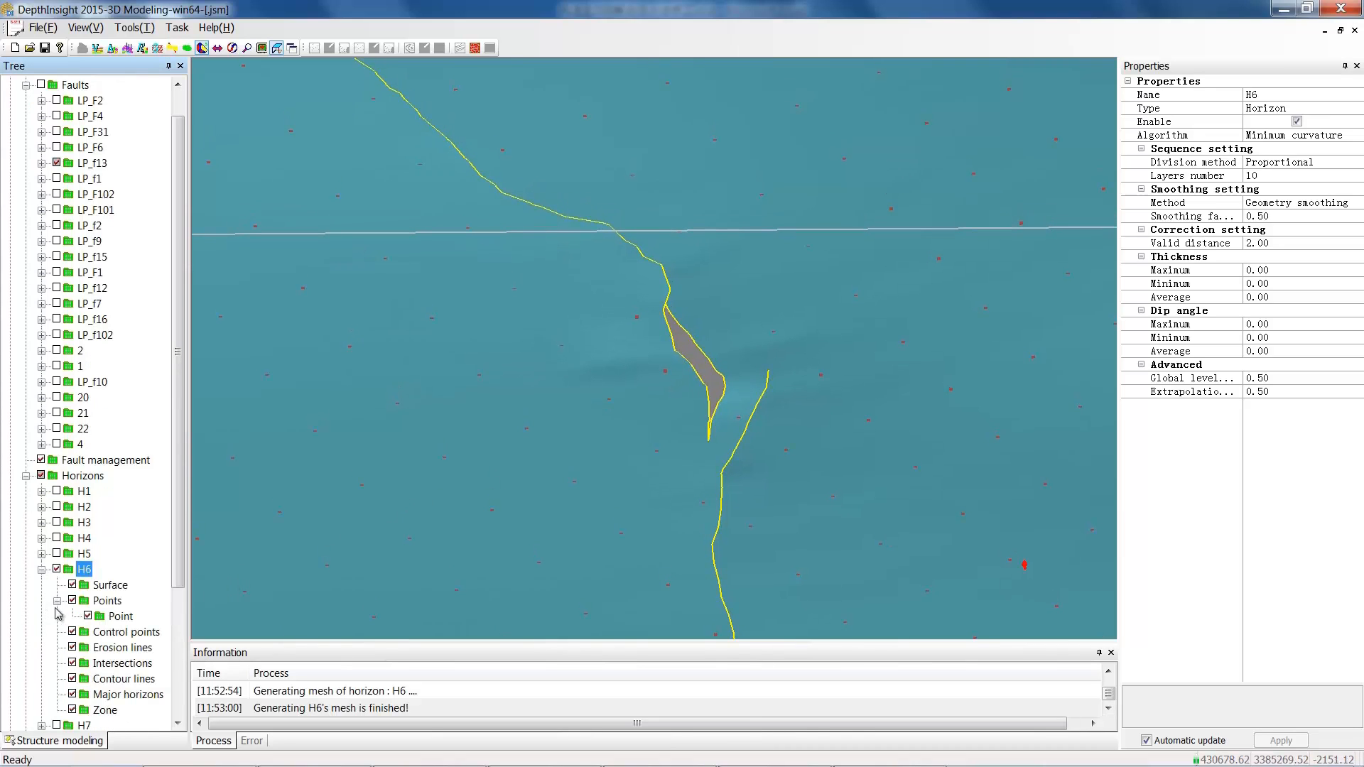
{"action": "left_click", "coordinate": [120, 616]}
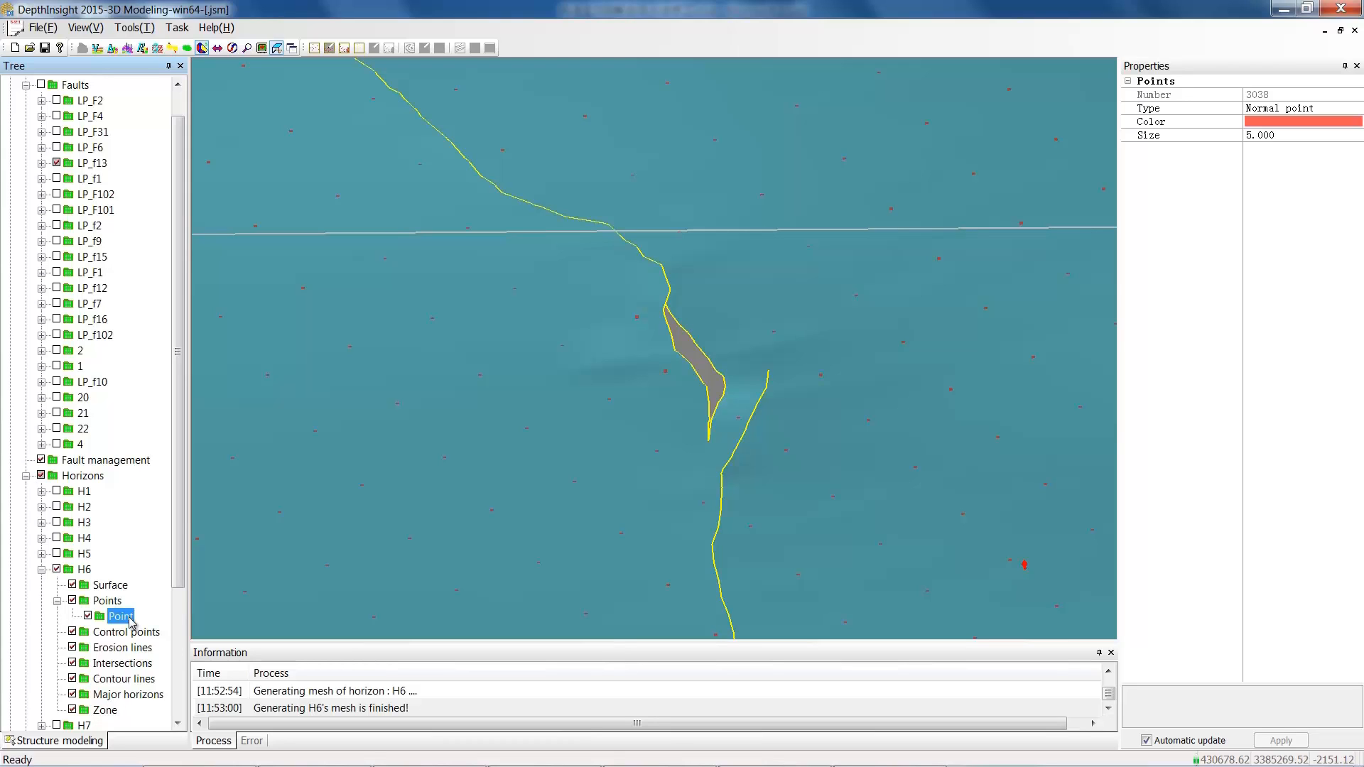
{"action": "right_click", "coordinate": [130, 622]}
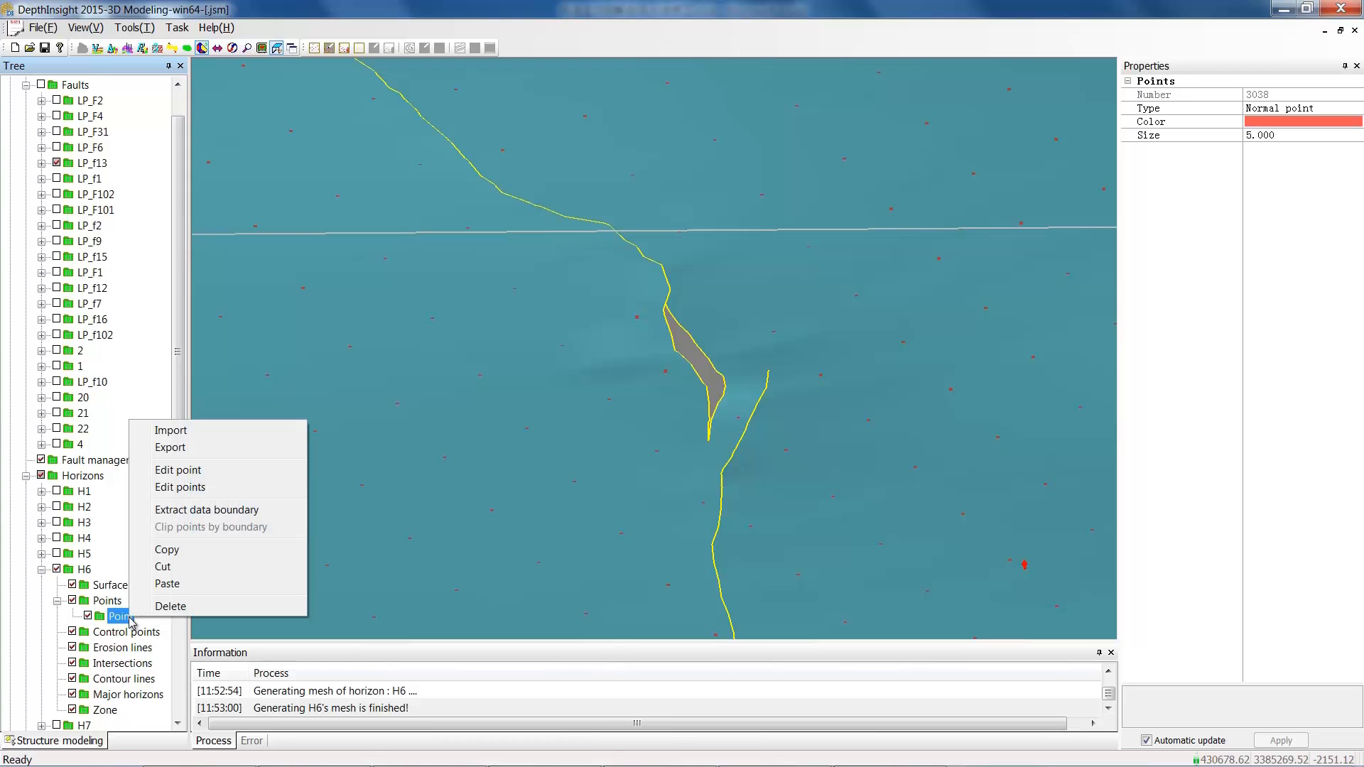
{"action": "left_click", "coordinate": [170, 567]}
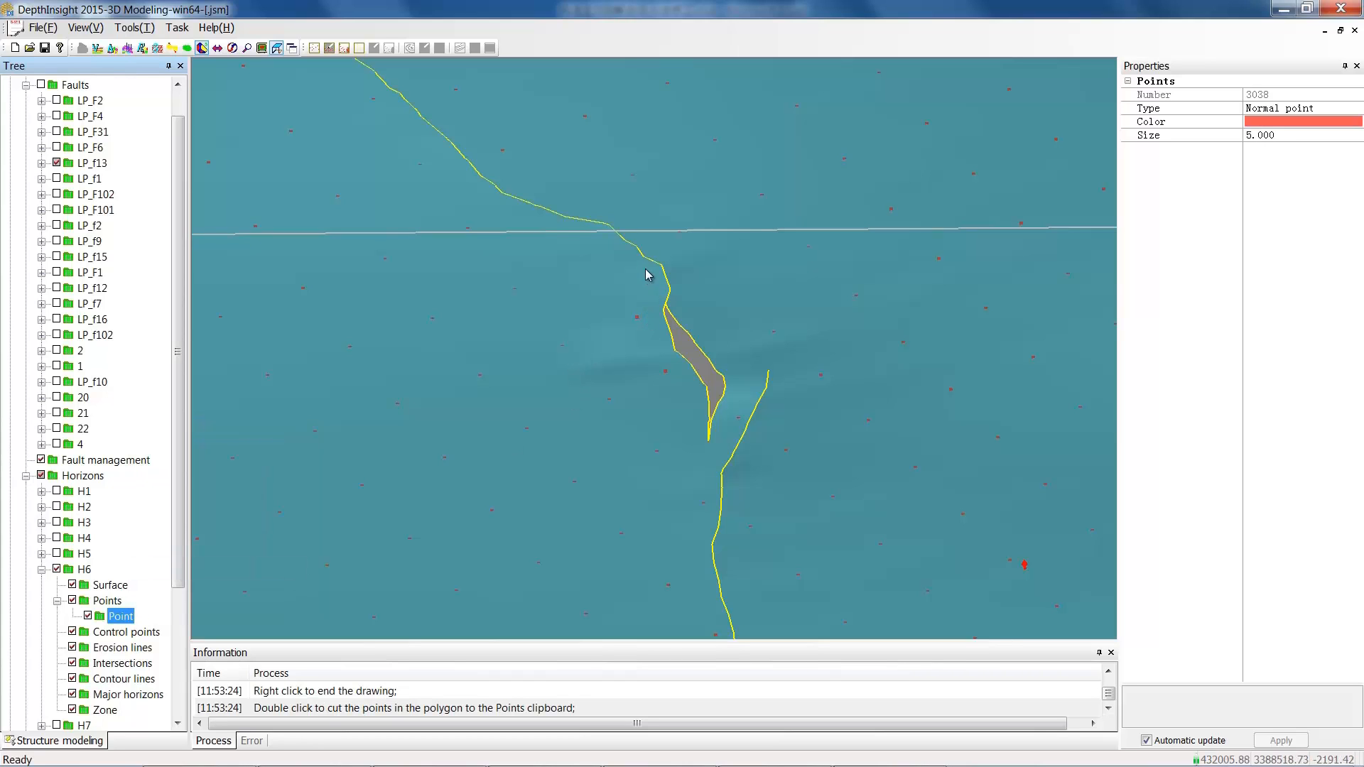
{"action": "left_click", "coordinate": [619, 316]}
{"action": "left_click", "coordinate": [626, 421]}
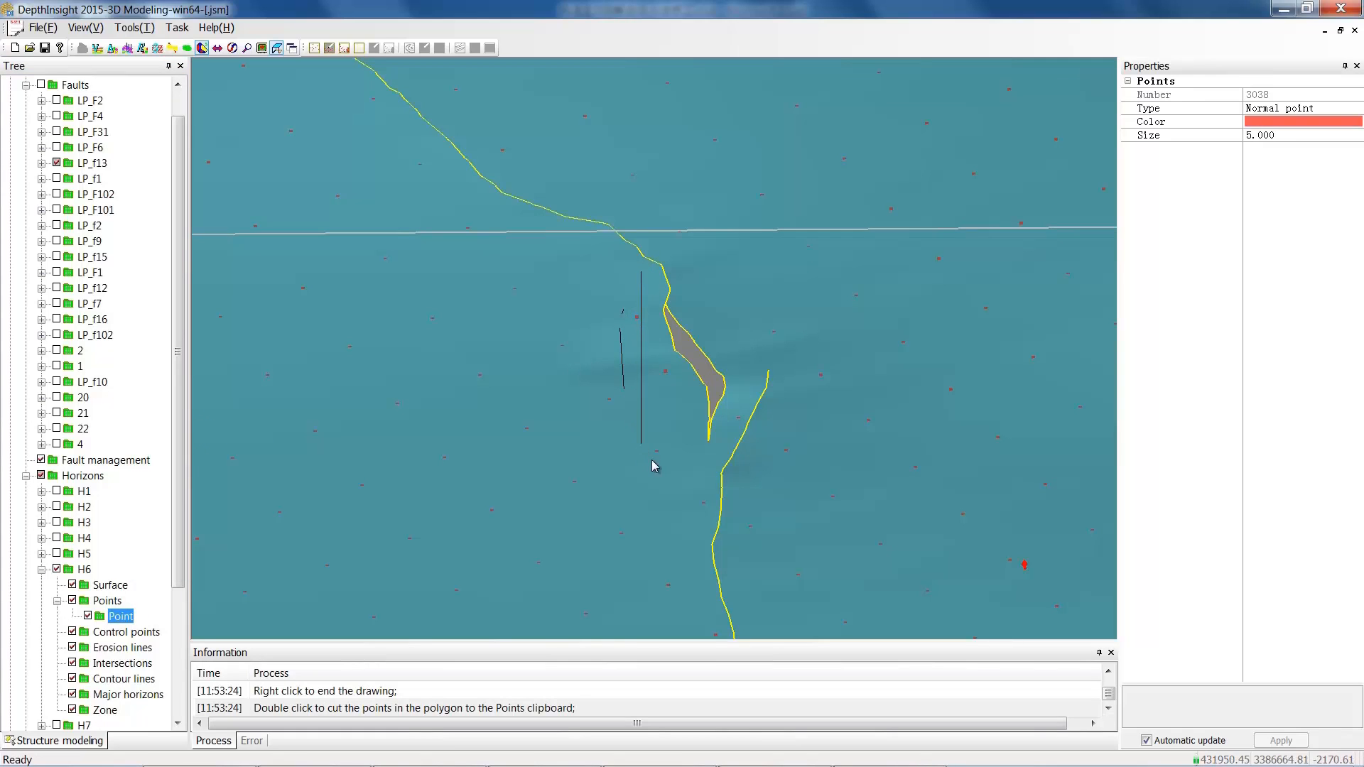
{"action": "left_click", "coordinate": [652, 458]}
{"action": "left_click", "coordinate": [734, 448]}
{"action": "left_click", "coordinate": [766, 401]}
{"action": "left_click", "coordinate": [726, 309]}
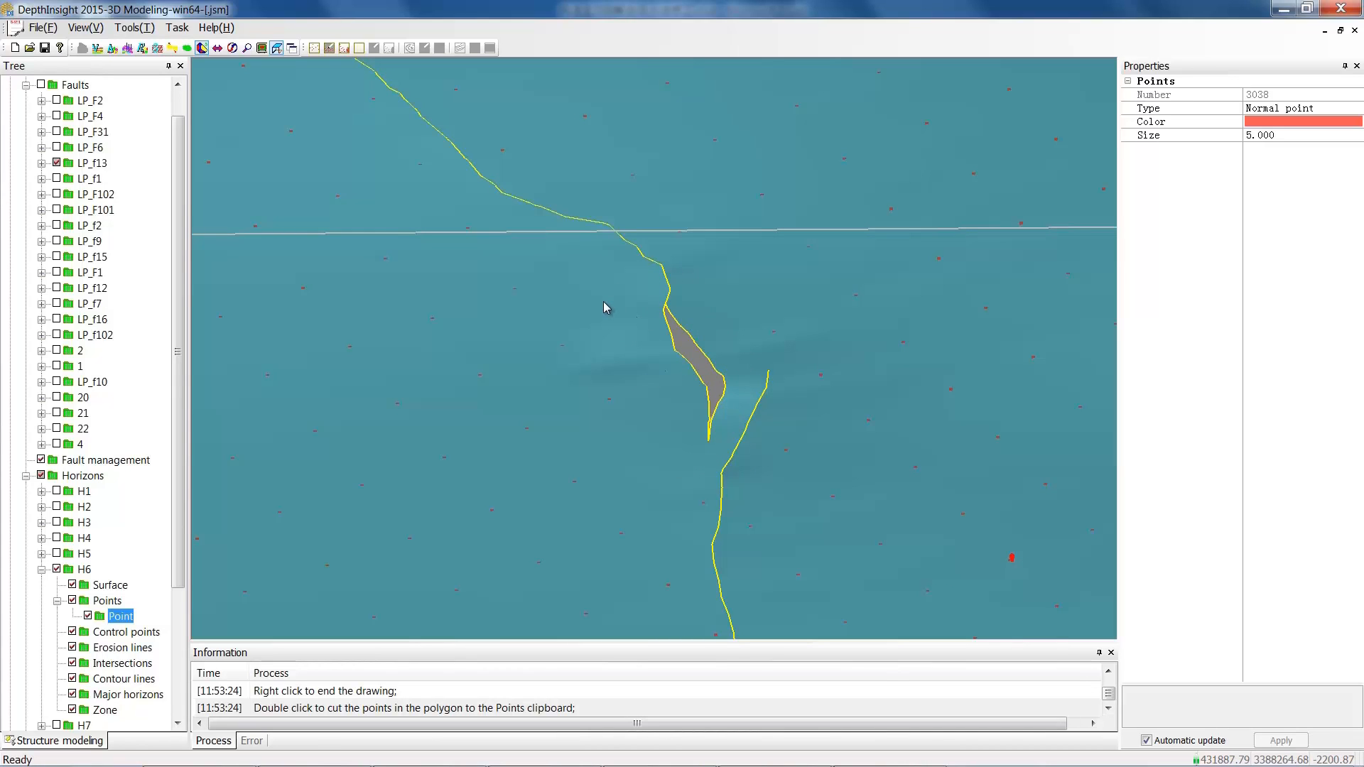
Add a control point set to horizon H6 and paste the cut points into it
{"action": "right_click", "coordinate": [156, 635]}
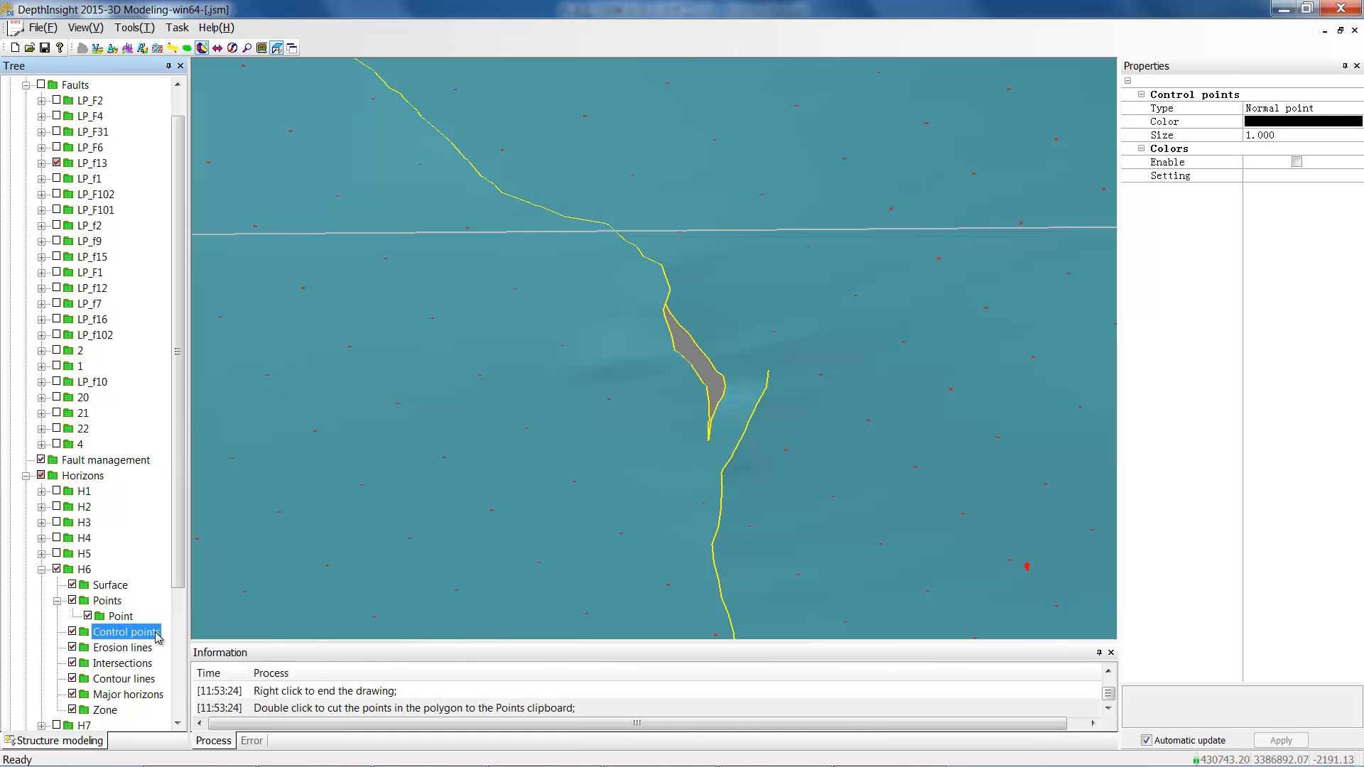
{"action": "left_click", "coordinate": [191, 643]}
{"action": "right_click", "coordinate": [151, 655]}
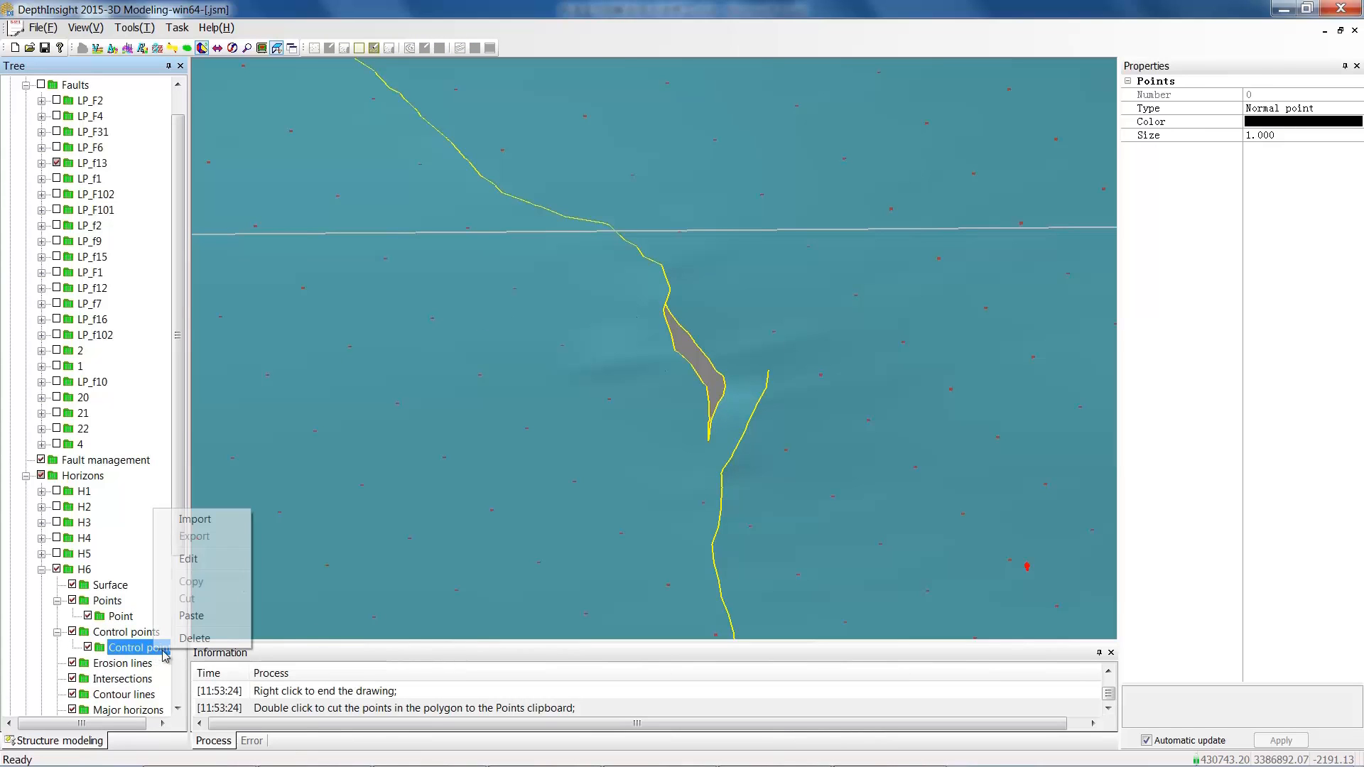
{"action": "left_click", "coordinate": [192, 616]}
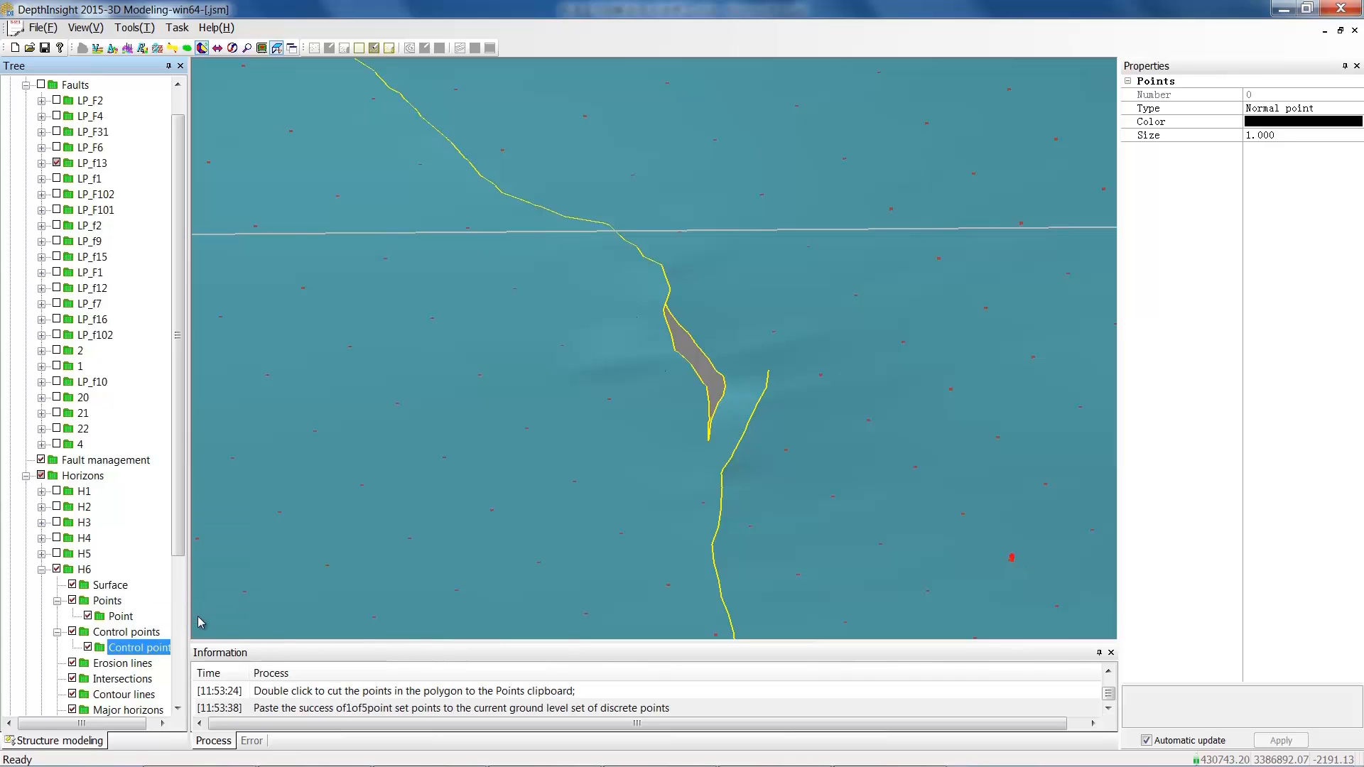
Regenerate the surface of horizon H6 and check the former gap area with fault LP_f13 displayed, hiding the fault again
{"action": "left_click", "coordinate": [111, 588]}
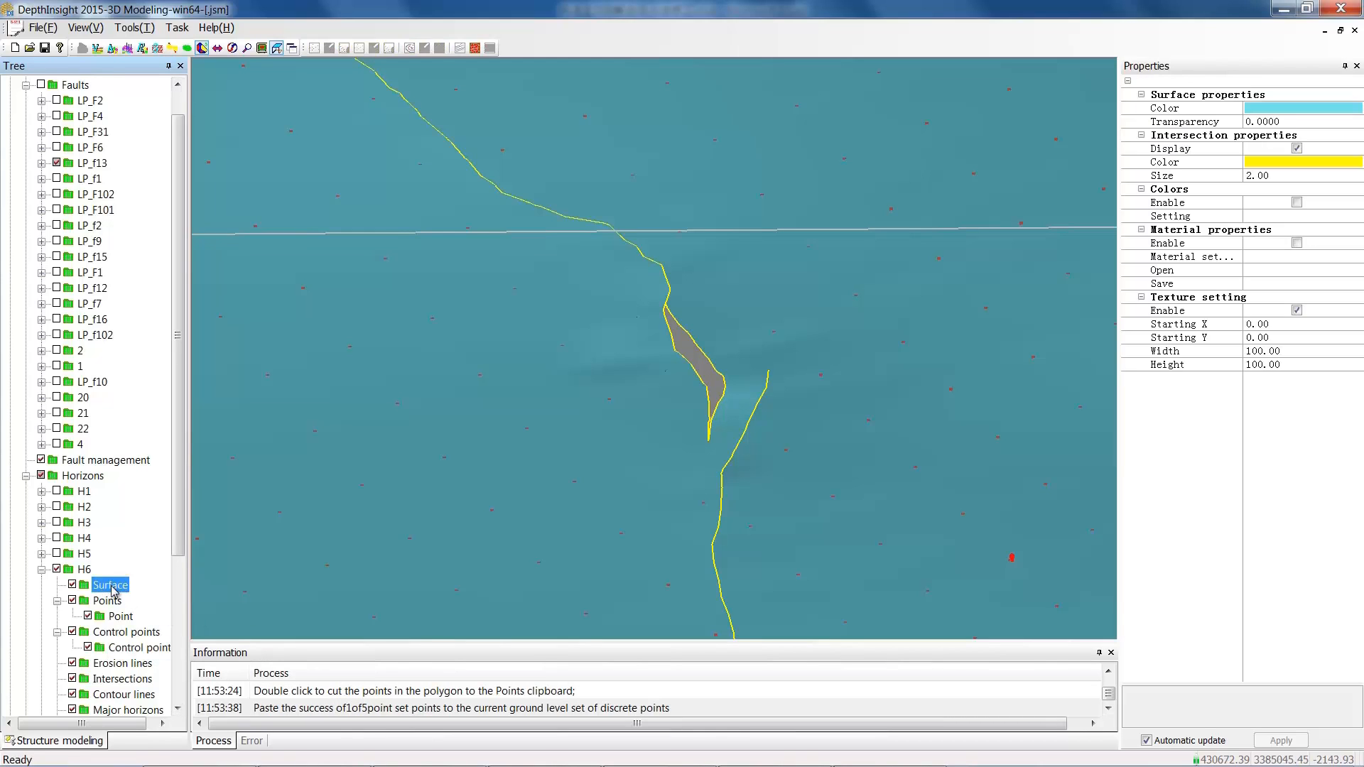
{"action": "left_click", "coordinate": [480, 51]}
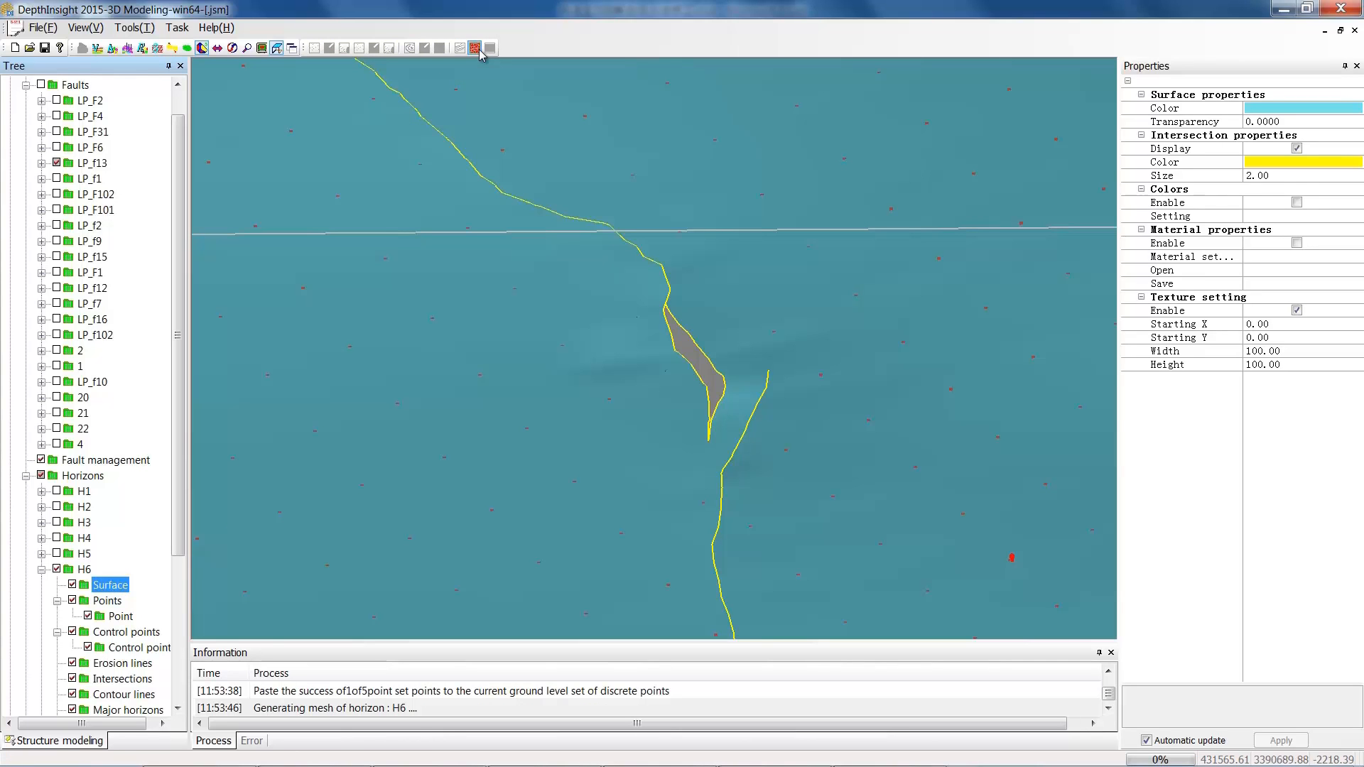
{"action": "left_click_drag", "start_coordinate": [699, 369], "coordinate": [483, 388]}
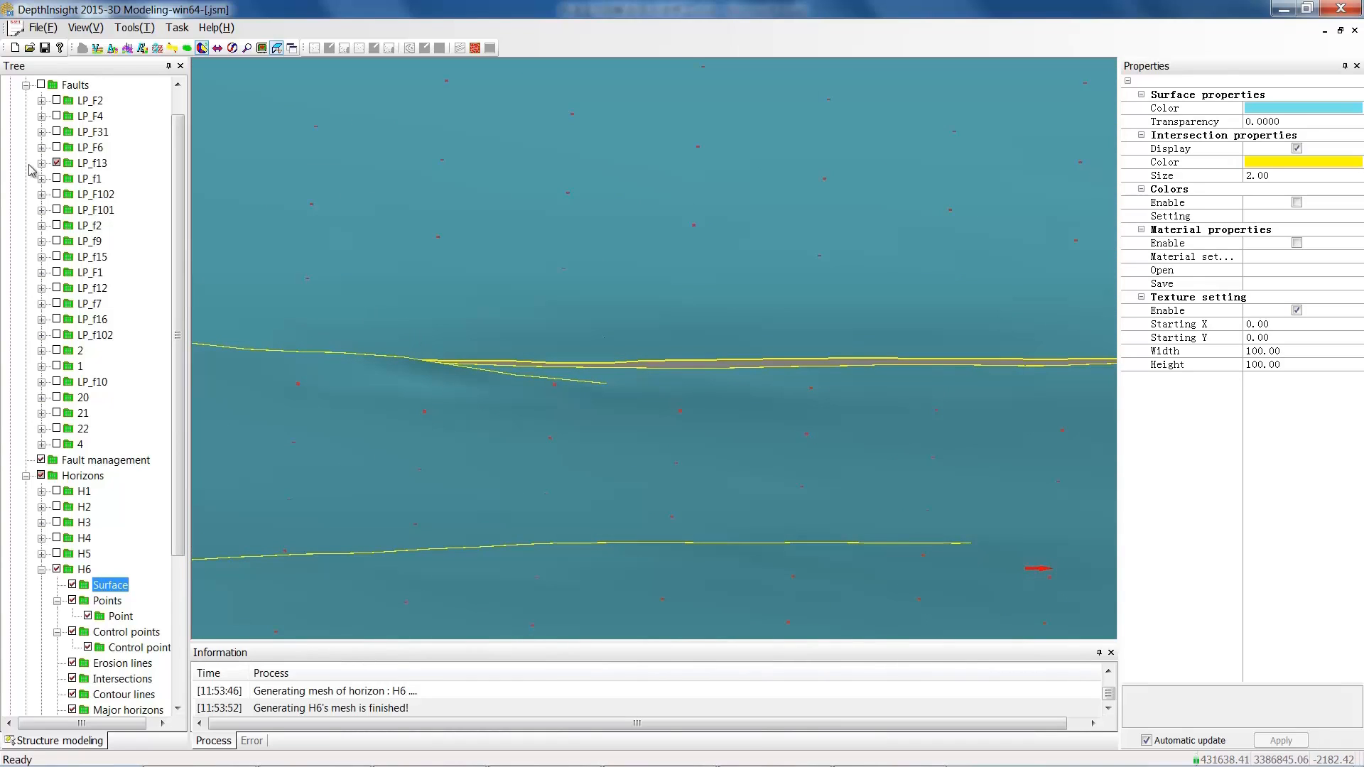
{"action": "left_click", "coordinate": [41, 84]}
{"action": "left_click_drag", "start_coordinate": [659, 346], "coordinate": [646, 435]}
{"action": "left_click", "coordinate": [41, 85]}
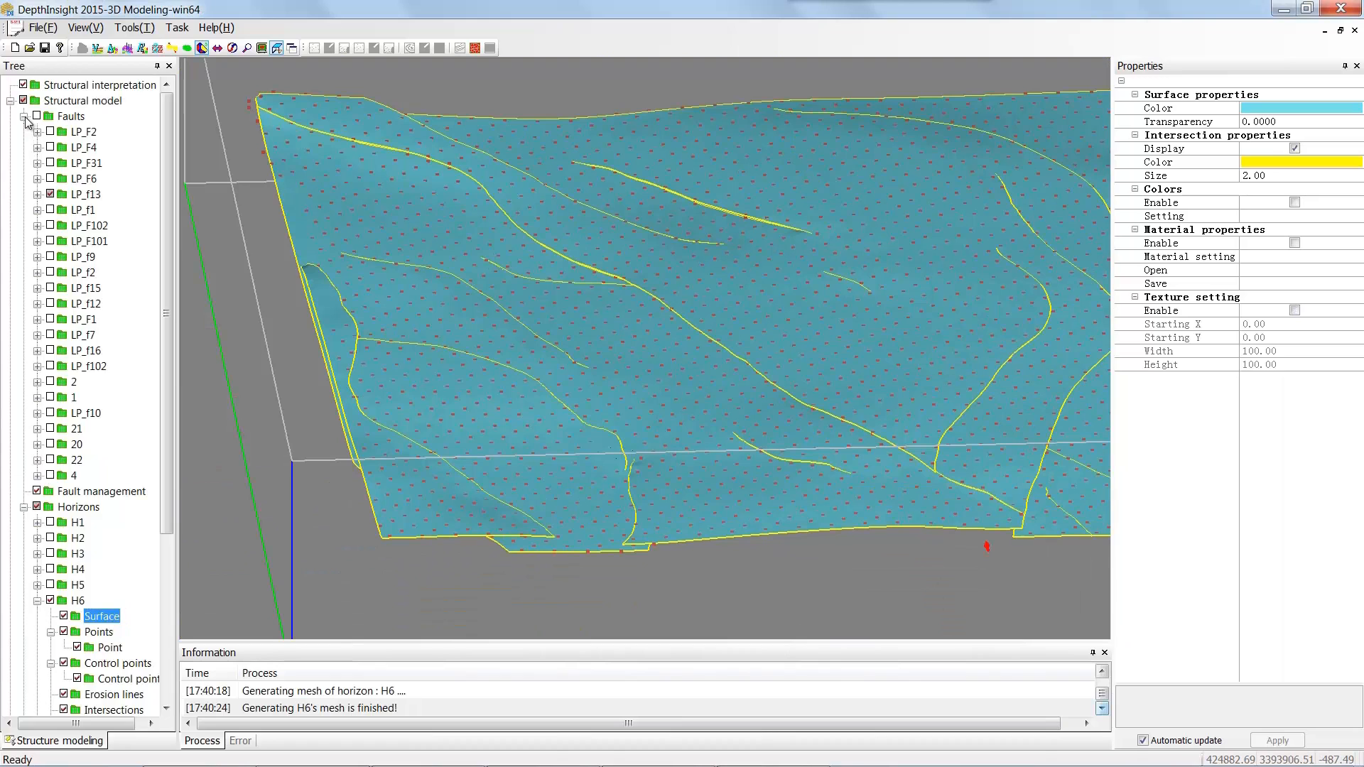
Display horizon H3 in place of H6 and examine the small gap where its fault traces meet
{"action": "left_click", "coordinate": [24, 117]}
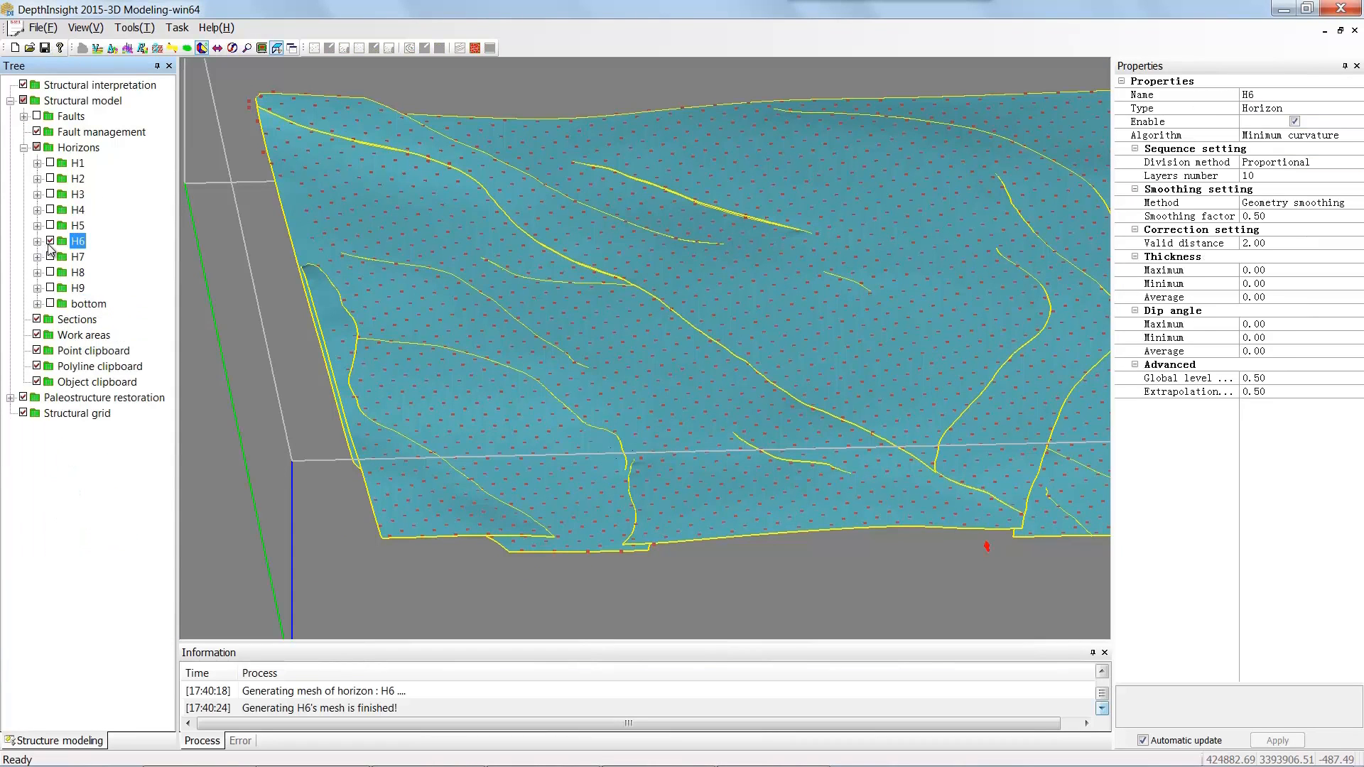
{"action": "left_click", "coordinate": [49, 241]}
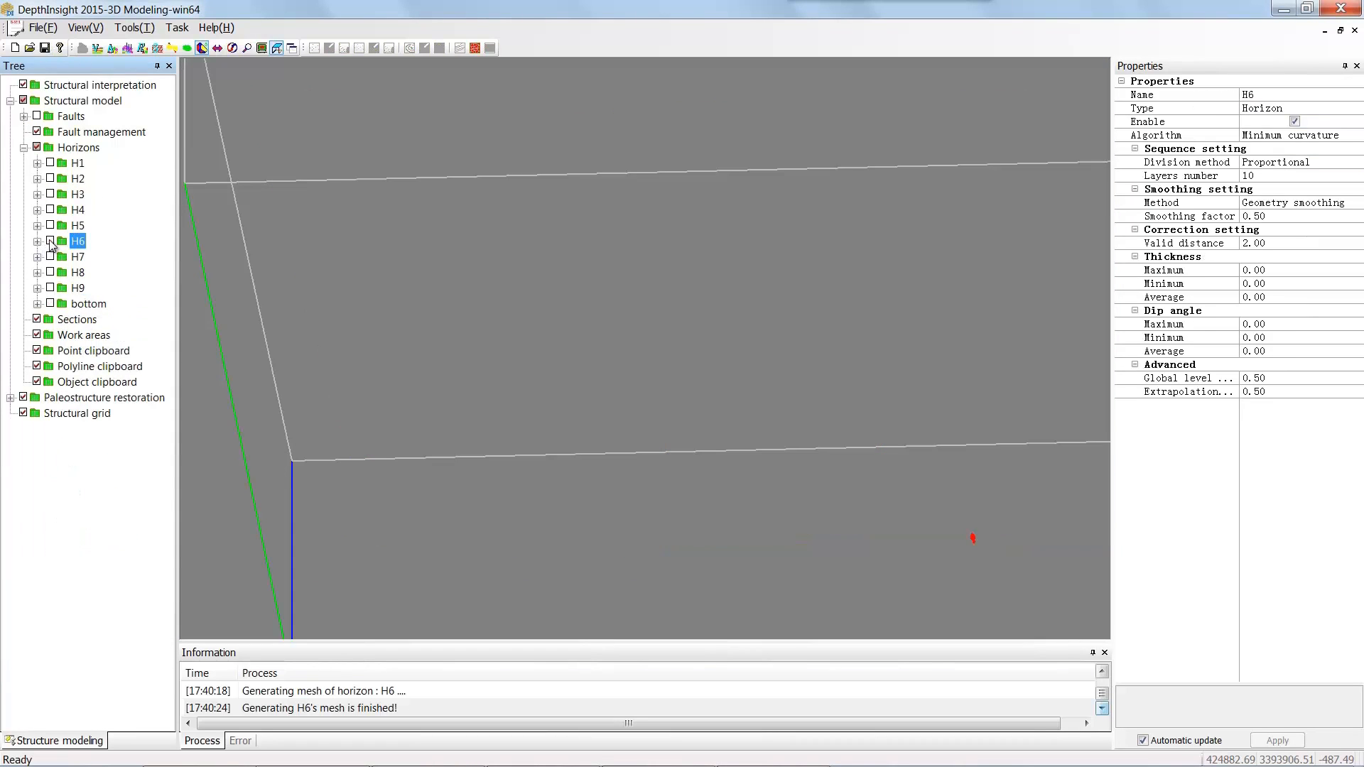
{"action": "left_click", "coordinate": [51, 194]}
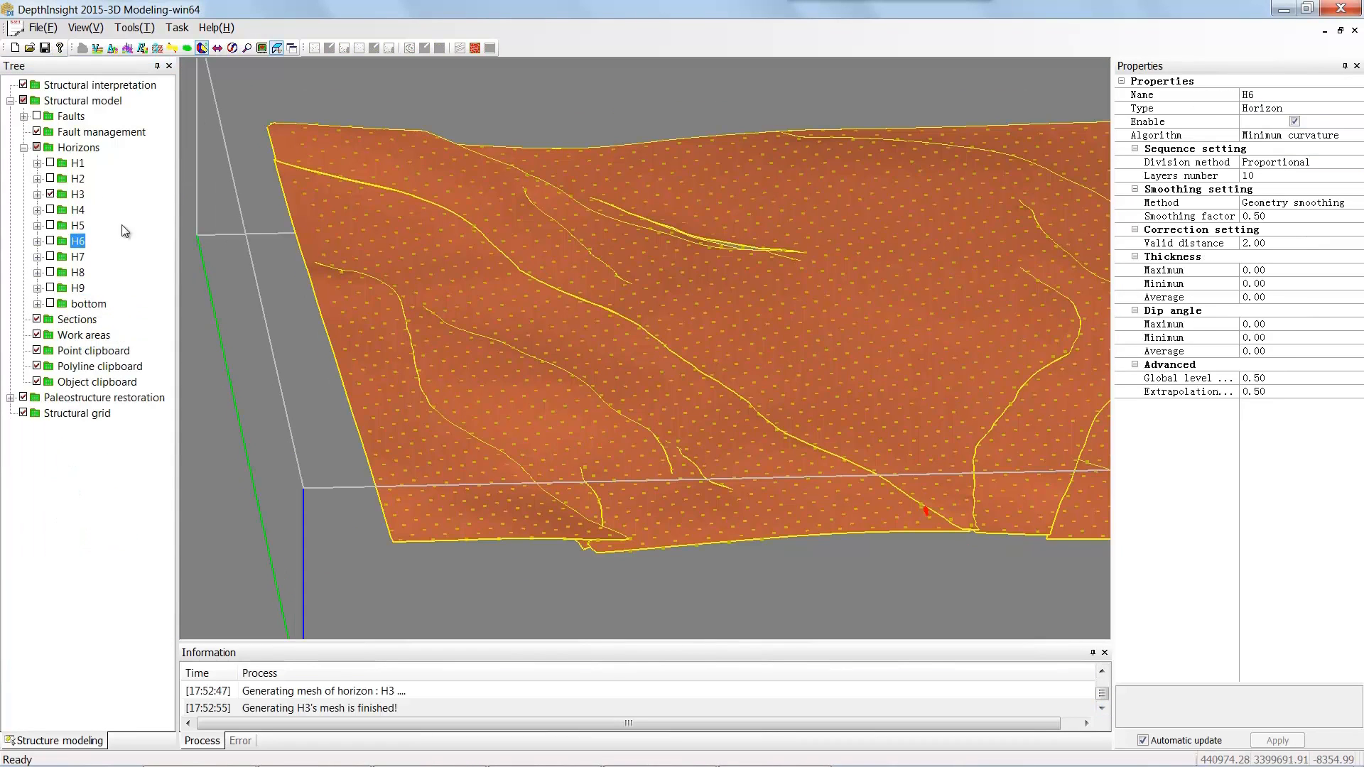
{"action": "left_click_drag", "start_coordinate": [688, 327], "coordinate": [584, 337]}
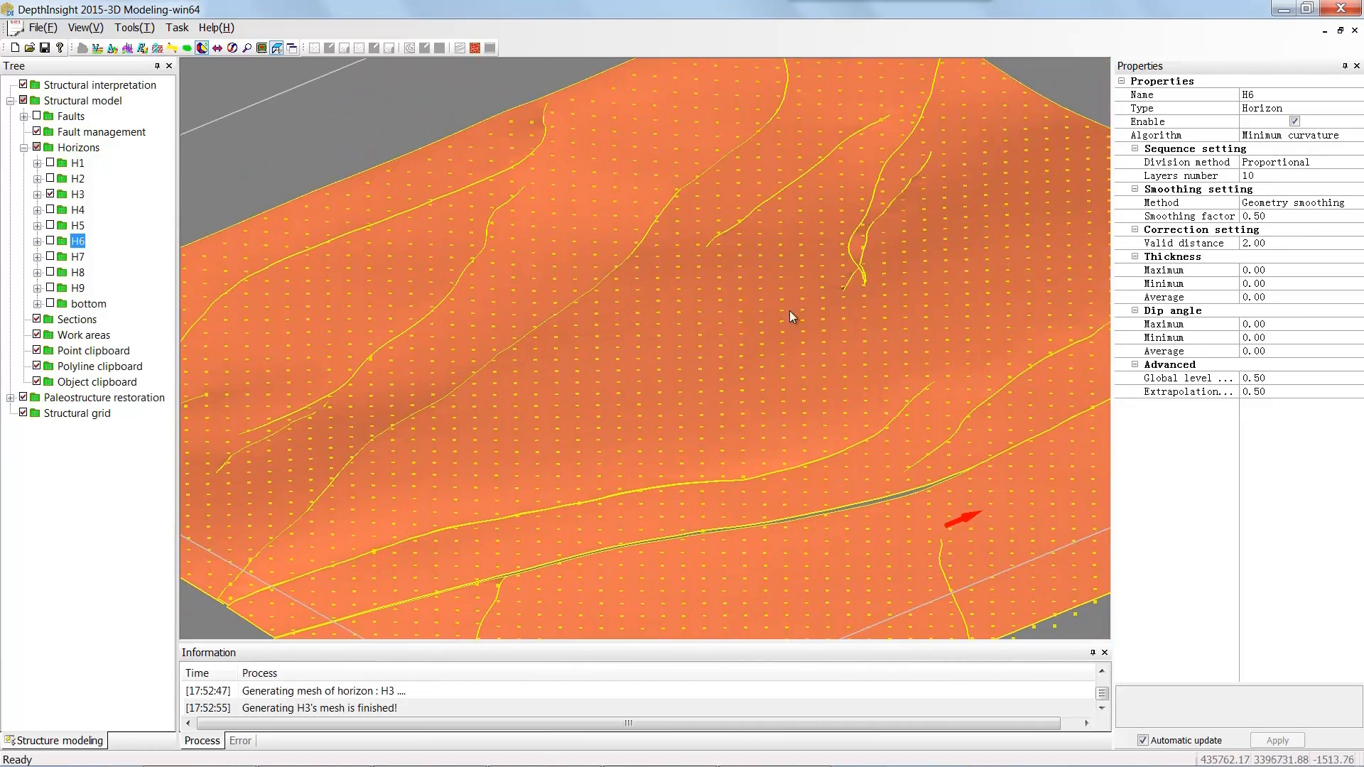
{"action": "middle_click_drag", "start_coordinate": [790, 311], "coordinate": [696, 365]}
{"action": "right_click_drag", "start_coordinate": [809, 332], "coordinate": [718, 321]}
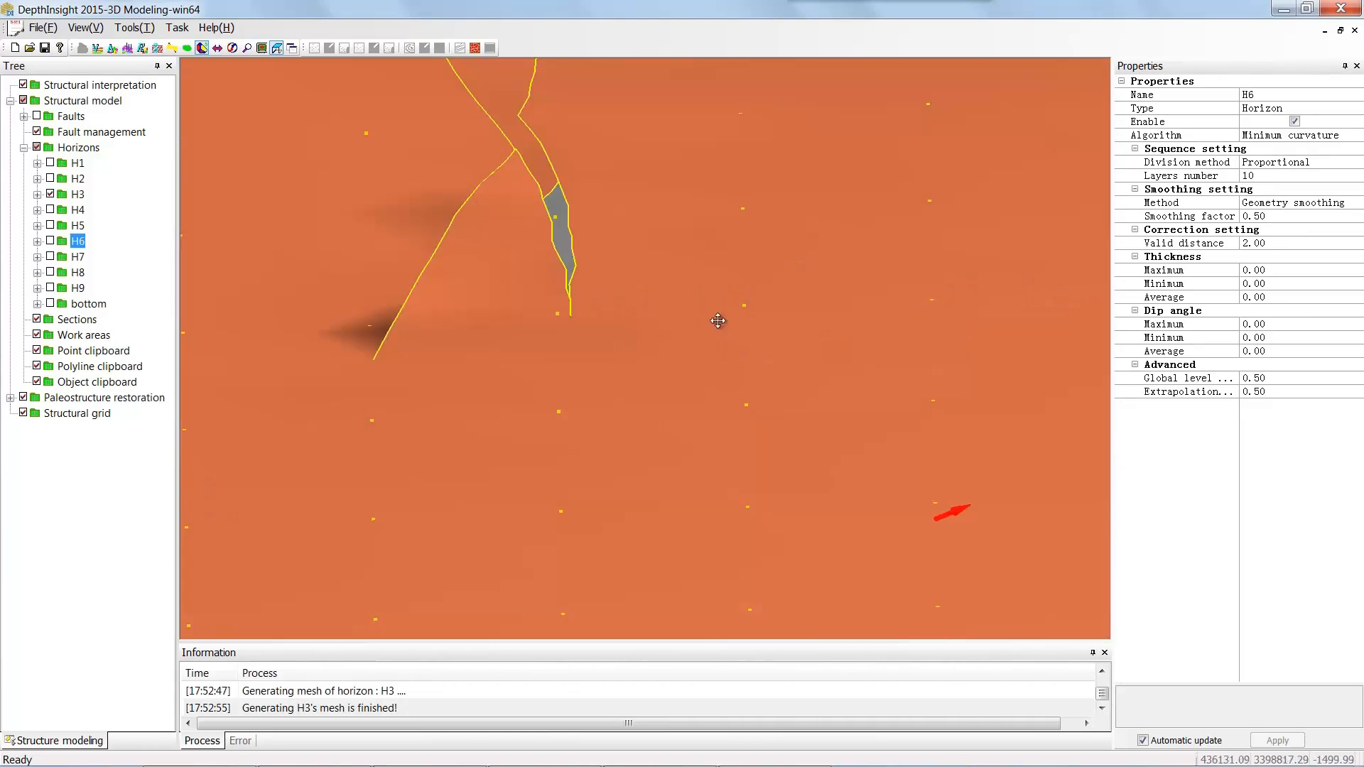
{"action": "middle_click_drag", "start_coordinate": [718, 321], "coordinate": [786, 495]}
{"action": "right_click_drag", "start_coordinate": [786, 495], "coordinate": [647, 407]}
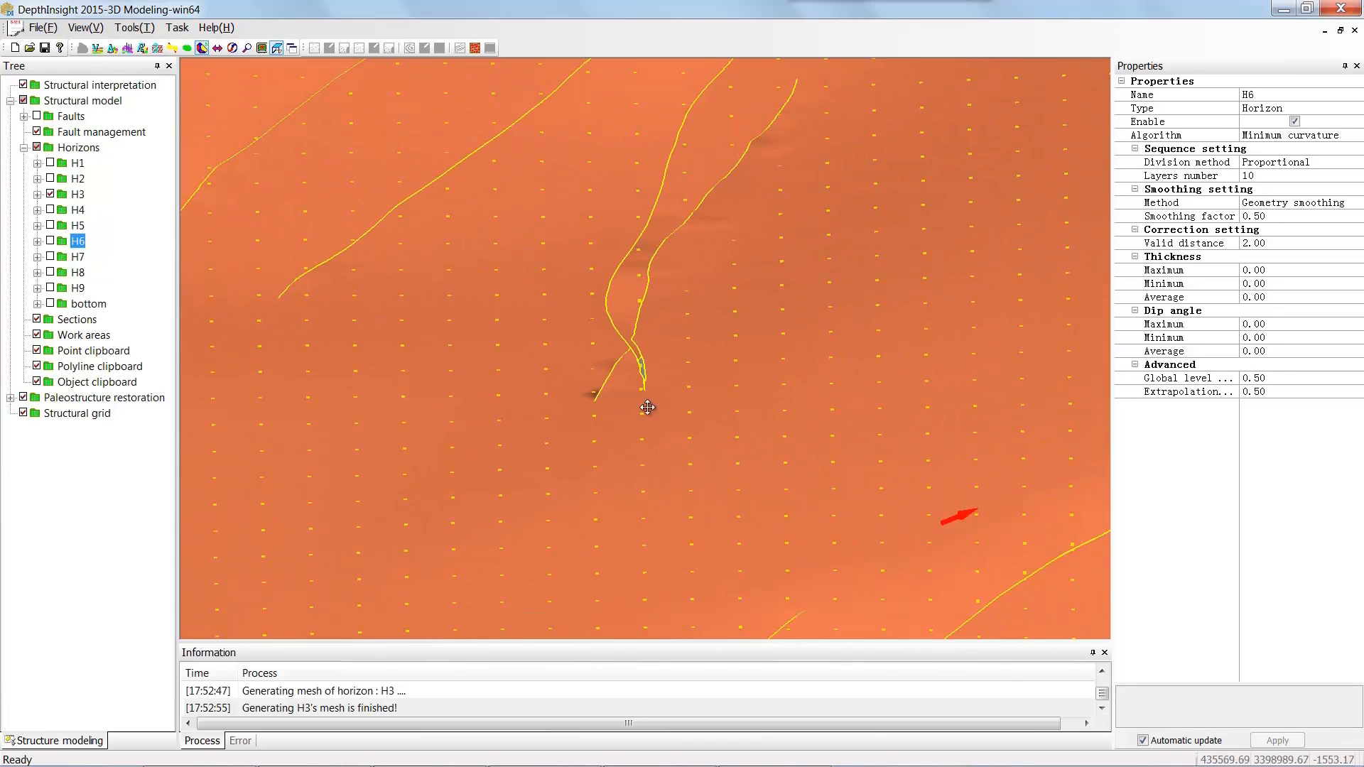
Pick up the fault that forms the longer trace beside the small gap on horizon H3
{"action": "left_click_drag", "start_coordinate": [647, 407], "coordinate": [669, 385]}
{"action": "middle_click_drag", "start_coordinate": [669, 386], "coordinate": [661, 419]}
{"action": "mouse_move", "coordinate": [662, 419]}
{"action": "left_mouse_down"}
{"action": "mouse_move", "coordinate": [713, 386]}
{"action": "mouse_move", "coordinate": [710, 405]}
{"action": "mouse_move", "coordinate": [640, 421]}
{"action": "left_mouse_up"}
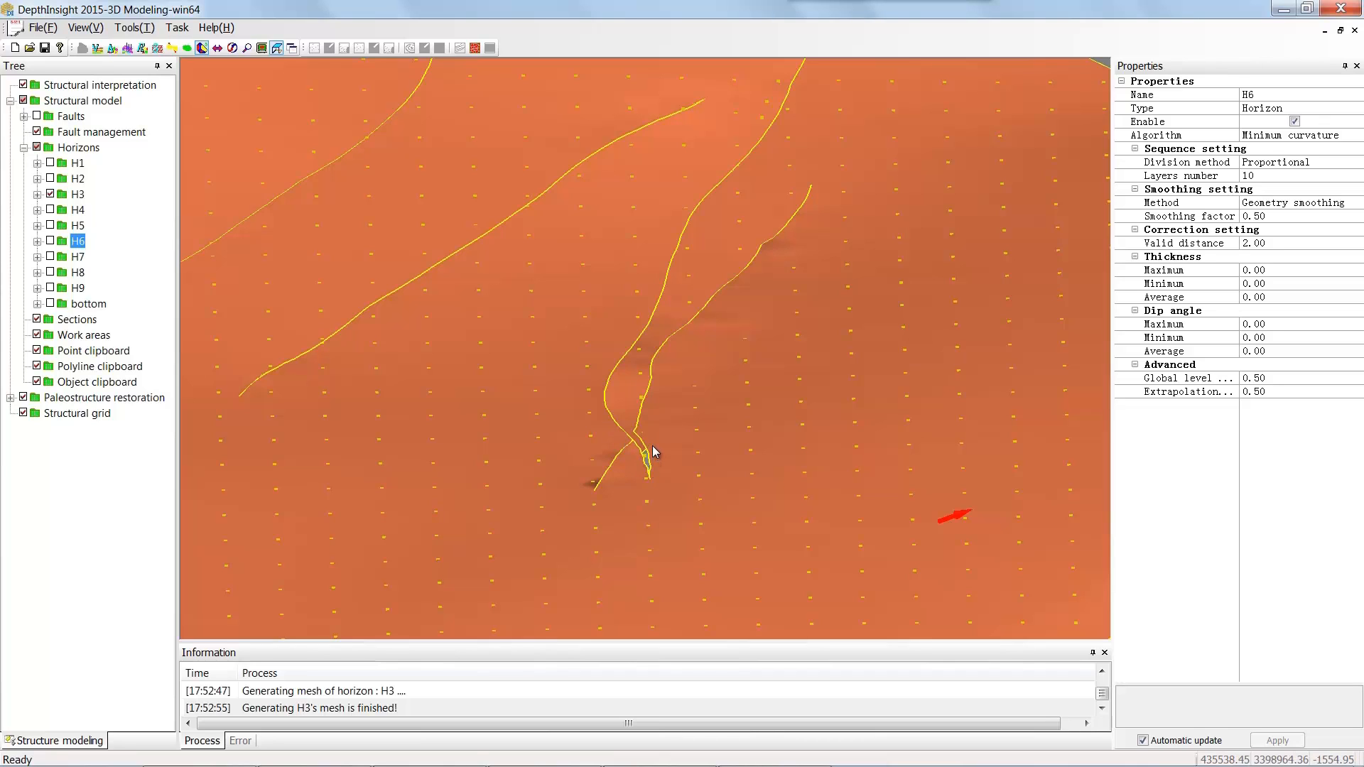
{"action": "right_click", "coordinate": [80, 197]}
{"action": "left_click", "coordinate": [165, 248]}
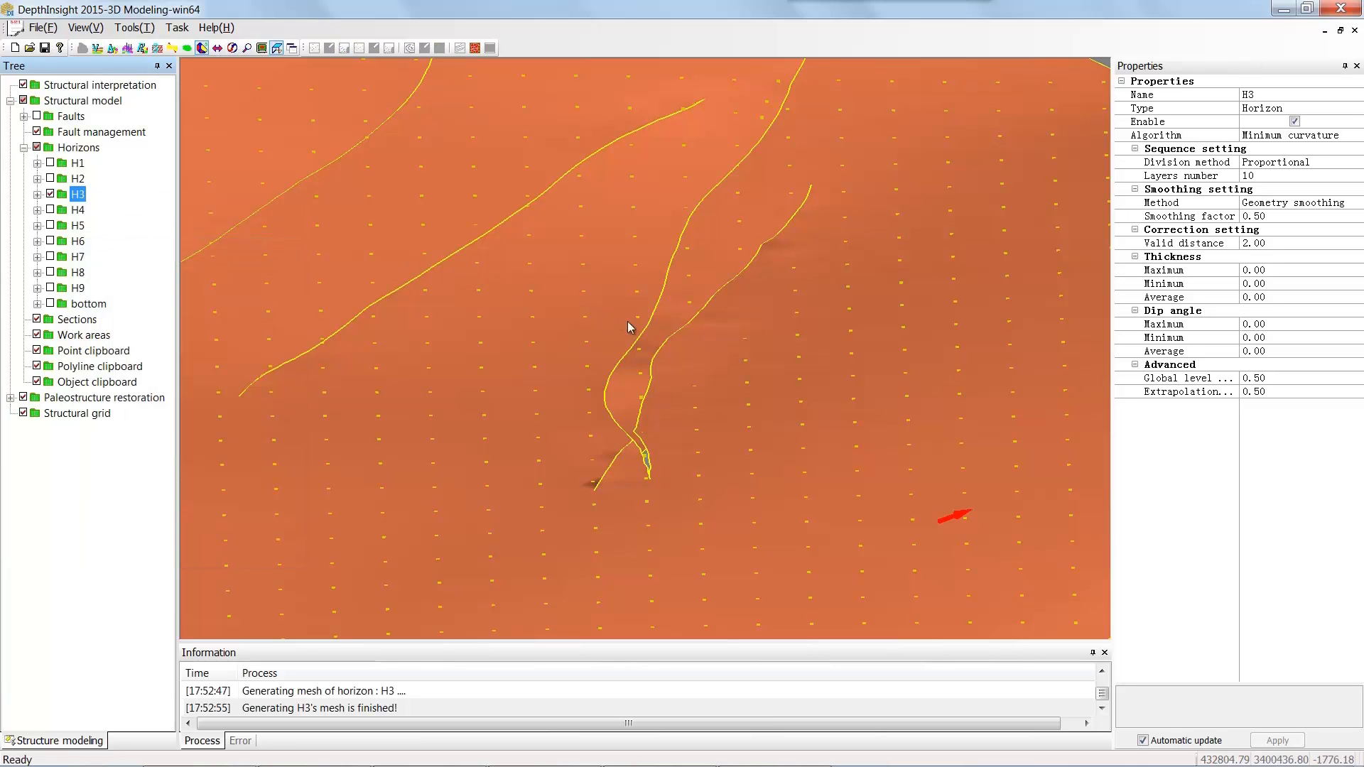
{"action": "left_click", "coordinate": [641, 335]}
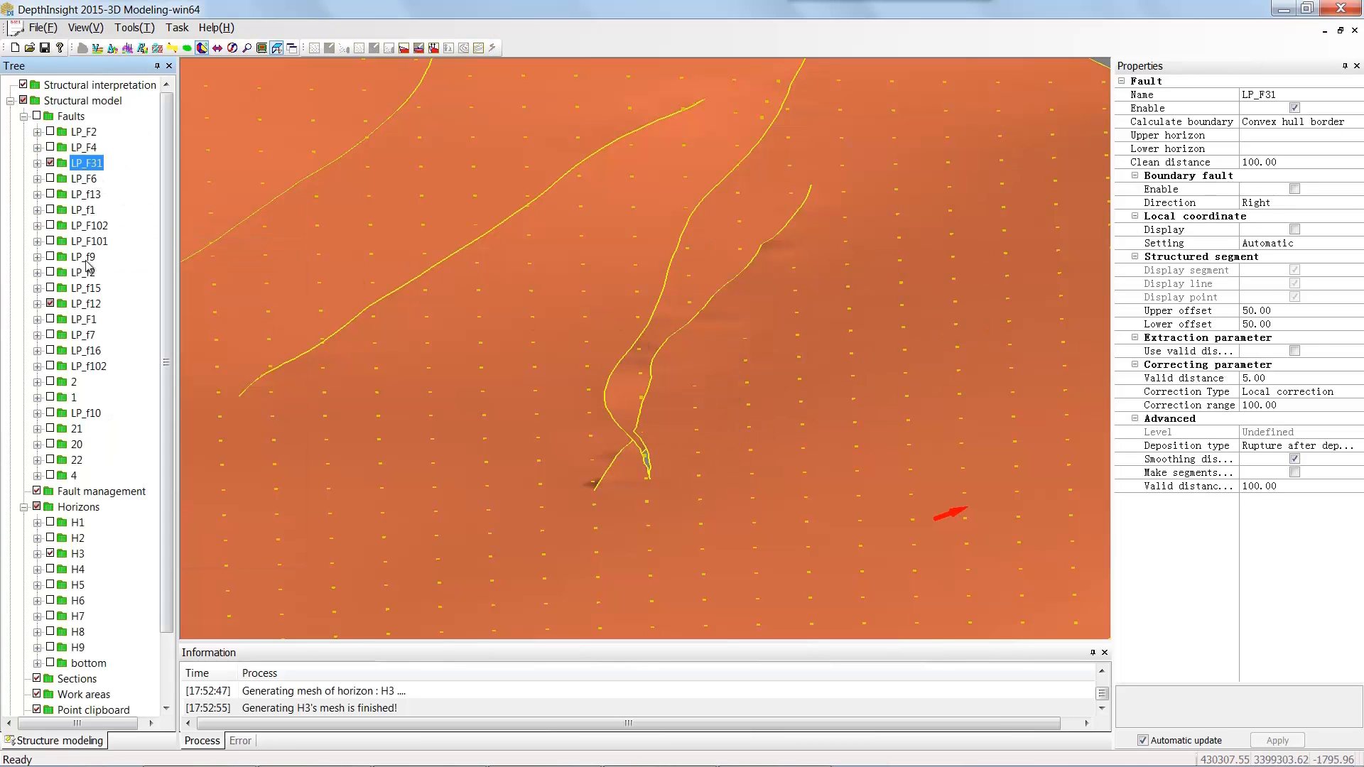
Pick up the second fault, the one with the shorter trace meeting the gap on horizon H3
{"action": "left_click", "coordinate": [78, 554]}
{"action": "right_click", "coordinate": [78, 554]}
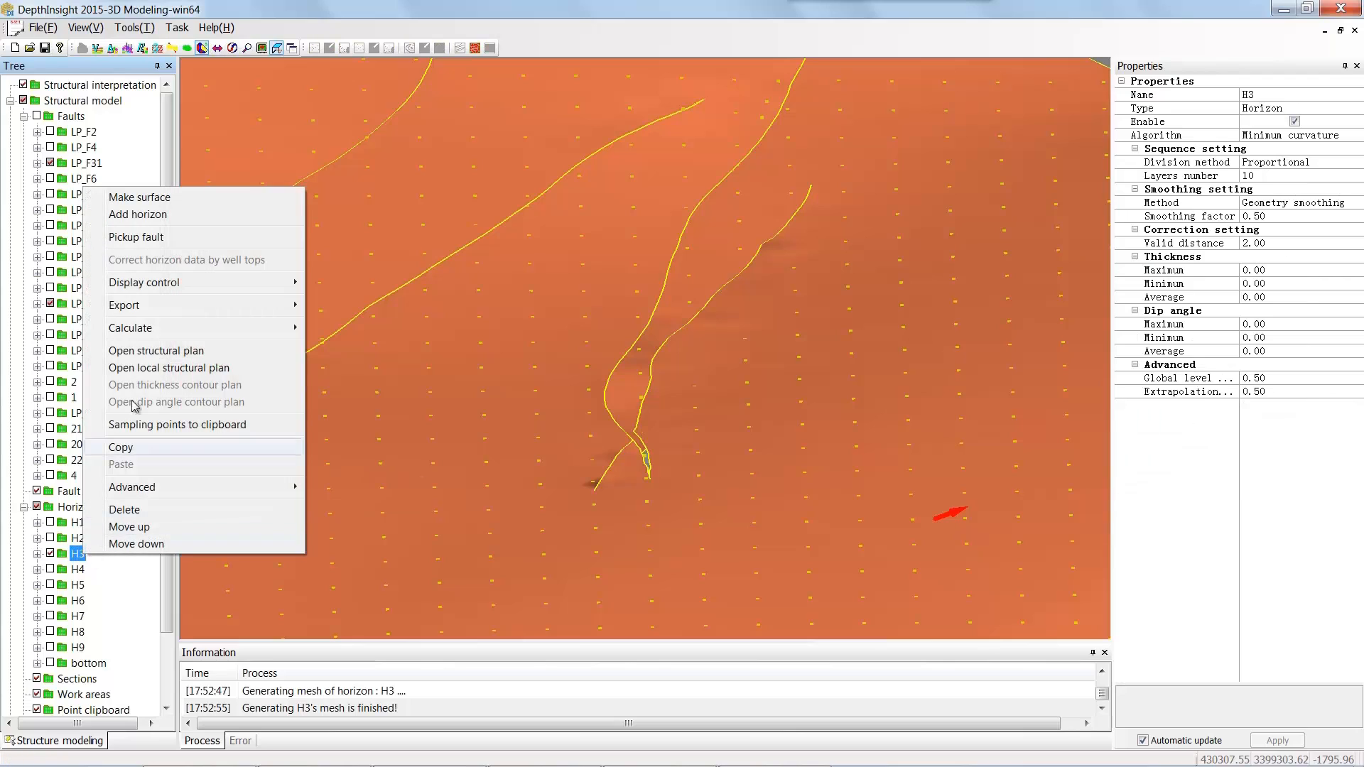
{"action": "mouse_move", "coordinate": [176, 309]}
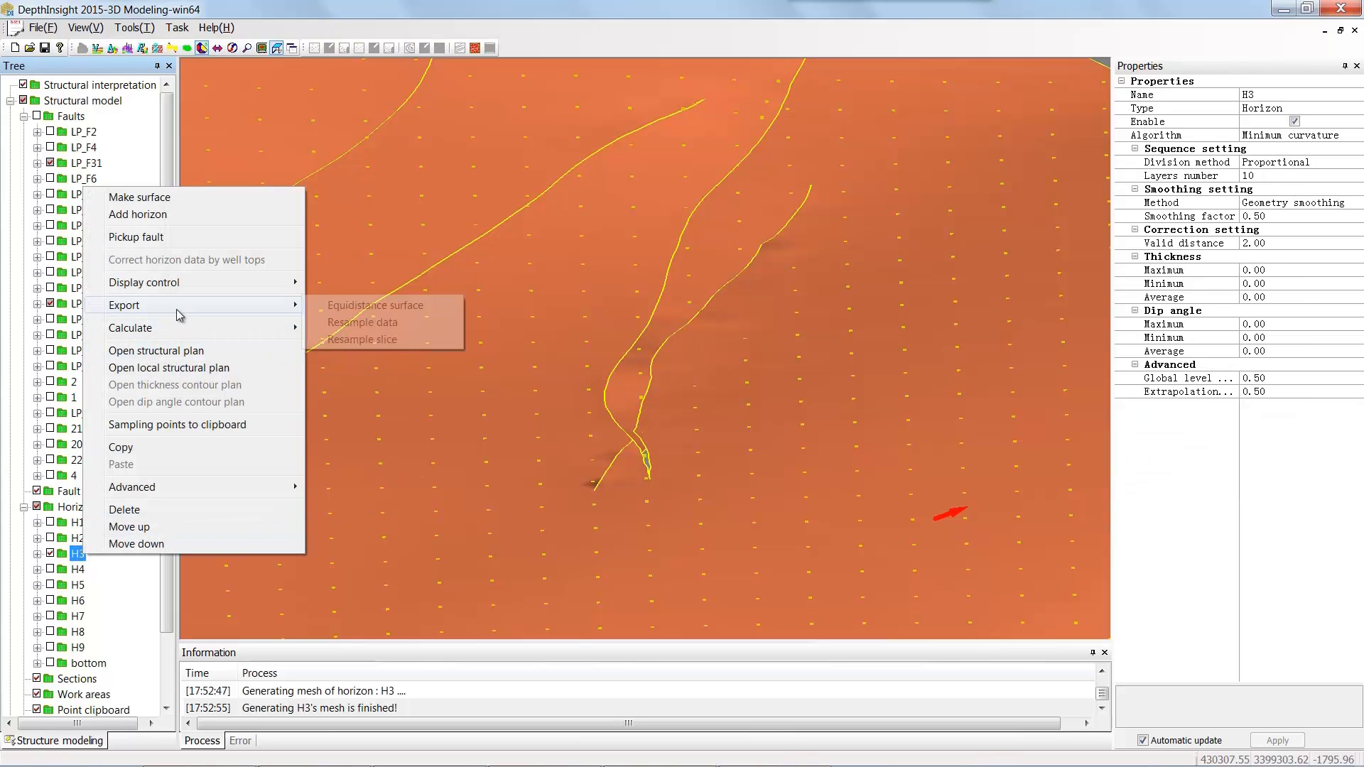
{"action": "left_click", "coordinate": [169, 238]}
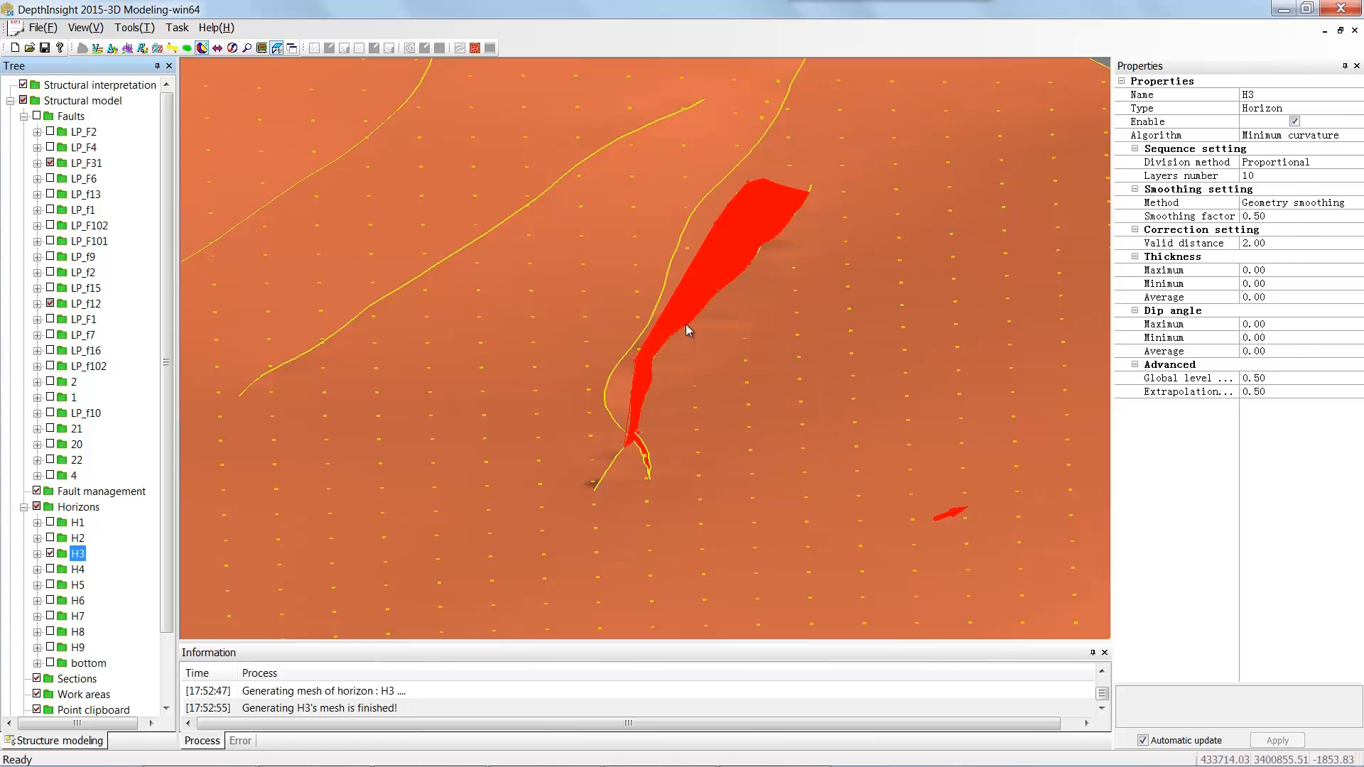
{"action": "left_click", "coordinate": [685, 325]}
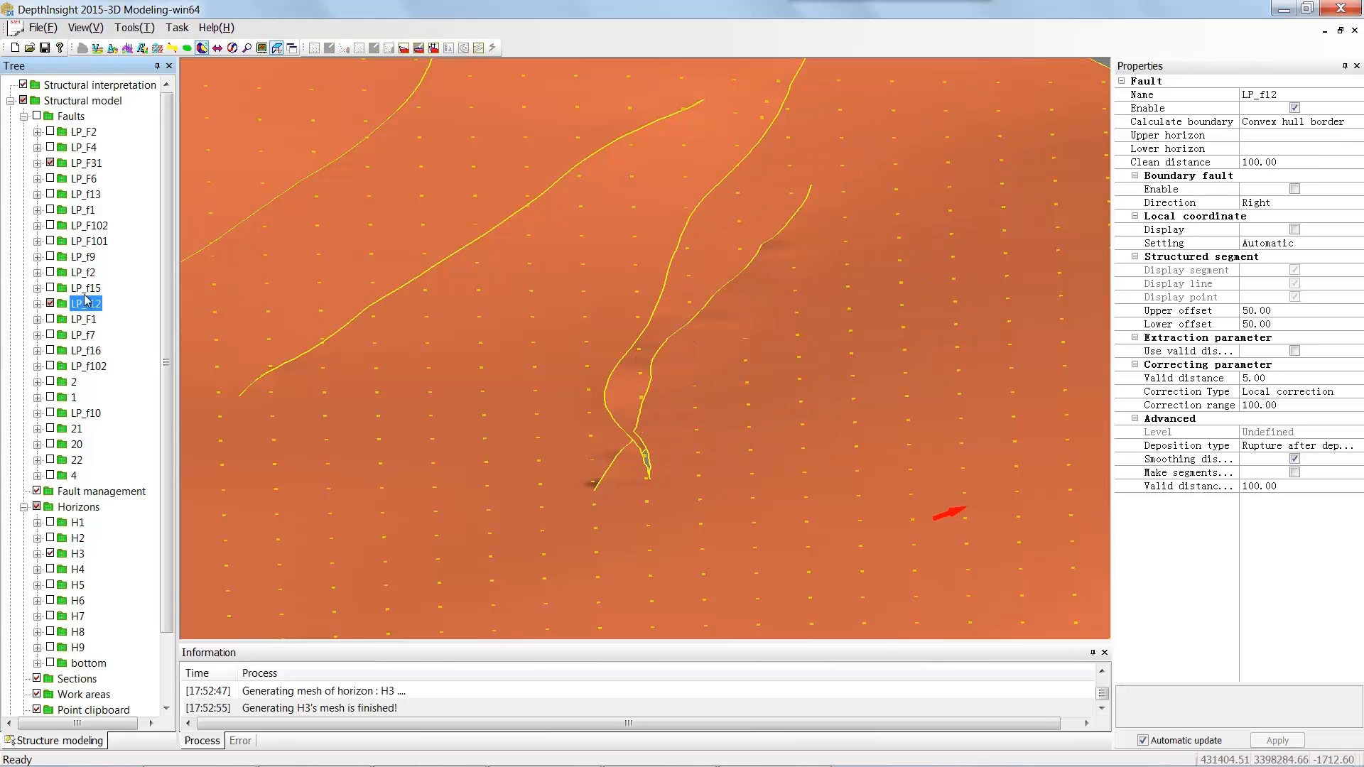
Display faults LP_F31 and LP_f12 and hide the horizons to examine how the two faults intersect
{"action": "left_click", "coordinate": [39, 118]}
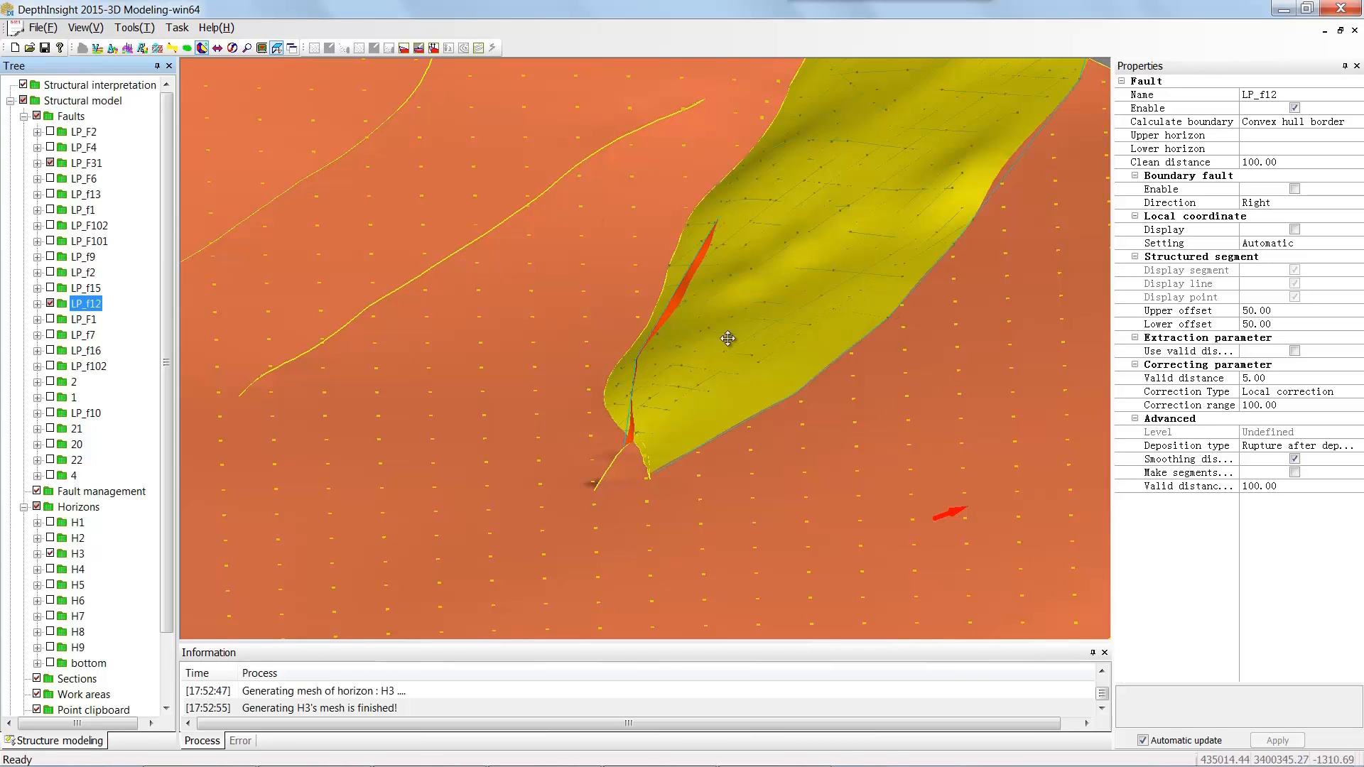
{"action": "middle_click_drag", "start_coordinate": [727, 339], "coordinate": [694, 317]}
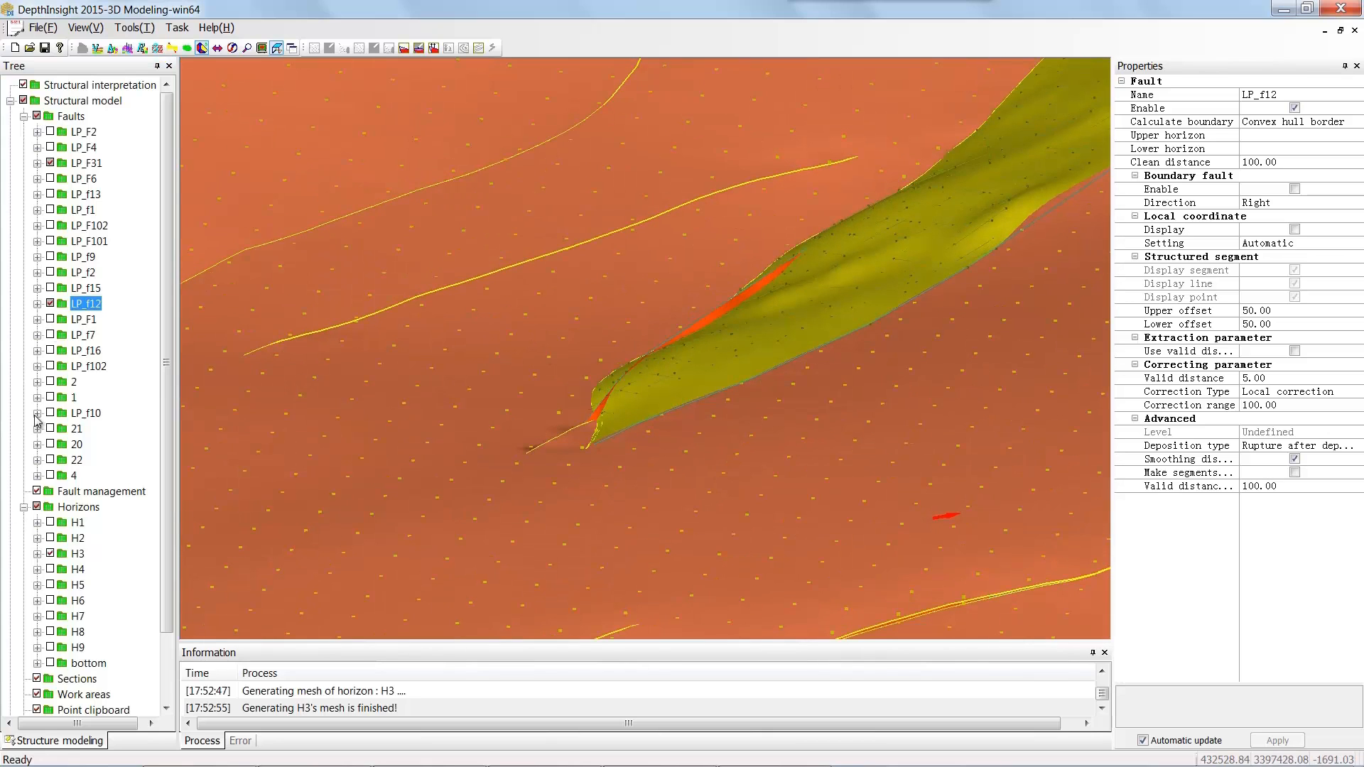
{"action": "left_click", "coordinate": [37, 507]}
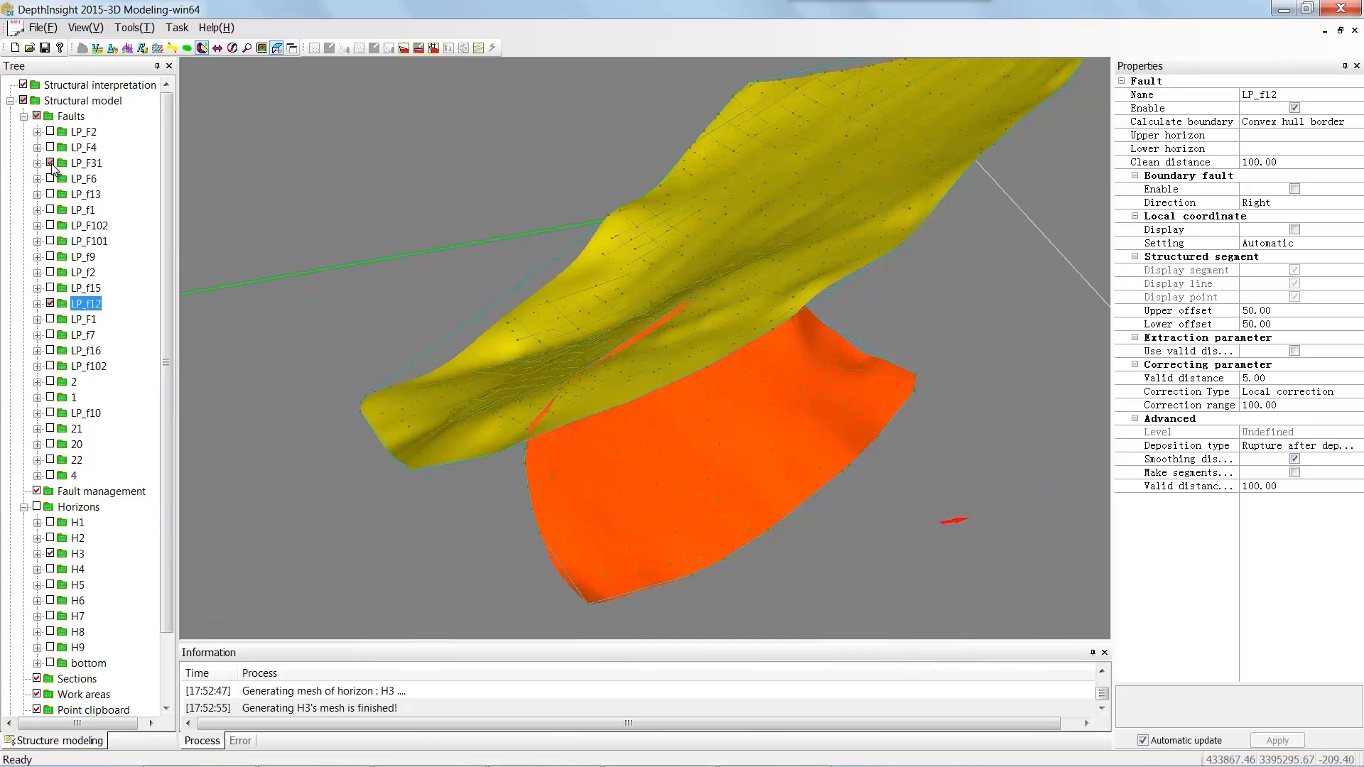
Edit the boundary of fault LP_f12, moving its upper edge outward past fault LP_F31, with LP_F31 hidden while reshaping
{"action": "left_click", "coordinate": [37, 304]}
{"action": "left_click", "coordinate": [97, 381]}
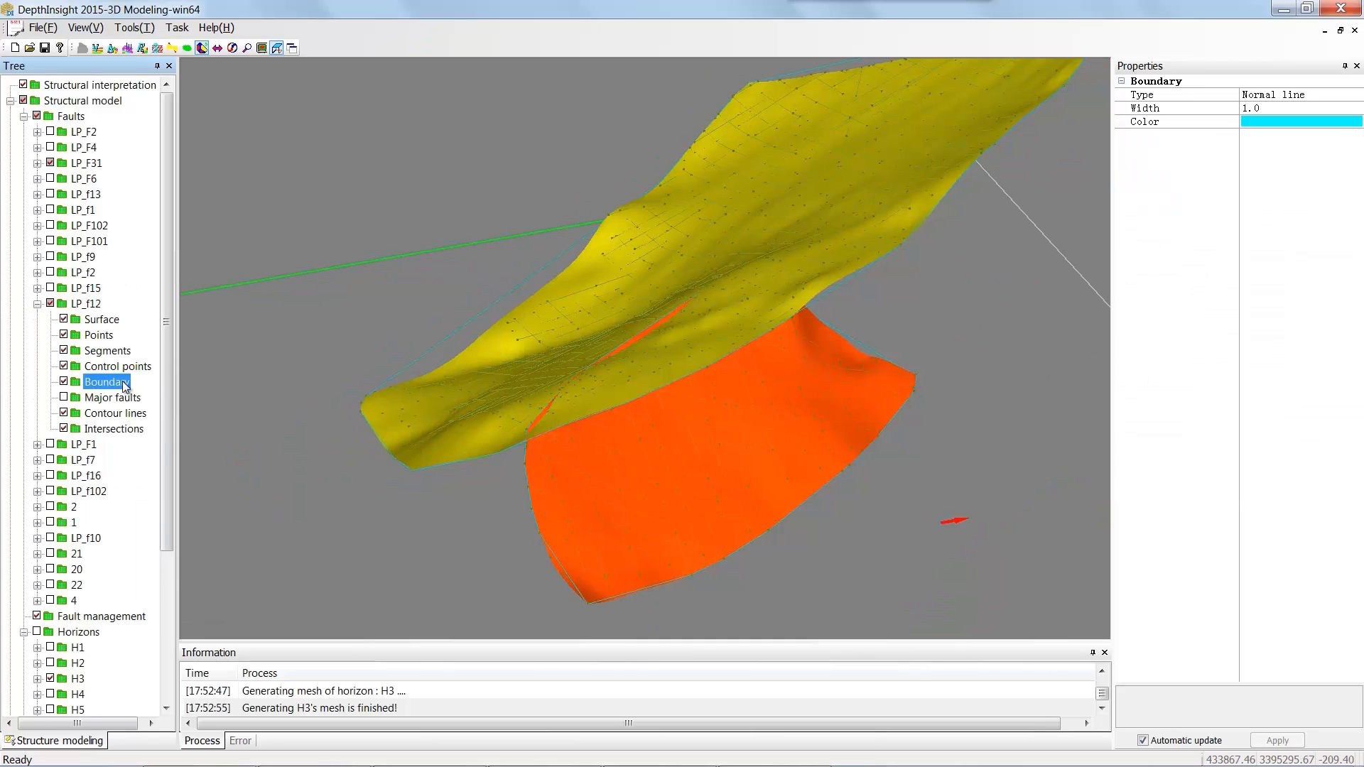
{"action": "right_click", "coordinate": [122, 383]}
{"action": "left_click", "coordinate": [191, 432]}
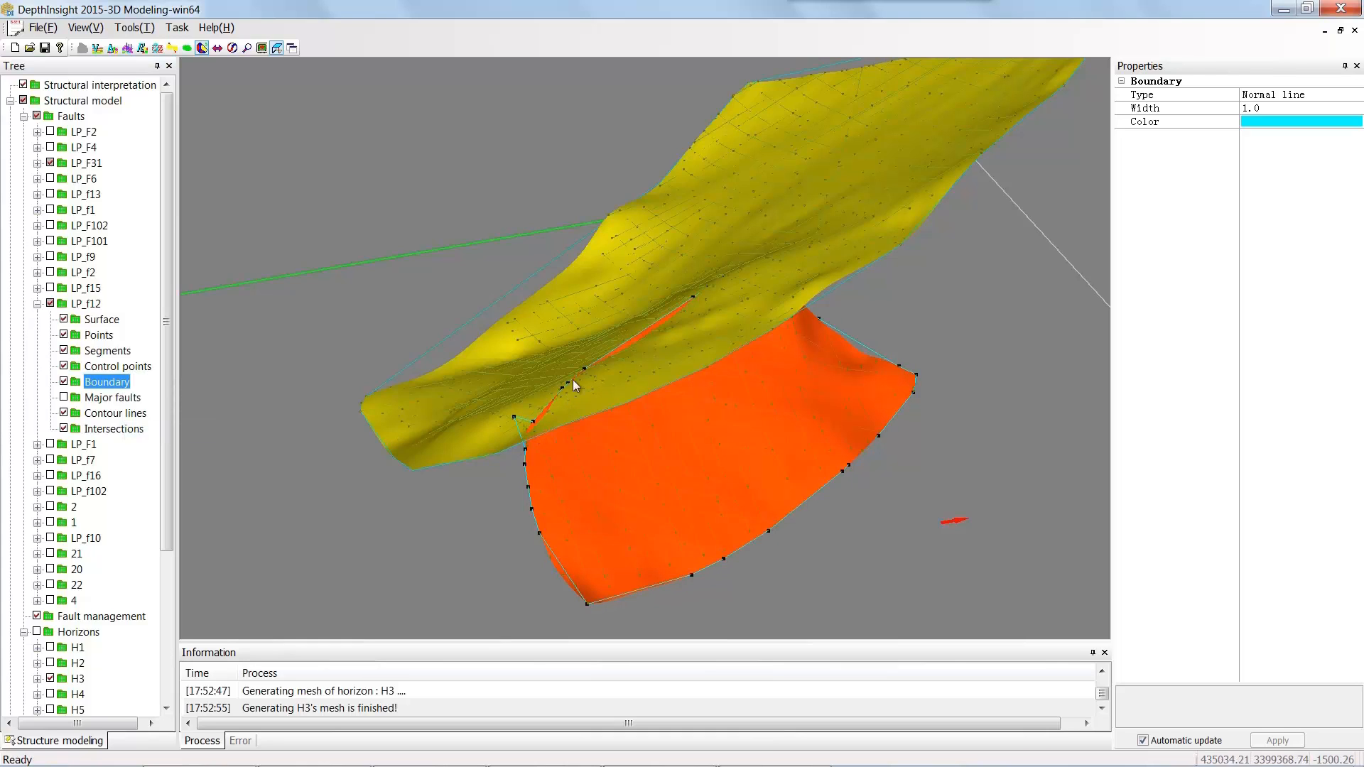
{"action": "left_click_drag", "start_coordinate": [540, 382], "coordinate": [722, 274]}
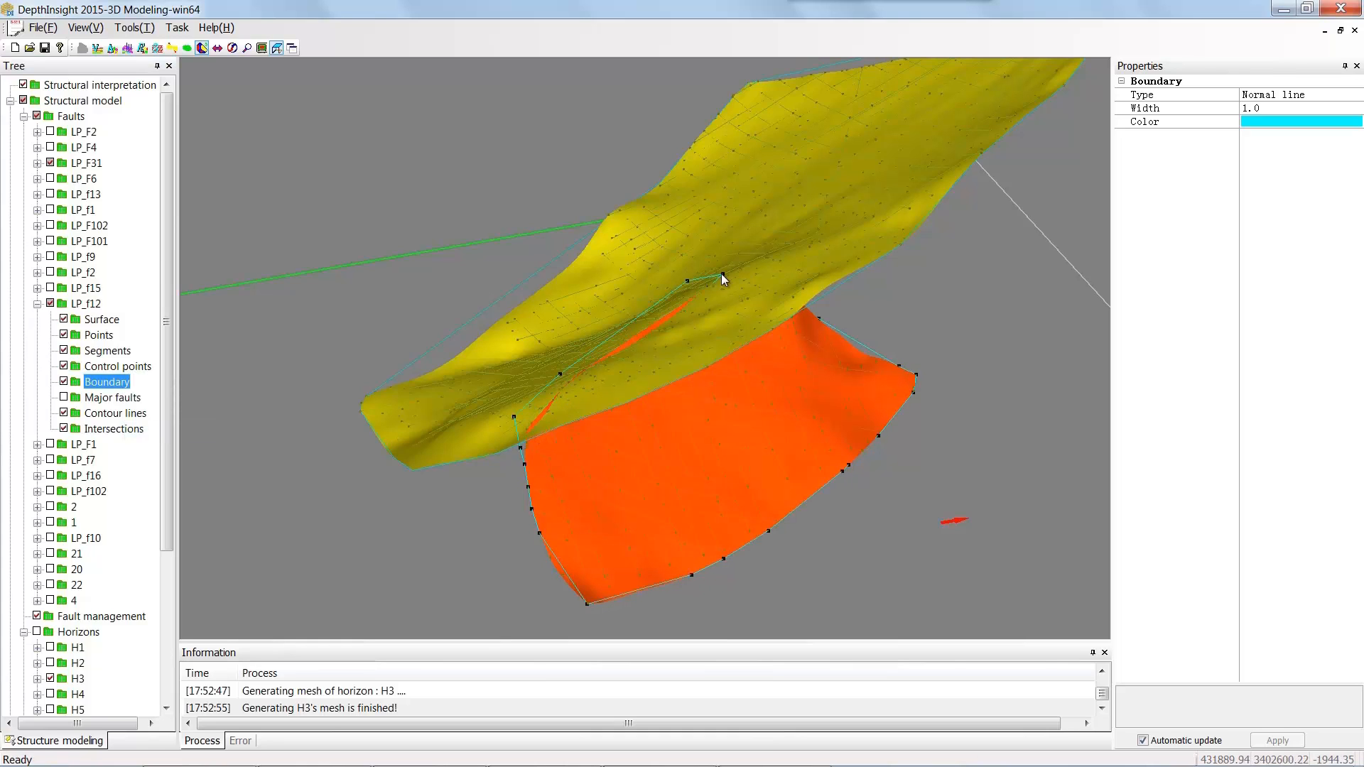
{"action": "left_click", "coordinate": [50, 163]}
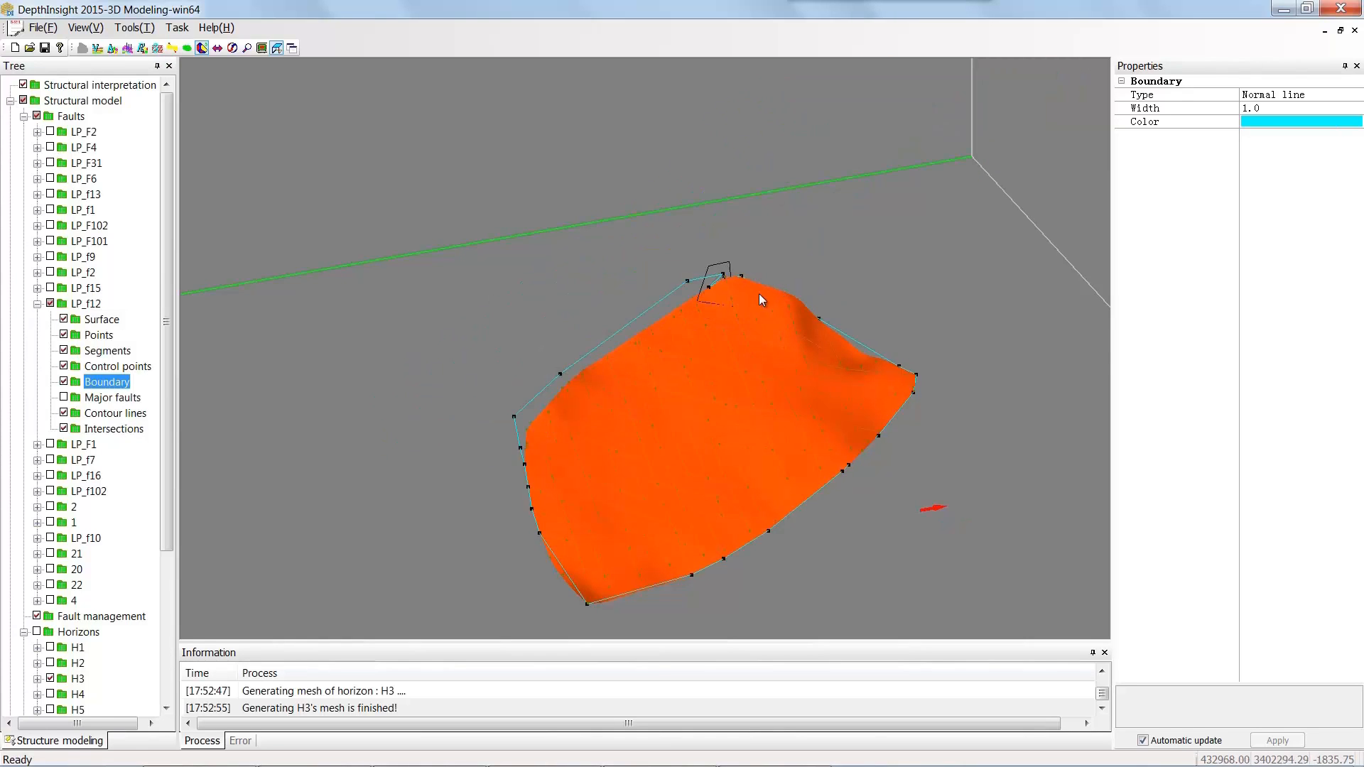
{"action": "double_click", "coordinate": [749, 262]}
{"action": "left_click", "coordinate": [792, 292]}
Update the surface of fault LP_f12 to its extended boundary and display LP_F31 again
{"action": "left_click", "coordinate": [101, 320]}
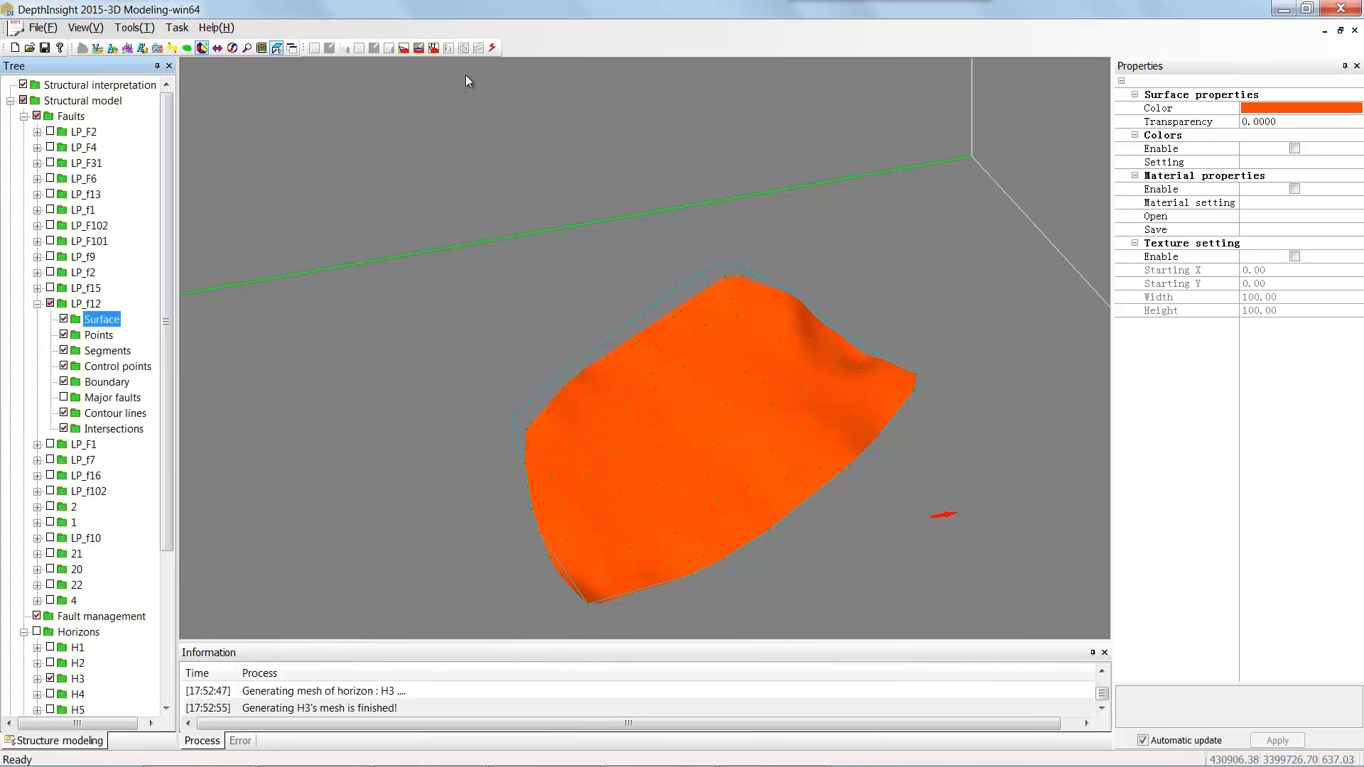
{"action": "left_click", "coordinate": [492, 48]}
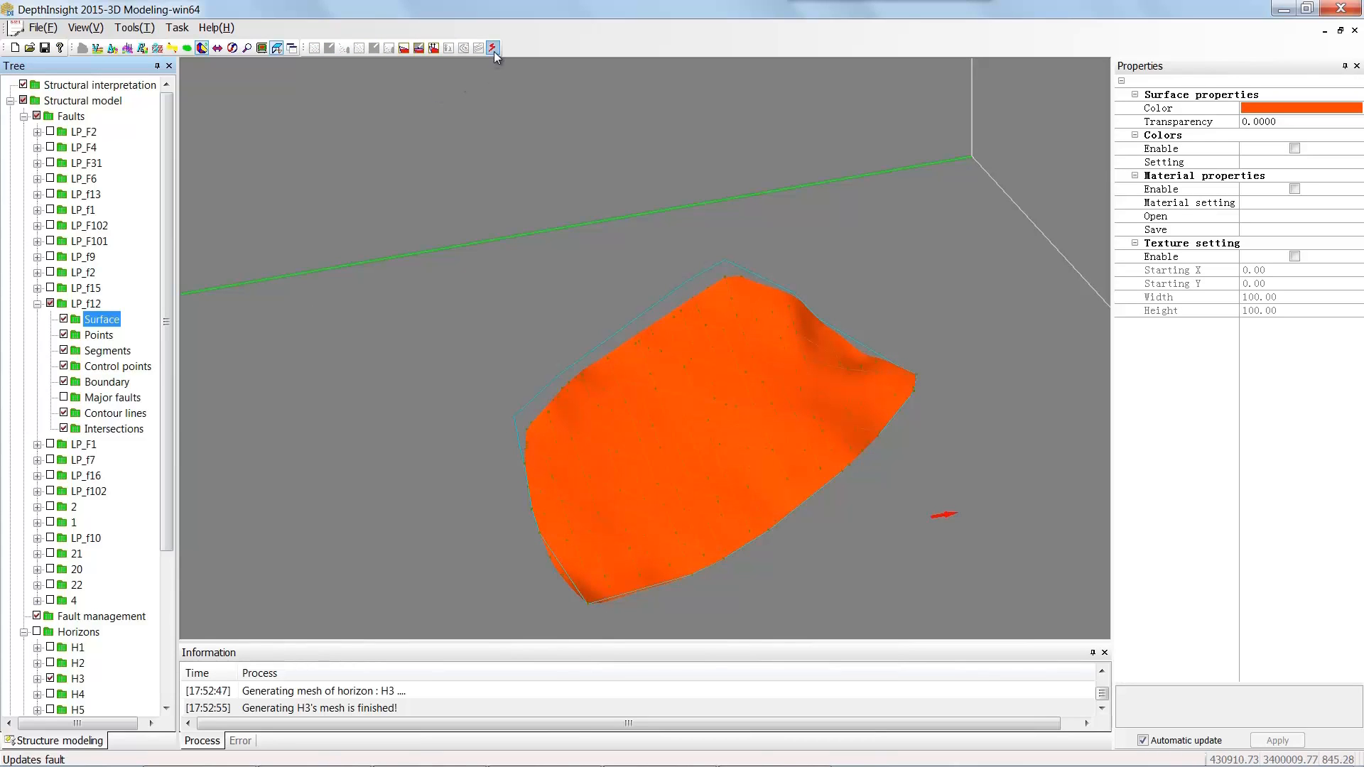
{"action": "left_click", "coordinate": [50, 163]}
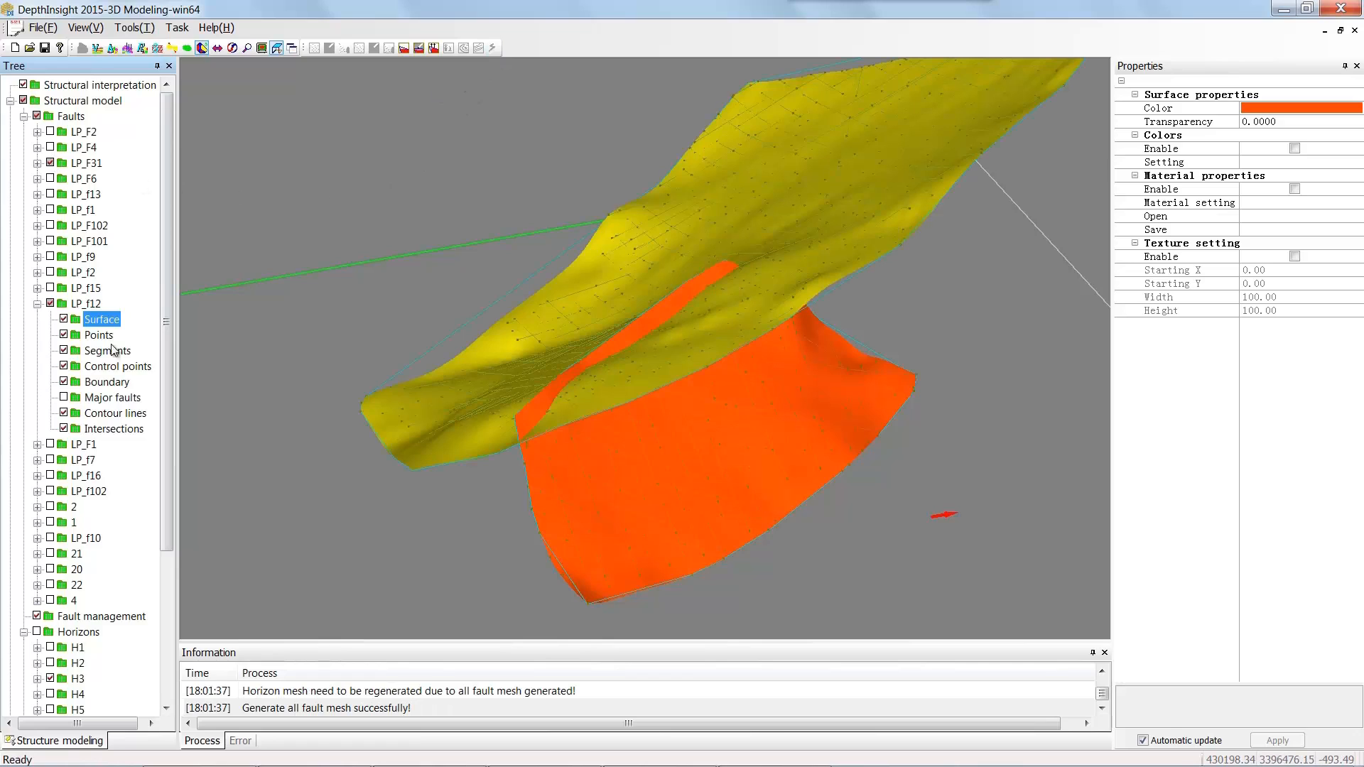
Assign LP_F31 as the major fault of LP_f12 and update the fault surface to truncate it
{"action": "left_click", "coordinate": [133, 396]}
{"action": "right_click", "coordinate": [136, 398]}
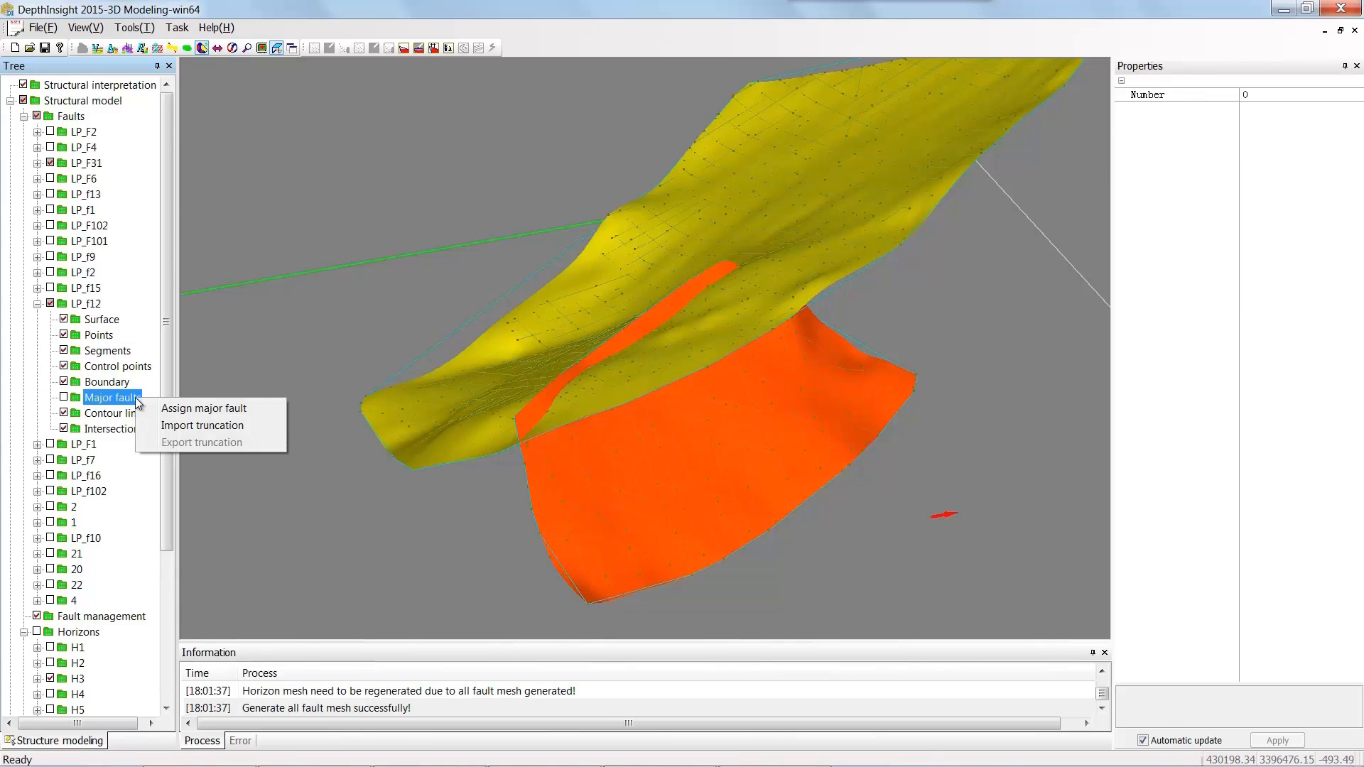
{"action": "left_click", "coordinate": [224, 411]}
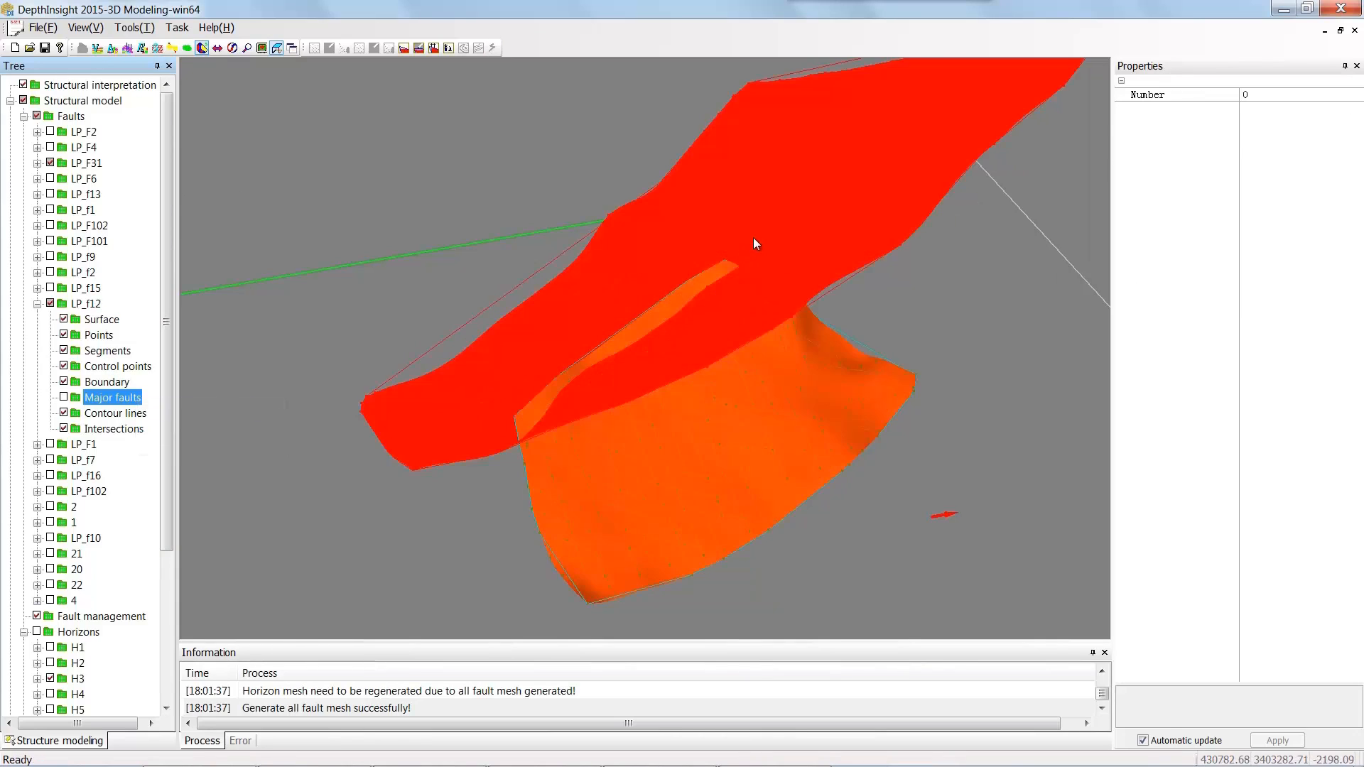
{"action": "left_click", "coordinate": [105, 320]}
{"action": "left_click", "coordinate": [492, 47]}
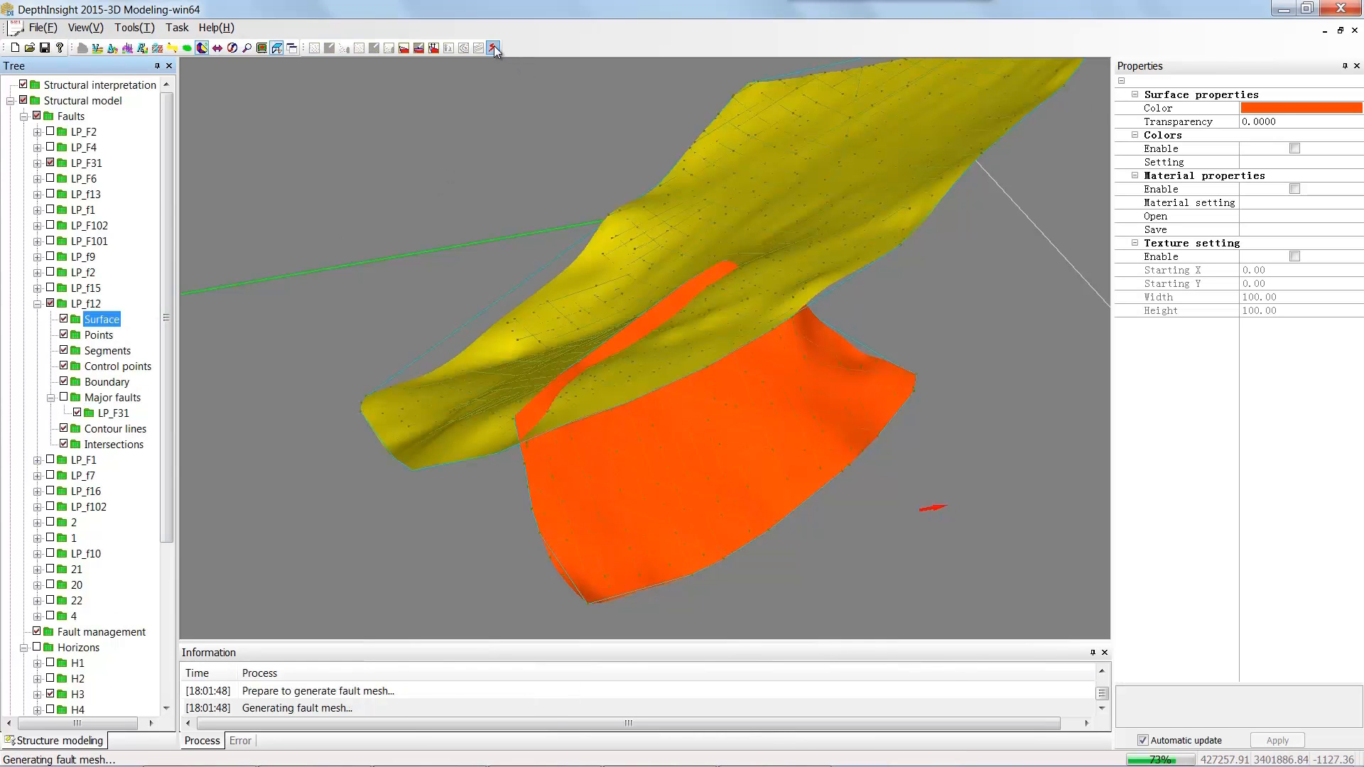
{"action": "left_click_drag", "start_coordinate": [624, 343], "coordinate": [616, 372]}
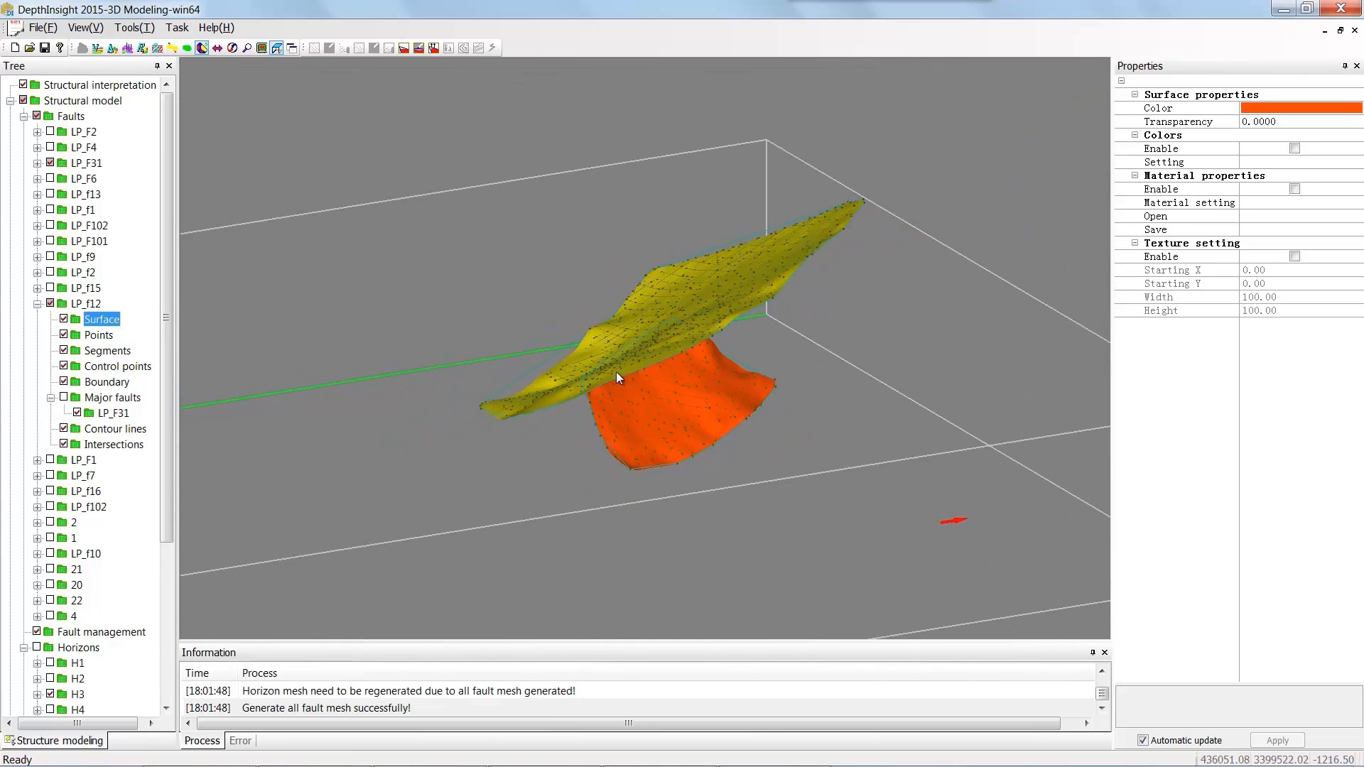
Hide the faults and display the horizons again, with horizon H3 selected
{"action": "left_click", "coordinate": [37, 304]}
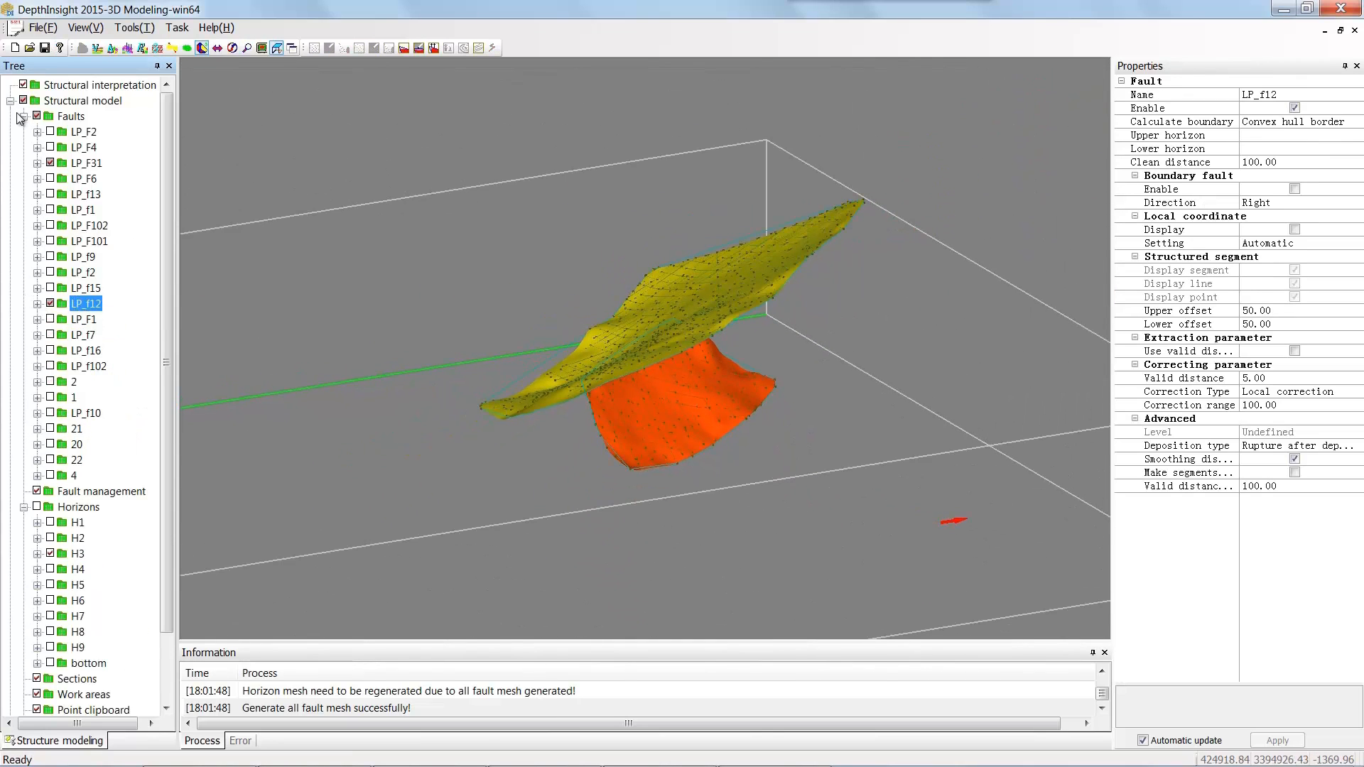
{"action": "left_click", "coordinate": [24, 116]}
{"action": "left_click", "coordinate": [38, 147]}
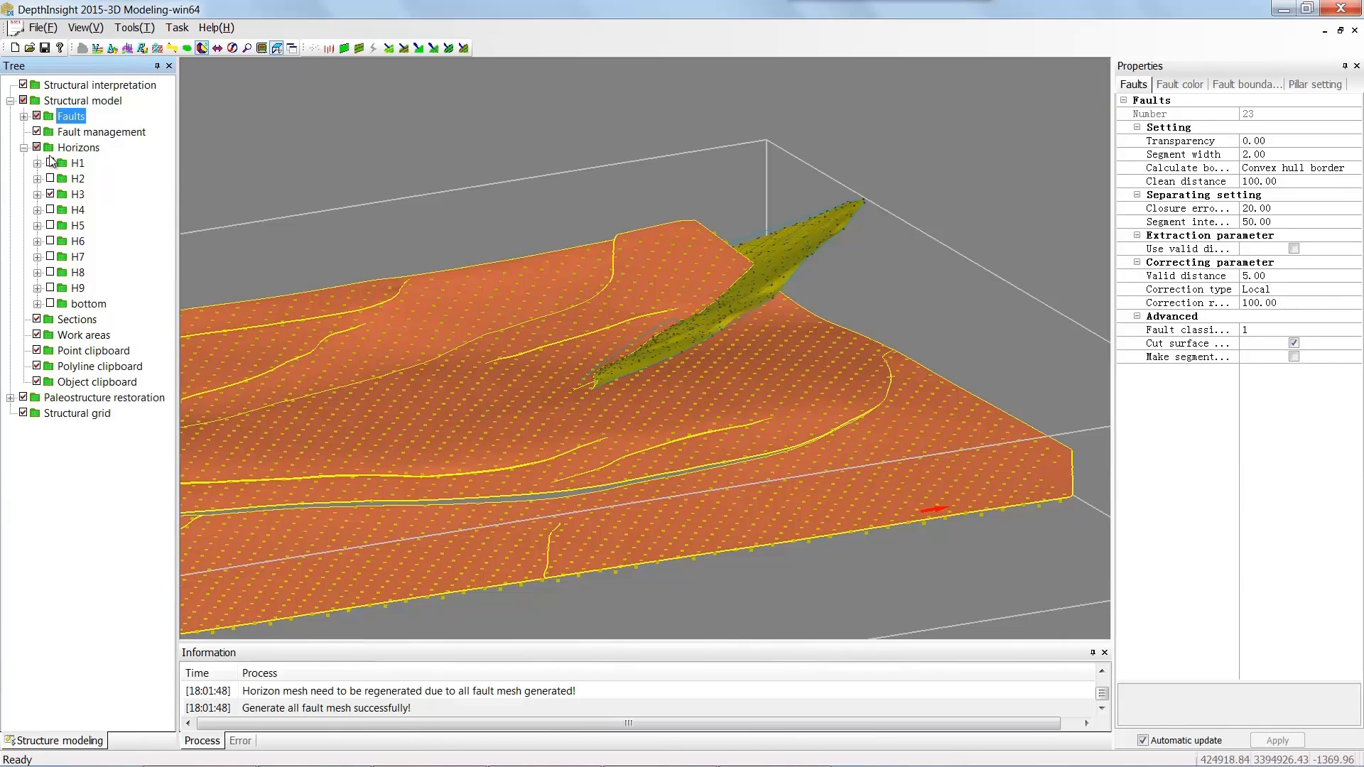
{"action": "left_click", "coordinate": [37, 116]}
{"action": "left_click", "coordinate": [78, 194]}
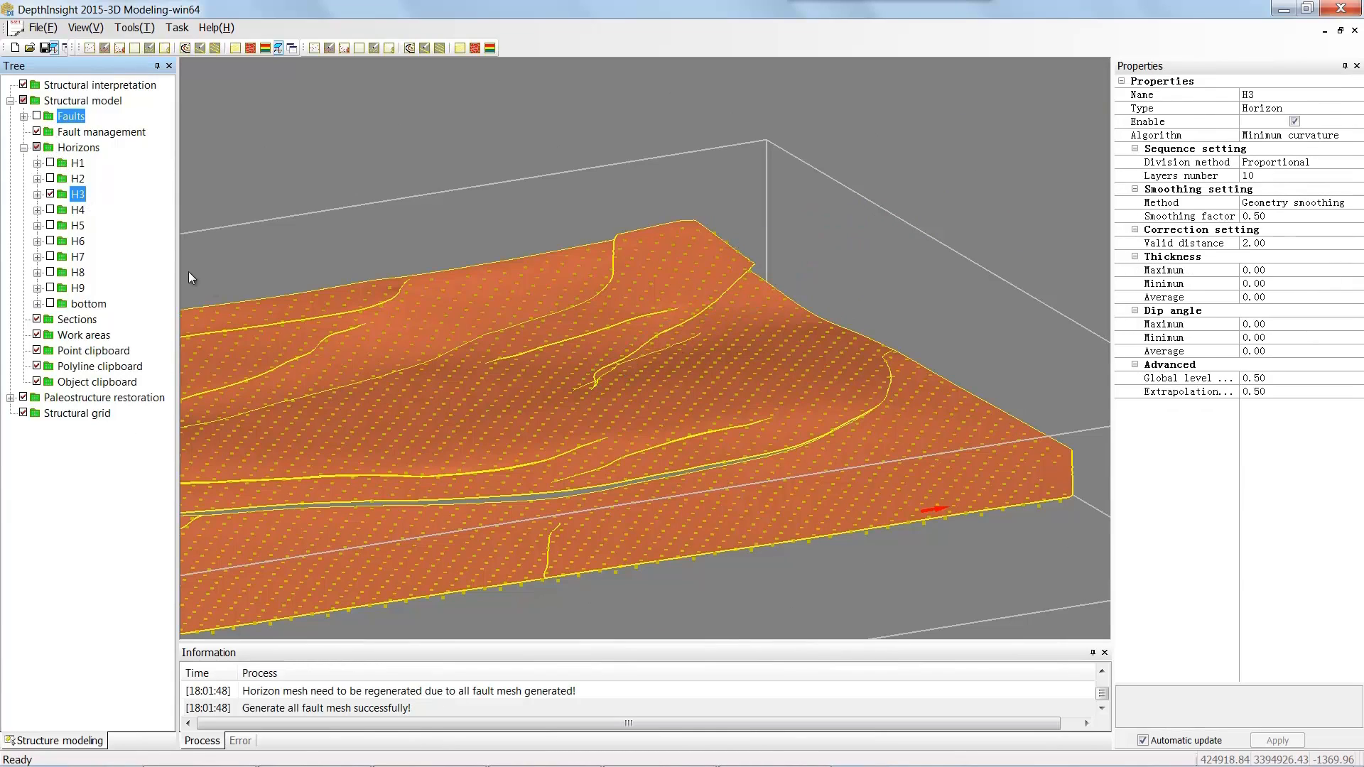
Regenerate the surface of horizon H3 and check the former gap where the fault traces meet
{"action": "scroll", "coordinate": [639, 419], "scroll_direction": "up", "scroll_amount": 5}
{"action": "scroll", "coordinate": [604, 415], "scroll_direction": "up", "scroll_amount": 4}
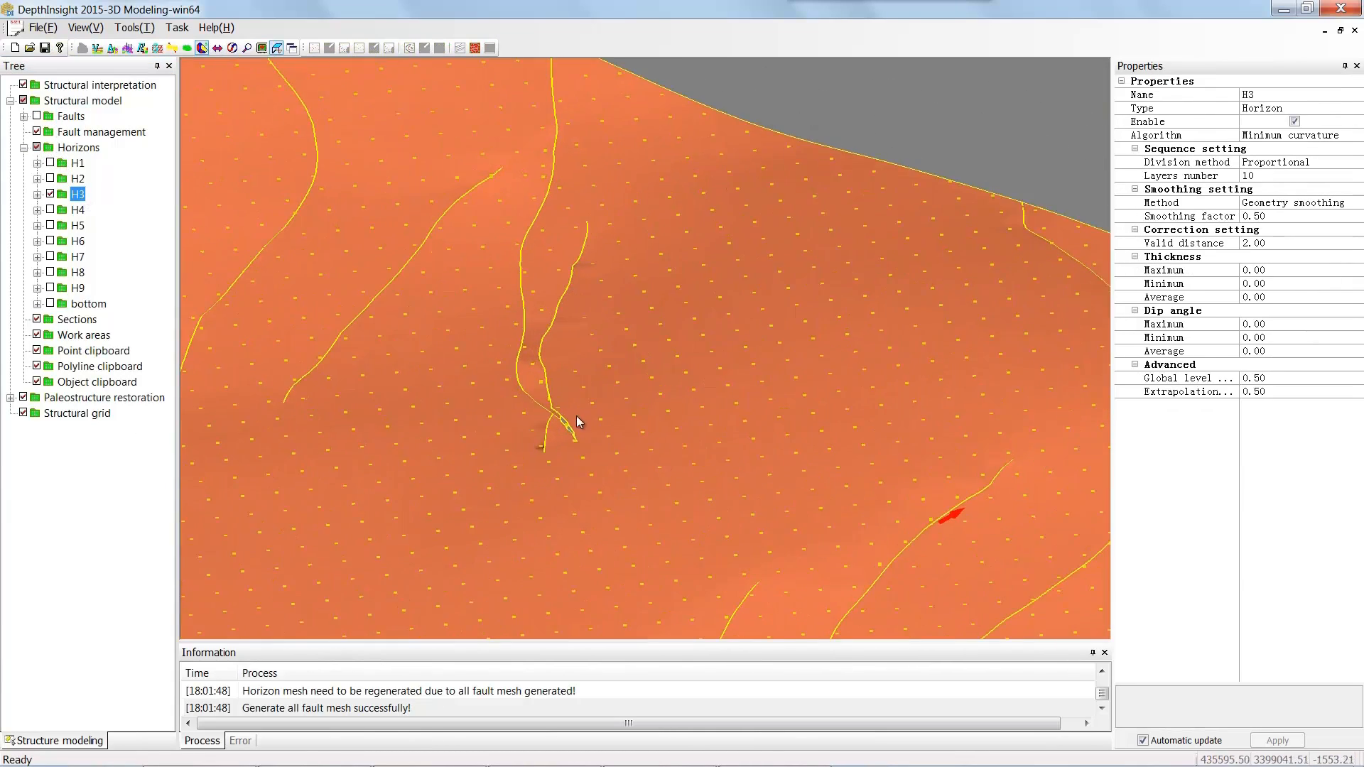
{"action": "left_click", "coordinate": [475, 48]}
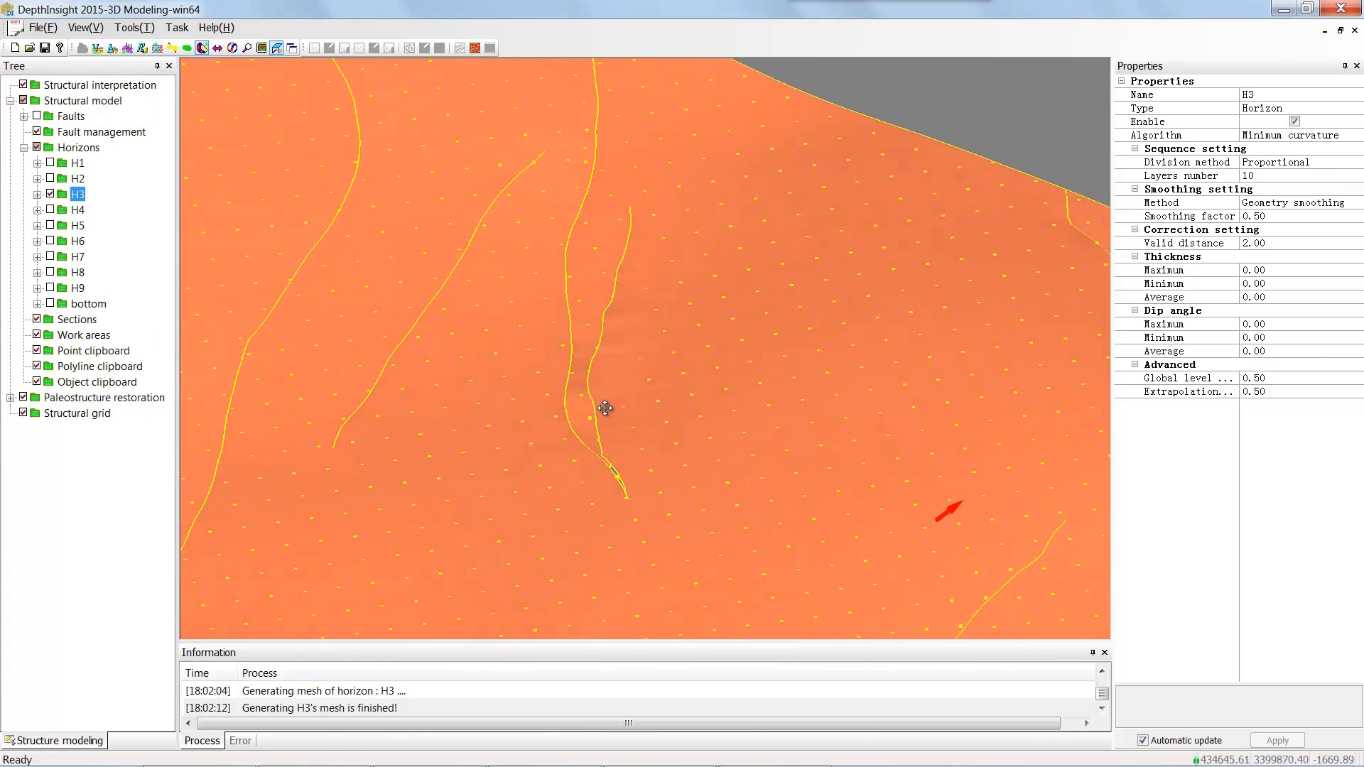
{"action": "left_click_drag", "start_coordinate": [605, 408], "coordinate": [629, 519]}
{"action": "scroll", "coordinate": [596, 432], "scroll_direction": "down", "scroll_amount": 5}
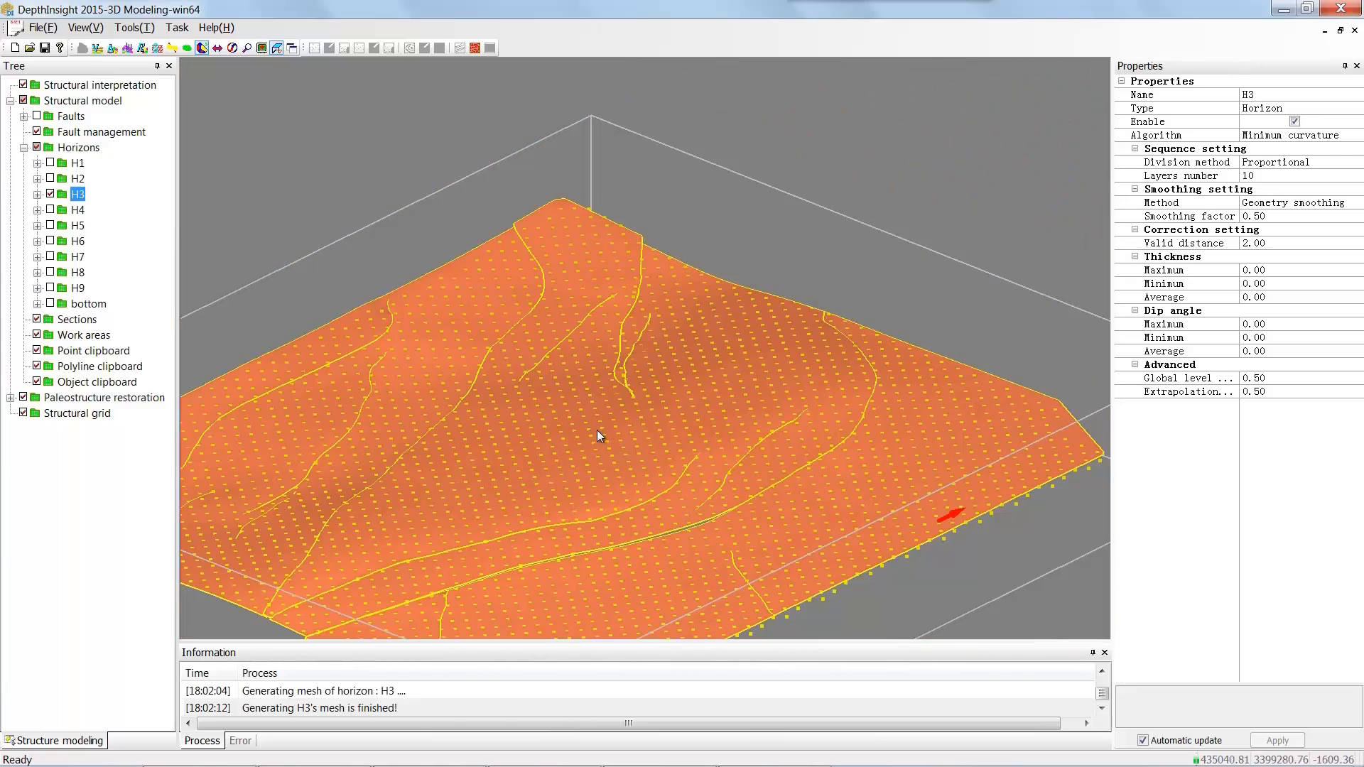
{"action": "middle_click_drag", "start_coordinate": [630, 369], "coordinate": [637, 316]}
{"action": "scroll", "coordinate": [468, 293], "scroll_direction": "down", "scroll_amount": 2}
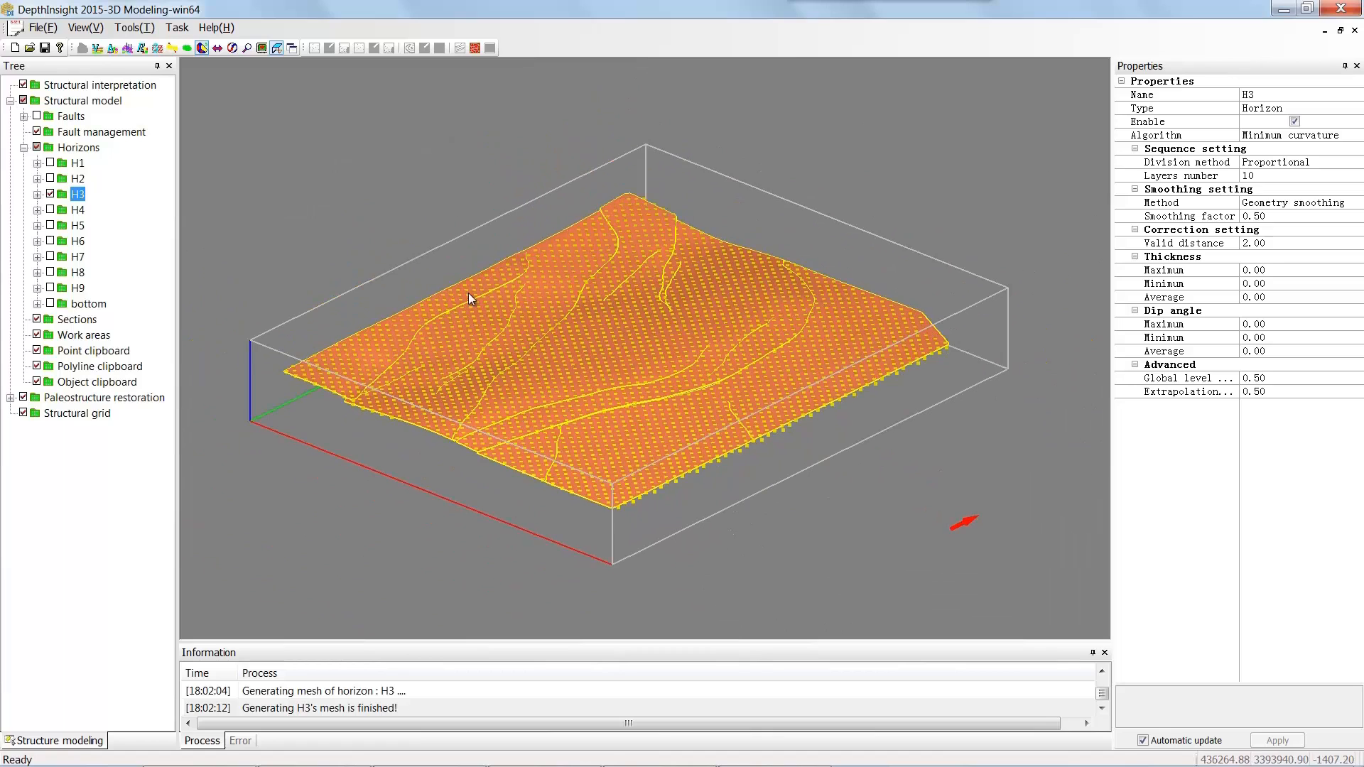
Show all the other horizons together with H3
{"action": "right_click", "coordinate": [76, 194]}
{"action": "mouse_move", "coordinate": [157, 309]}
{"action": "mouse_move", "coordinate": [213, 290]}
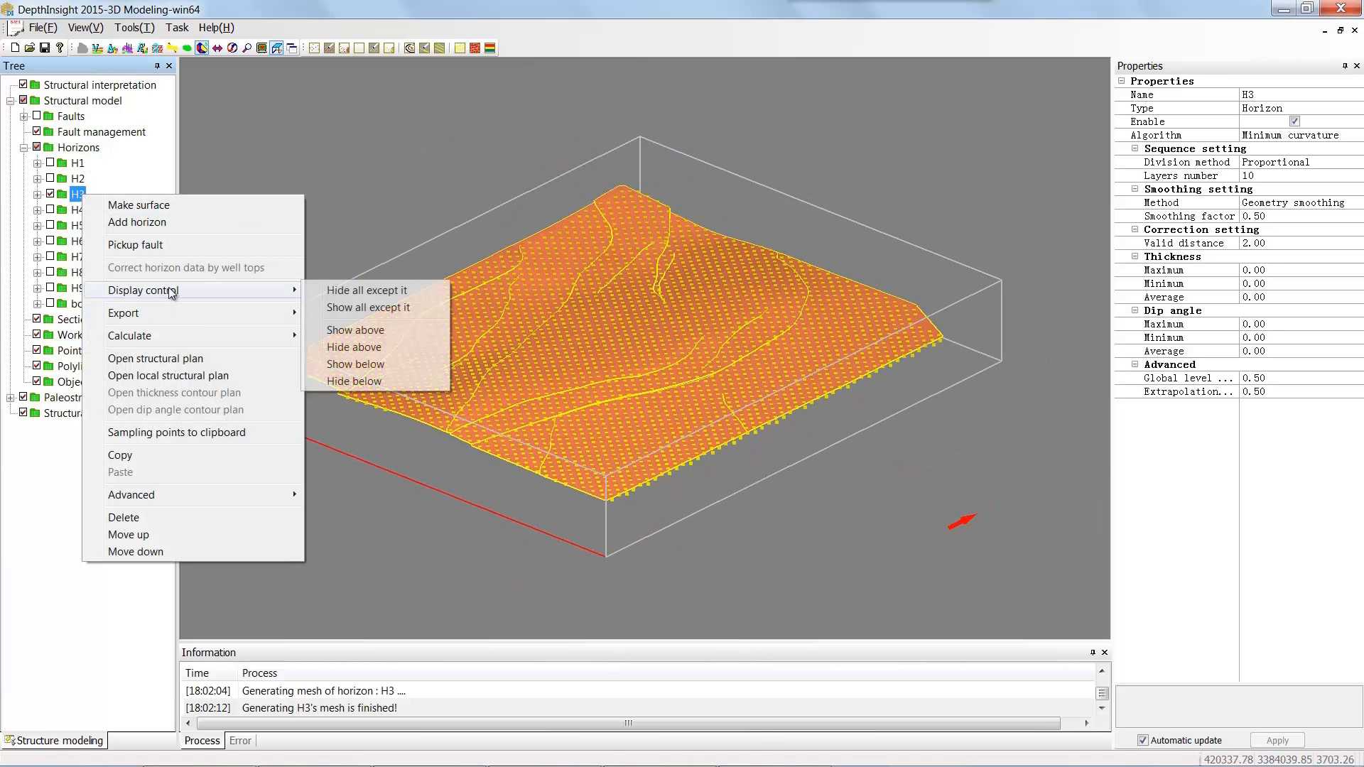
{"action": "left_click", "coordinate": [372, 307]}
Make the surfaces of all horizons and generate the zones between them
{"action": "right_click", "coordinate": [96, 149]}
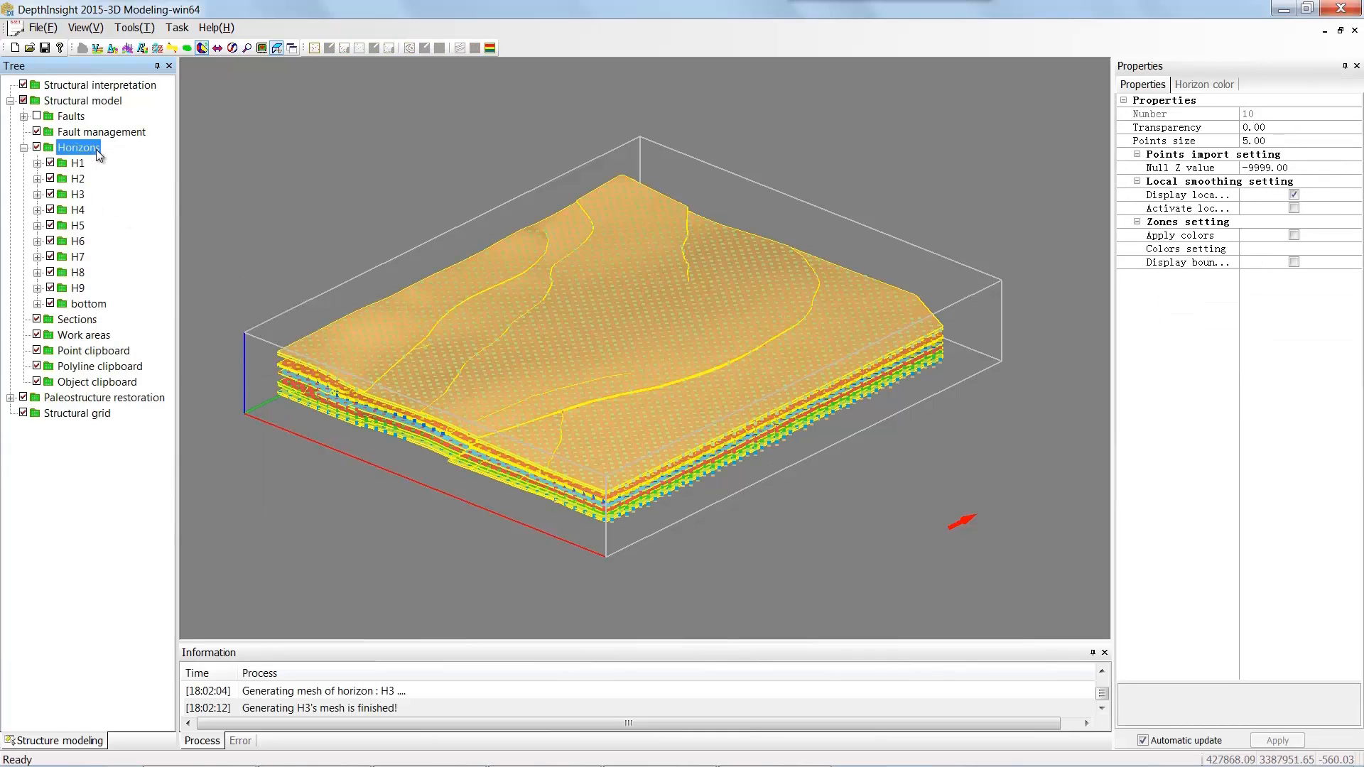
{"action": "left_click", "coordinate": [182, 202]}
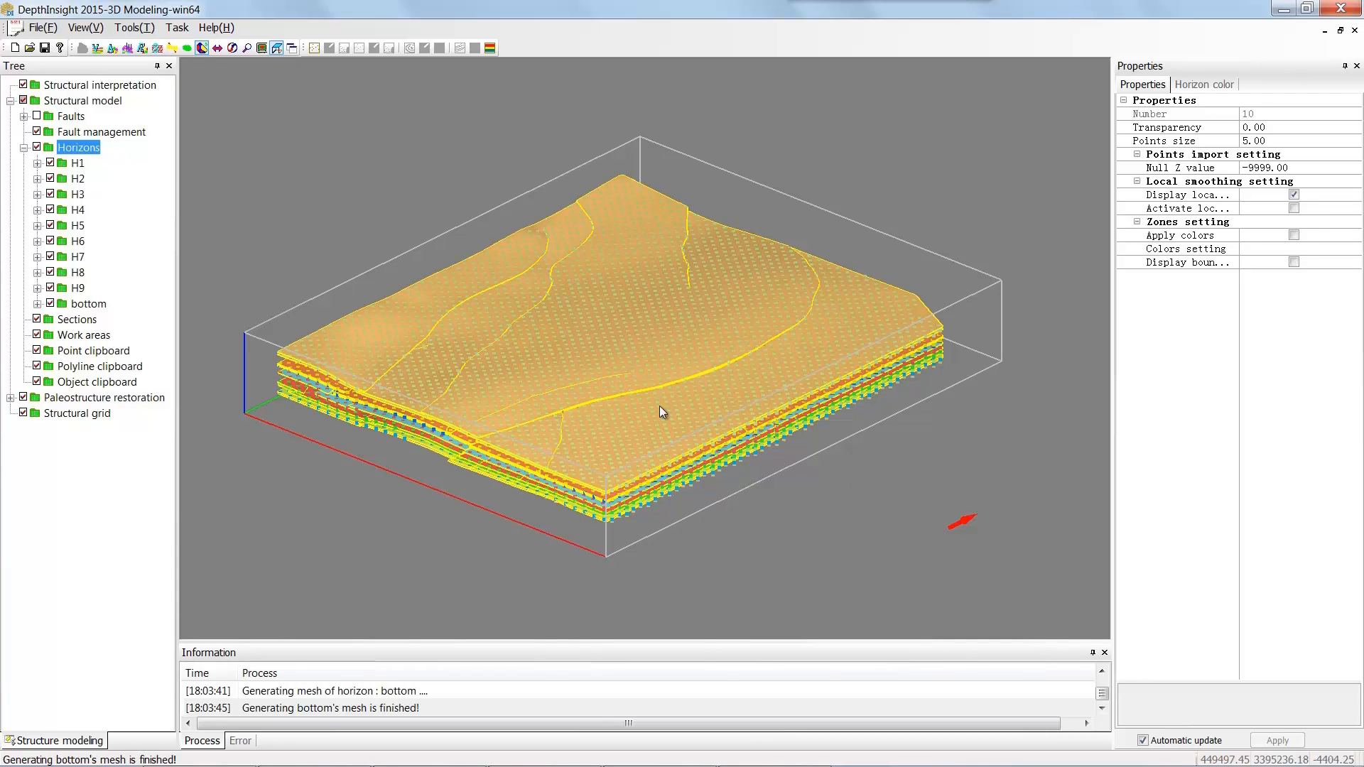
{"action": "right_click", "coordinate": [97, 153]}
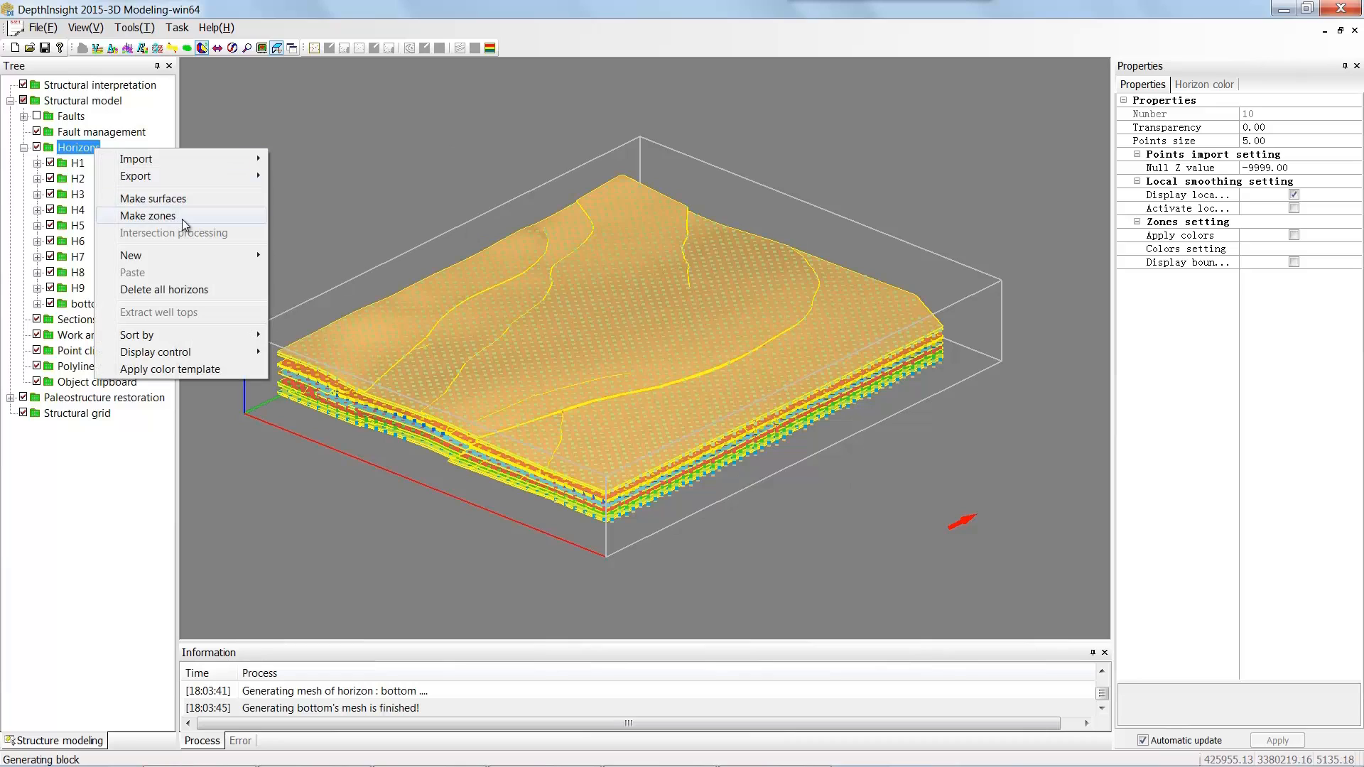
{"action": "left_click", "coordinate": [187, 216]}
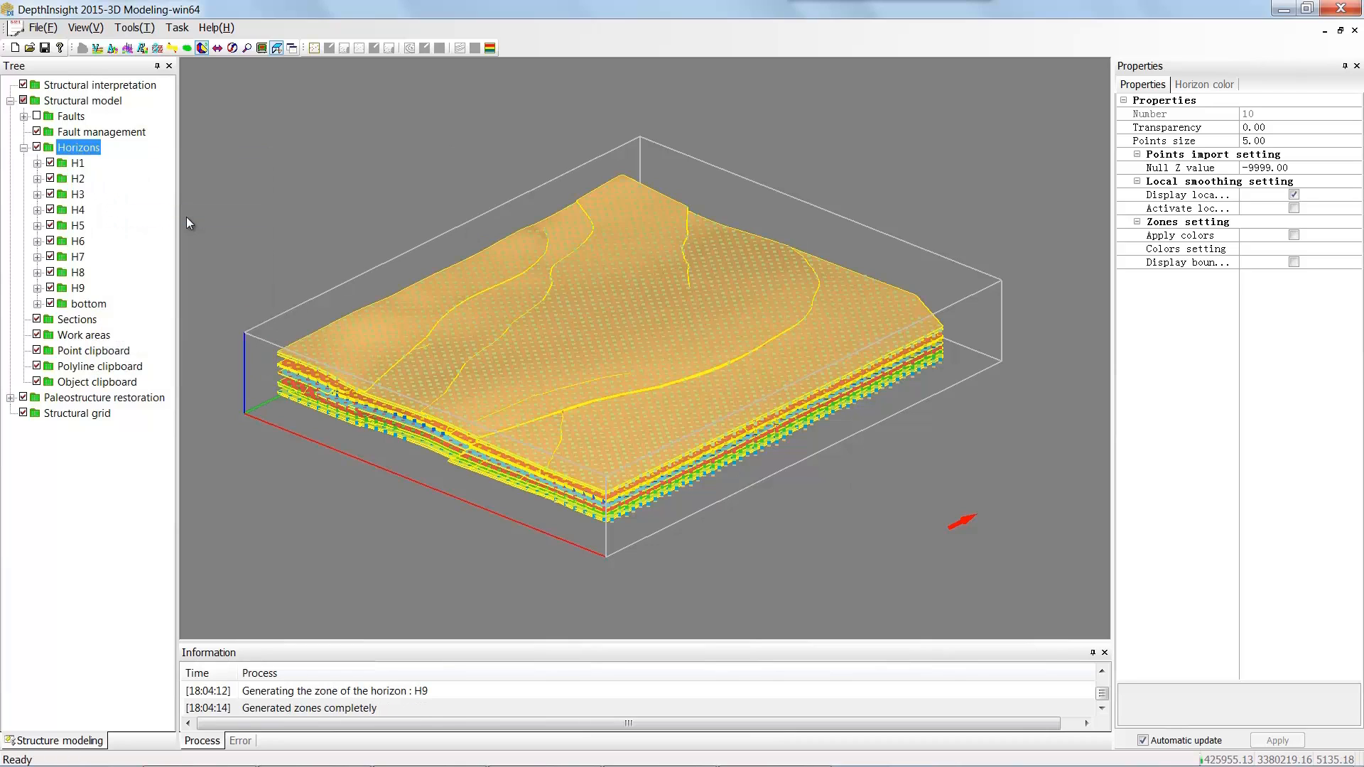
Hide the points and the surfaces of all horizons, leaving their zones displayed
{"action": "right_click", "coordinate": [96, 152]}
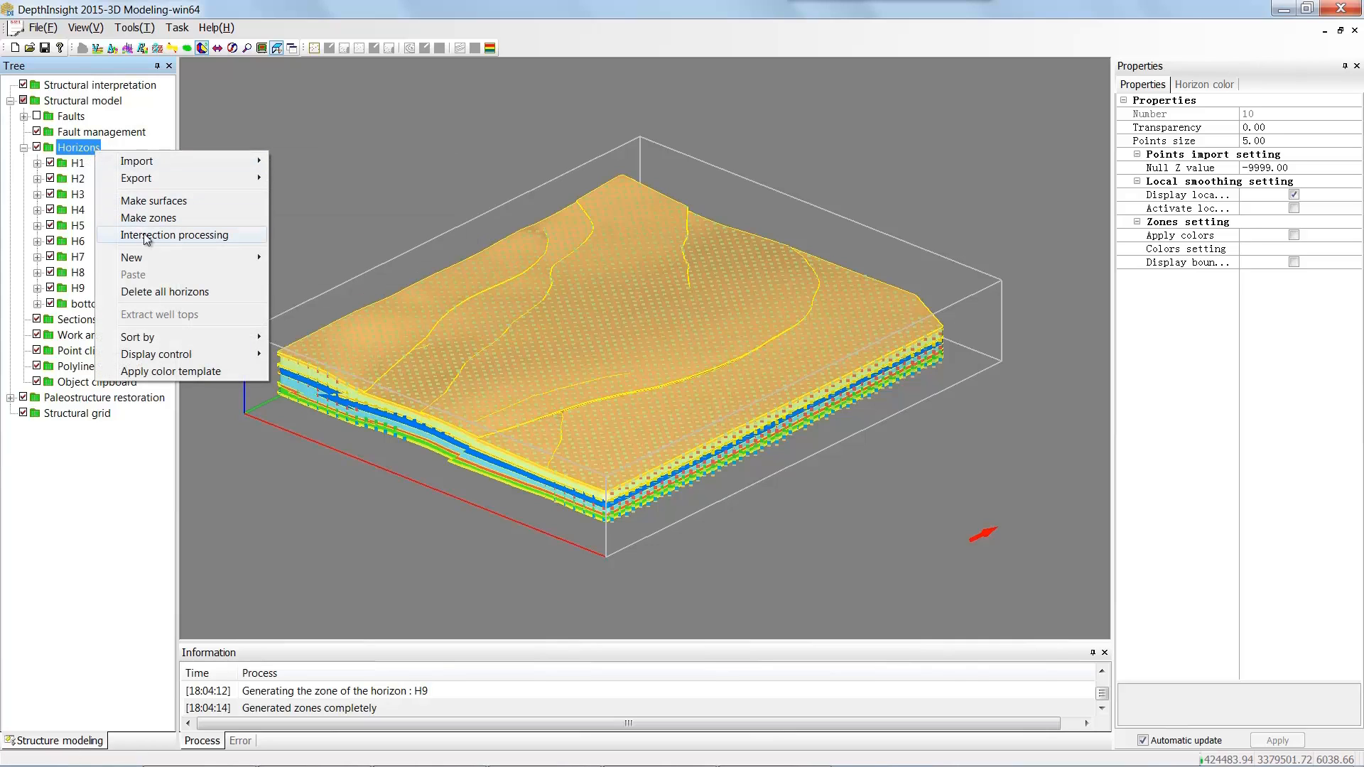
{"action": "mouse_move", "coordinate": [170, 354]}
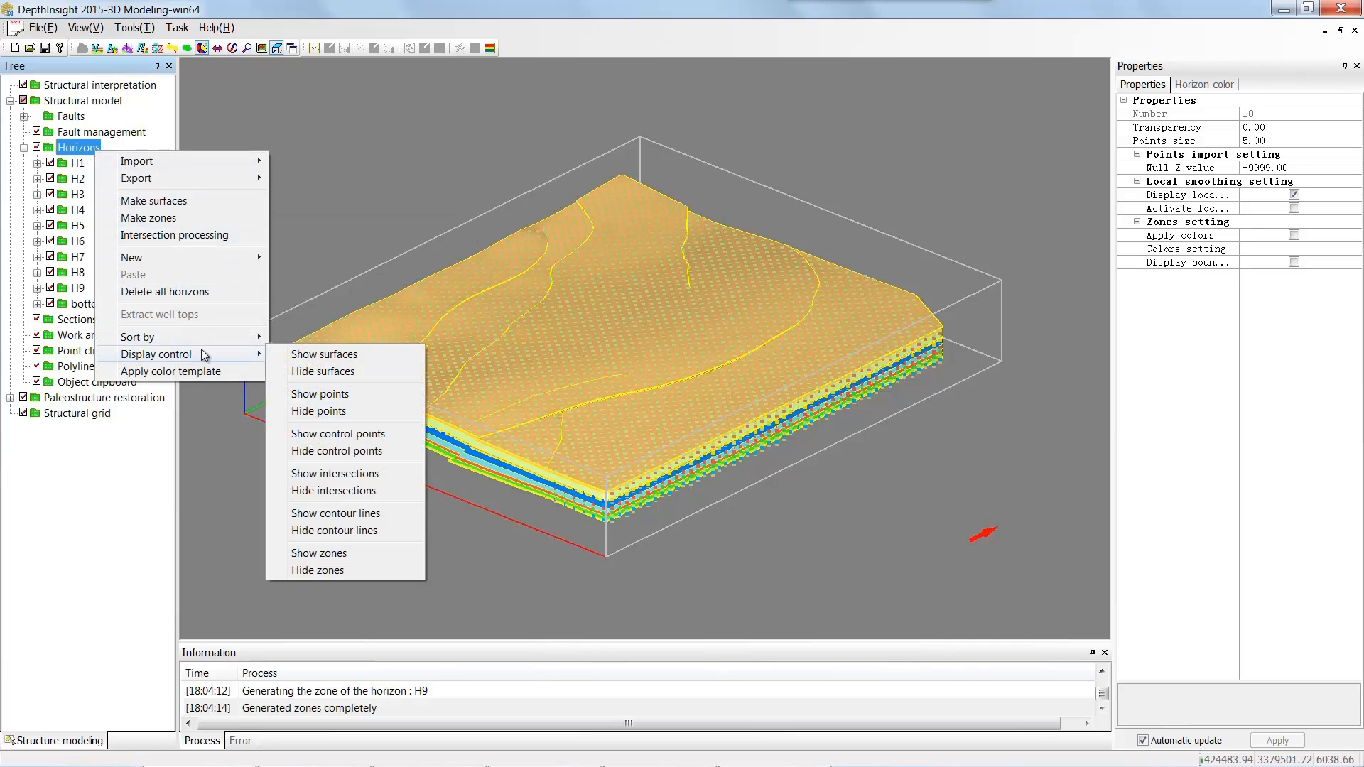
{"action": "left_click", "coordinate": [322, 412]}
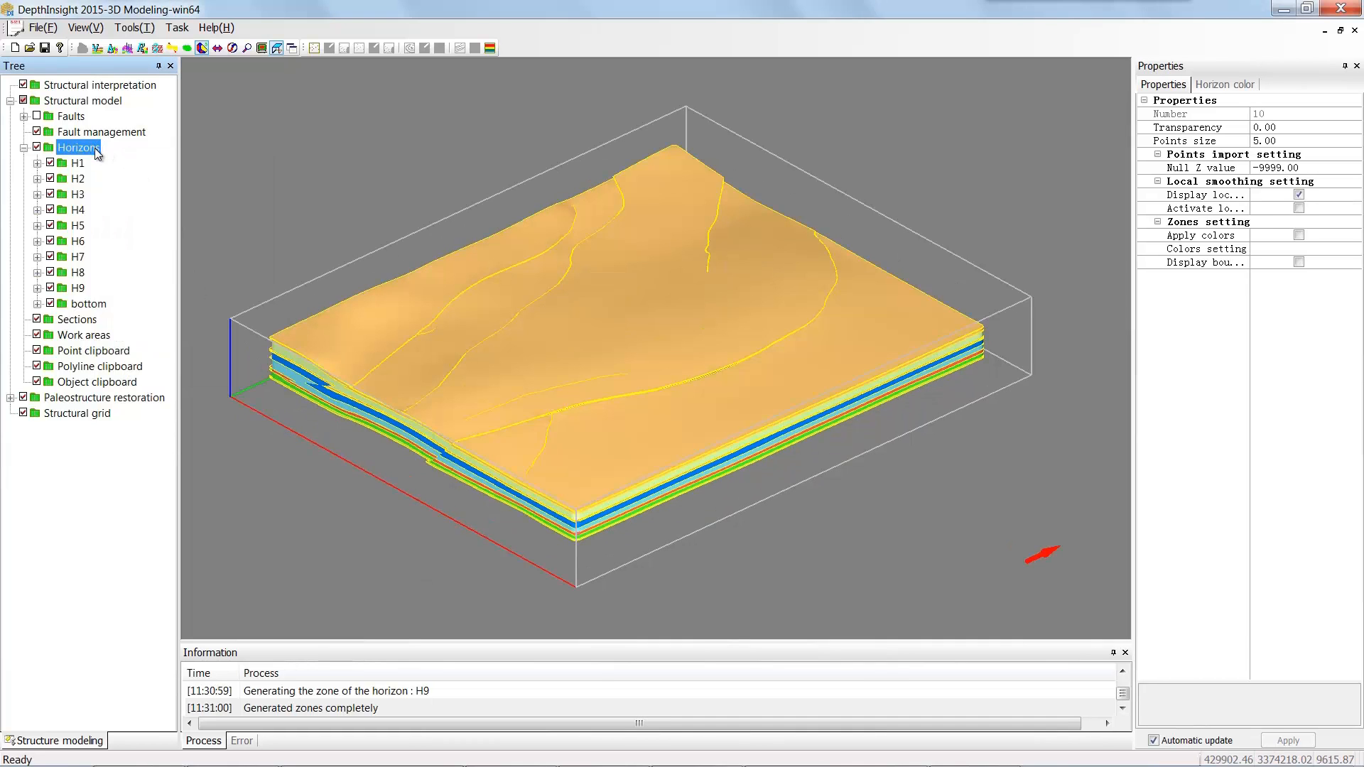
{"action": "right_click", "coordinate": [96, 148]}
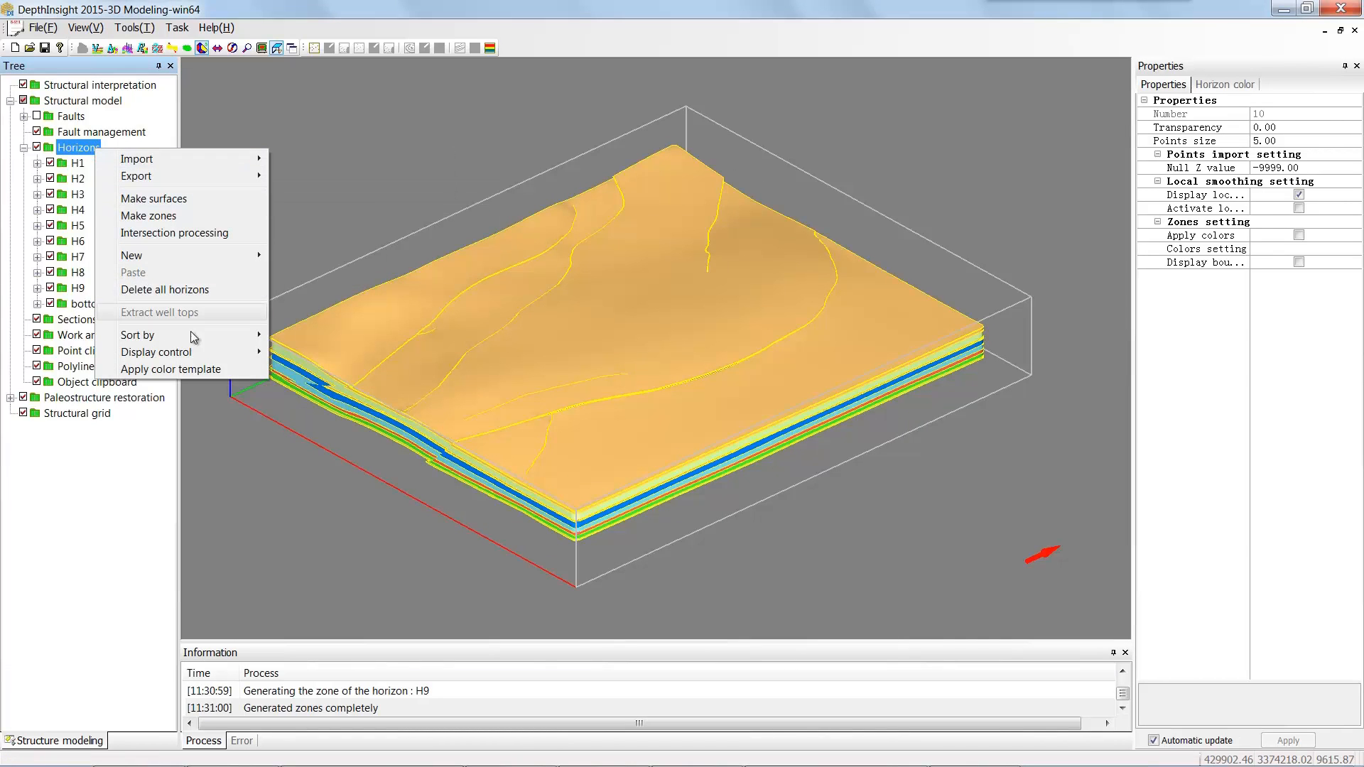
{"action": "mouse_move", "coordinate": [219, 351]}
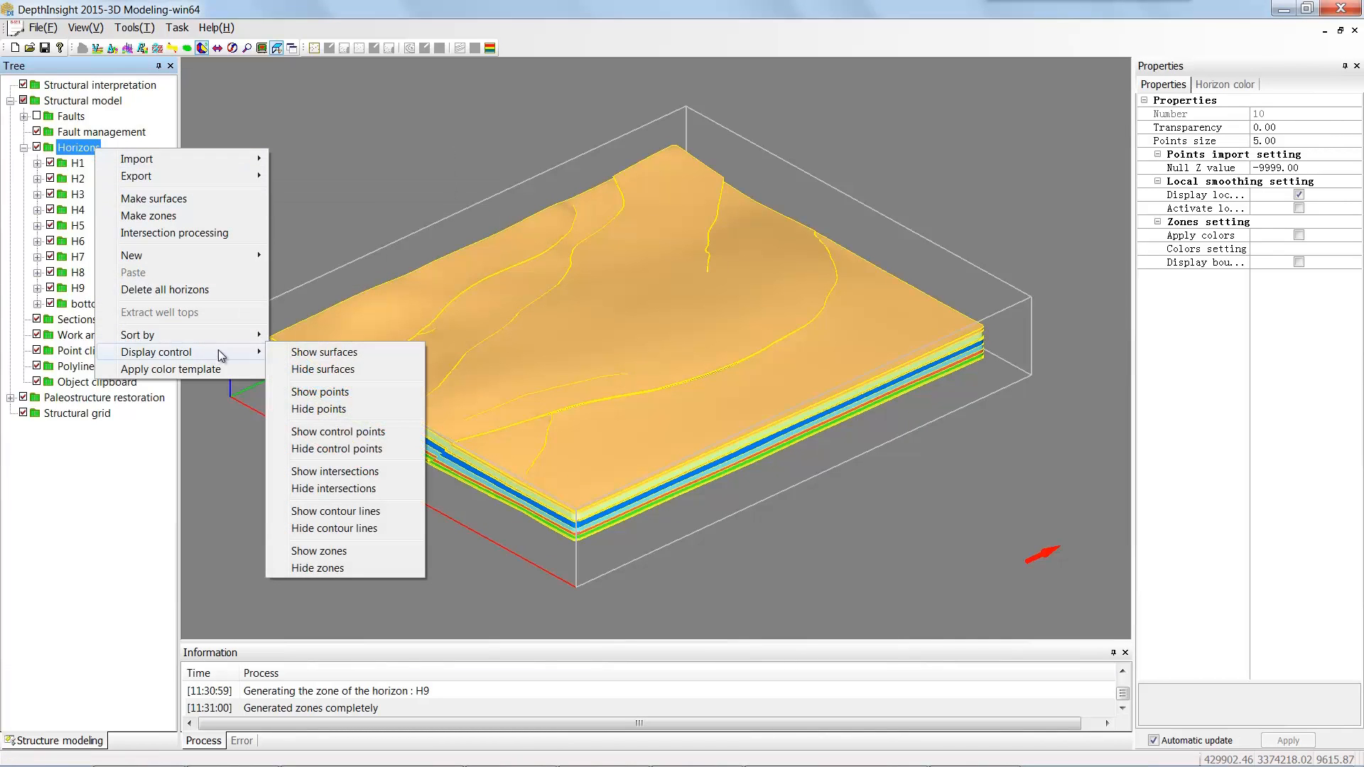
{"action": "left_click", "coordinate": [408, 372]}
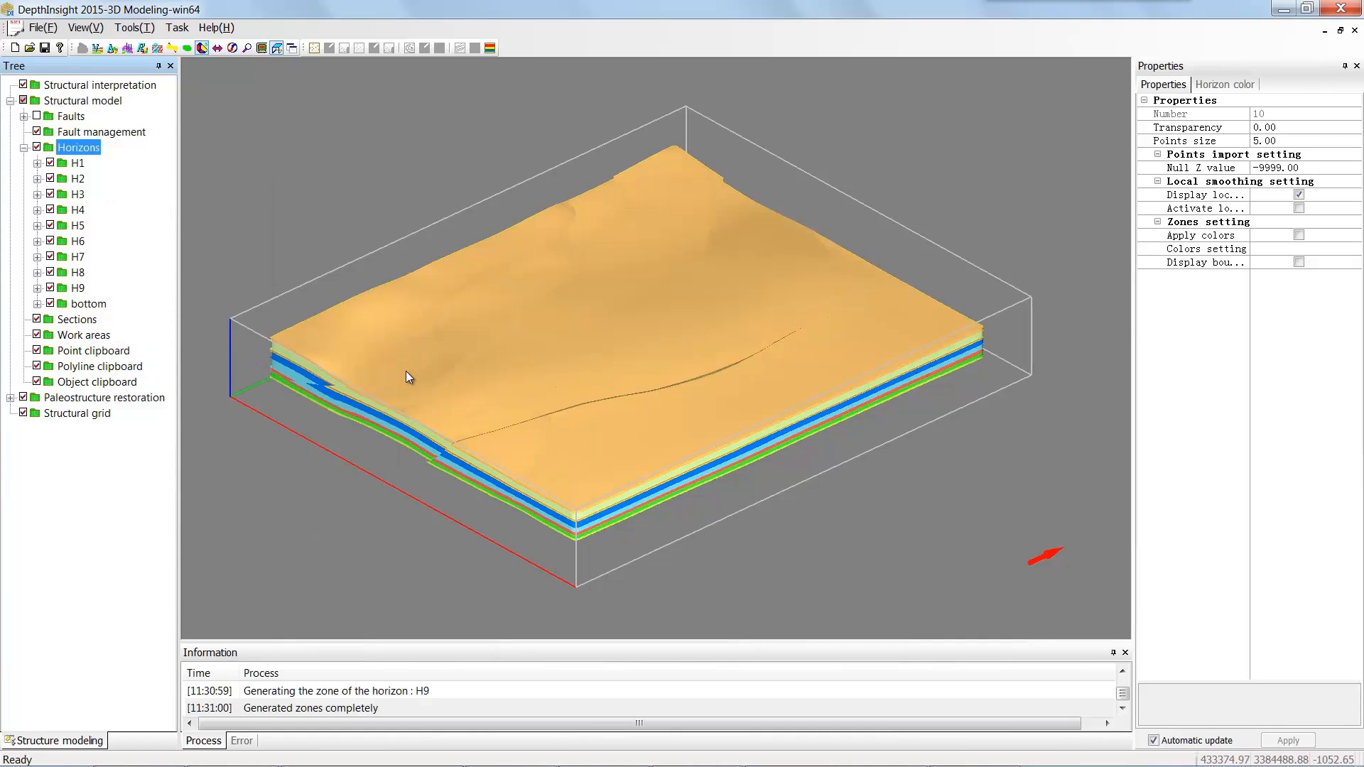
Apply colors to the horizon zones and display their boundary lines
{"action": "left_click", "coordinate": [1298, 235]}
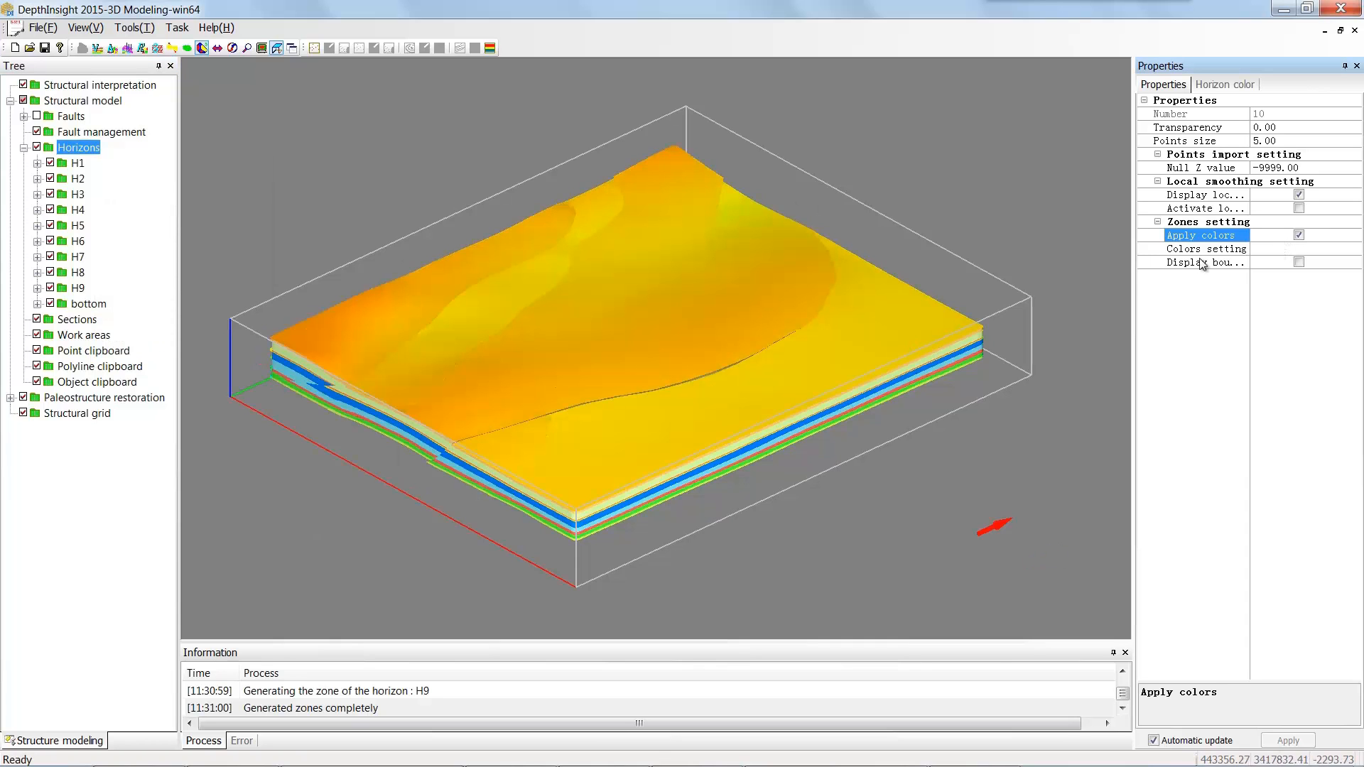
{"action": "mouse_move", "coordinate": [645, 319]}
{"action": "left_mouse_down"}
{"action": "mouse_move", "coordinate": [694, 301]}
{"action": "mouse_move", "coordinate": [664, 302]}
{"action": "left_mouse_up"}
{"action": "left_click", "coordinate": [1300, 264]}
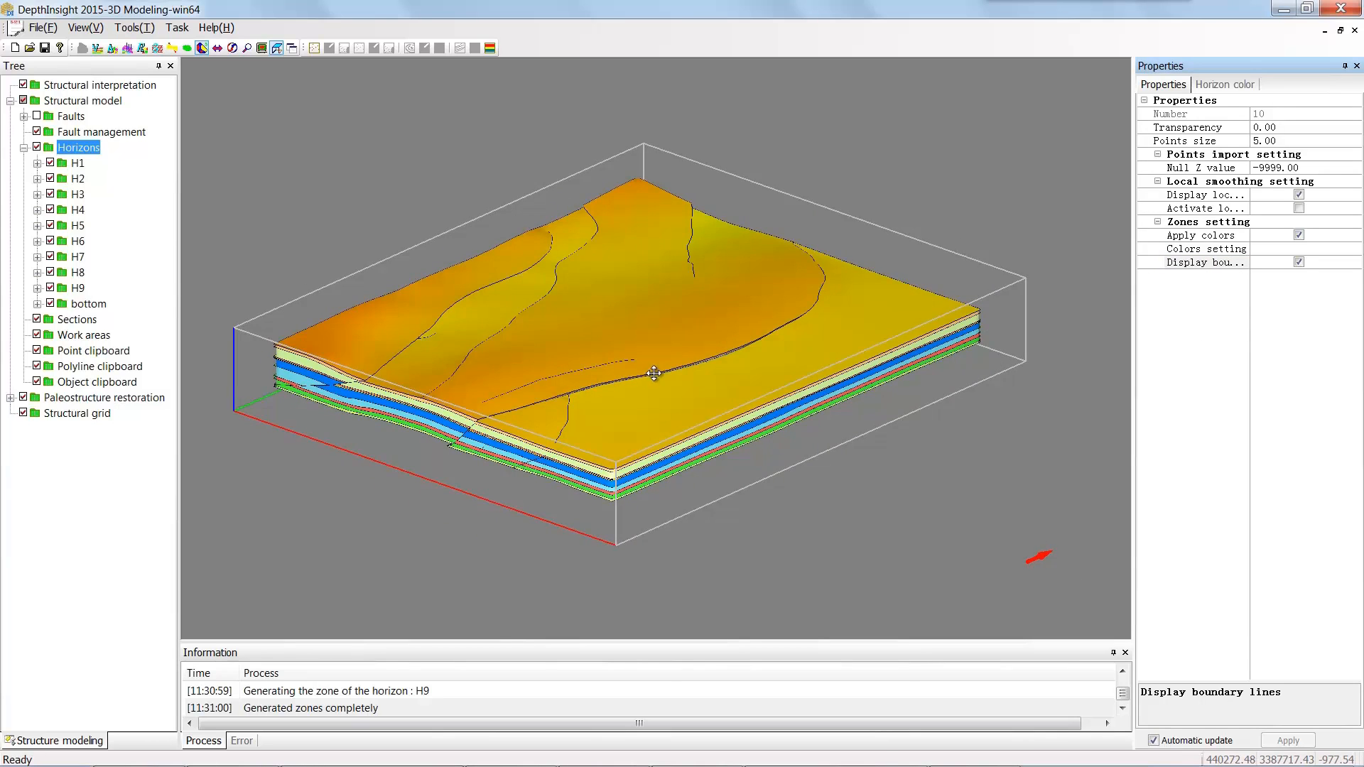
{"action": "left_click_drag", "start_coordinate": [655, 374], "coordinate": [414, 134]}
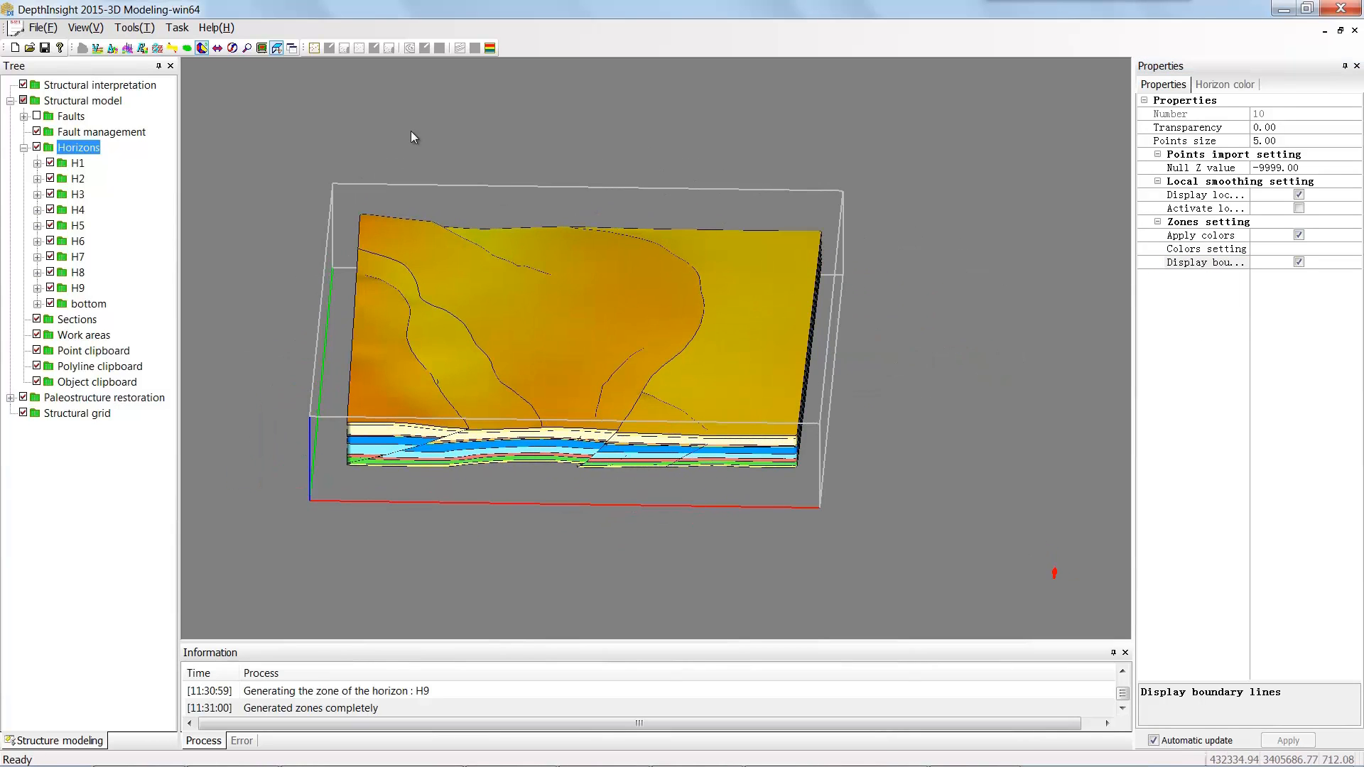
Create a straight general section across the full width of the model in plan view, cutting through the upper part of the fault traces
{"action": "left_click", "coordinate": [277, 49]}
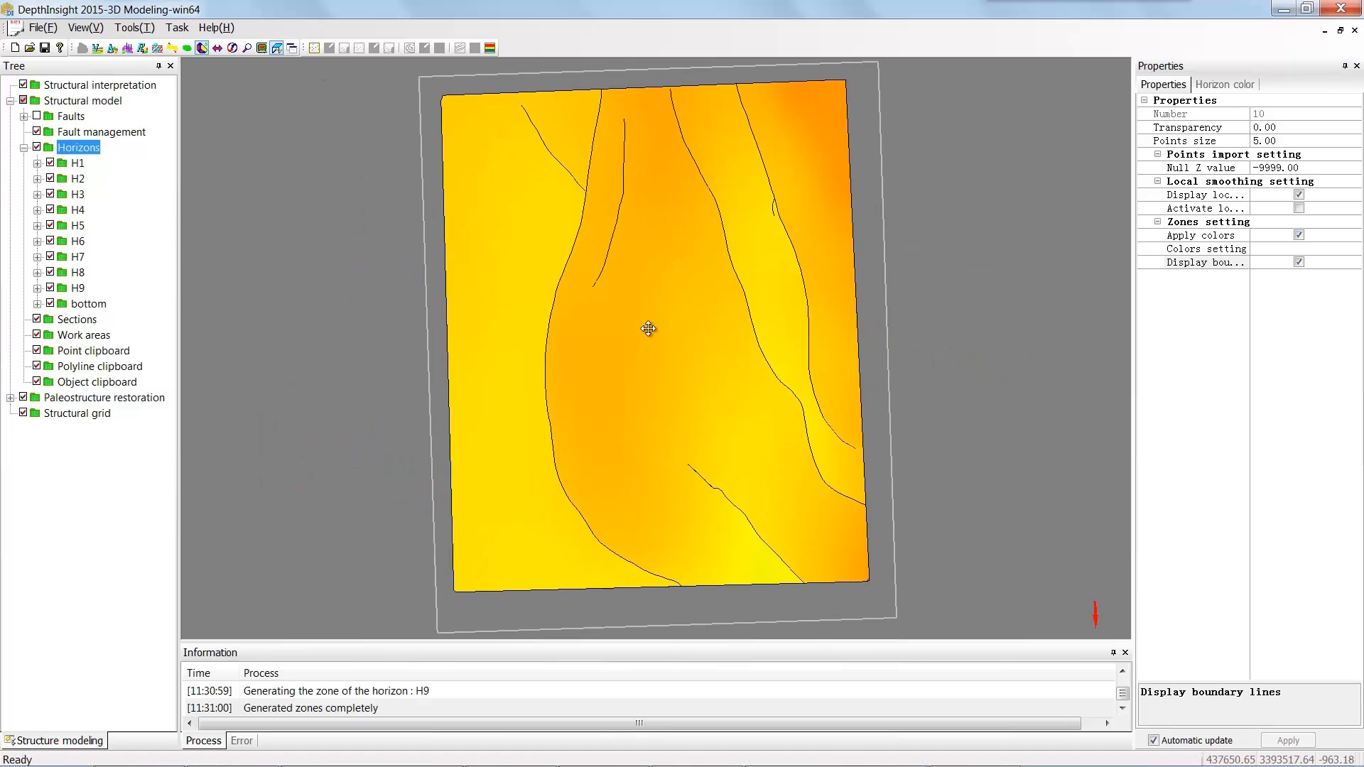
{"action": "left_click_drag", "start_coordinate": [647, 328], "coordinate": [645, 332]}
{"action": "scroll", "coordinate": [646, 334], "scroll_direction": "down", "scroll_amount": 1}
{"action": "middle_click_drag", "start_coordinate": [650, 338], "coordinate": [637, 336]}
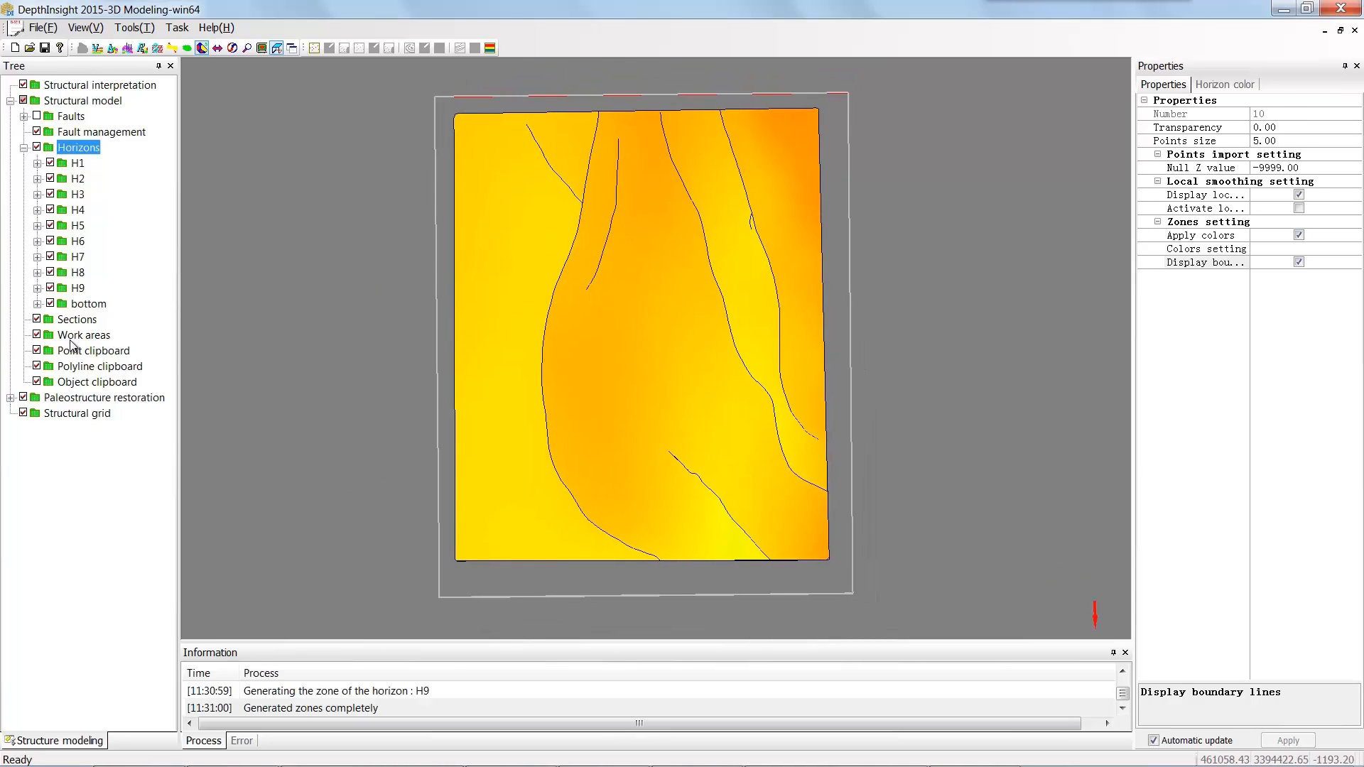
{"action": "left_click", "coordinate": [84, 323]}
{"action": "right_click", "coordinate": [90, 323]}
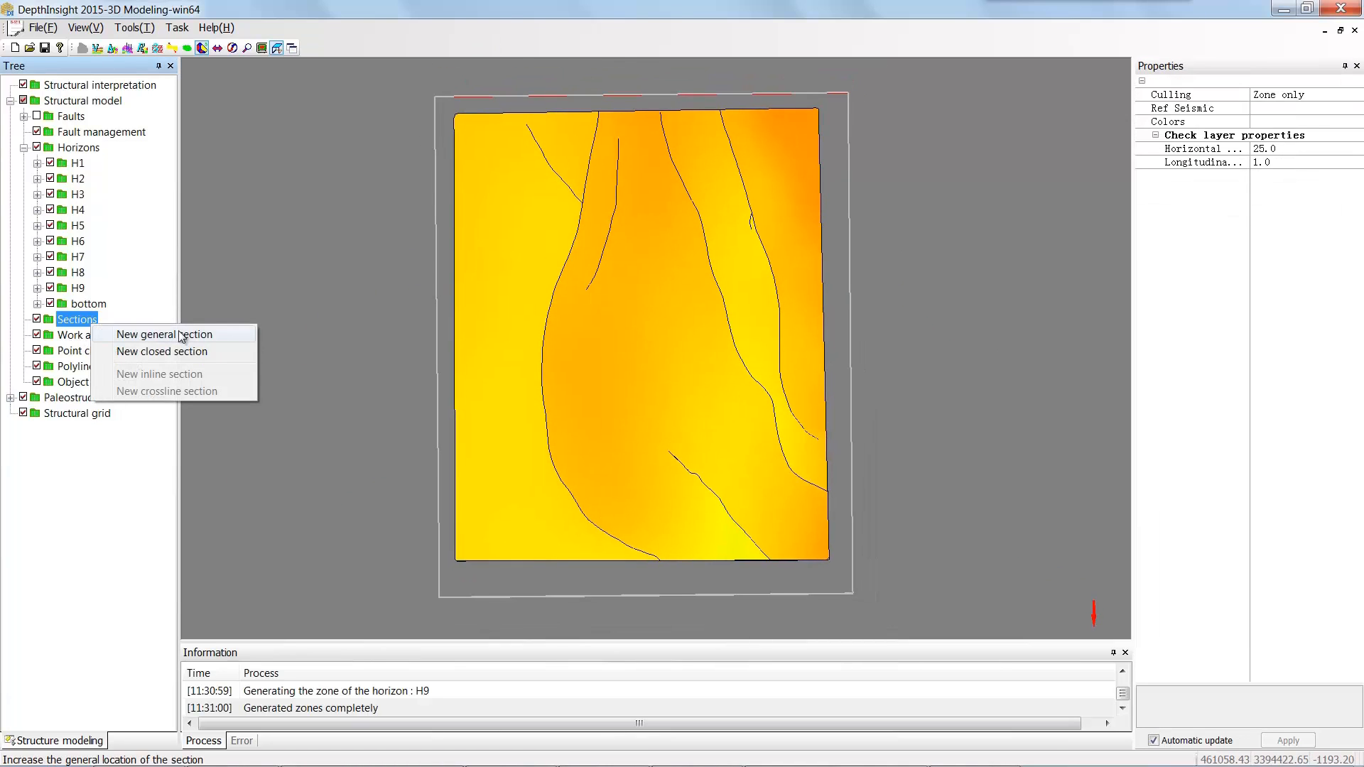
{"action": "left_click", "coordinate": [226, 334]}
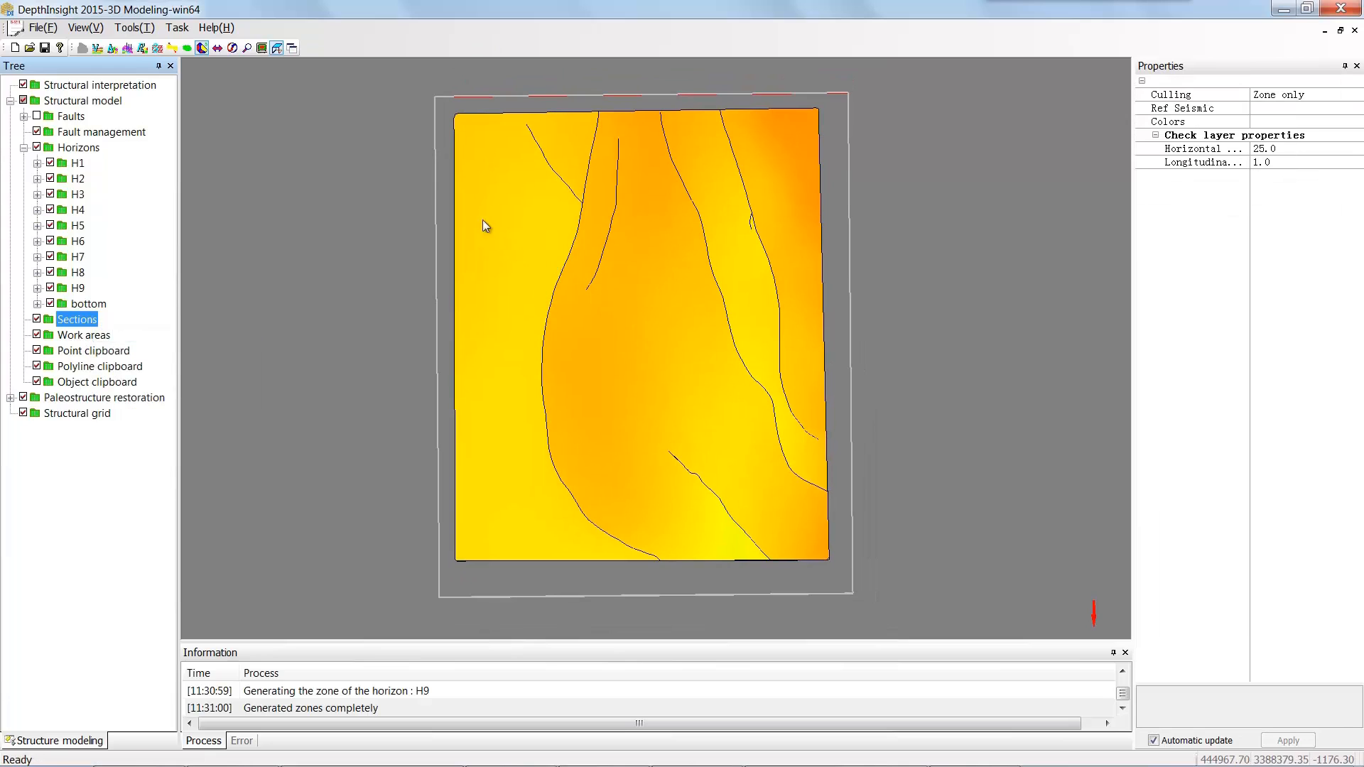
{"action": "left_click", "coordinate": [435, 201]}
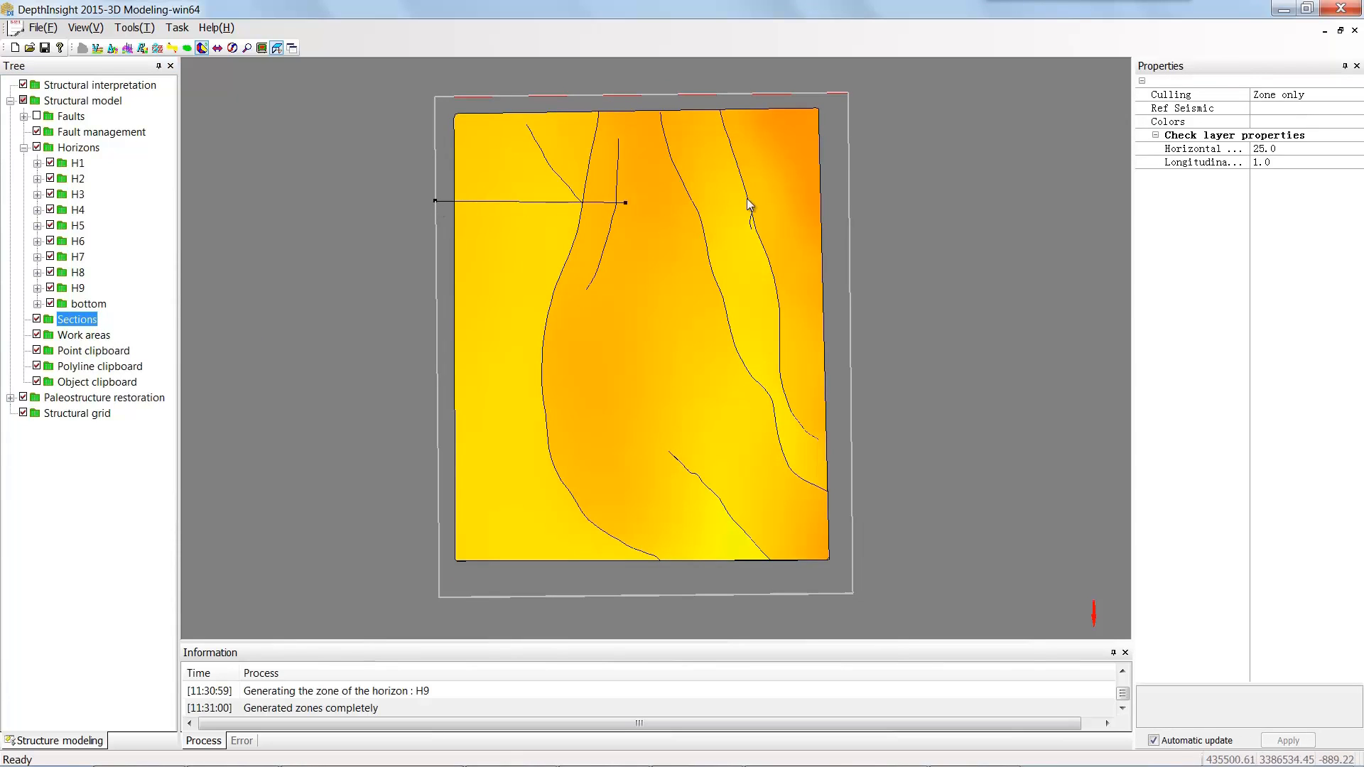
{"action": "left_click", "coordinate": [830, 198]}
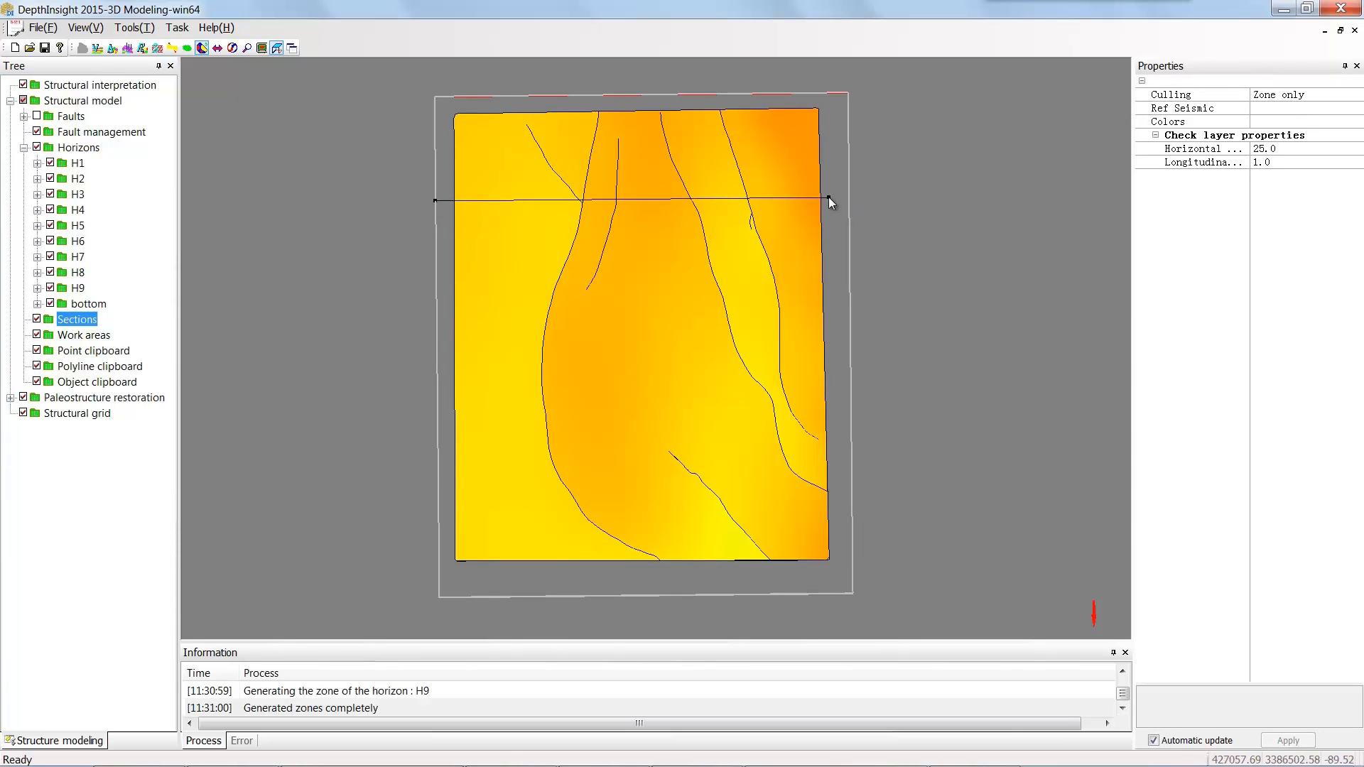
{"action": "right_click", "coordinate": [719, 157]}
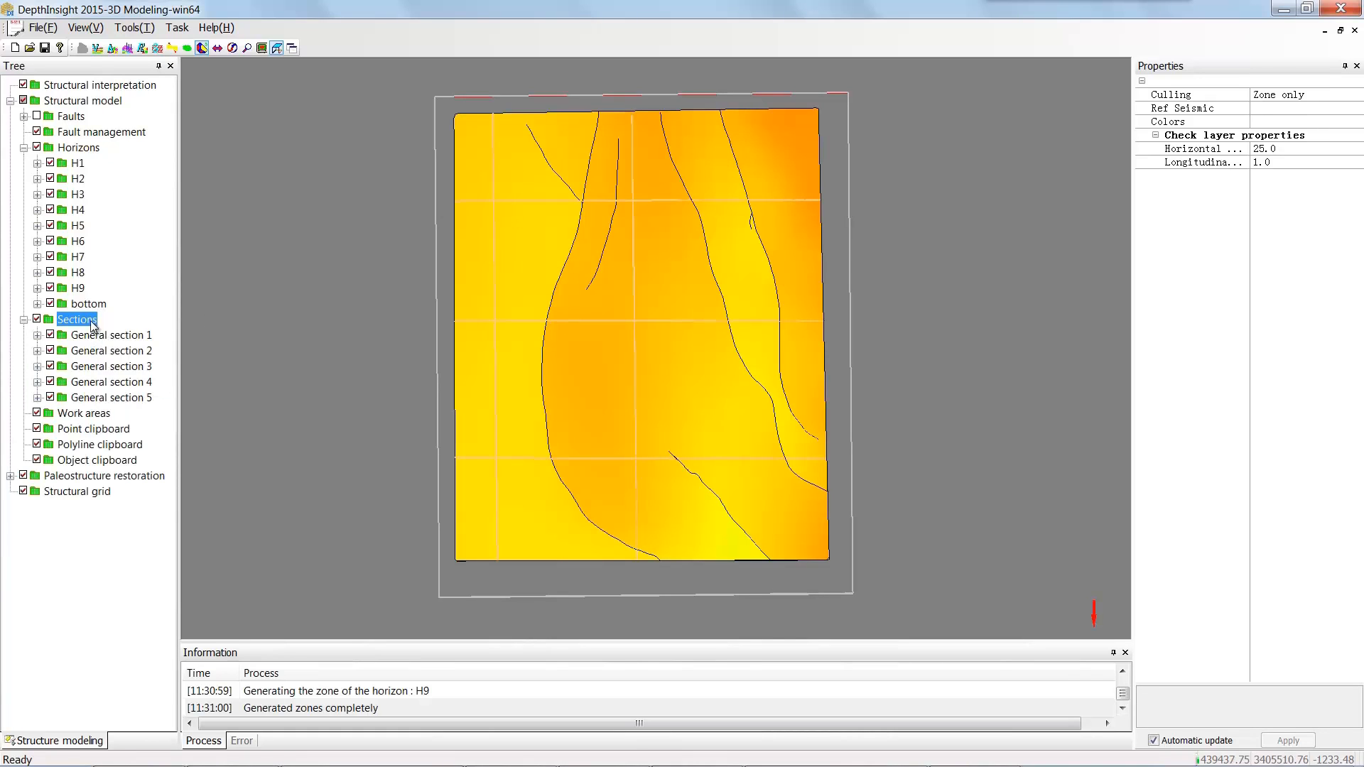
Create a sixth general section lengthwise through the model in plan view, near the dark orange edge and parallel to the existing lengthwise sections
{"action": "right_click", "coordinate": [89, 318]}
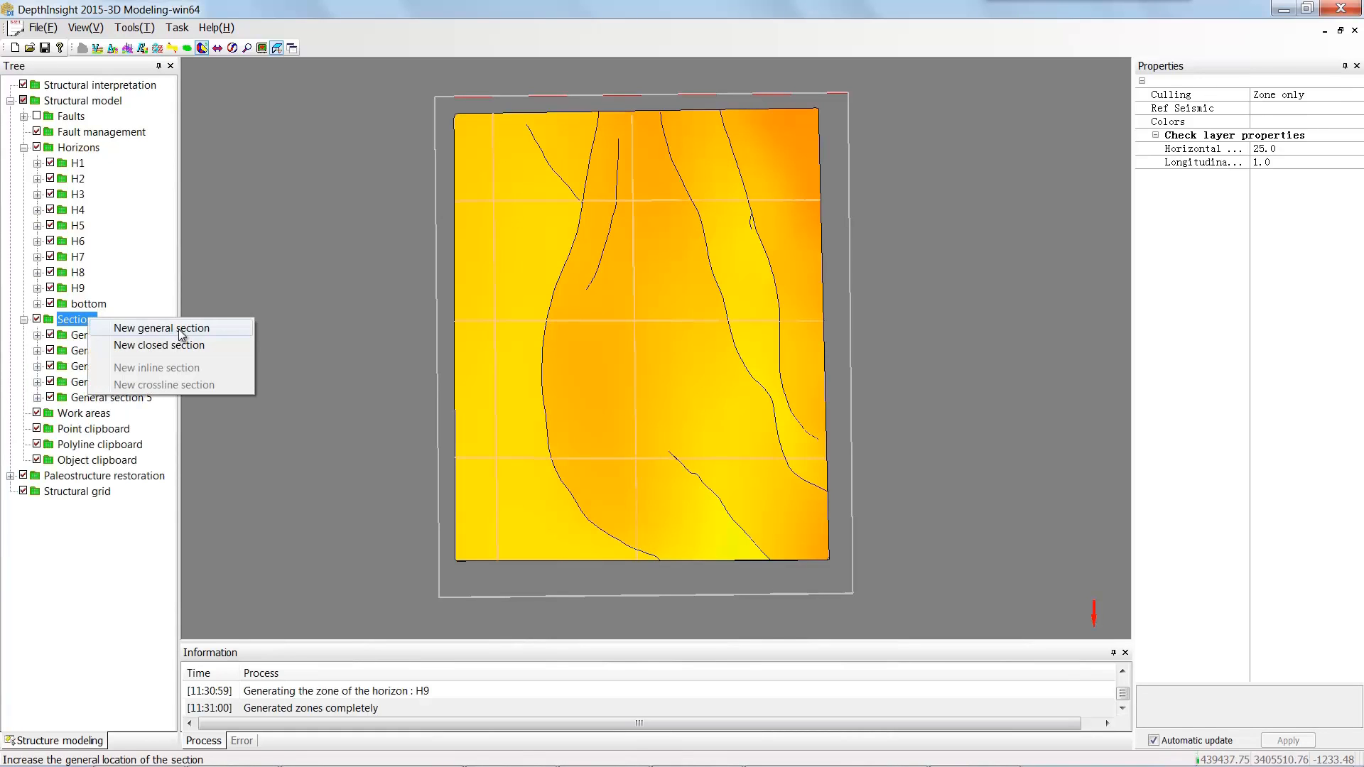
{"action": "left_click", "coordinate": [181, 328]}
{"action": "left_click", "coordinate": [767, 105]}
{"action": "left_click", "coordinate": [784, 603]}
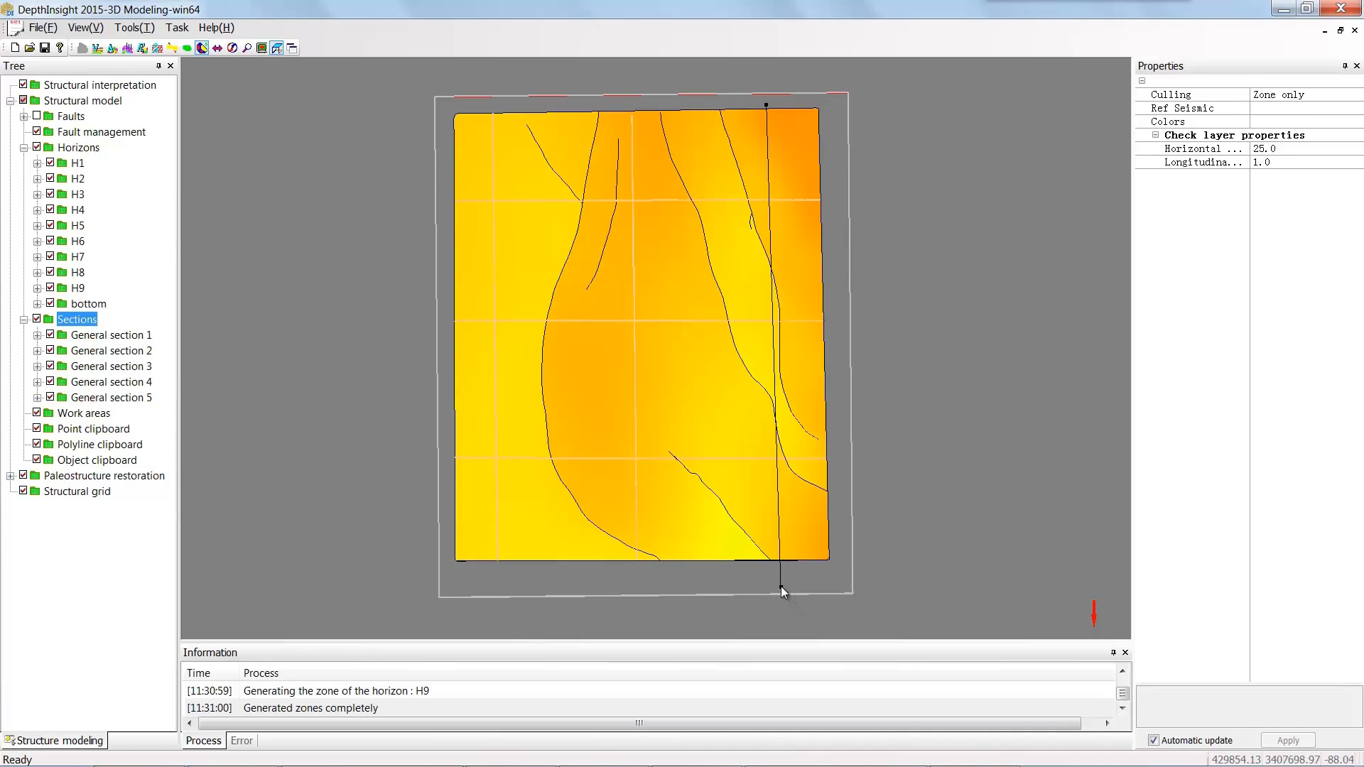
{"action": "right_click", "coordinate": [783, 584]}
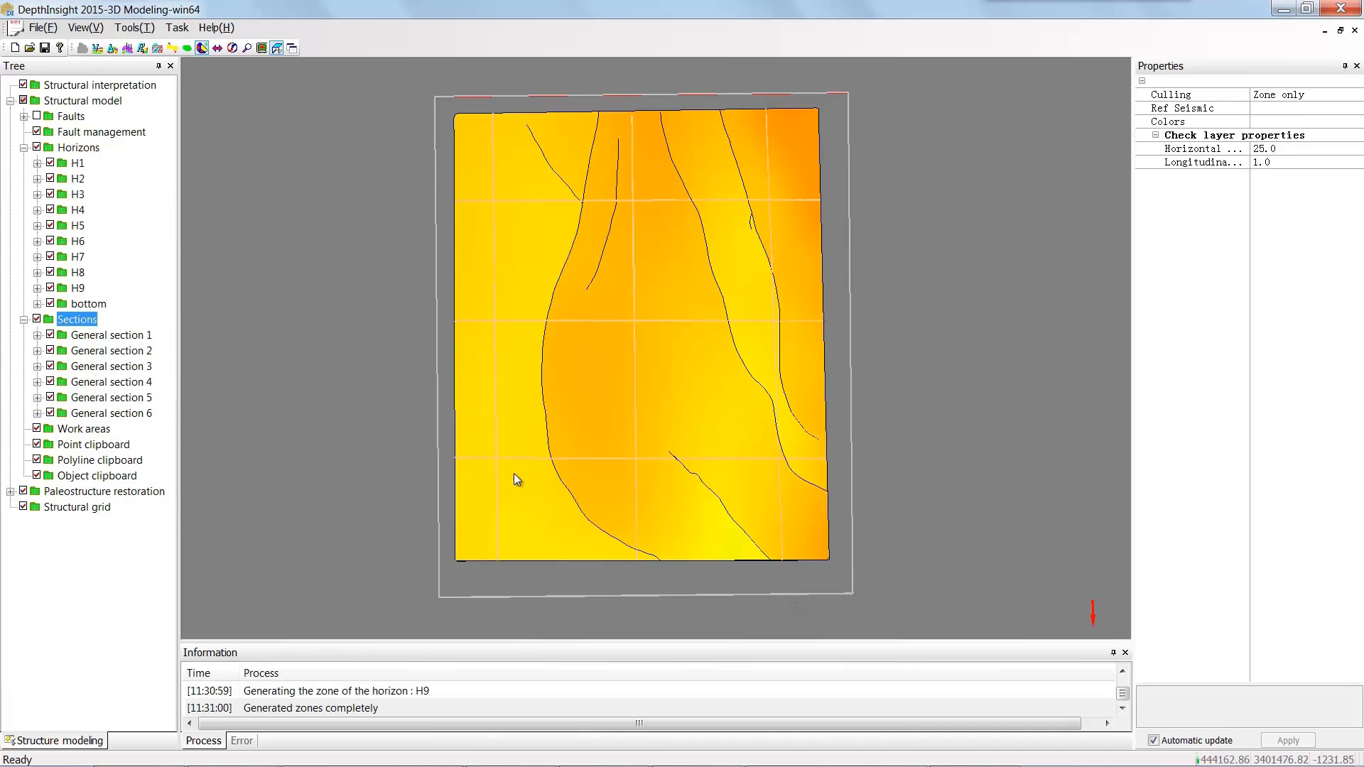
Hide the horizons to view the general sections alone, and set the Z-direction scale factor to 2
{"action": "left_click", "coordinate": [37, 147]}
{"action": "mouse_move", "coordinate": [646, 399]}
{"action": "left_mouse_down"}
{"action": "mouse_move", "coordinate": [670, 306]}
{"action": "mouse_move", "coordinate": [628, 364]}
{"action": "mouse_move", "coordinate": [631, 384]}
{"action": "left_mouse_up"}
{"action": "left_click", "coordinate": [134, 27]}
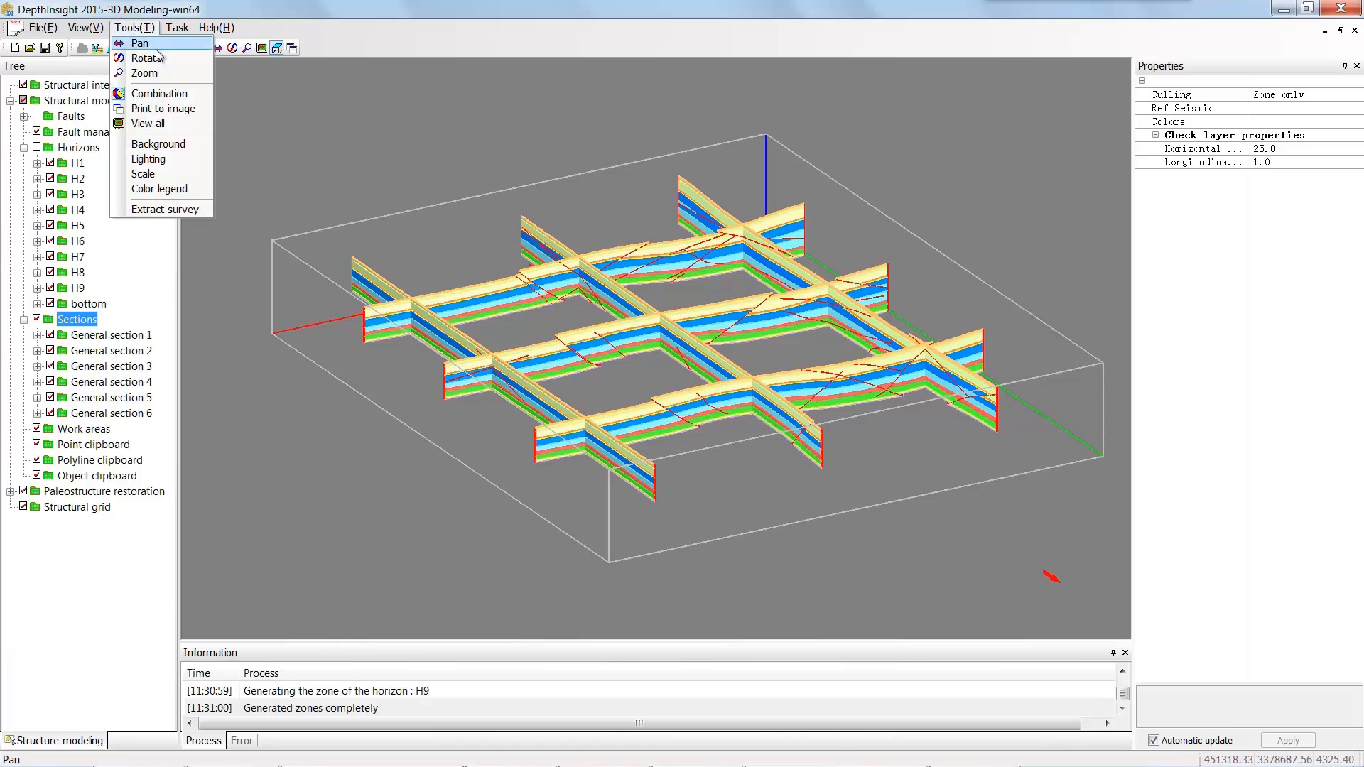
{"action": "left_click", "coordinate": [189, 174]}
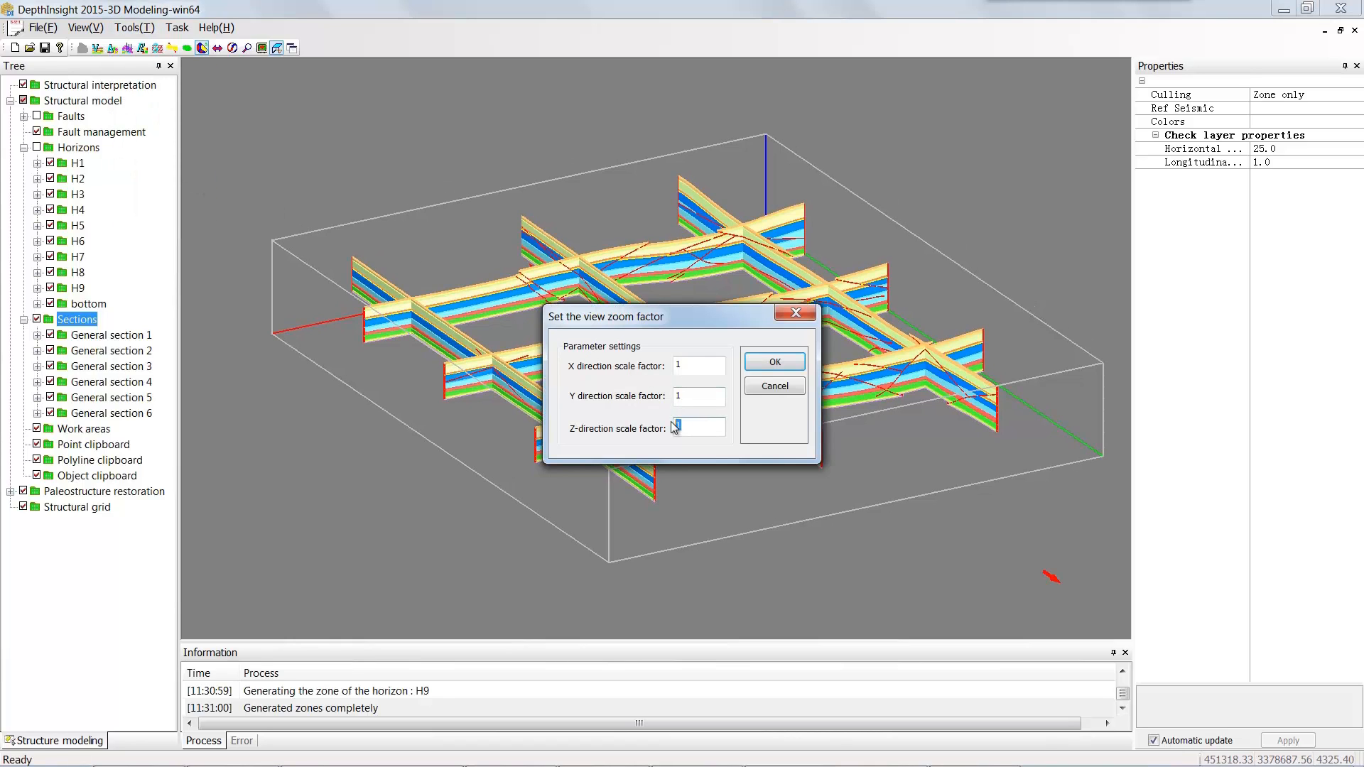
{"action": "type", "text": "2"}
{"action": "key", "text": "Return"}
{"action": "left_click_drag", "start_coordinate": [668, 413], "coordinate": [625, 399]}
{"action": "scroll", "coordinate": [662, 384], "scroll_direction": "up", "scroll_amount": 3}
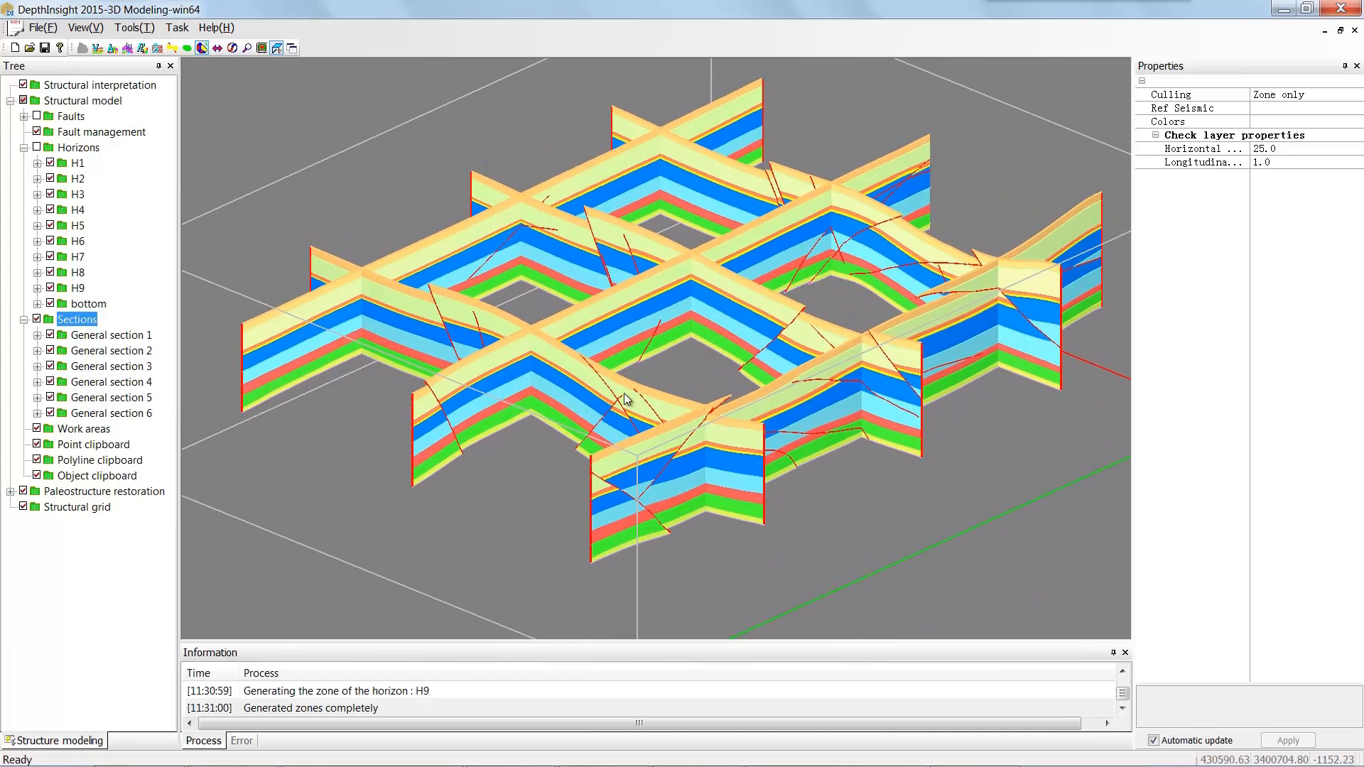
Hide the six general sections and display the horizons again in plan view
{"action": "left_click", "coordinate": [278, 391]}
{"action": "left_click", "coordinate": [276, 48]}
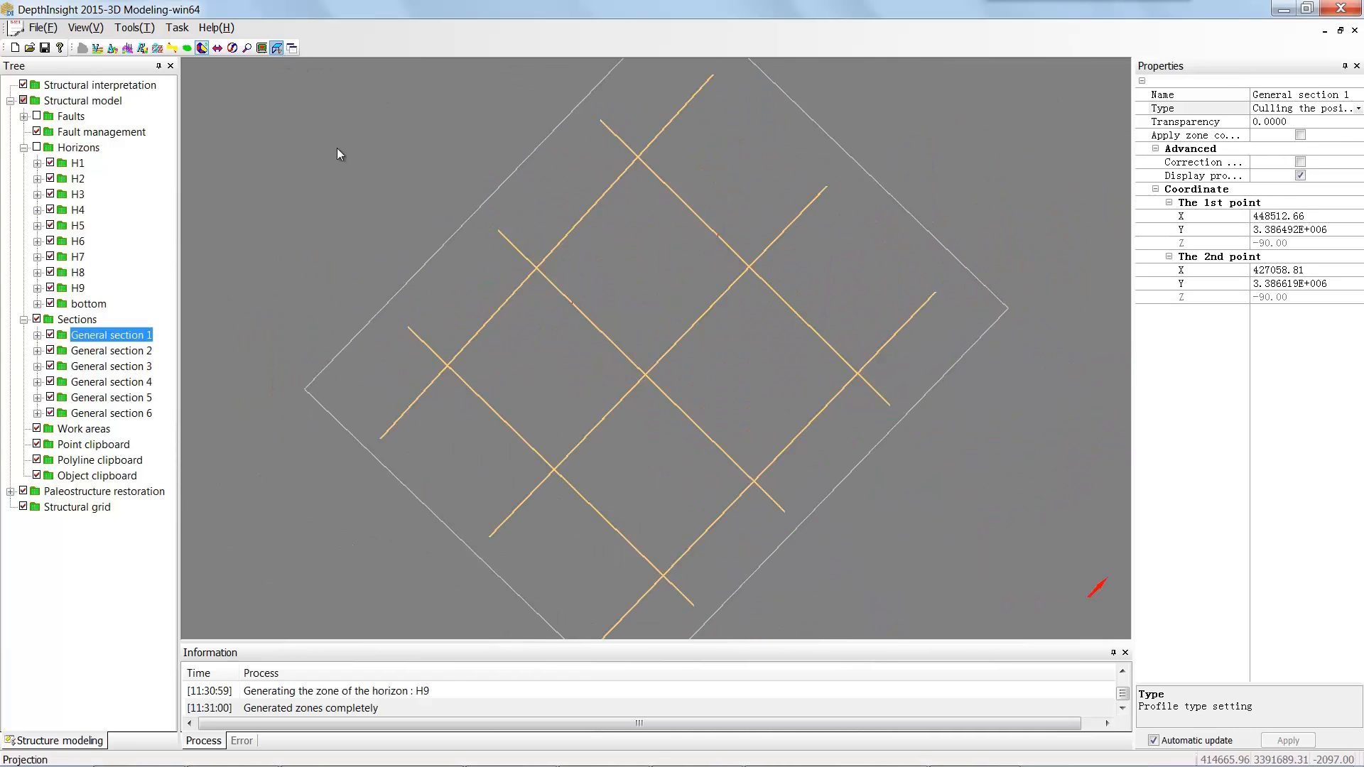
{"action": "middle_click_drag", "start_coordinate": [655, 329], "coordinate": [681, 355]}
{"action": "left_click", "coordinate": [71, 319]}
{"action": "left_click", "coordinate": [36, 147]}
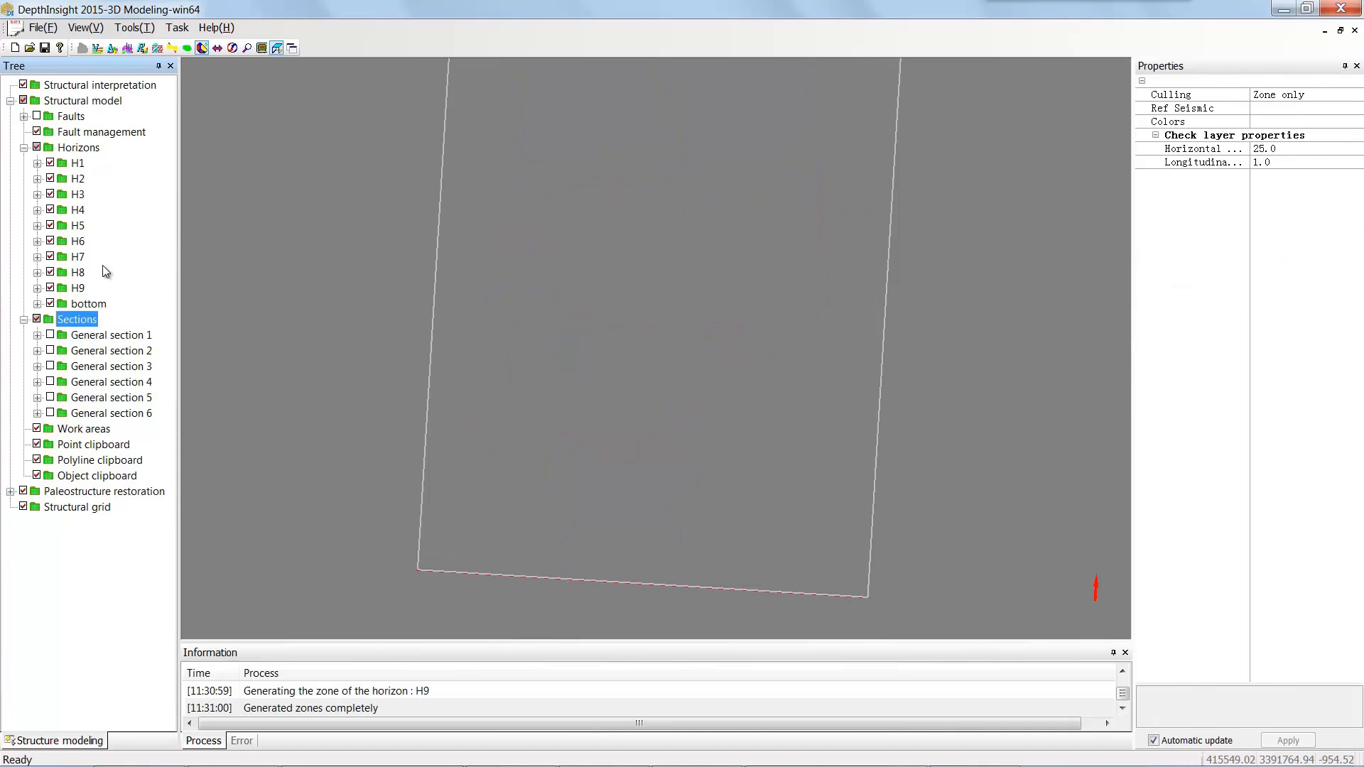
Create a four-point rectangular closed section in plan view, enclosing the middle of the model and crossing its main faults
{"action": "right_click", "coordinate": [92, 320]}
{"action": "left_click", "coordinate": [202, 350]}
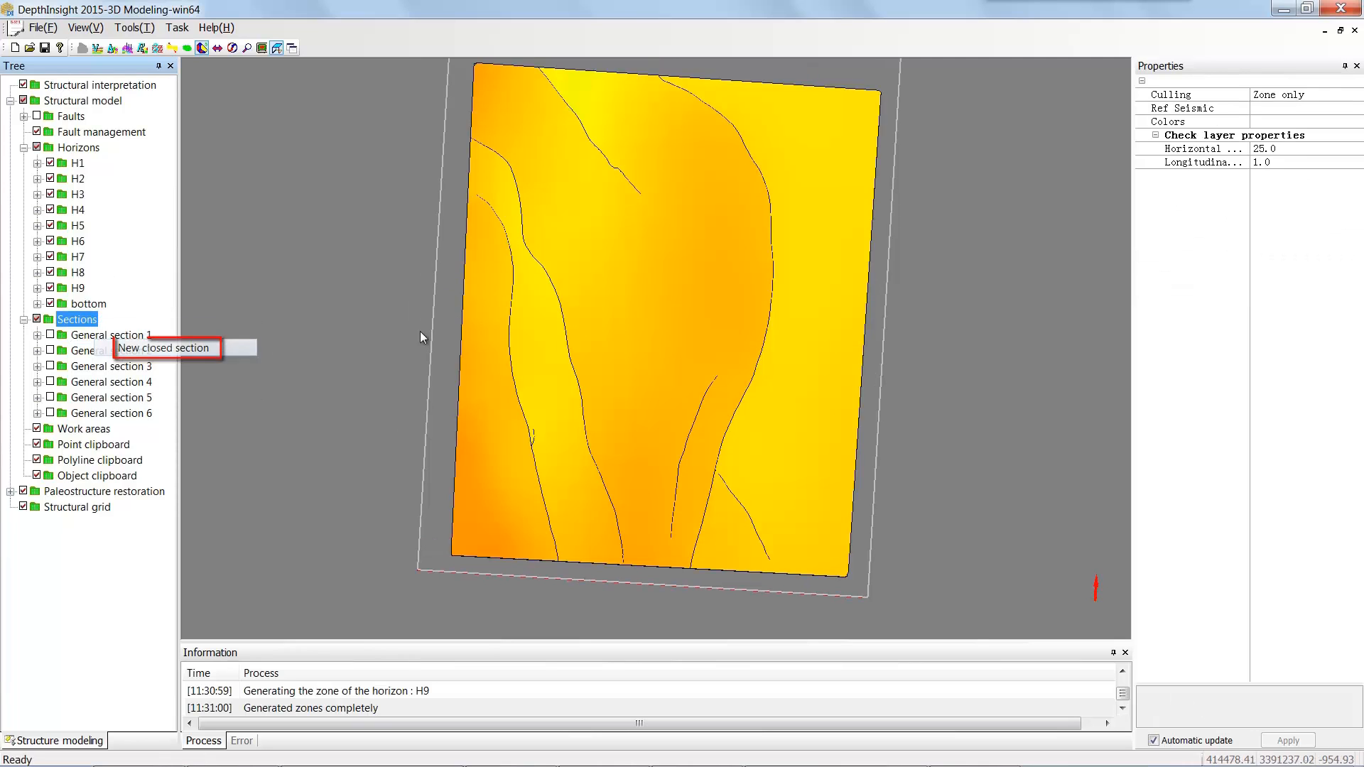
{"action": "left_click", "coordinate": [501, 216]}
{"action": "left_click", "coordinate": [796, 238]}
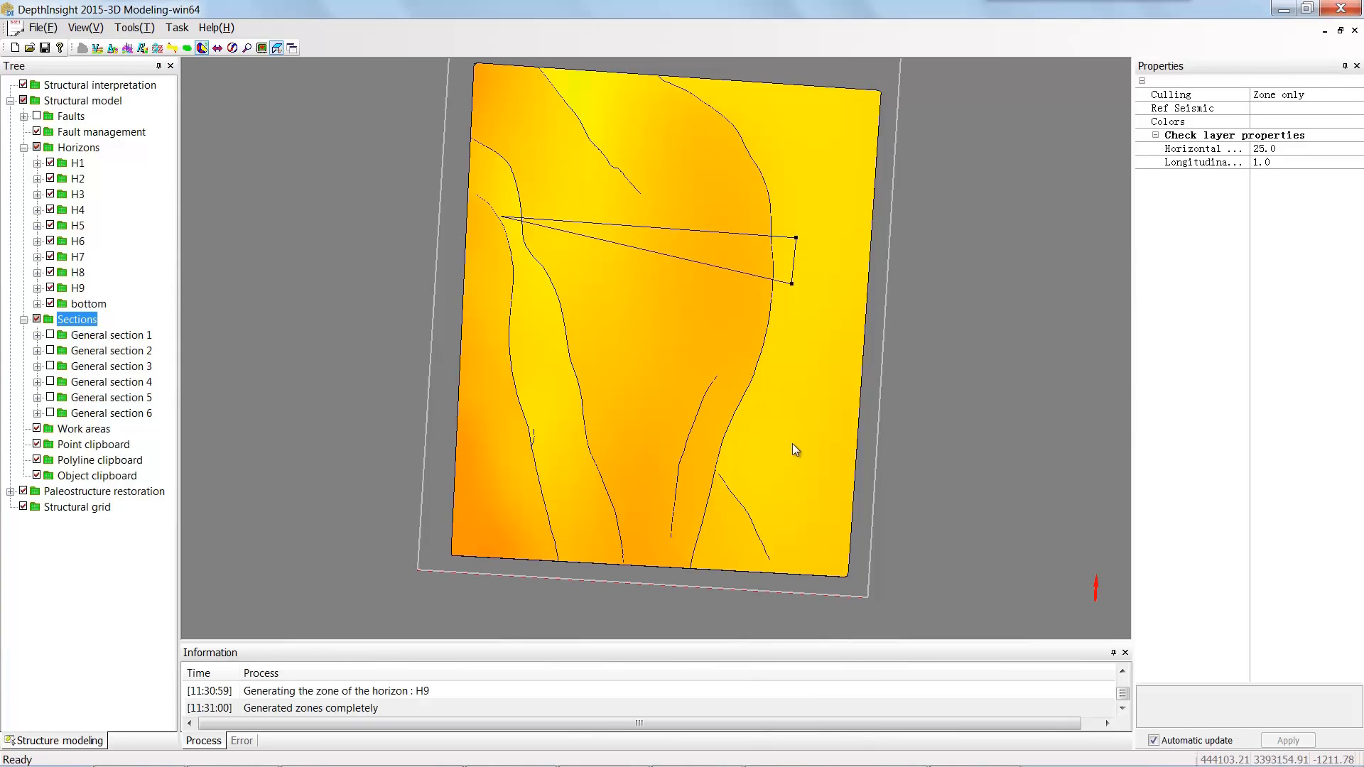
{"action": "left_click", "coordinate": [775, 498]}
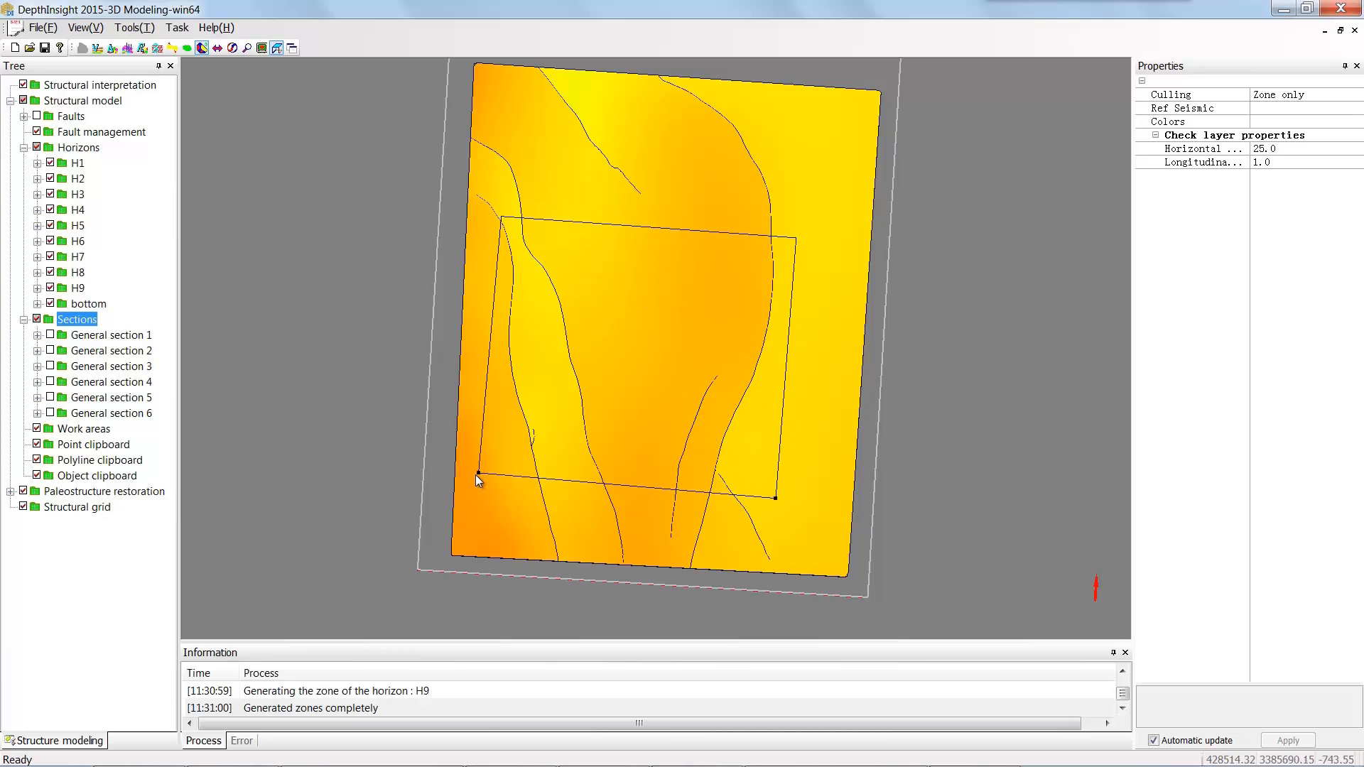
{"action": "left_click", "coordinate": [478, 472]}
{"action": "right_click", "coordinate": [385, 380]}
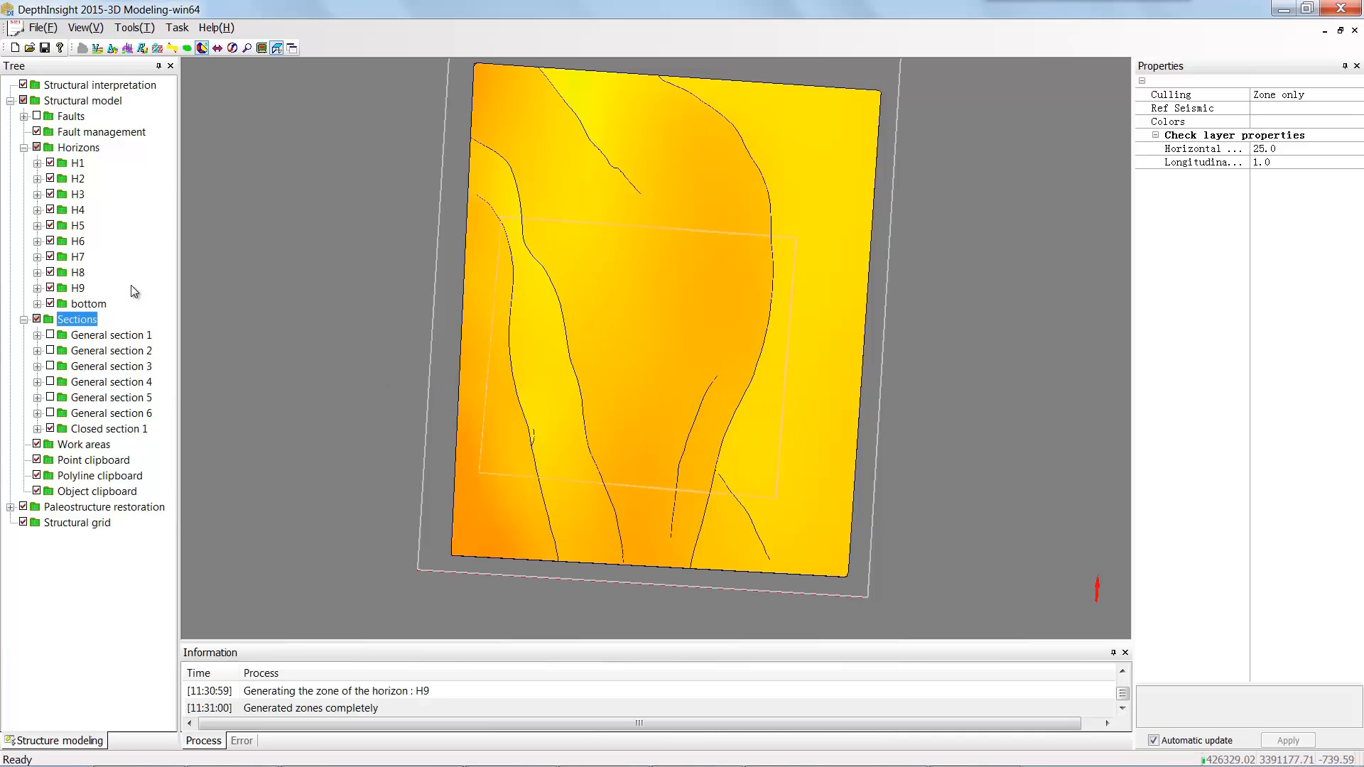
Hide the horizons and examine the layers and fault lines on the selected closed section
{"action": "middle_click_drag", "start_coordinate": [561, 307], "coordinate": [674, 241]}
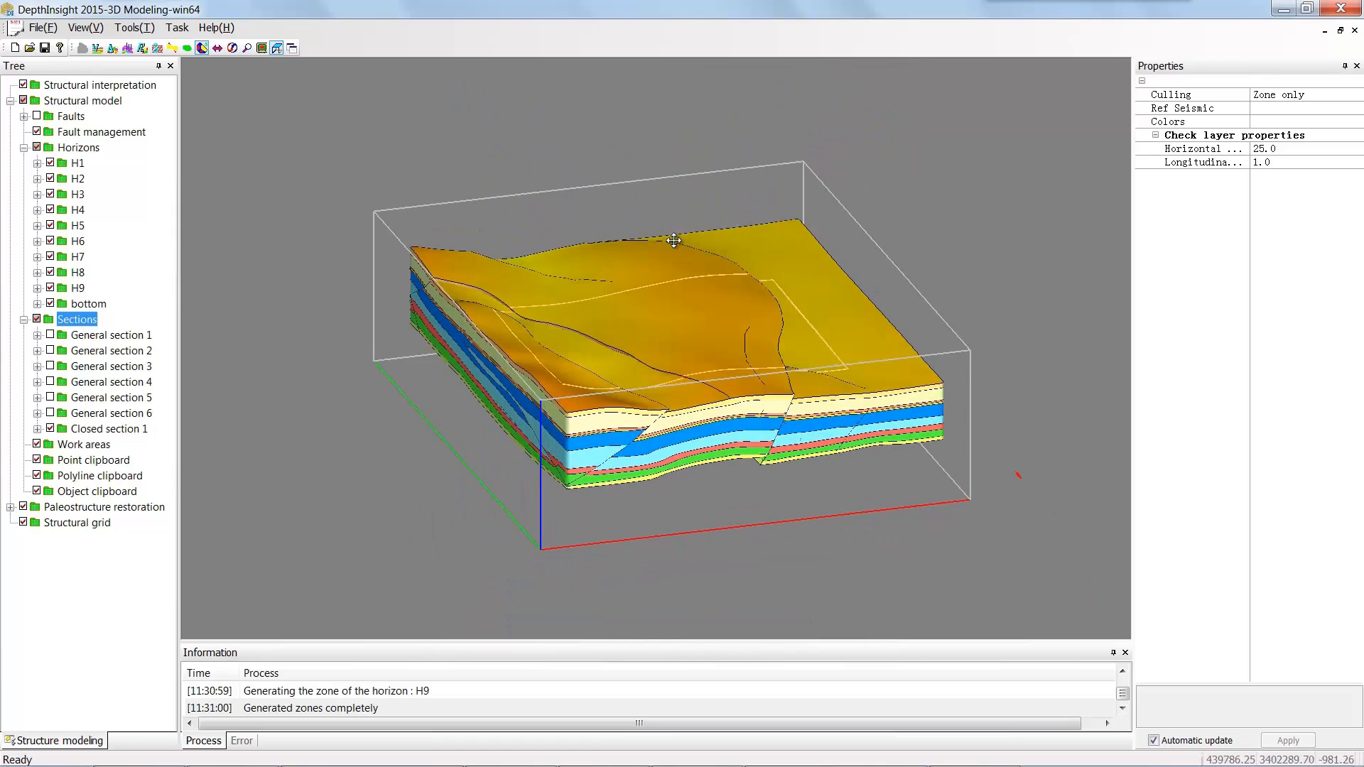
{"action": "left_click", "coordinate": [37, 147]}
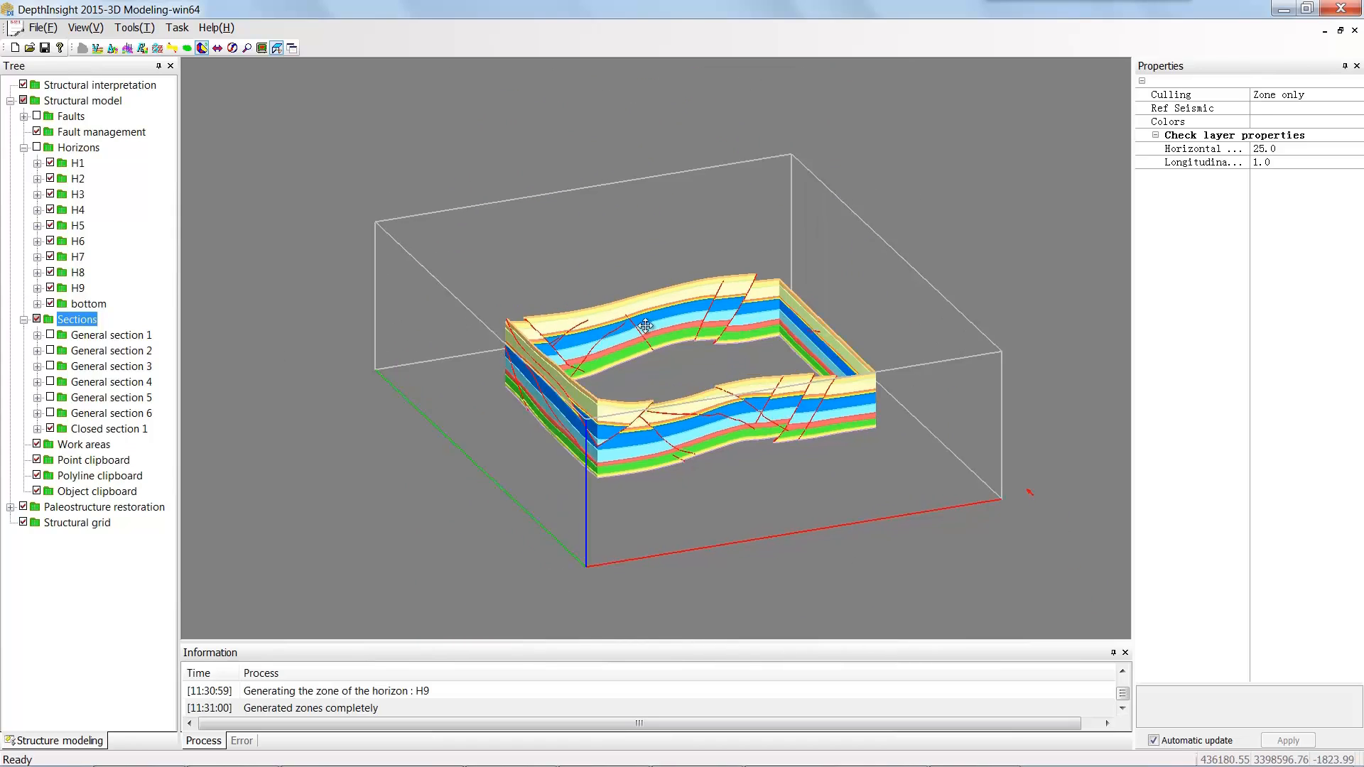
{"action": "scroll", "coordinate": [739, 423], "scroll_direction": "up", "scroll_amount": 5}
{"action": "middle_click_drag", "start_coordinate": [739, 423], "coordinate": [670, 435]}
{"action": "left_click_drag", "start_coordinate": [671, 435], "coordinate": [281, 305]}
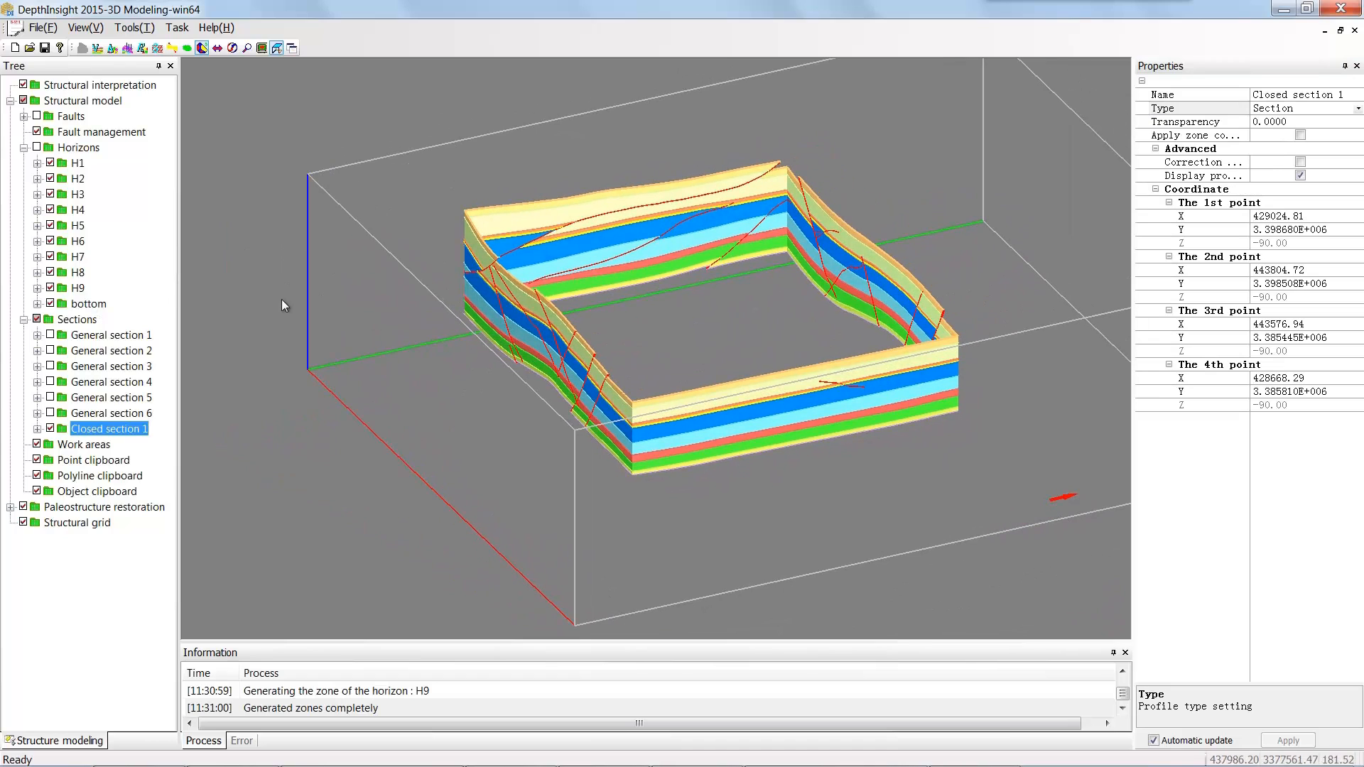
Display the horizons again and set the closed section's type to culling the positive side
{"action": "left_click", "coordinate": [37, 148]}
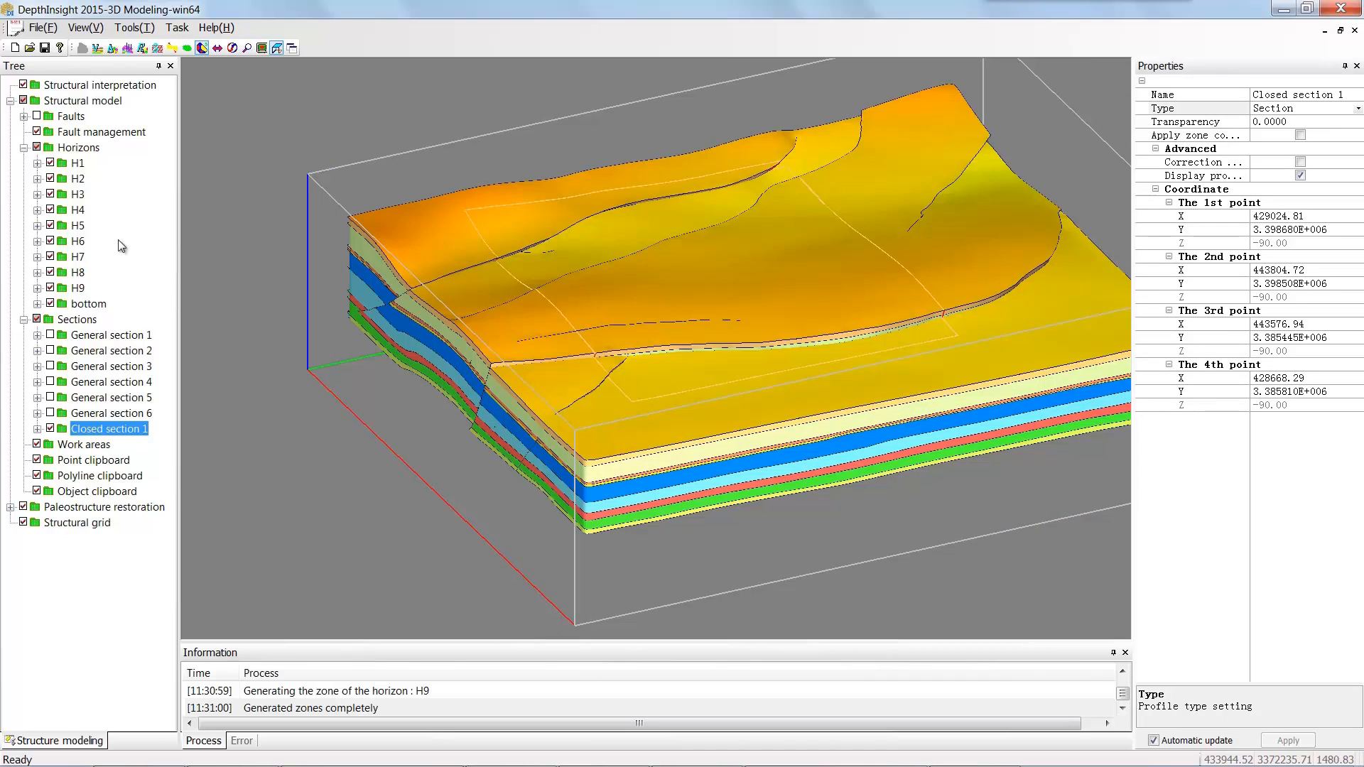
{"action": "left_click", "coordinate": [1358, 112]}
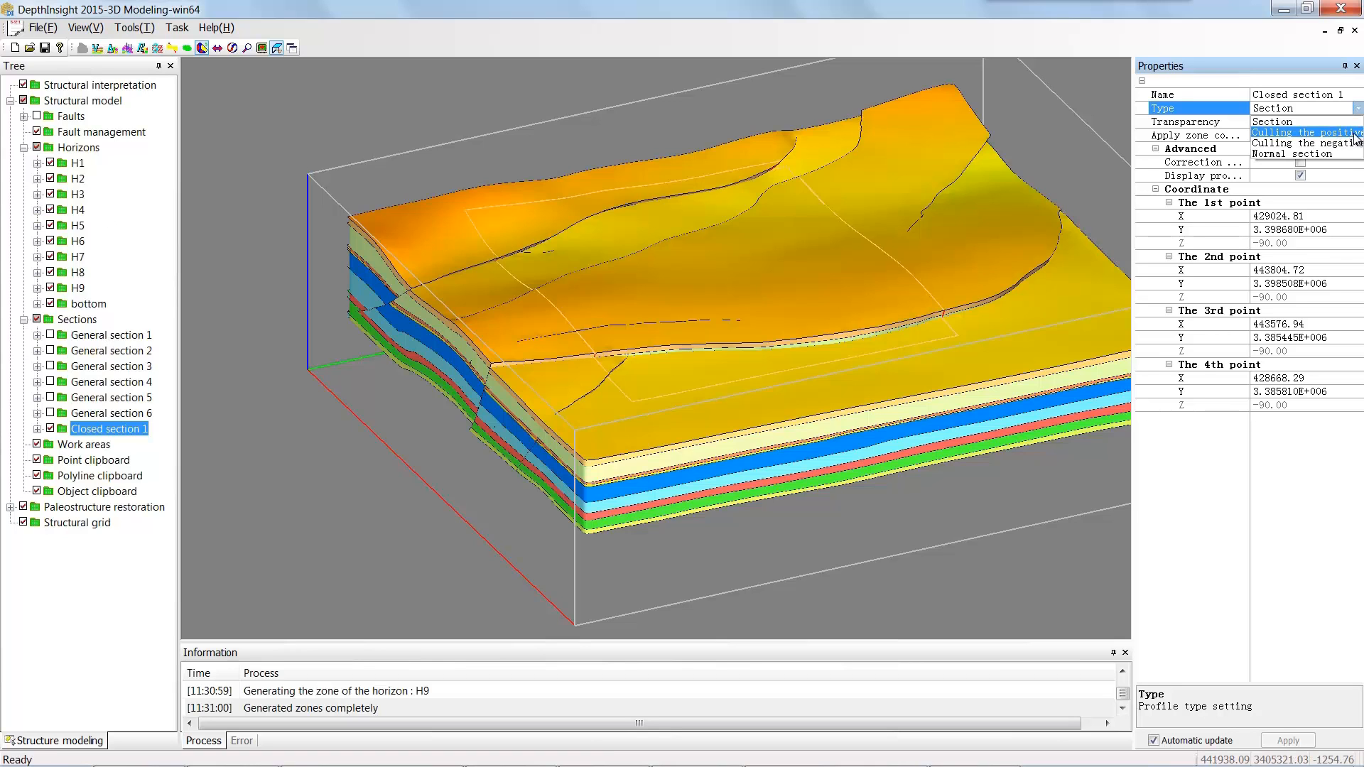
{"action": "left_click", "coordinate": [1355, 133]}
{"action": "left_click_drag", "start_coordinate": [966, 305], "coordinate": [743, 379]}
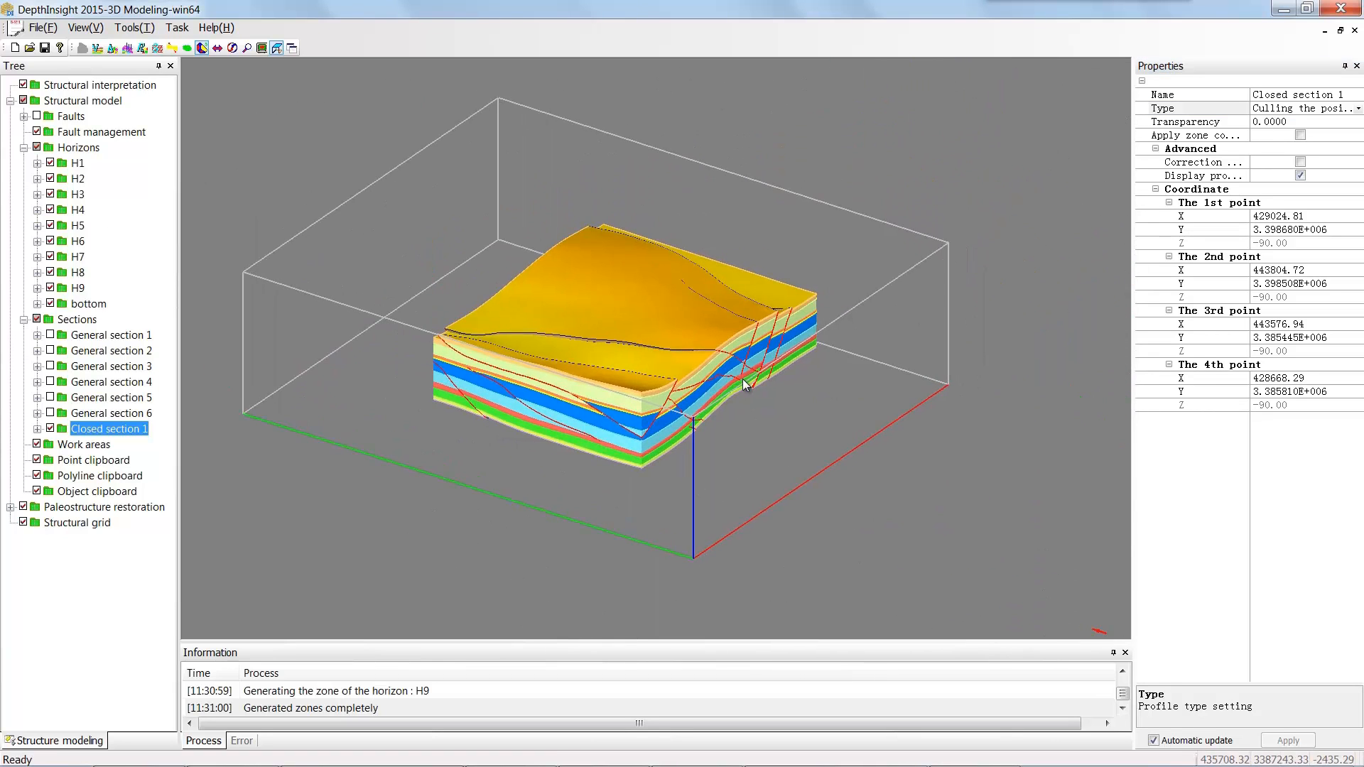
Turn off the display of the closed section
{"action": "left_click", "coordinate": [51, 428]}
{"action": "left_click_drag", "start_coordinate": [579, 350], "coordinate": [766, 391]}
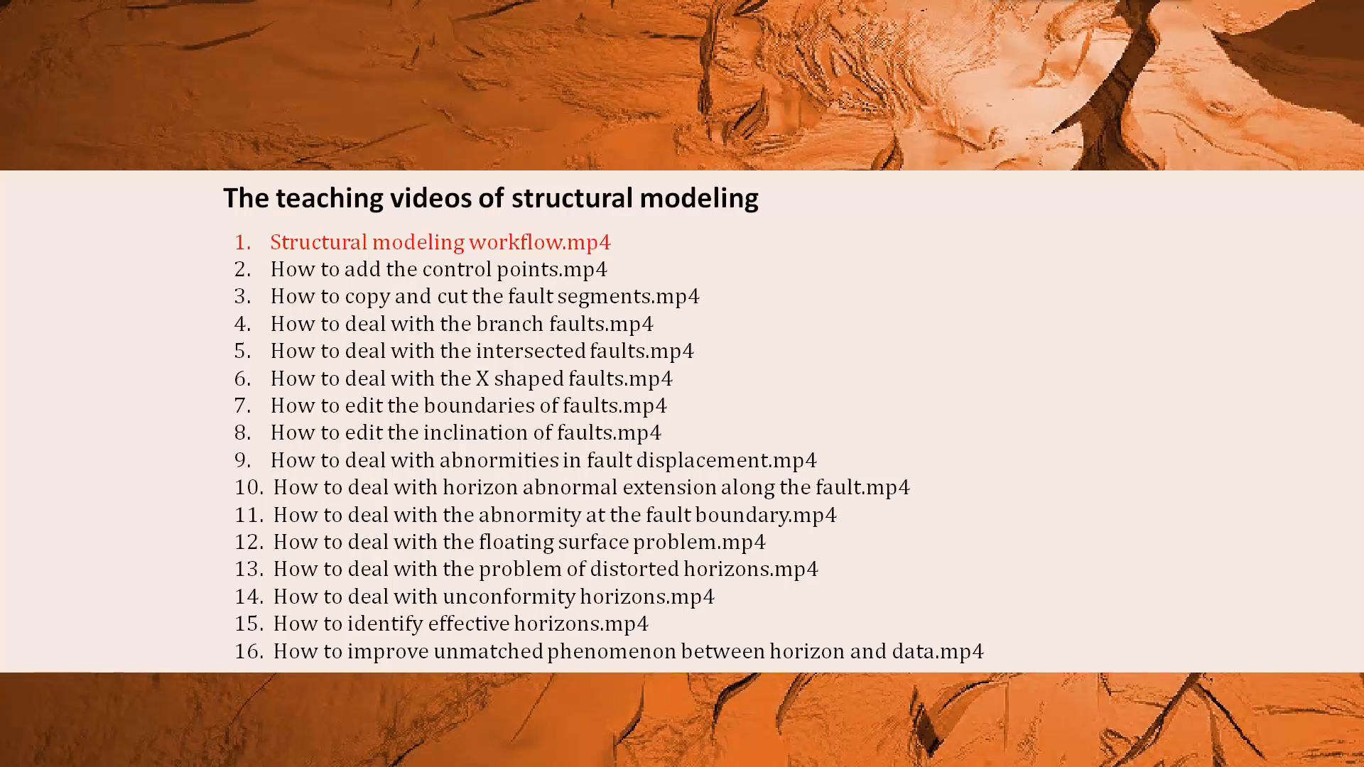
{"action": "left_click", "coordinate": [1347, 757]}
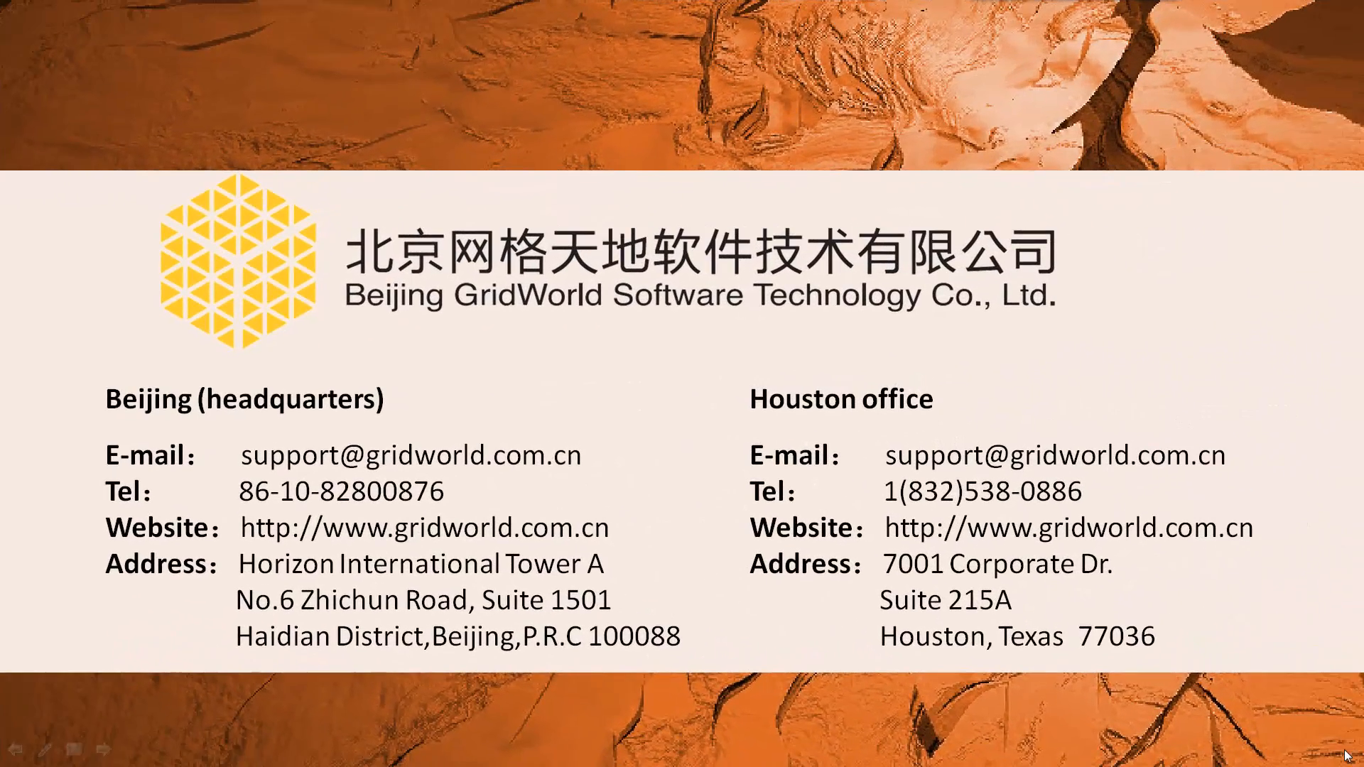